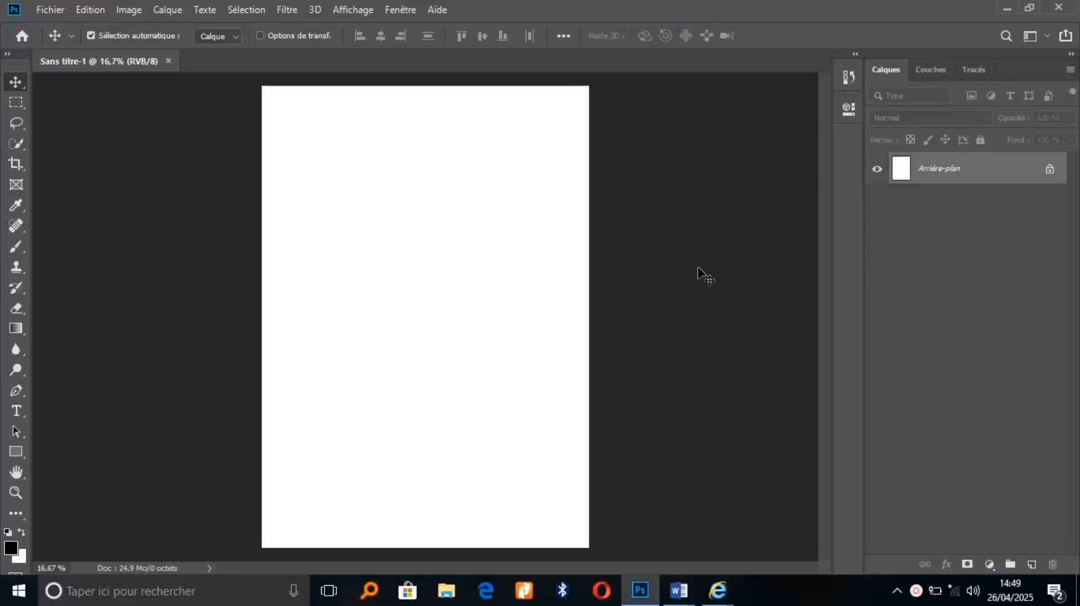
# Draw a closed Curvature Pen path around the canvas top with an arched lower edge, and convert it to a selection
pyautogui.click(11, 389)
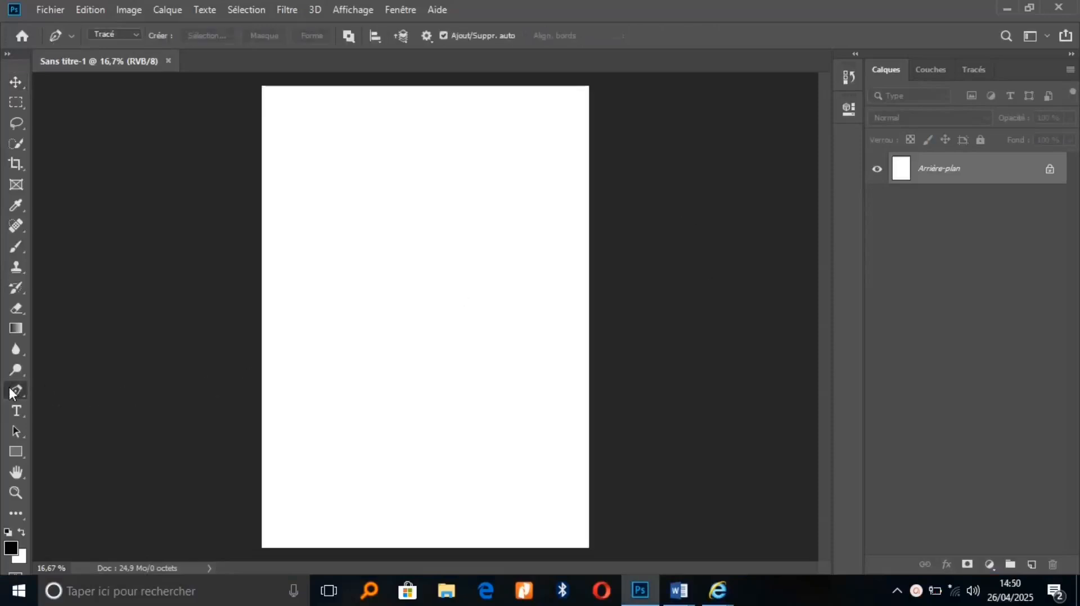
pyautogui.click(262, 230)
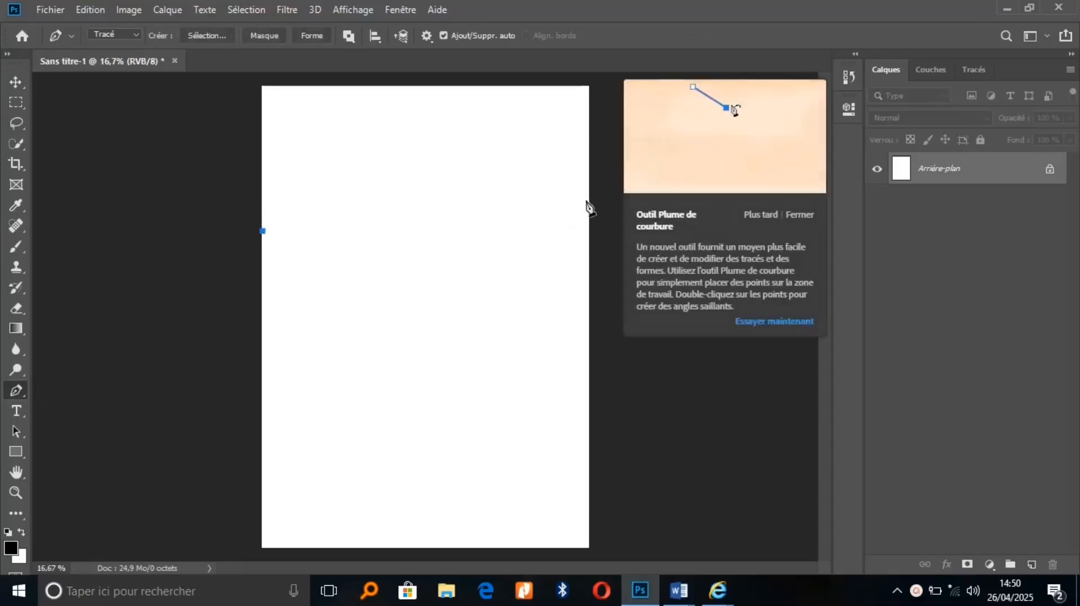
pyautogui.moveTo(585, 199); pyautogui.dragTo(741, 279)
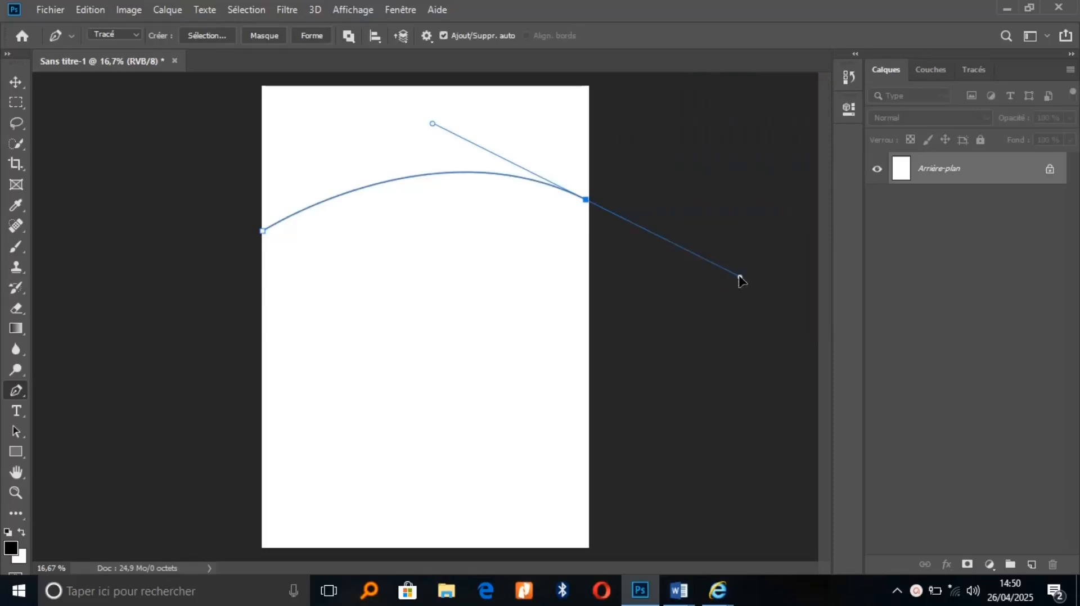
pyautogui.click(626, 100)
pyautogui.click(594, 76)
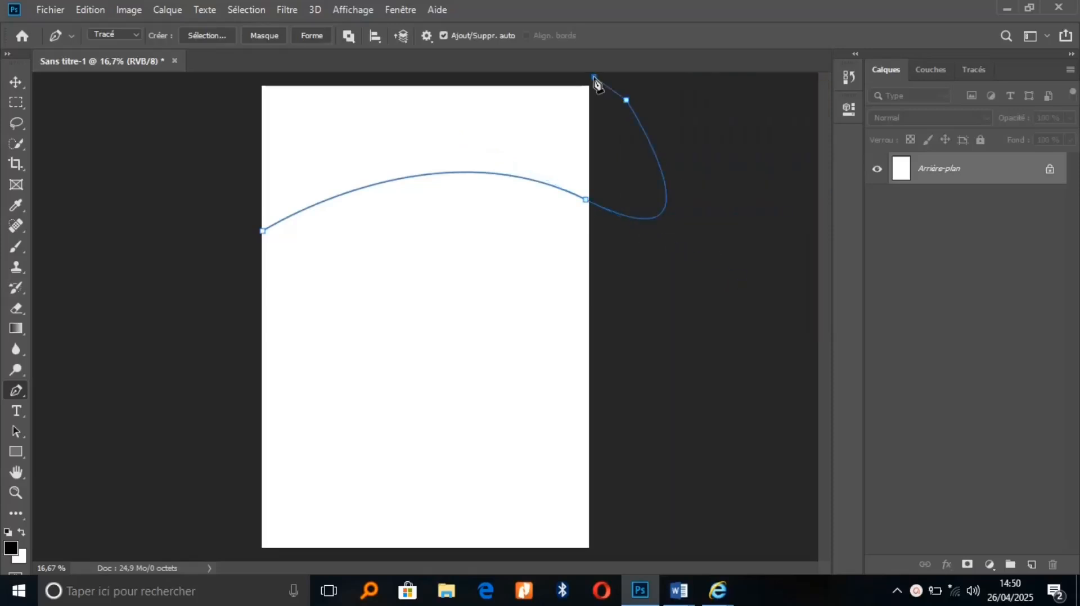
pyautogui.click(240, 80)
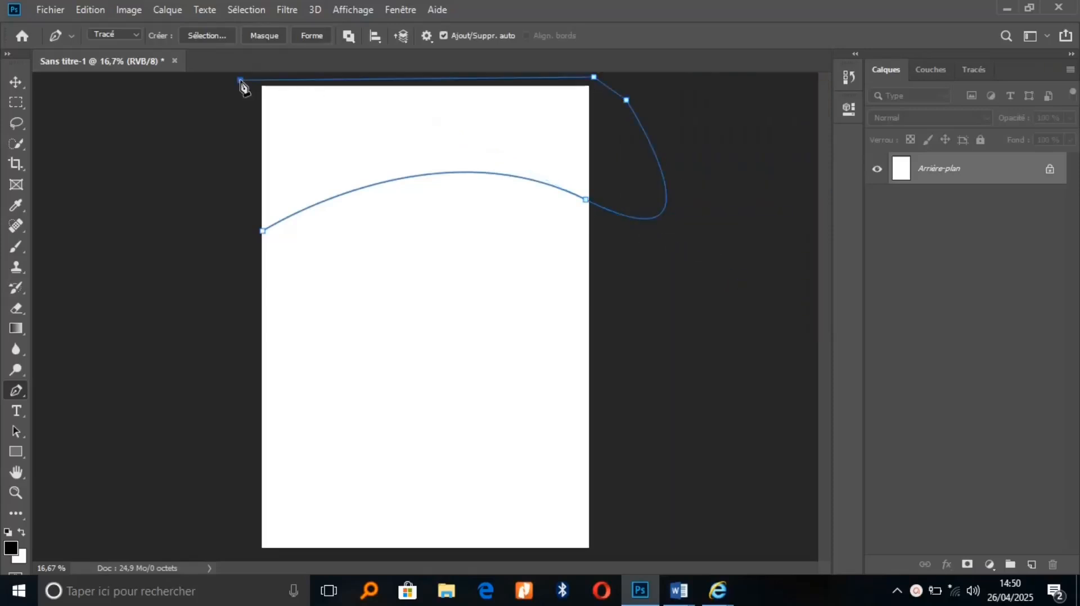
pyautogui.hotkey('ctrl', 'Return')
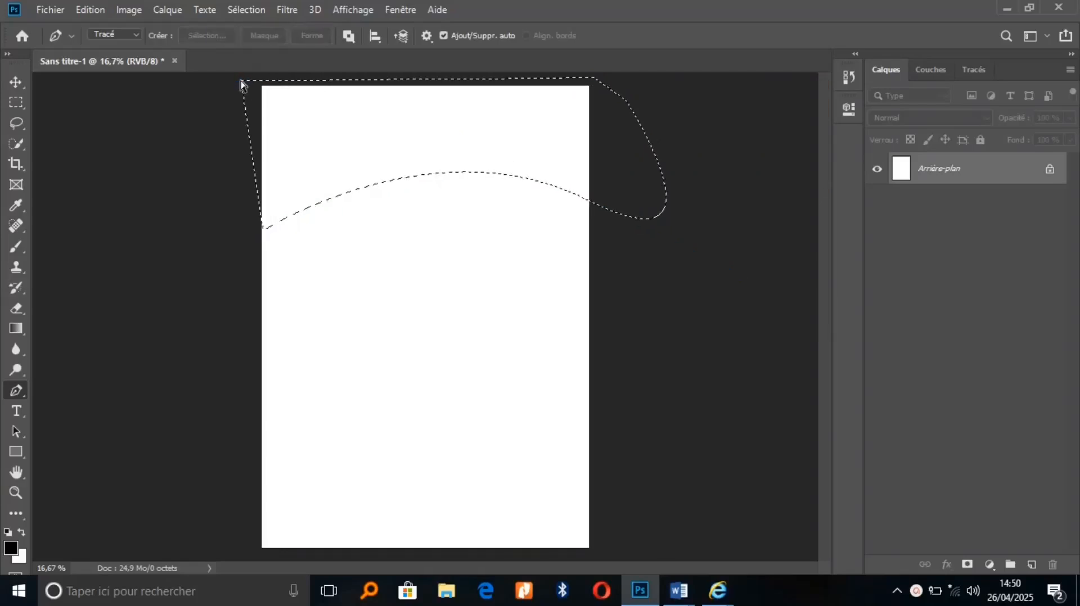
# Add a new empty layer and set the foreground colour to red d70d0d
pyautogui.click(1030, 564)
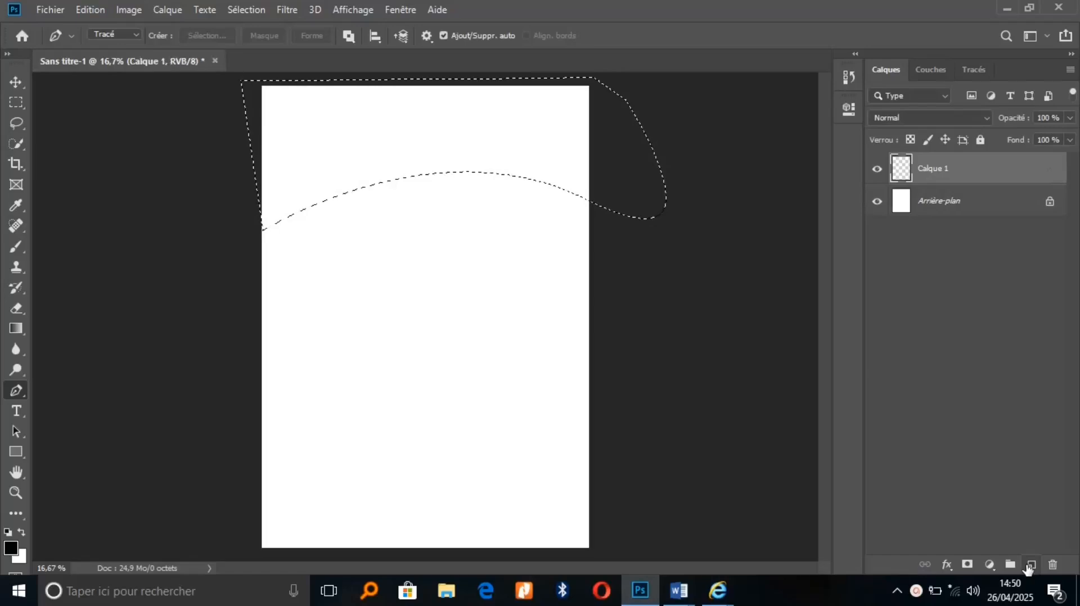
pyautogui.click(12, 550)
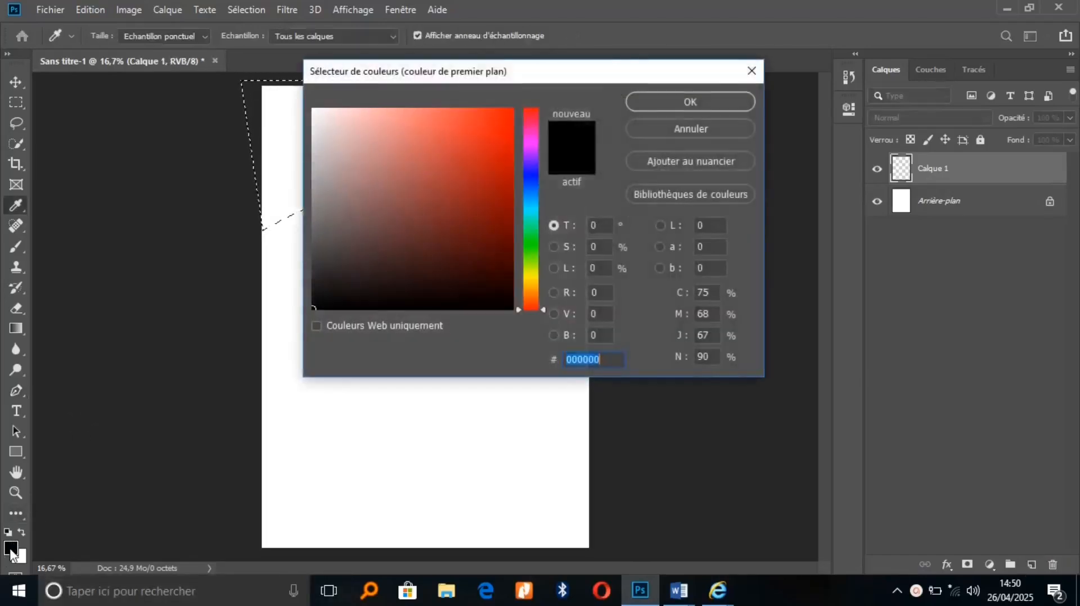
pyautogui.click(501, 124)
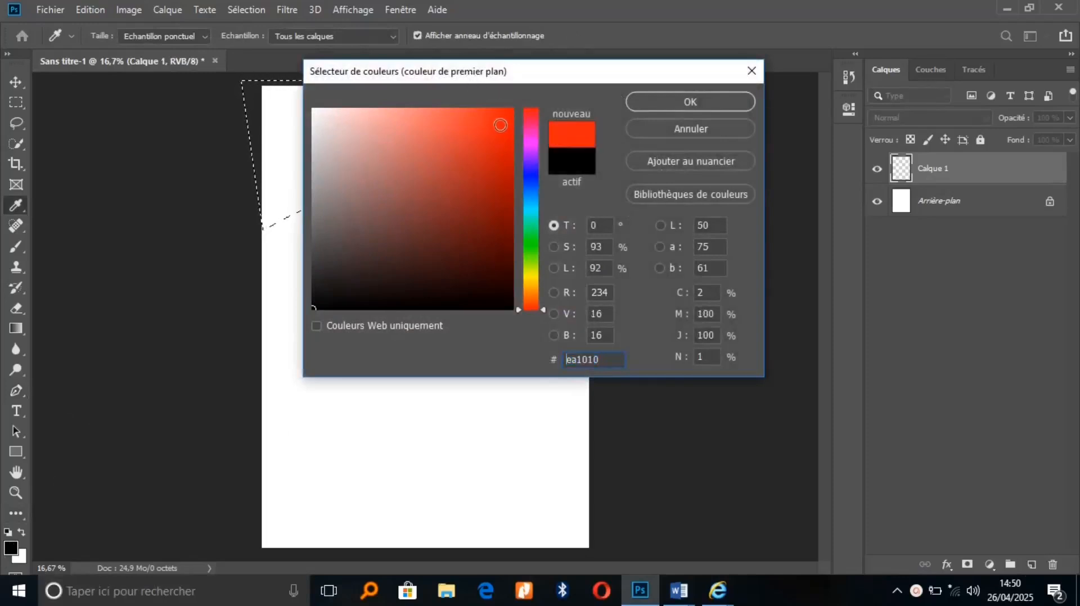
pyautogui.click(506, 119)
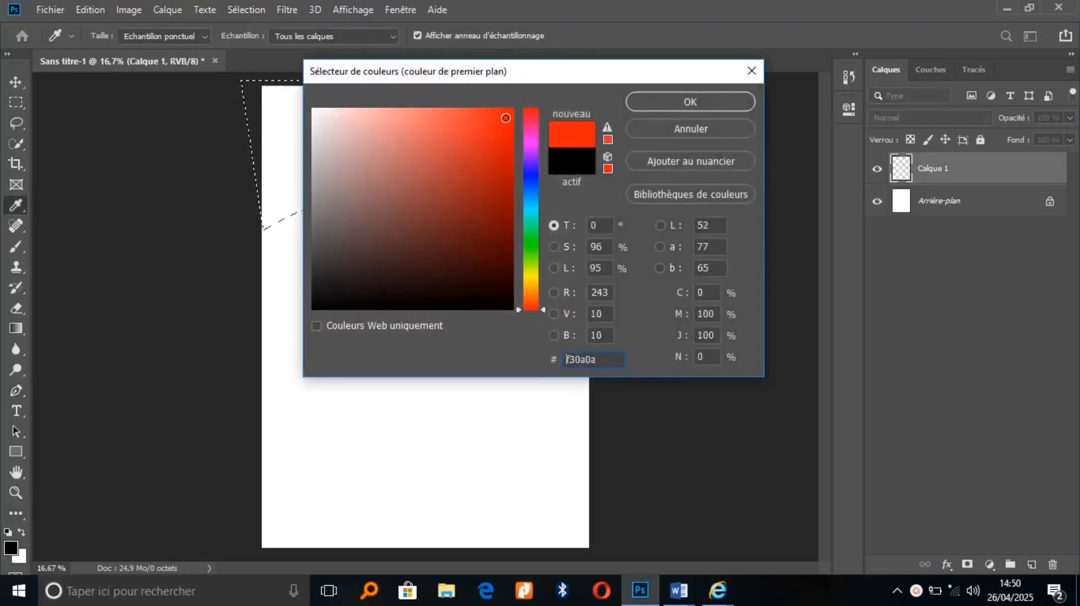
pyautogui.click(500, 140)
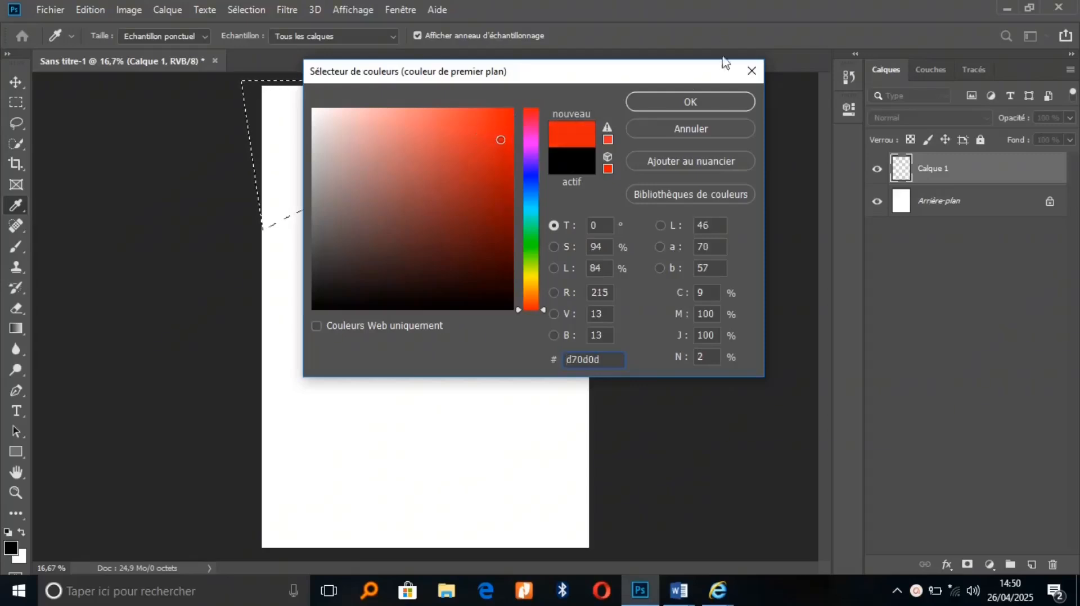
pyautogui.click(717, 100)
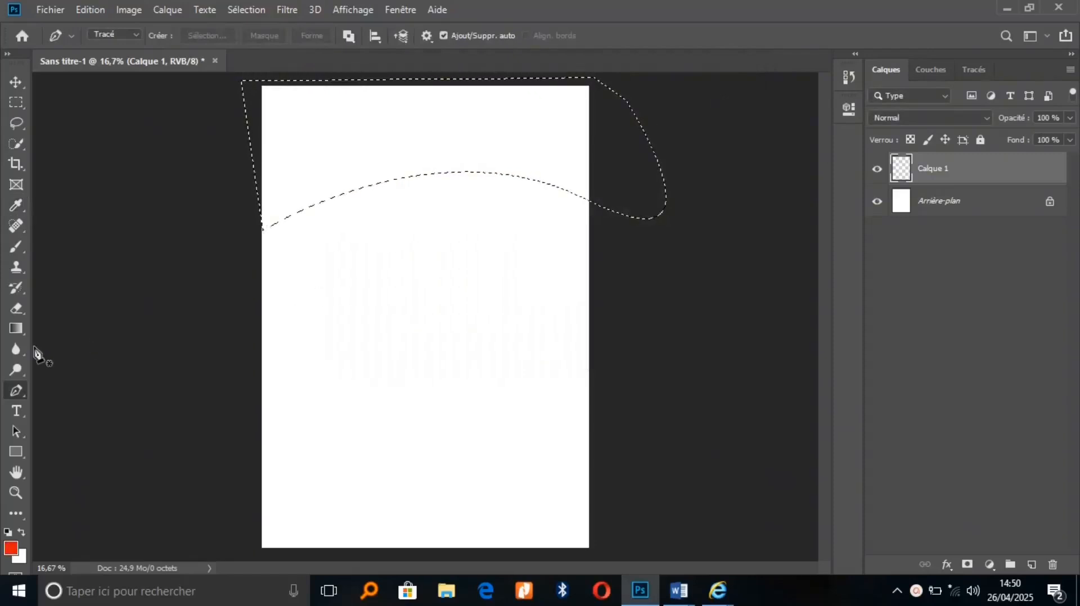
# Paint Bucket the selected top band red, deselect, and duplicate the layer
pyautogui.click(19, 330)
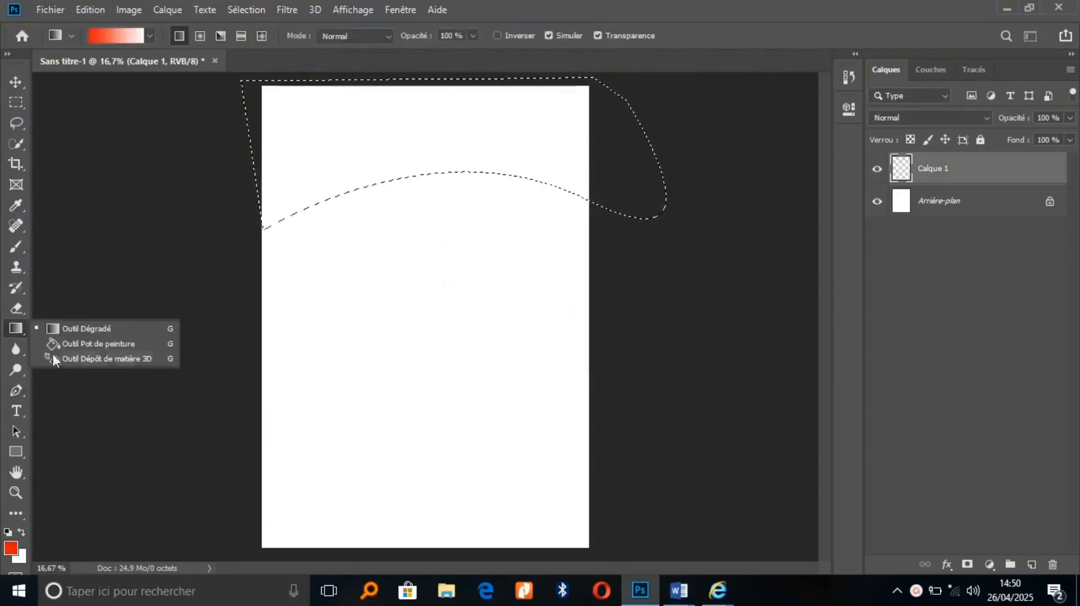
pyautogui.click(91, 343)
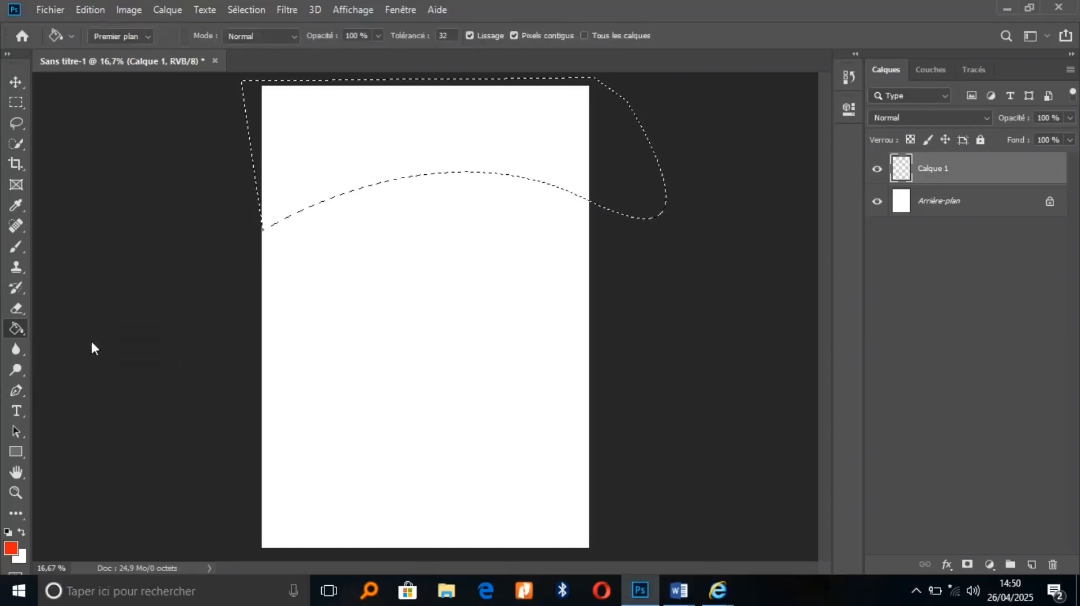
pyautogui.click(348, 177)
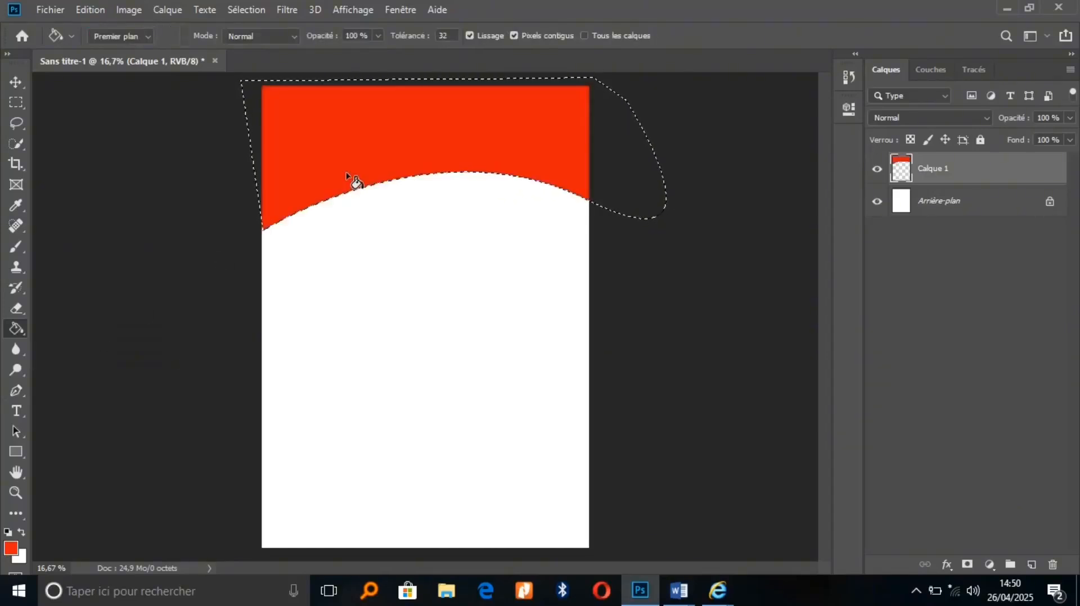
pyautogui.hotkey('ctrl', 'd')
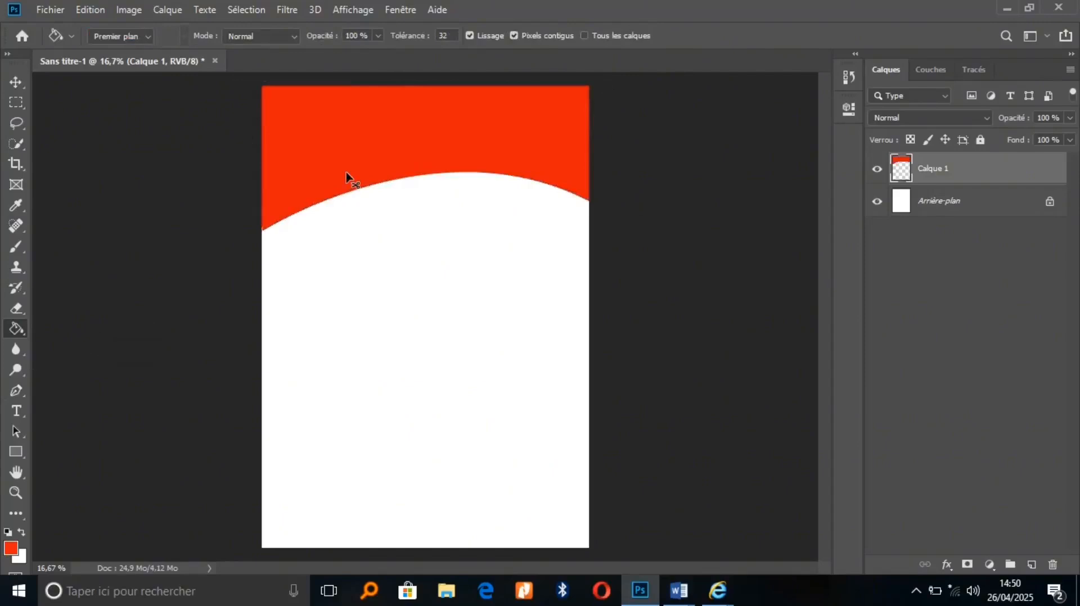
pyautogui.hotkey('ctrl', 'j')
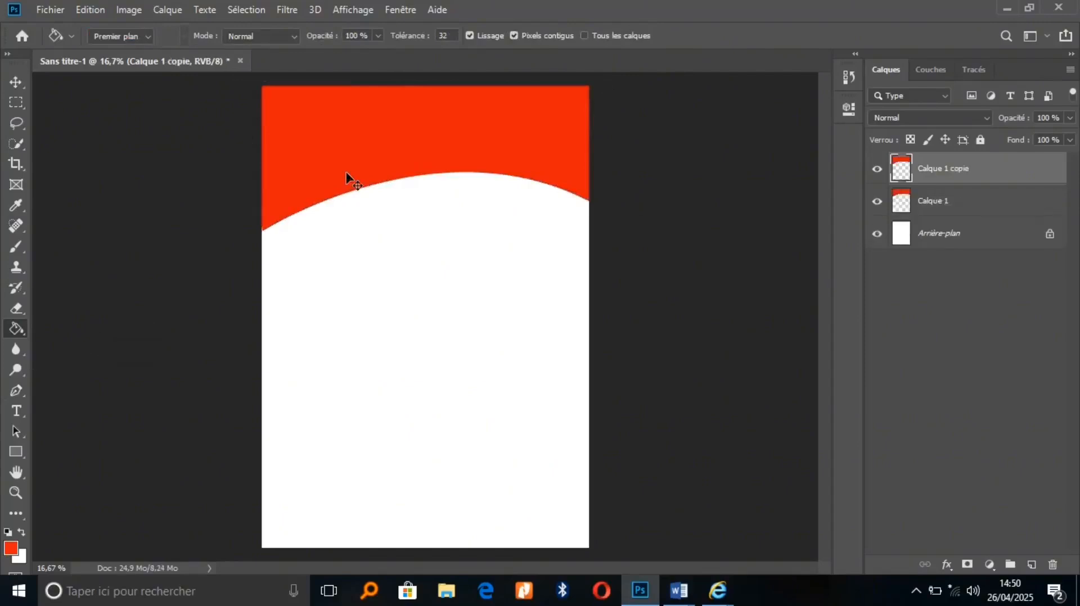
# Select Calque 1 and try enabling Color Overlay in its Layer Style dialog
pyautogui.click(982, 212)
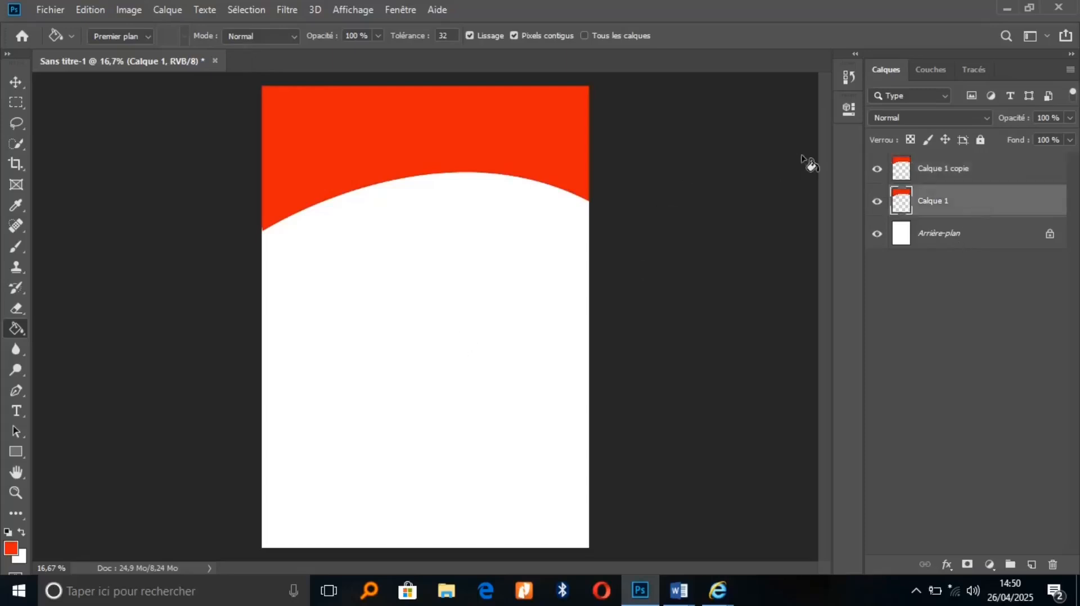
pyautogui.doubleClick(986, 211)
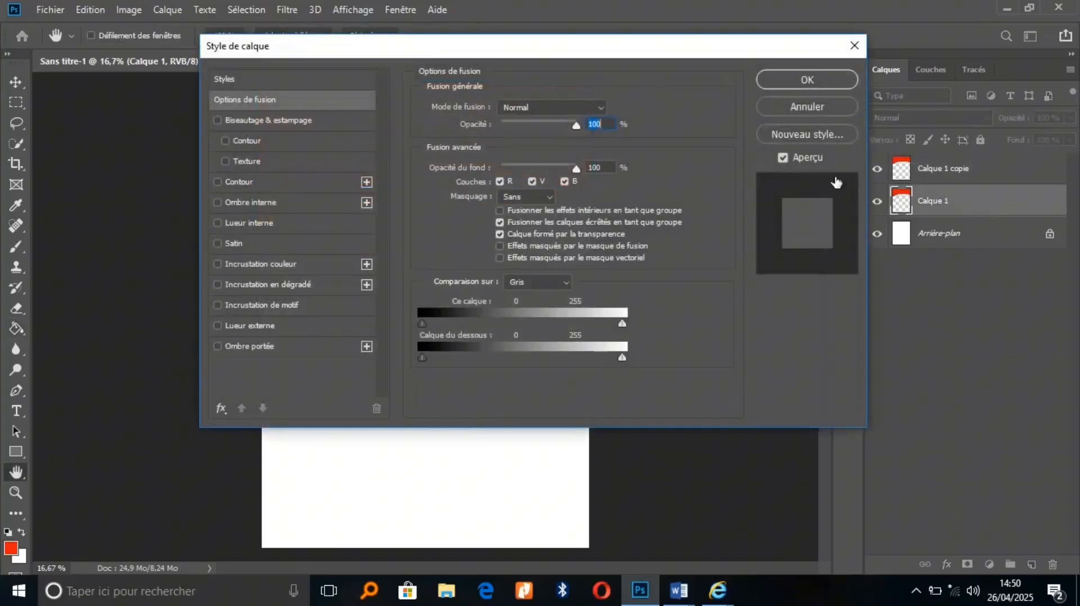
pyautogui.moveTo(552, 57); pyautogui.dragTo(954, 54)
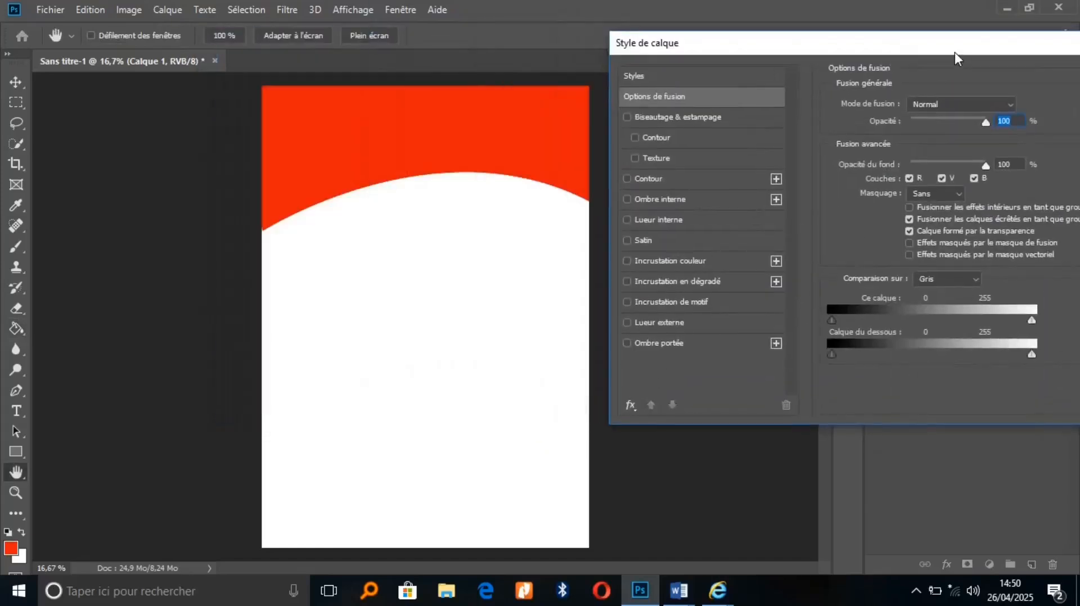
pyautogui.click(718, 270)
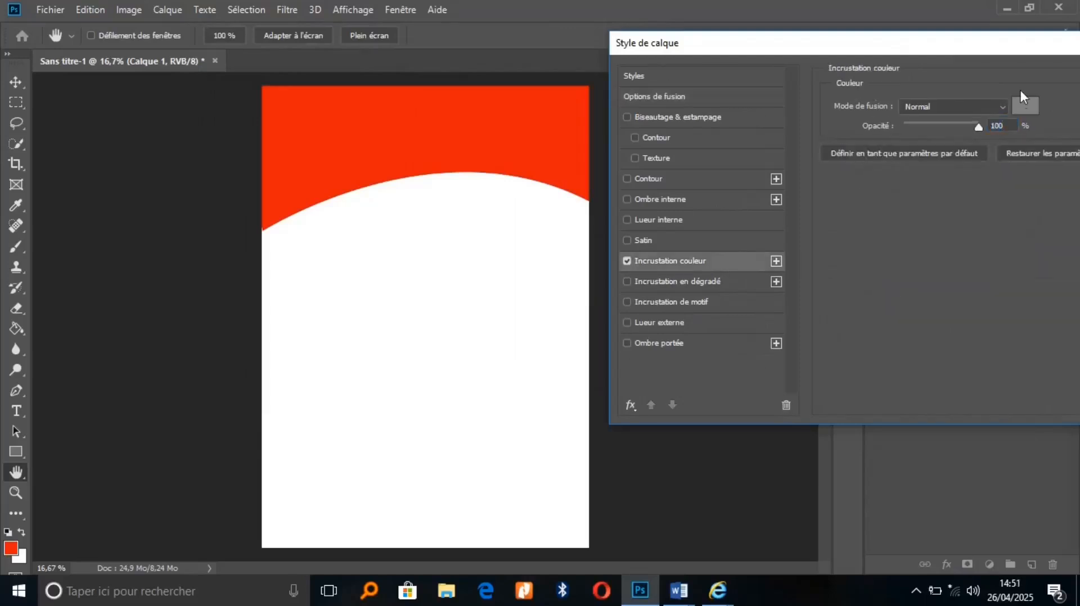
pyautogui.moveTo(1004, 43); pyautogui.dragTo(704, 12)
pyautogui.click(964, 12)
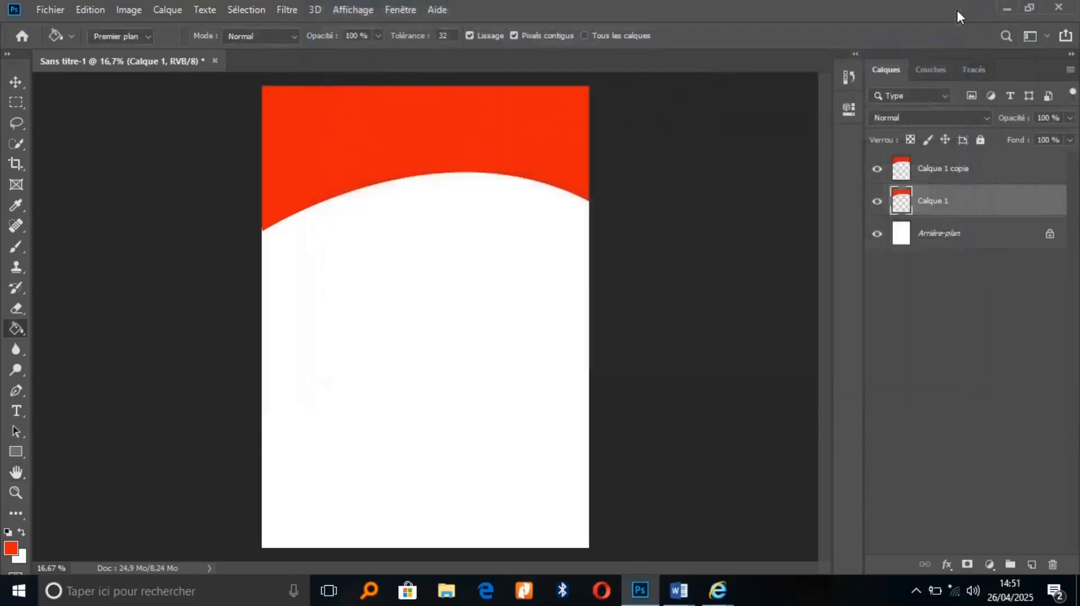
# Add a Color Overlay effect to Calque 1 in bright yellow (about f3da07)
pyautogui.click(948, 564)
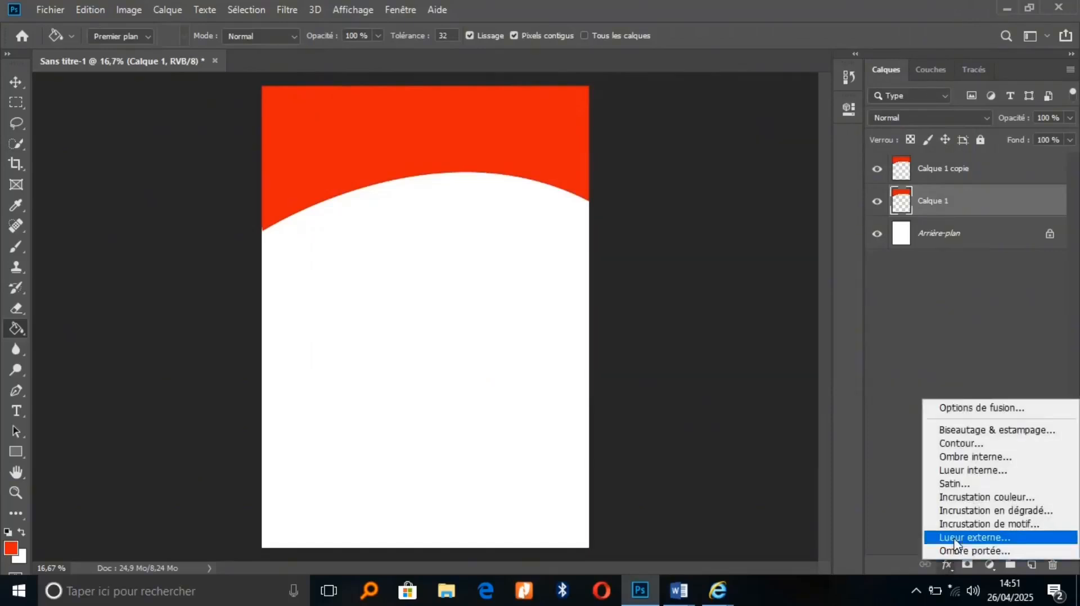
pyautogui.click(966, 498)
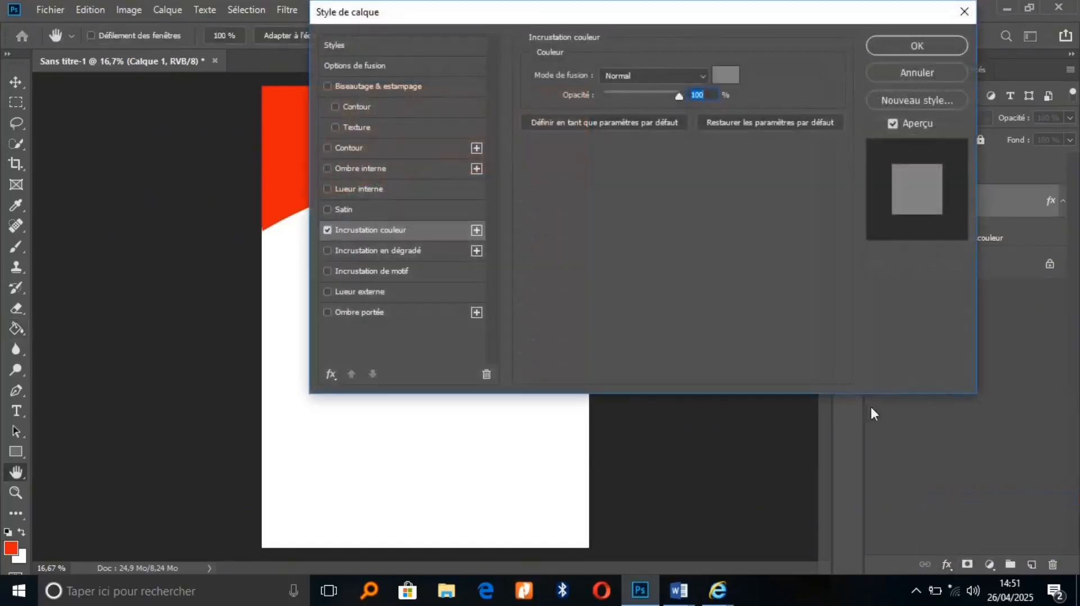
pyautogui.click(726, 77)
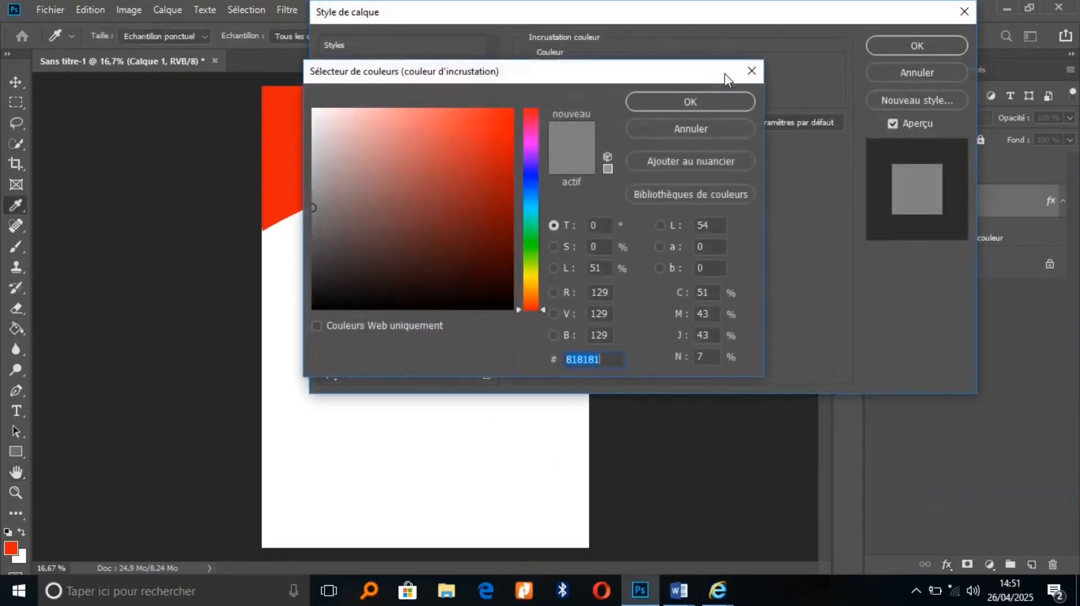
pyautogui.click(526, 279)
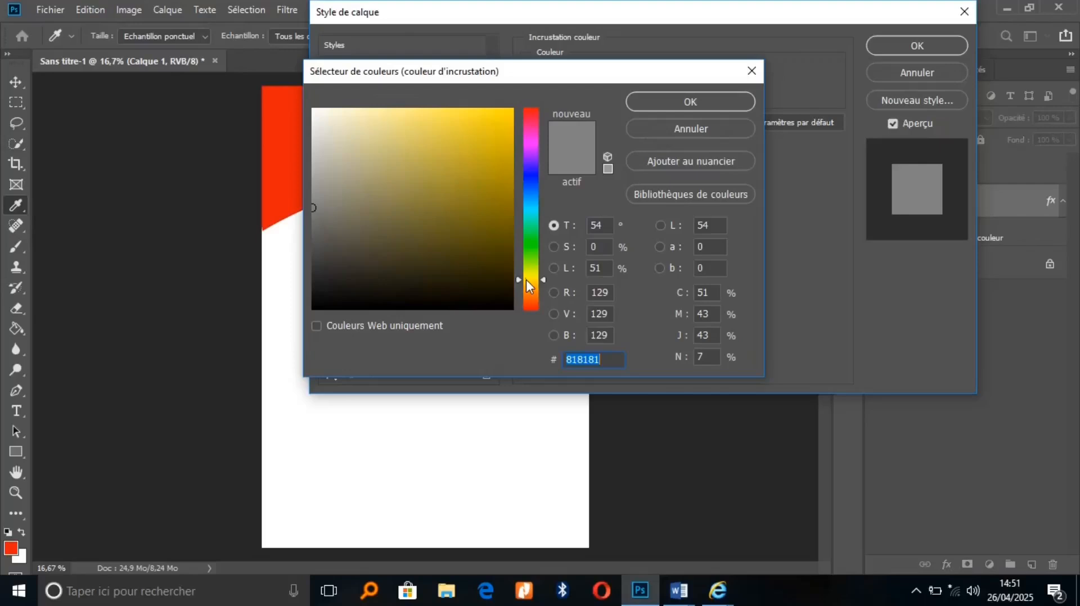
pyautogui.click(508, 118)
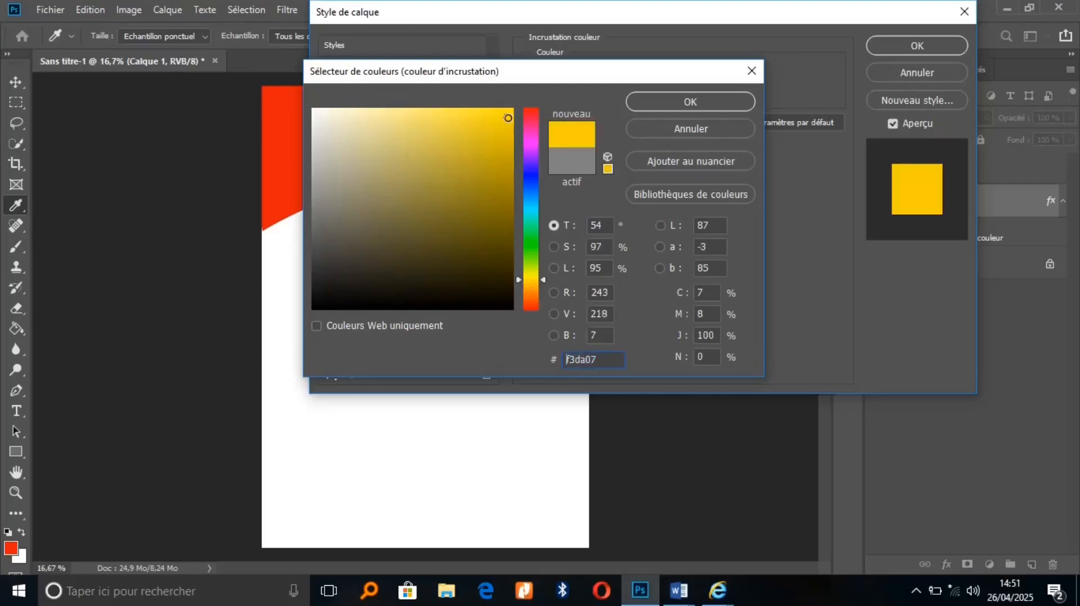
pyautogui.click(508, 114)
pyautogui.click(653, 100)
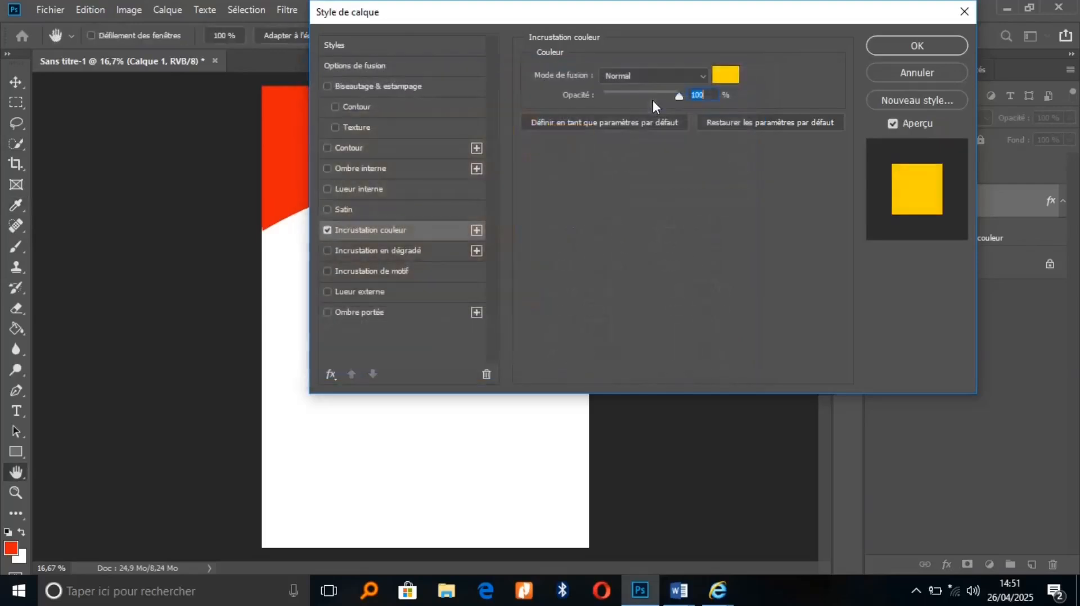
pyautogui.click(907, 51)
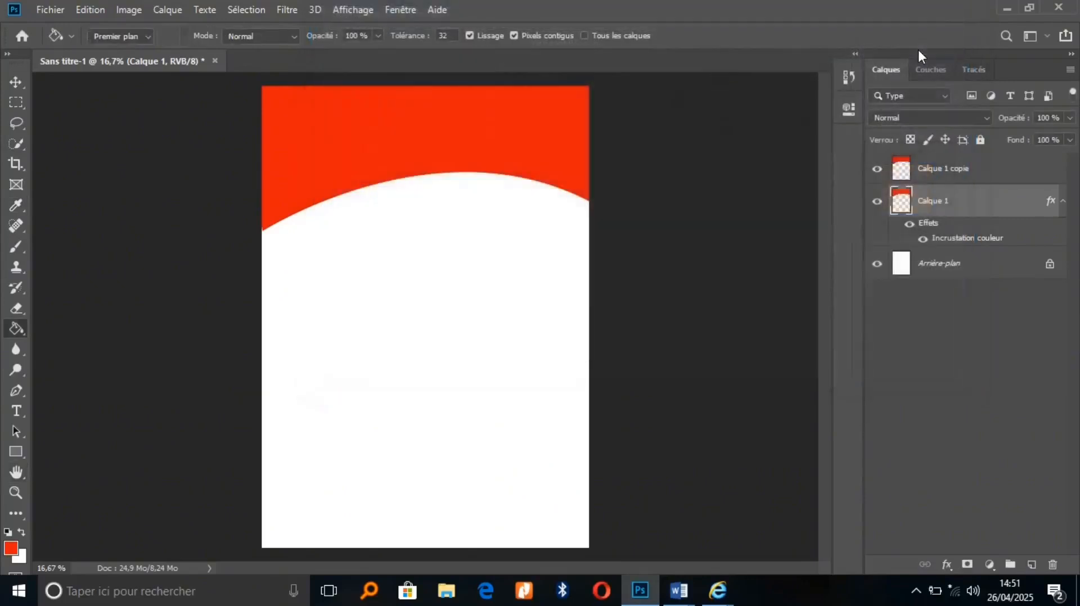
# Nudge yellow Calque 1 down and tilt it to -1.78° at 101.10% scale
pyautogui.press('v')
pyautogui.hotkey('shift', 'Down')
pyautogui.hotkey('shift', 'Down')
pyautogui.hotkey('shift', 'Down')
pyautogui.hotkey('shift', 'Down')
pyautogui.hotkey('shift', 'Down')
pyautogui.hotkey('shift', 'Down')
pyautogui.hotkey('shift', 'Down')
pyautogui.hotkey('shift', 'Down')
pyautogui.hotkey('shift', 'Down')
pyautogui.hotkey('shift', 'Down')
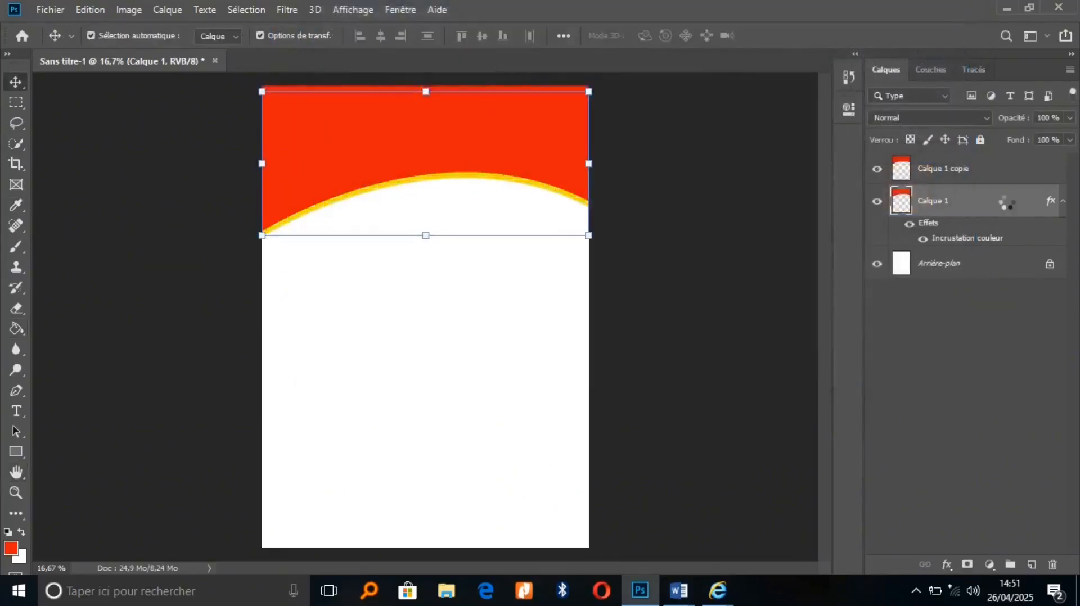
pyautogui.hotkey('shift', 'Down')
pyautogui.hotkey('shift', 'Down')
pyautogui.hotkey('shift', 'Down')
pyautogui.hotkey('shift', 'Down')
pyautogui.hotkey('shift', 'Down')
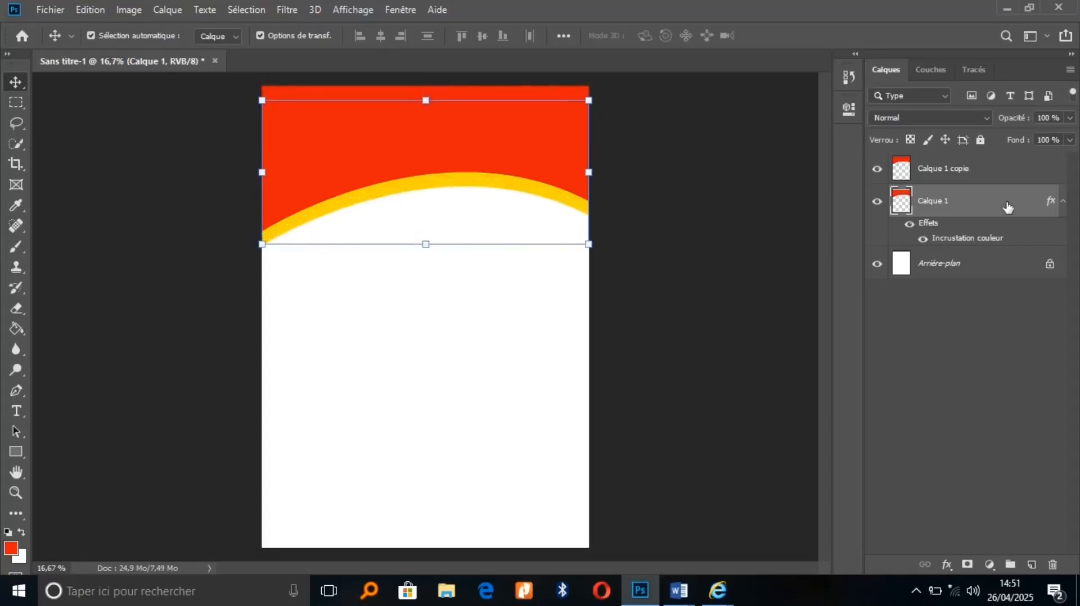
pyautogui.hotkey('ctrl', 't')
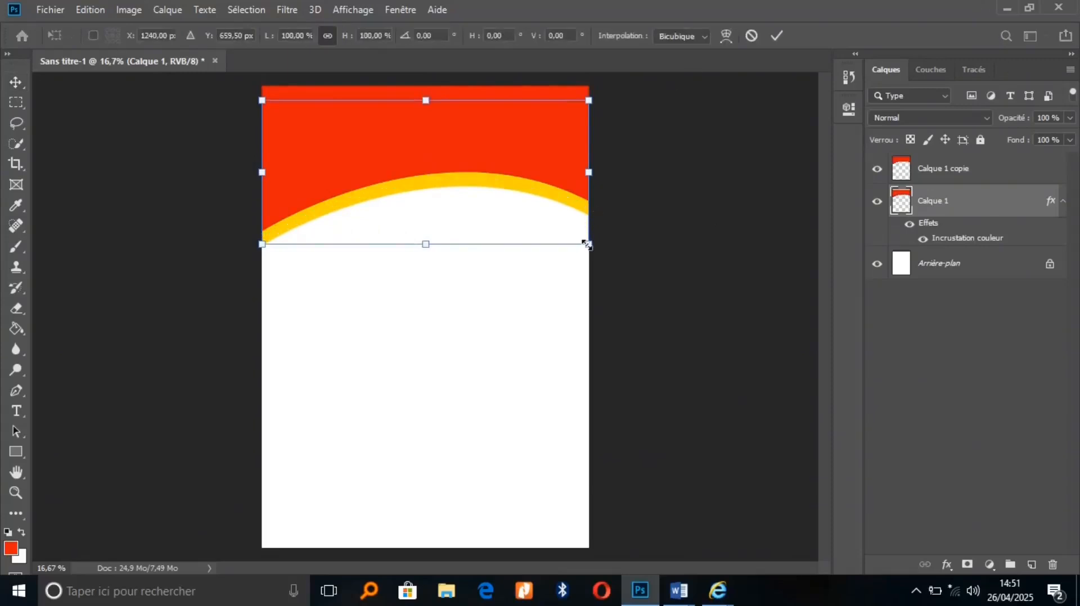
pyautogui.moveTo(586, 245); pyautogui.dragTo(595, 230)
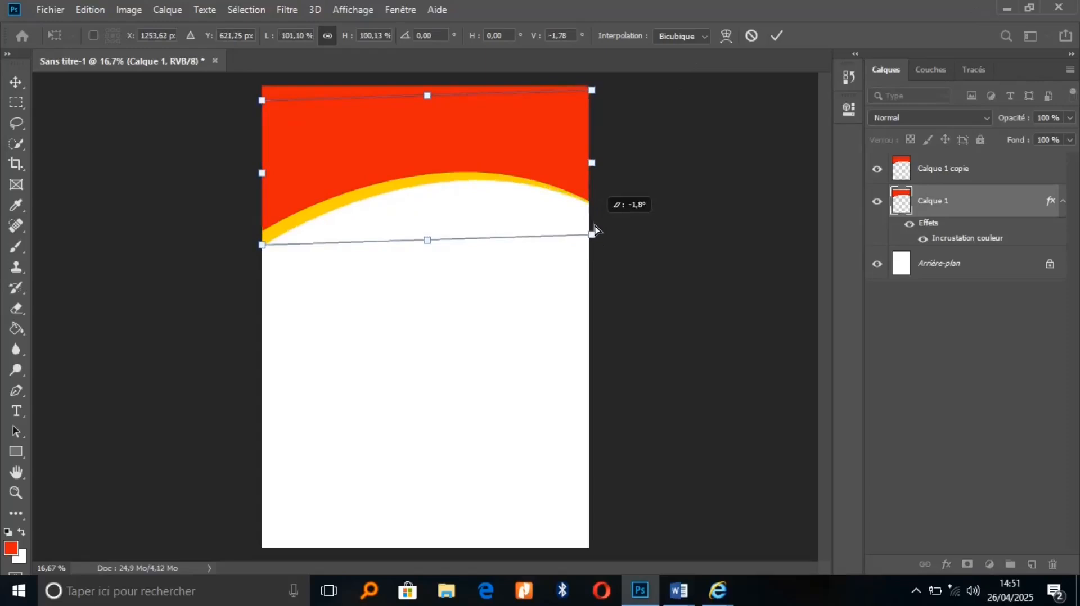
pyautogui.click(778, 39)
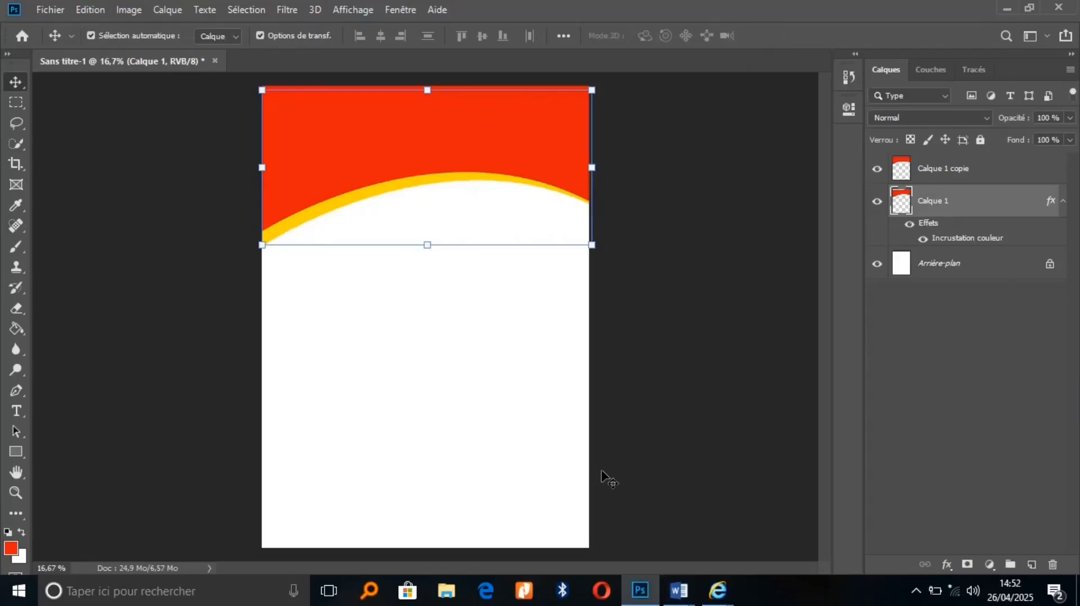
pyautogui.click(12, 389)
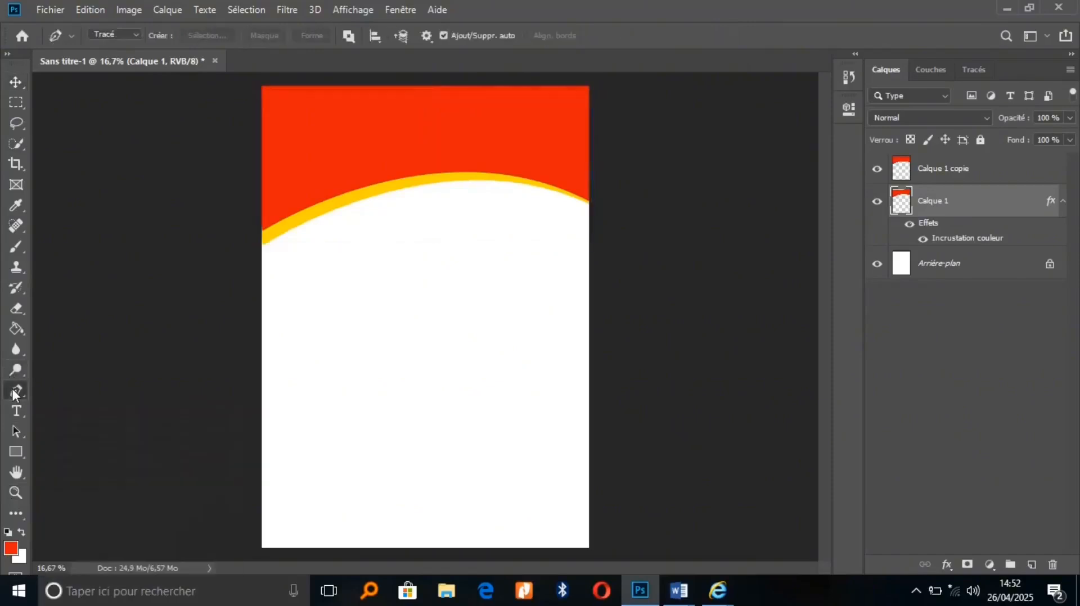
# Draw a closed pen path around the poster bottom with a curved top edge, and select it
pyautogui.click(591, 444)
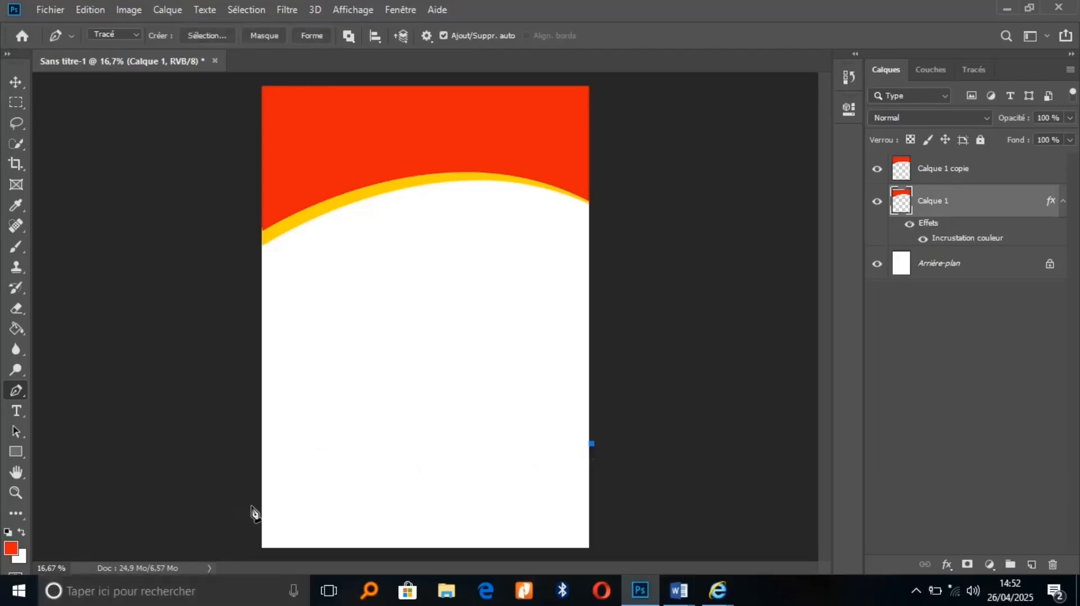
pyautogui.moveTo(265, 523); pyautogui.dragTo(35, 499)
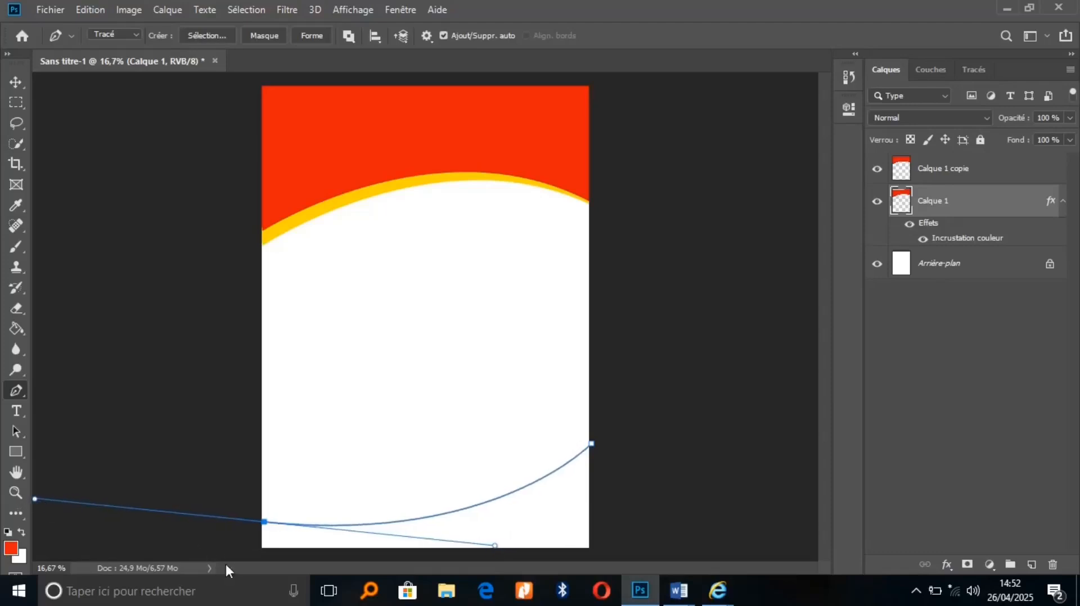
pyautogui.click(226, 553)
pyautogui.click(646, 559)
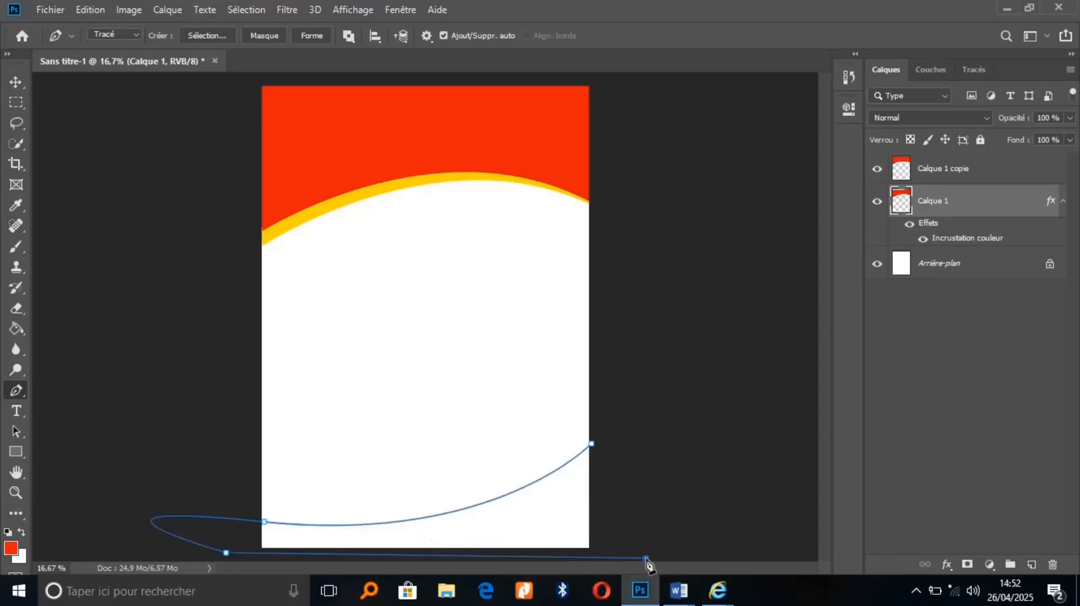
pyautogui.hotkey('ctrl', 'Return')
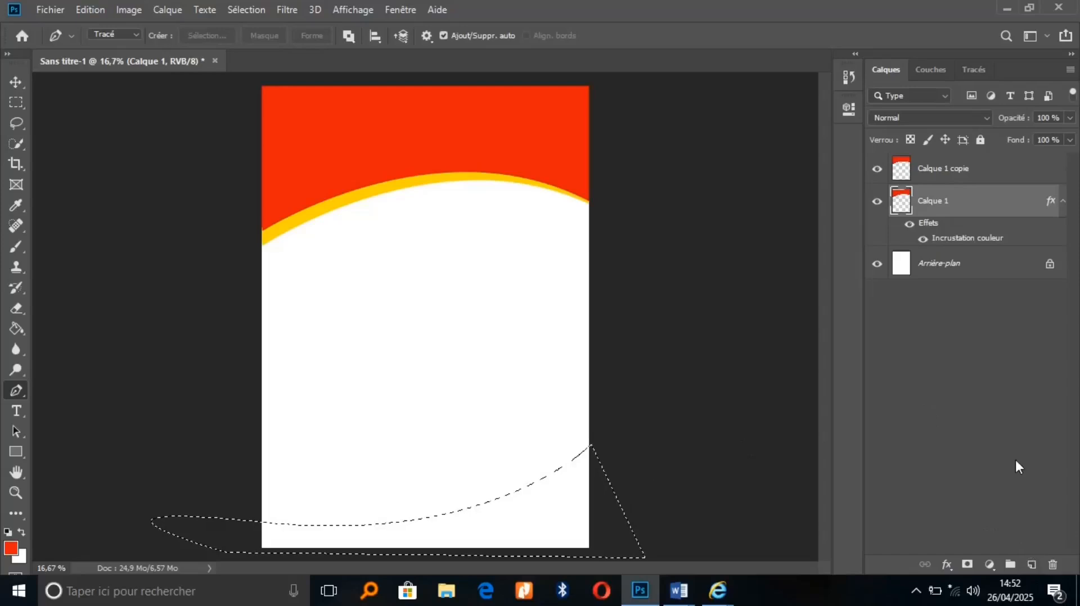
# Fill the selection red on a new layer above the background, deselect, and duplicate it
pyautogui.click(989, 262)
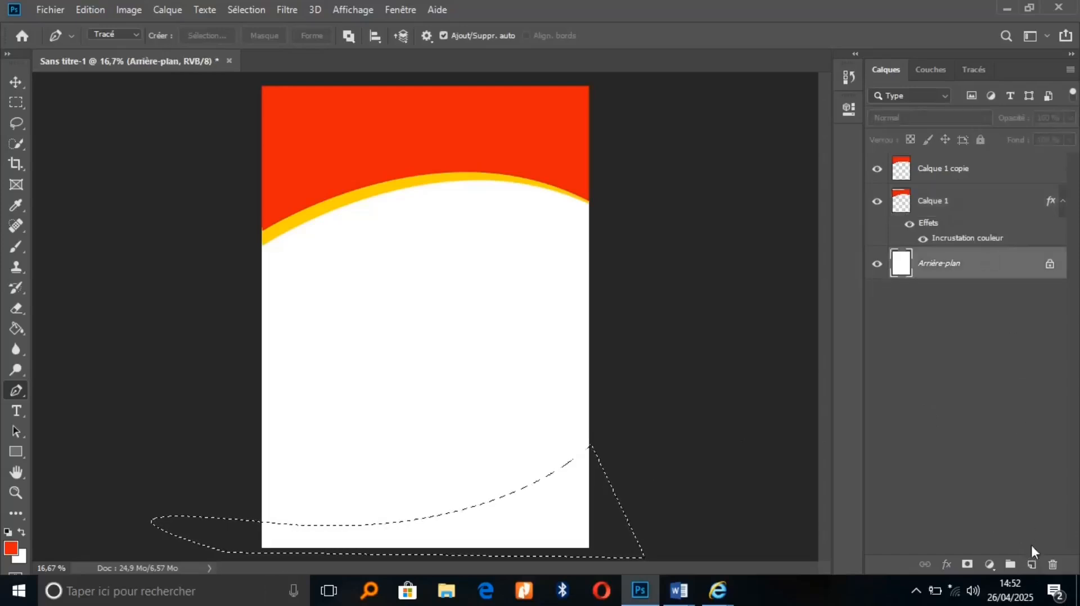
pyautogui.click(1032, 565)
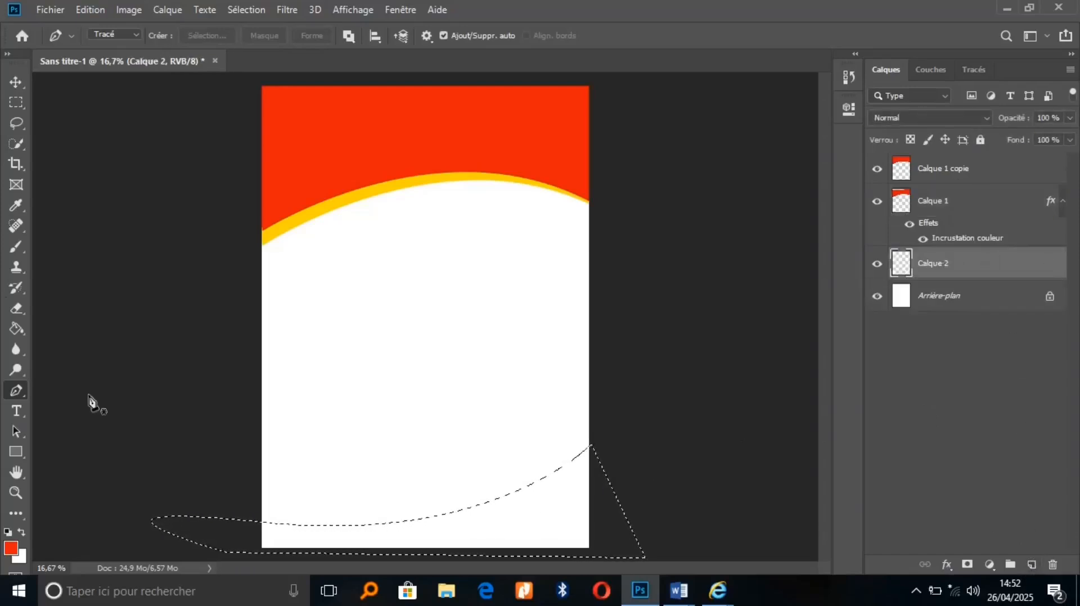
pyautogui.click(15, 328)
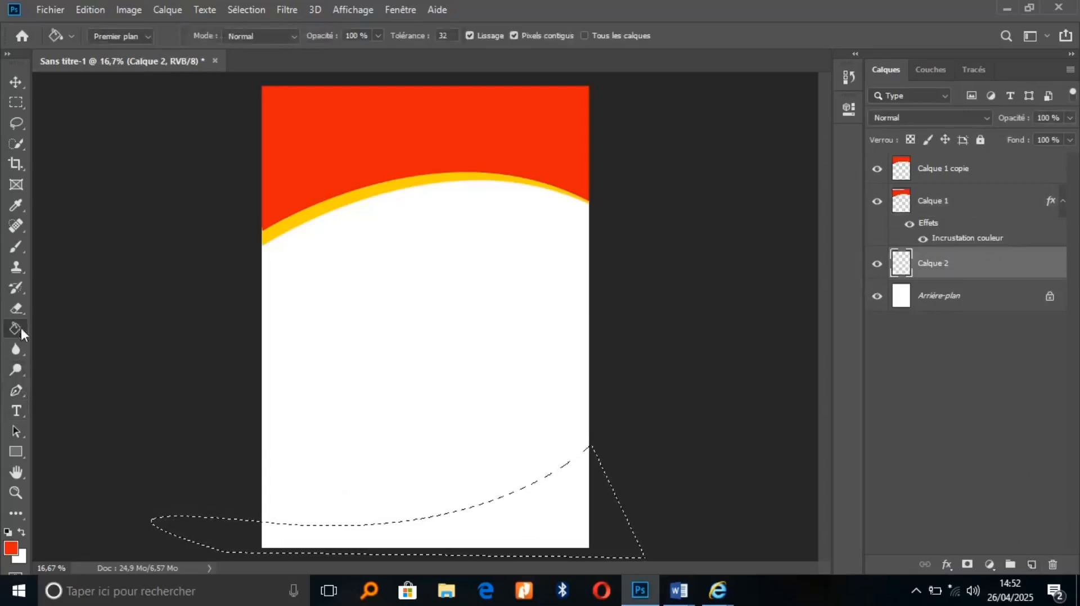
pyautogui.click(528, 530)
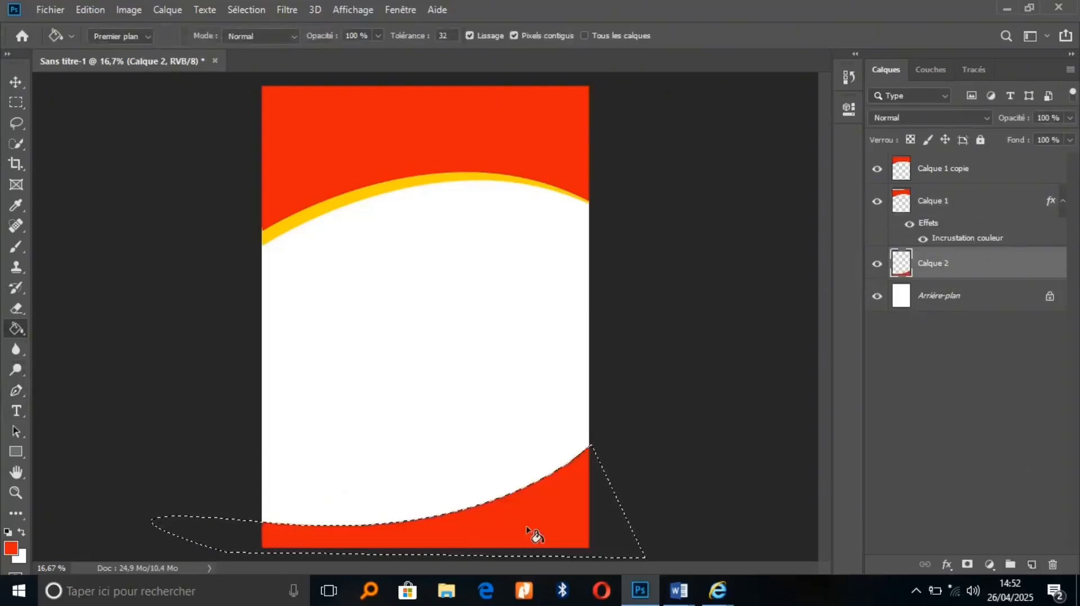
pyautogui.hotkey('ctrl', 'd')
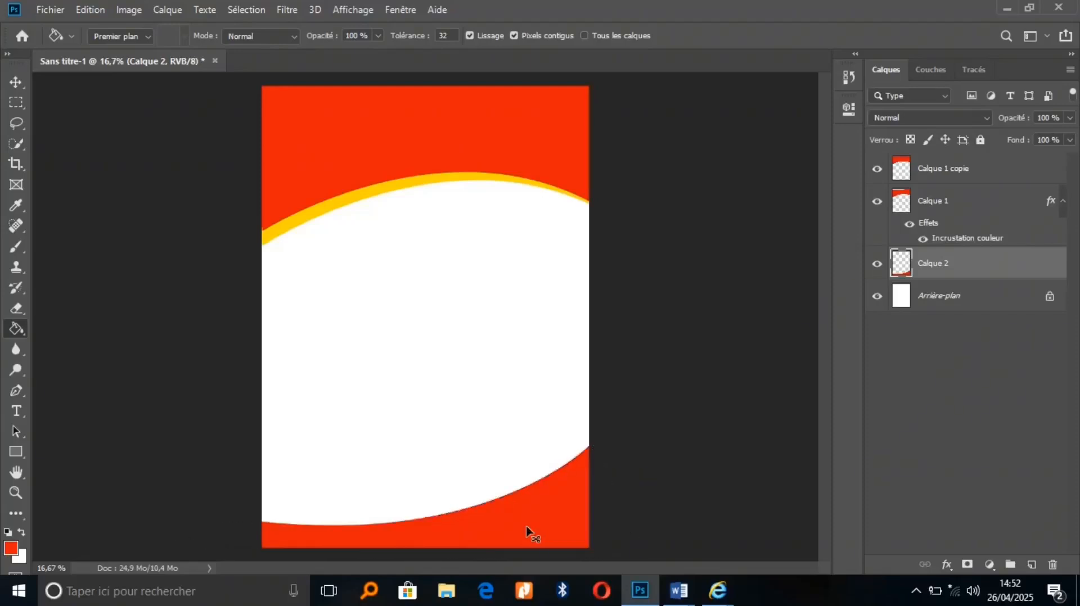
pyautogui.hotkey('ctrl', 'j')
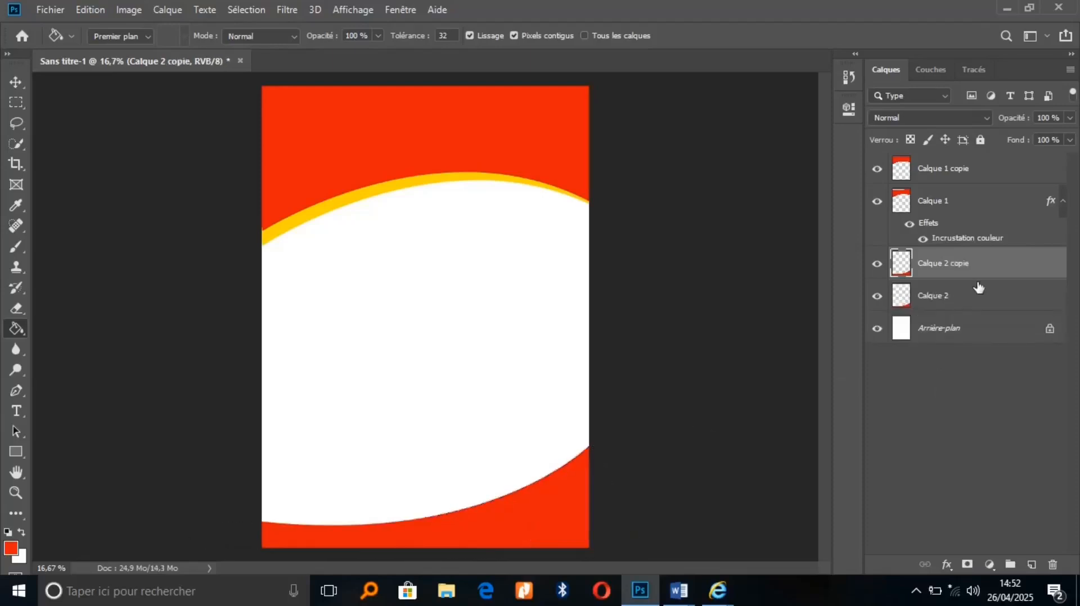
# Copy Calque 1's yellow overlay layer style and paste it onto Calque 2
pyautogui.click(979, 295)
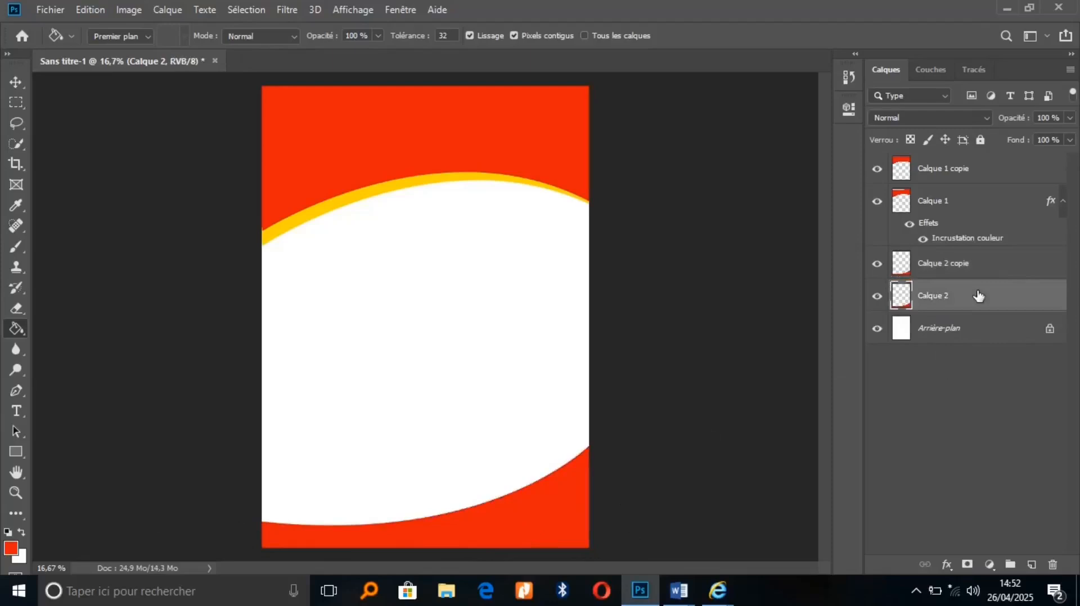
pyautogui.rightClick(1000, 201)
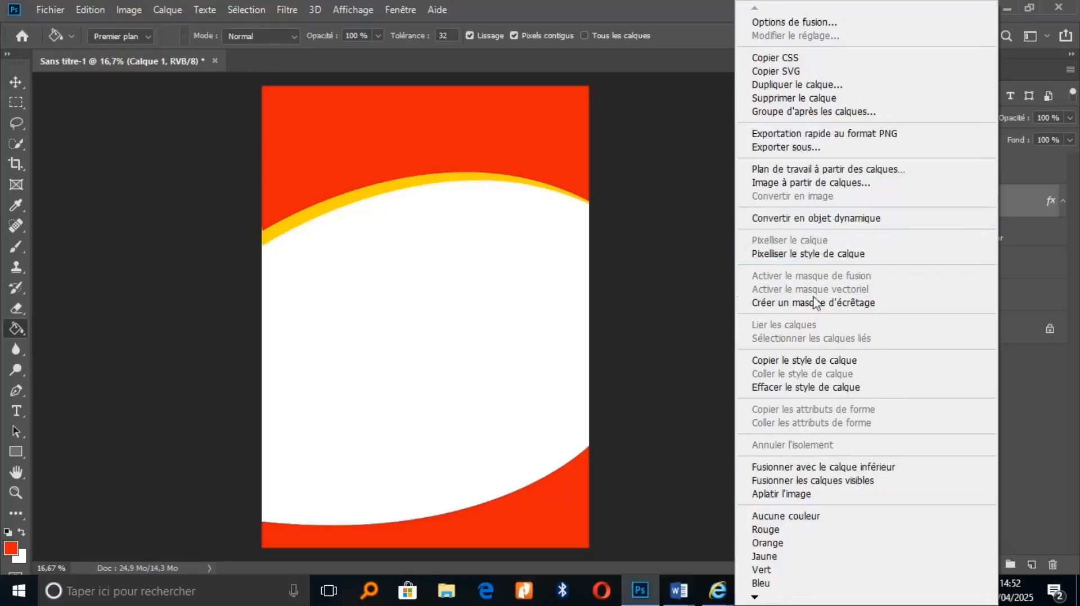
pyautogui.click(803, 361)
pyautogui.rightClick(977, 302)
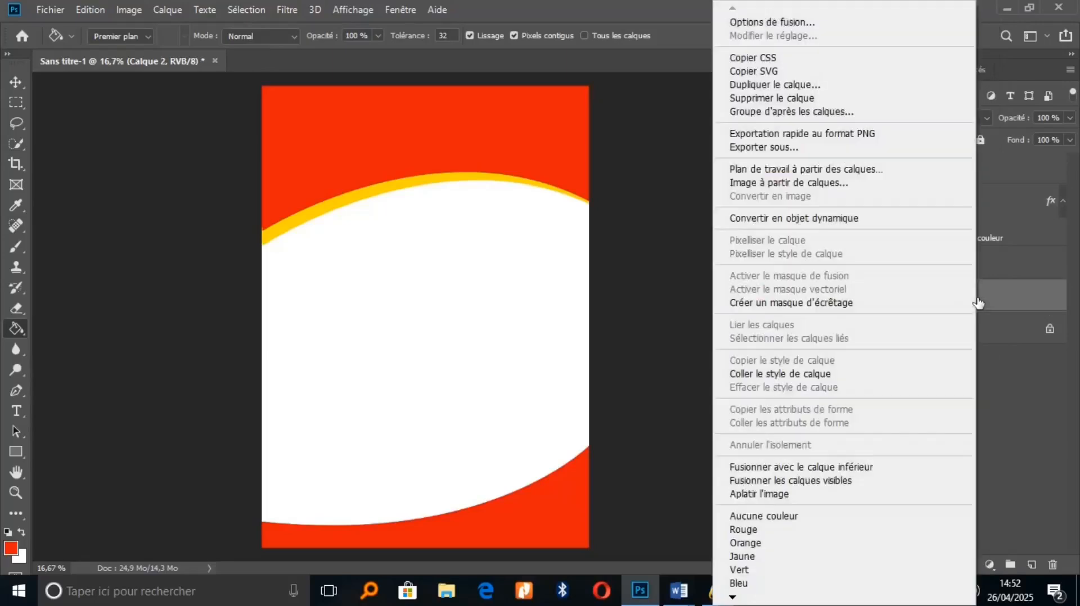
pyautogui.click(788, 374)
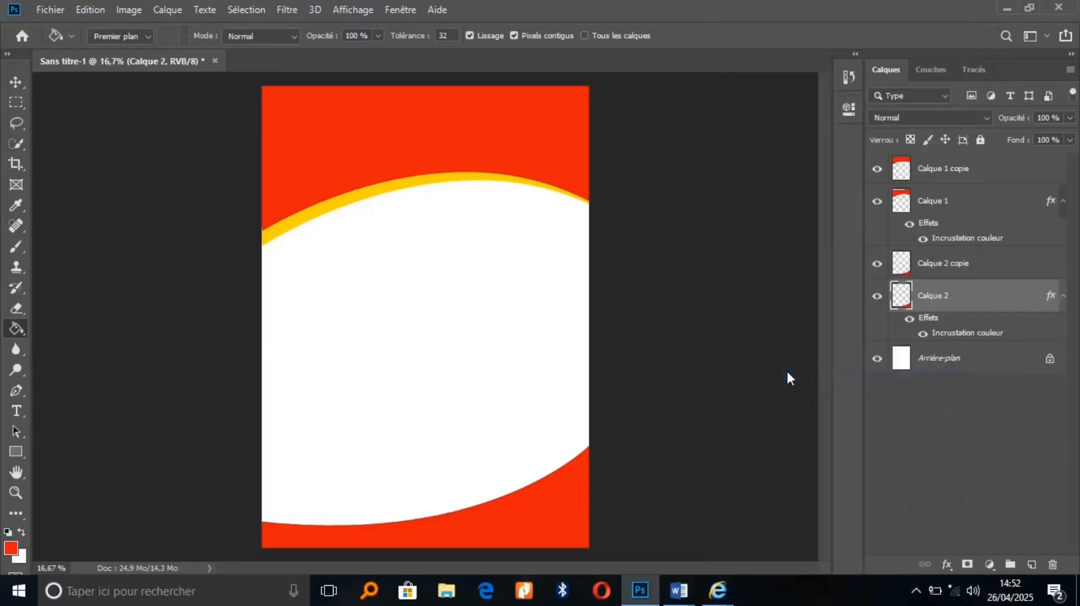
# Nudge Calque 2 up and tilt it to -3.81° at 101.69% scale
pyautogui.click(15, 84)
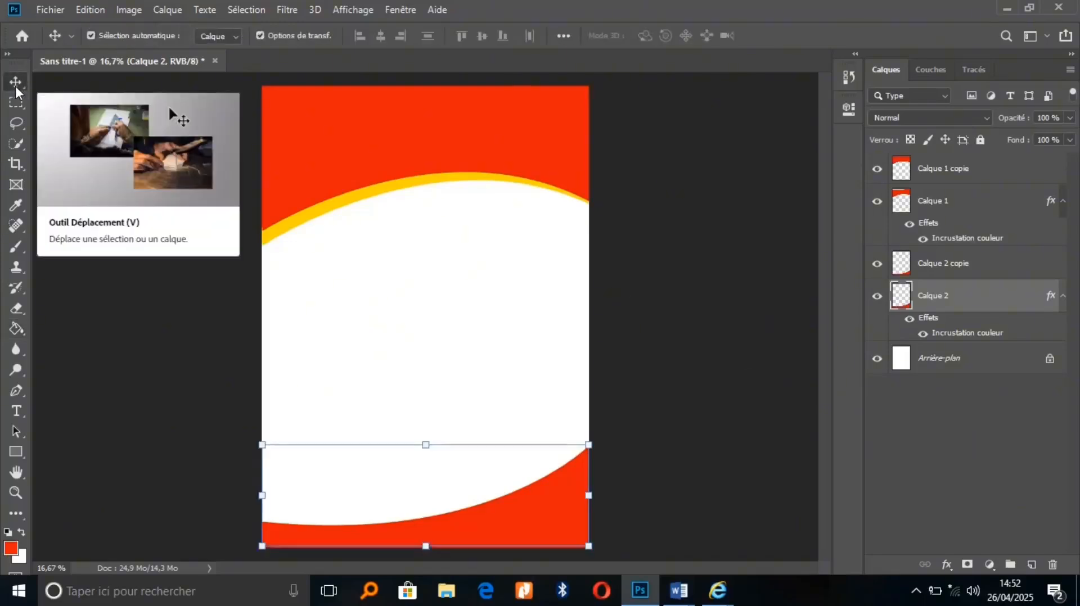
pyautogui.hotkey('shift', 'Up')
pyautogui.hotkey('shift', 'Up')
pyautogui.hotkey('shift', 'Up')
pyautogui.hotkey('shift', 'Up')
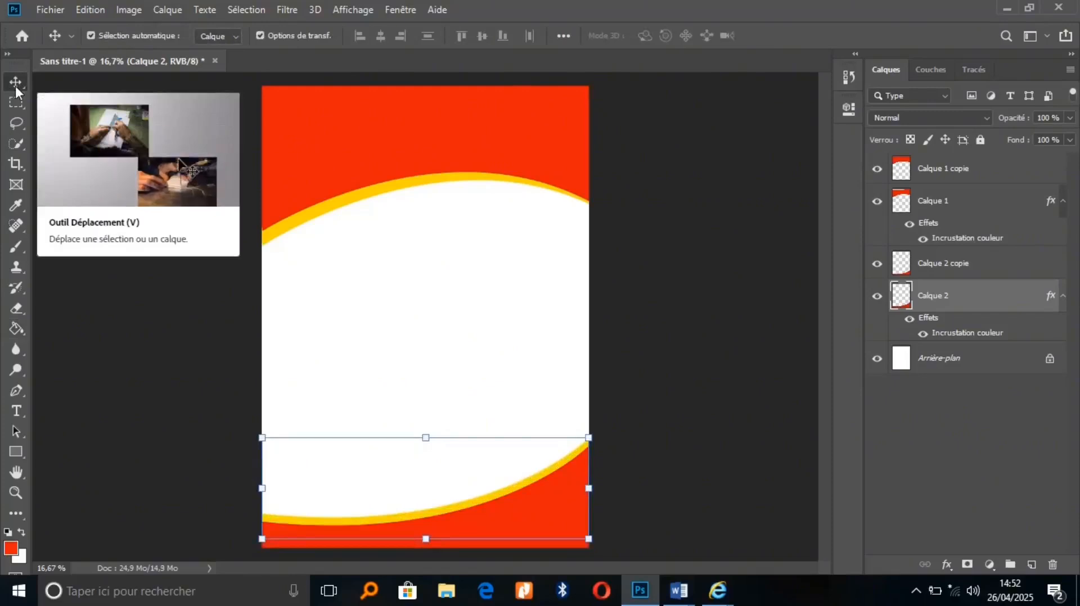
pyautogui.click(260, 438)
pyautogui.moveTo(259, 444); pyautogui.dragTo(255, 463)
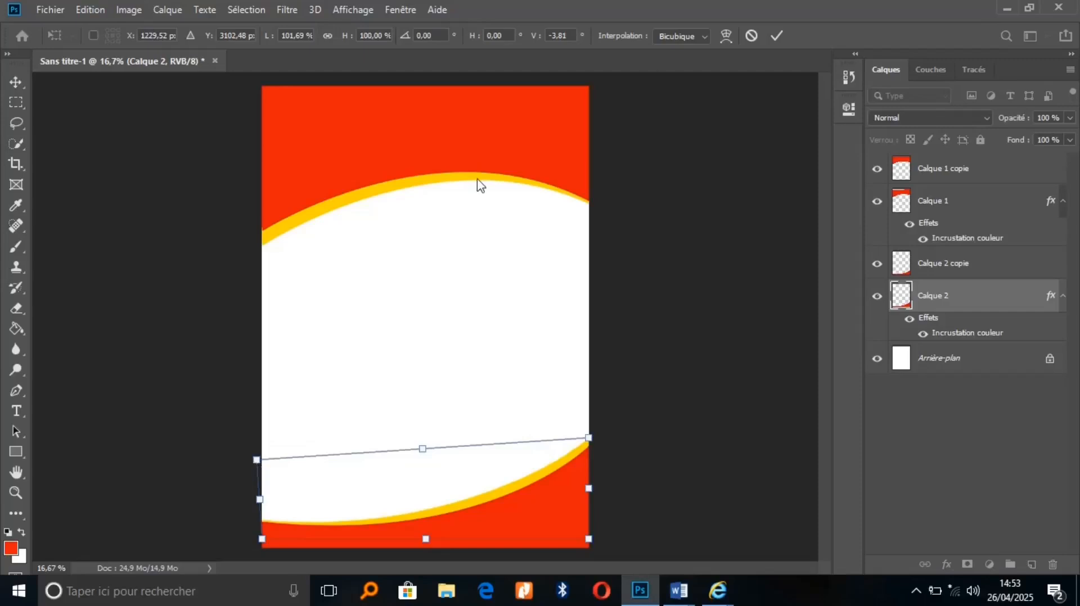
pyautogui.click(776, 35)
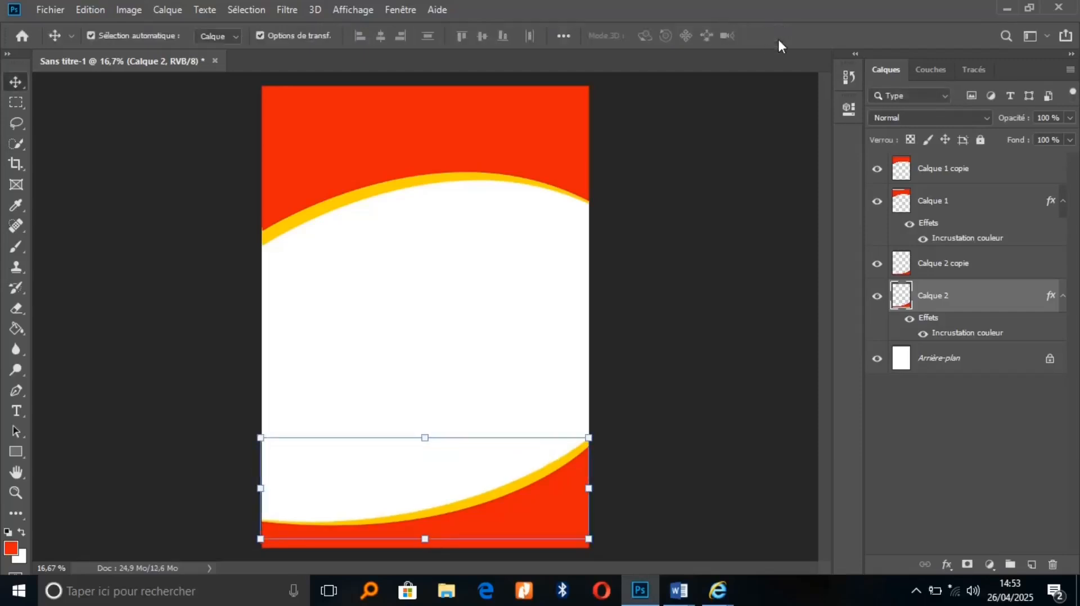
pyautogui.click(19, 453)
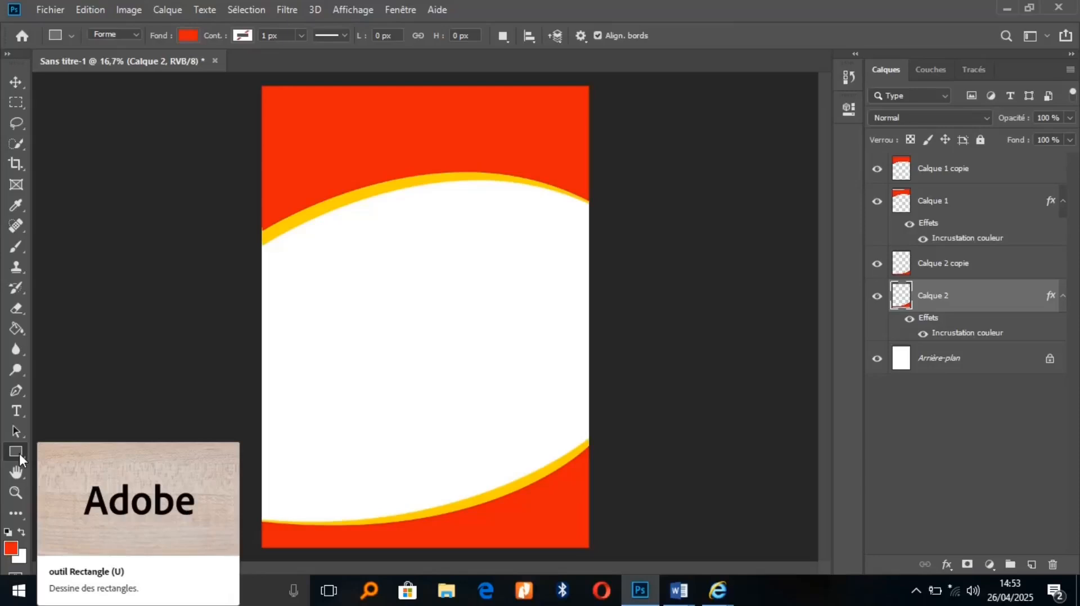
# Shift the Calque 2 copie red bottom wave slightly upward
pyautogui.click(1003, 269)
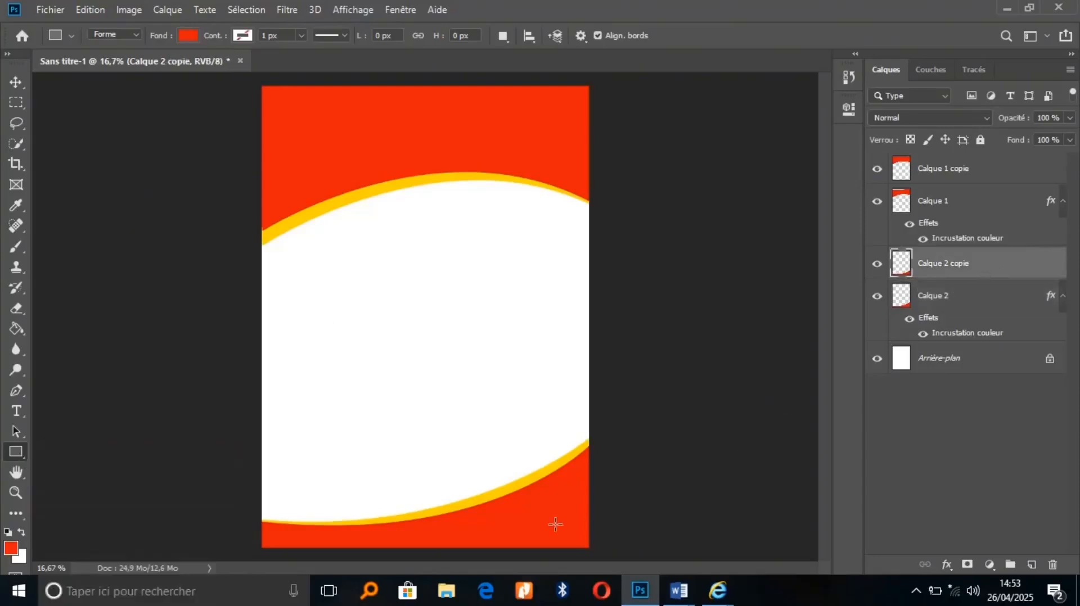
pyautogui.press('v')
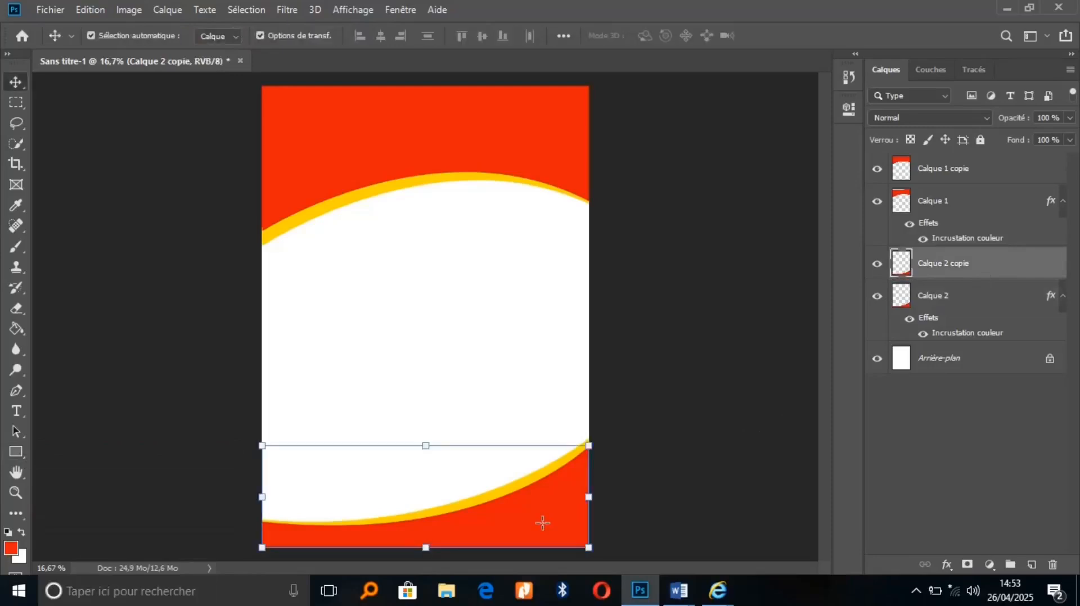
pyautogui.moveTo(543, 523)
pyautogui.mouseDown()
pyautogui.moveTo(603, 530)
pyautogui.moveTo(554, 518)
pyautogui.moveTo(575, 532)
pyautogui.moveTo(539, 498)
pyautogui.moveTo(539, 514)
pyautogui.mouseUp()
# Draw a red 1558 × 474 px rectangle over the poster's bottom-left
pyautogui.click(16, 451)
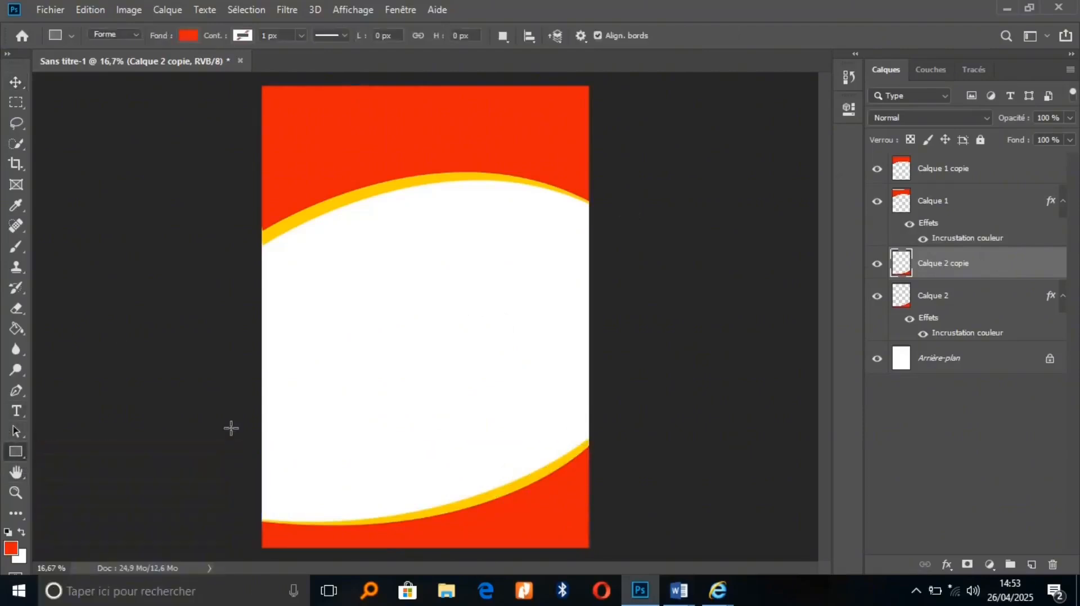
pyautogui.moveTo(253, 490); pyautogui.dragTo(457, 552)
pyautogui.moveTo(458, 551); pyautogui.dragTo(458, 551)
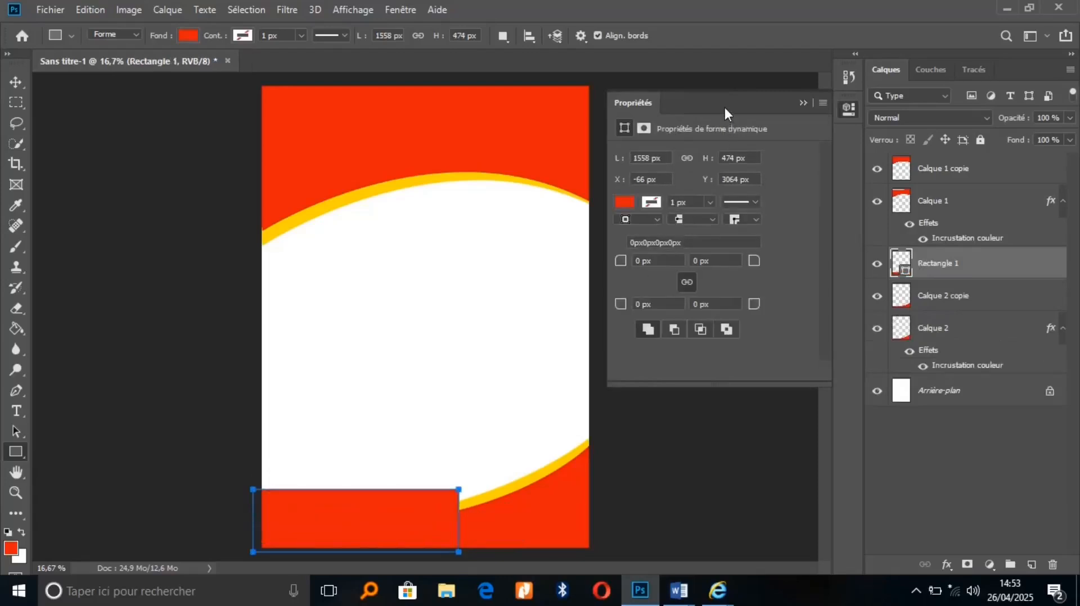
pyautogui.click(803, 103)
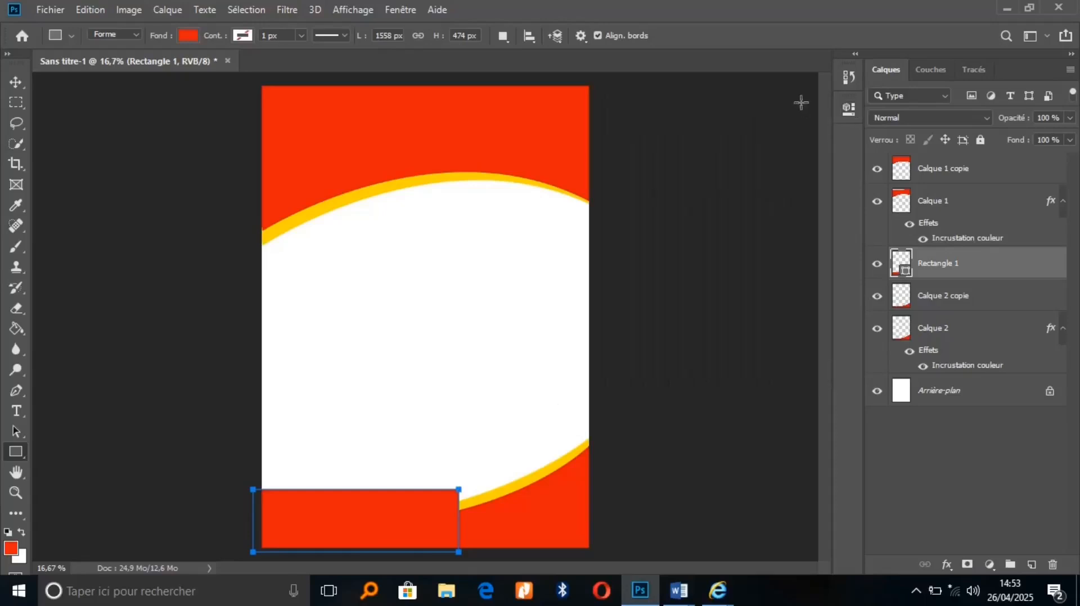
# Set Rectangle 1's top-right corner radius to 392 px in Properties
pyautogui.click(848, 109)
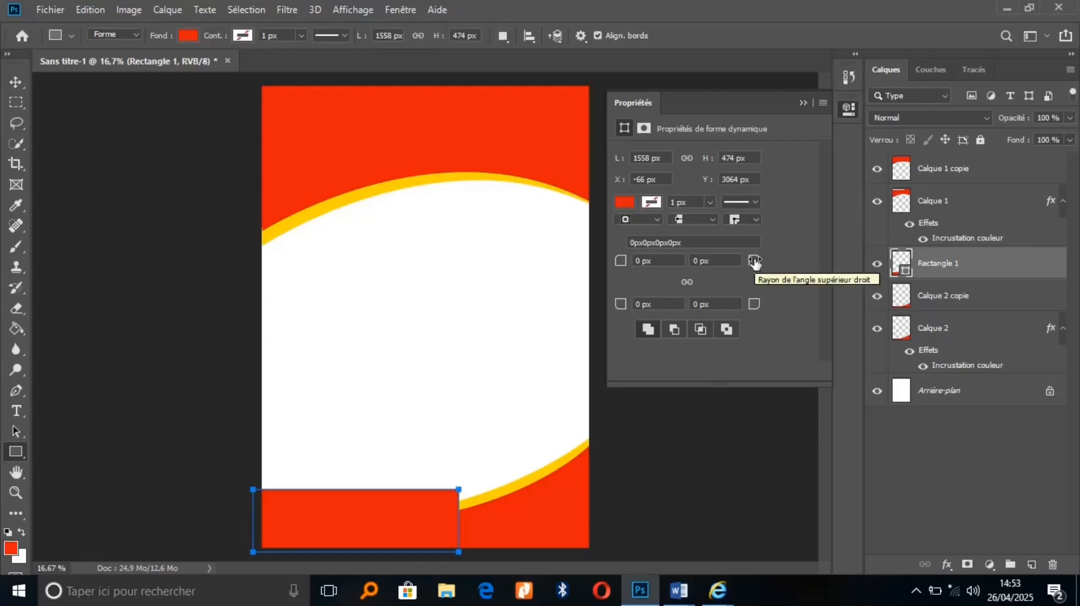
pyautogui.moveTo(755, 263); pyautogui.dragTo(981, 260)
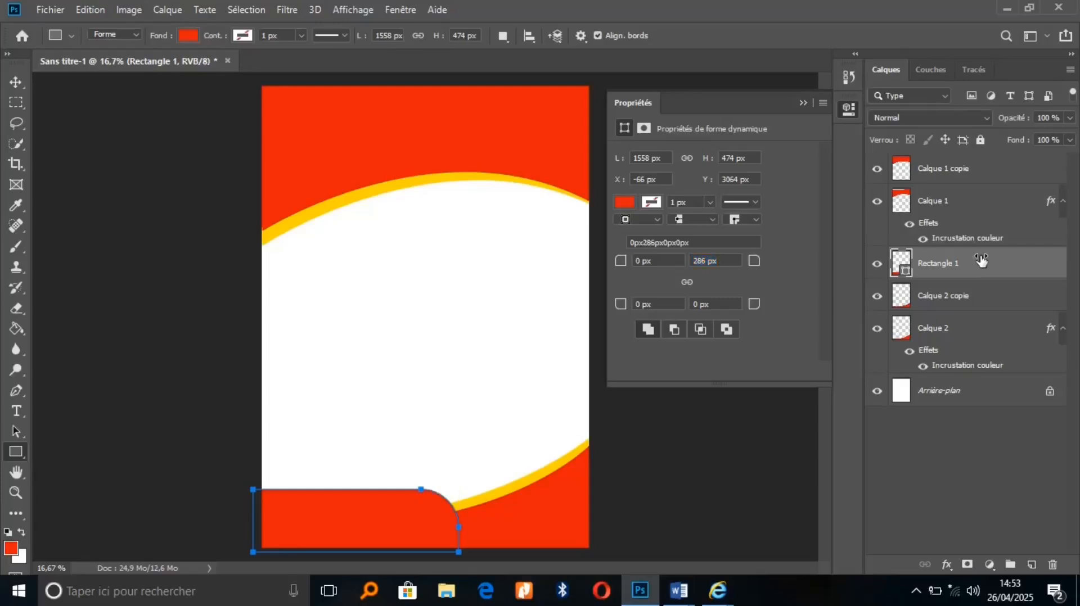
pyautogui.moveTo(750, 263); pyautogui.dragTo(832, 258)
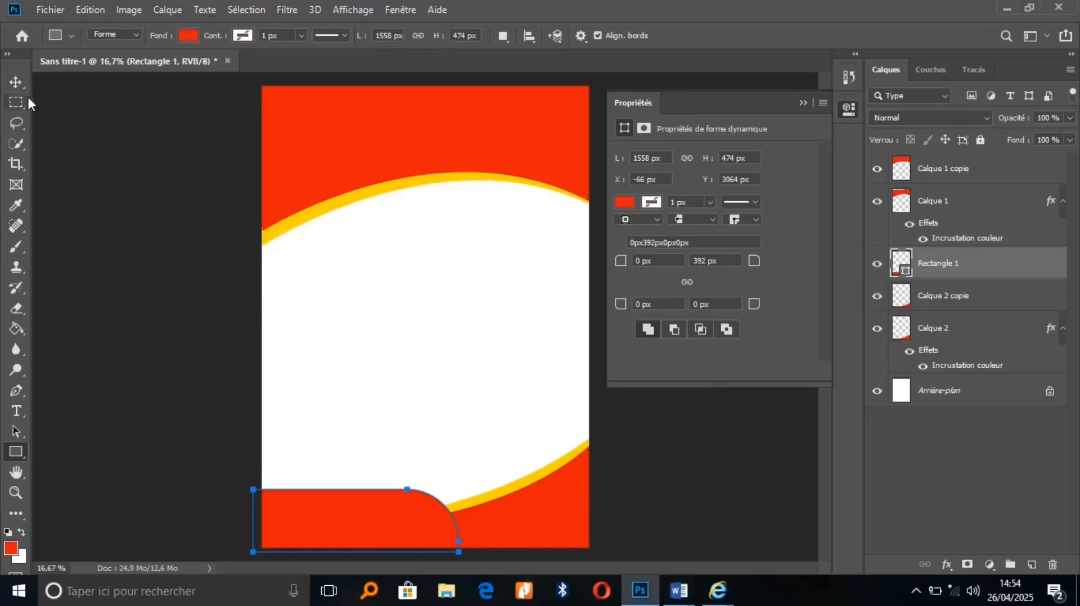
pyautogui.click(12, 85)
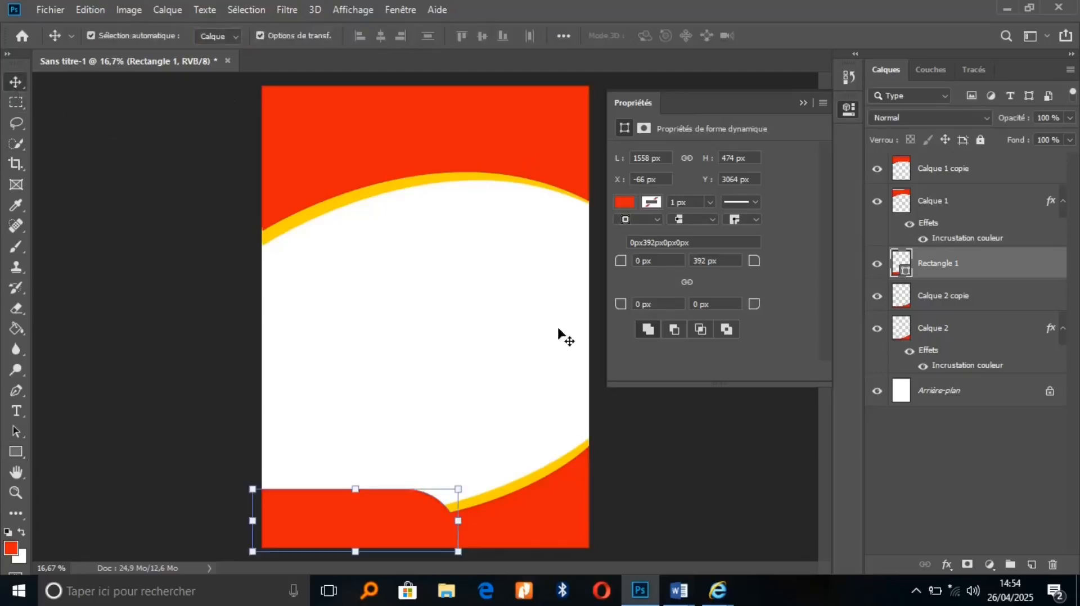
pyautogui.click(802, 97)
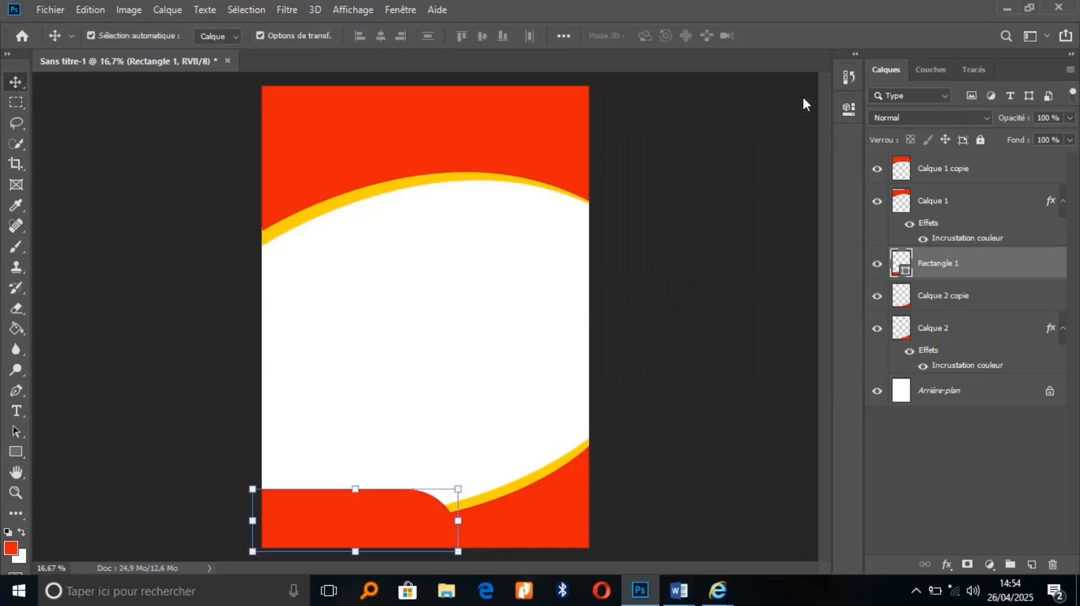
# Duplicate Rectangle 1, paste the yellow overlay style onto the original, and nudge it up
pyautogui.hotkey('ctrl', 'j')
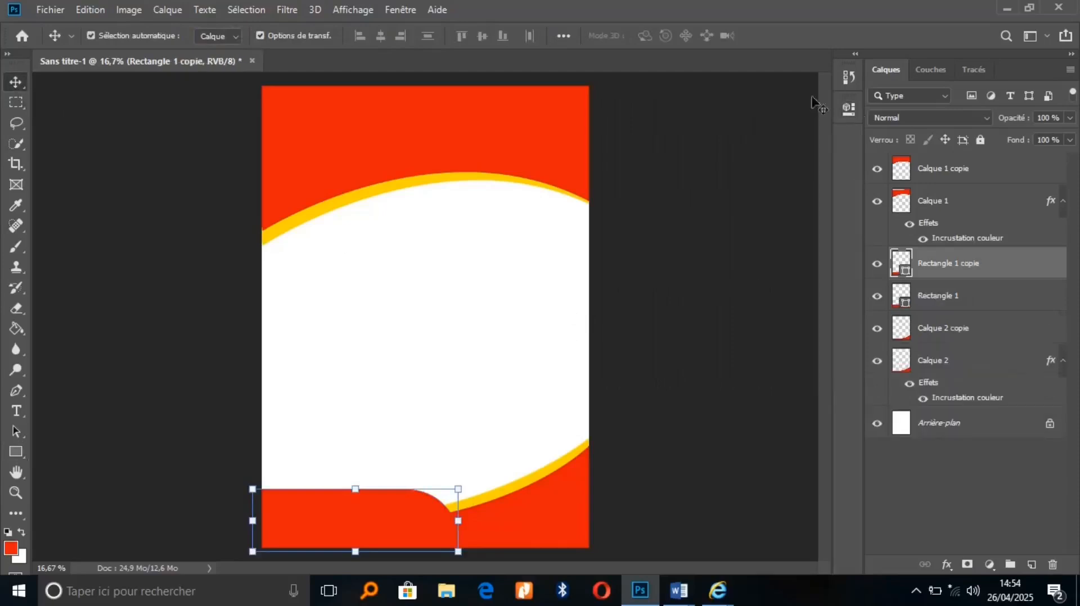
pyautogui.click(1004, 301)
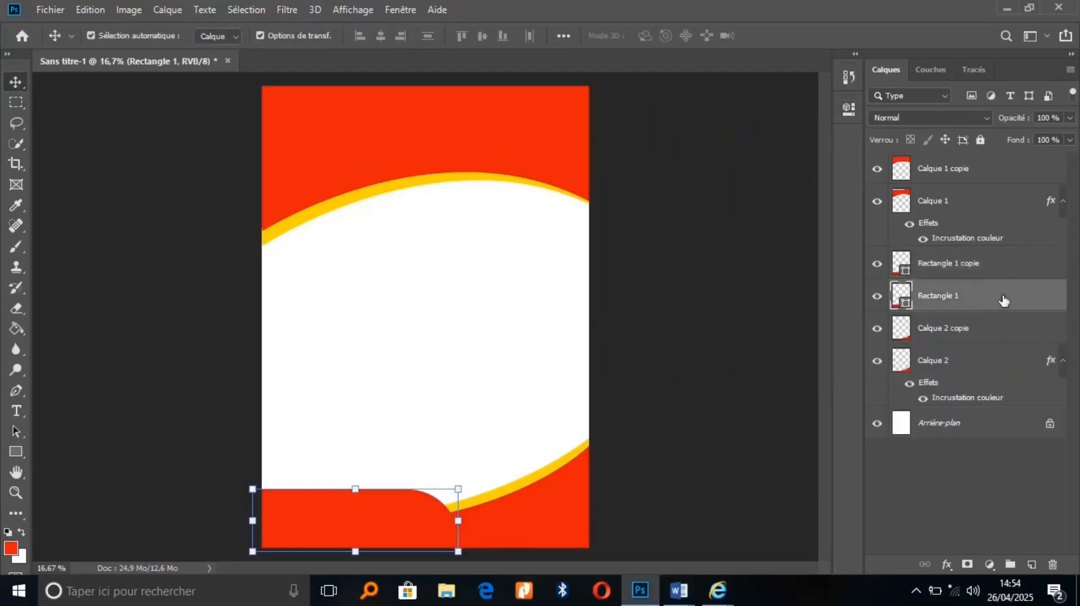
pyautogui.rightClick(1004, 301)
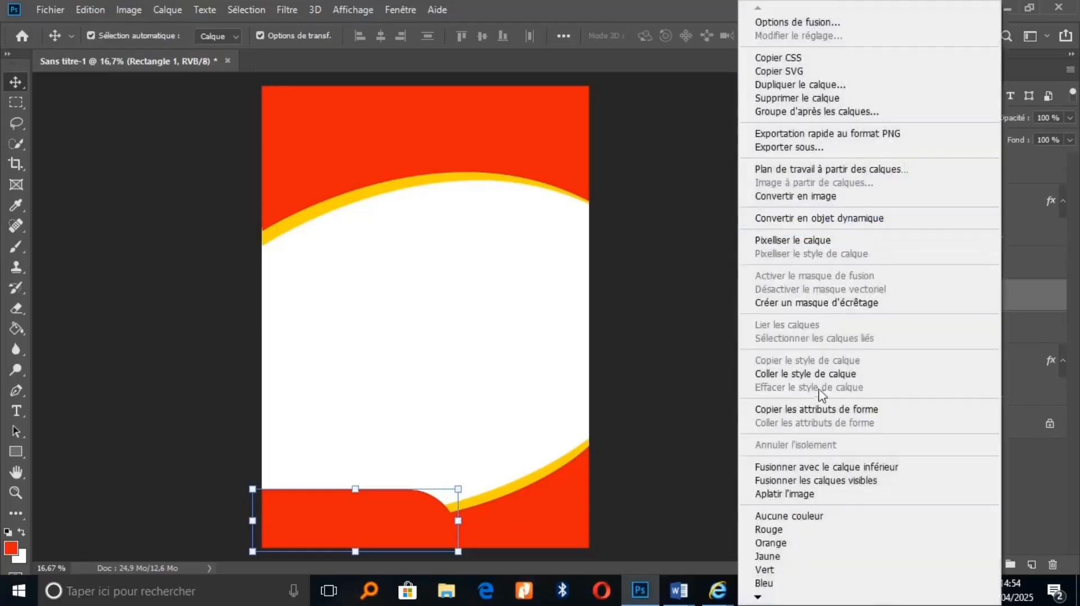
pyautogui.click(818, 381)
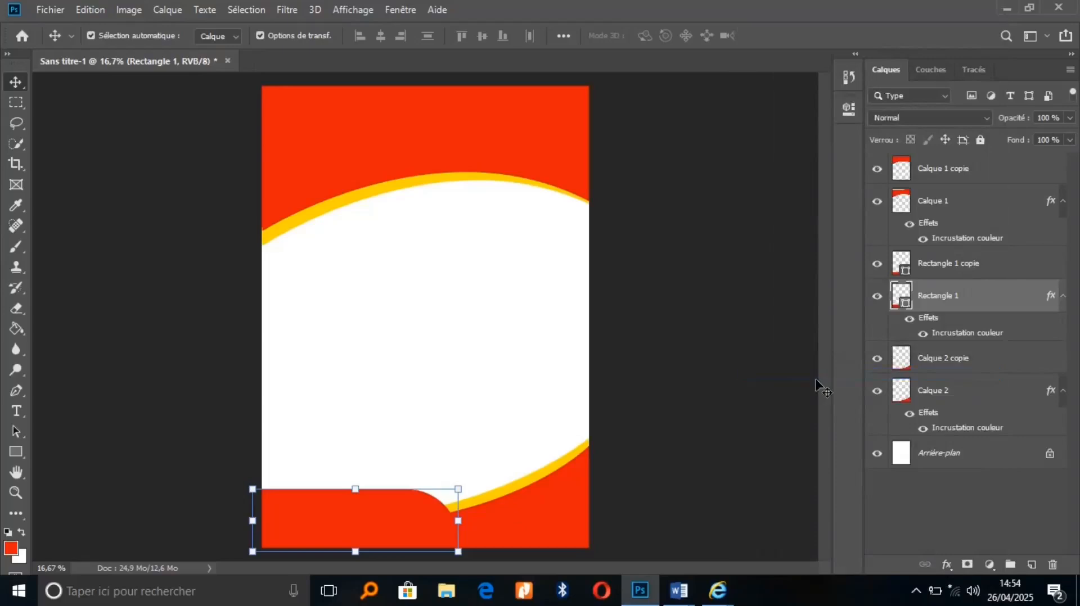
pyautogui.hotkey('shift', 'Up')
pyautogui.hotkey('shift', 'Up')
pyautogui.hotkey('shift', 'Up')
pyautogui.hotkey('shift', 'Up')
pyautogui.hotkey('shift', 'Up')
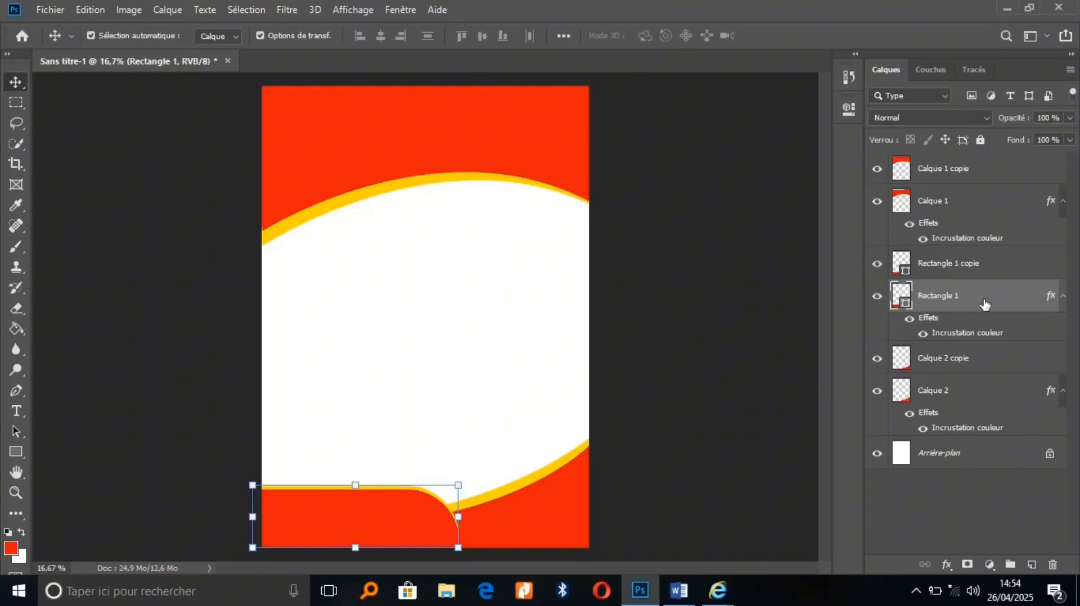
# Move both rectangle layers below Calque 2 copie and nudge the yellow one up further
pyautogui.press('ctrl')
pyautogui.keyDown('ctrl'); pyautogui.click(989, 279); pyautogui.keyUp('ctrl')
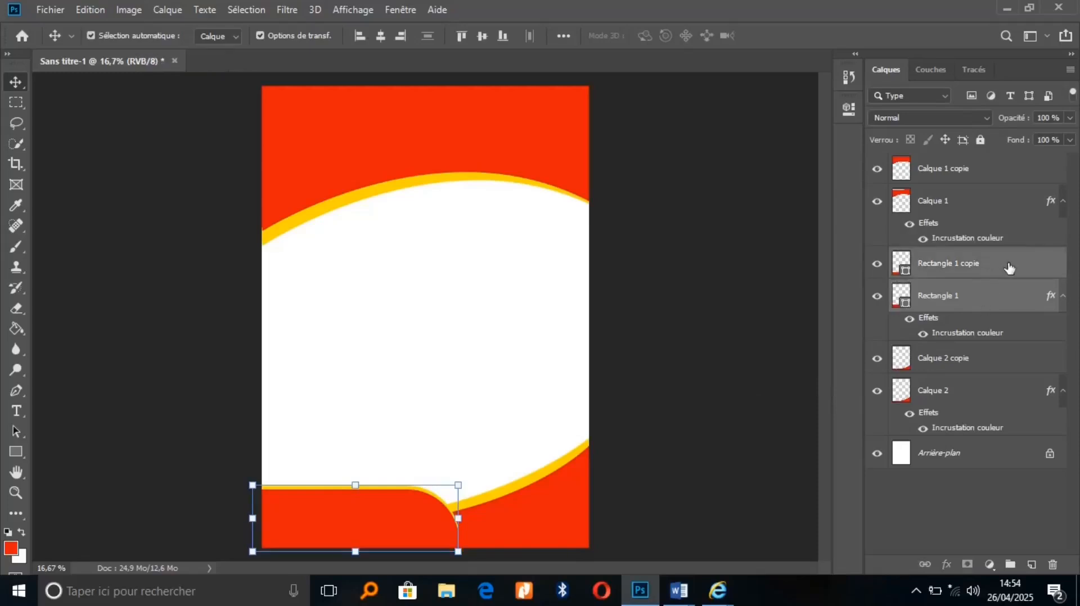
pyautogui.moveTo(1009, 268); pyautogui.dragTo(1020, 371)
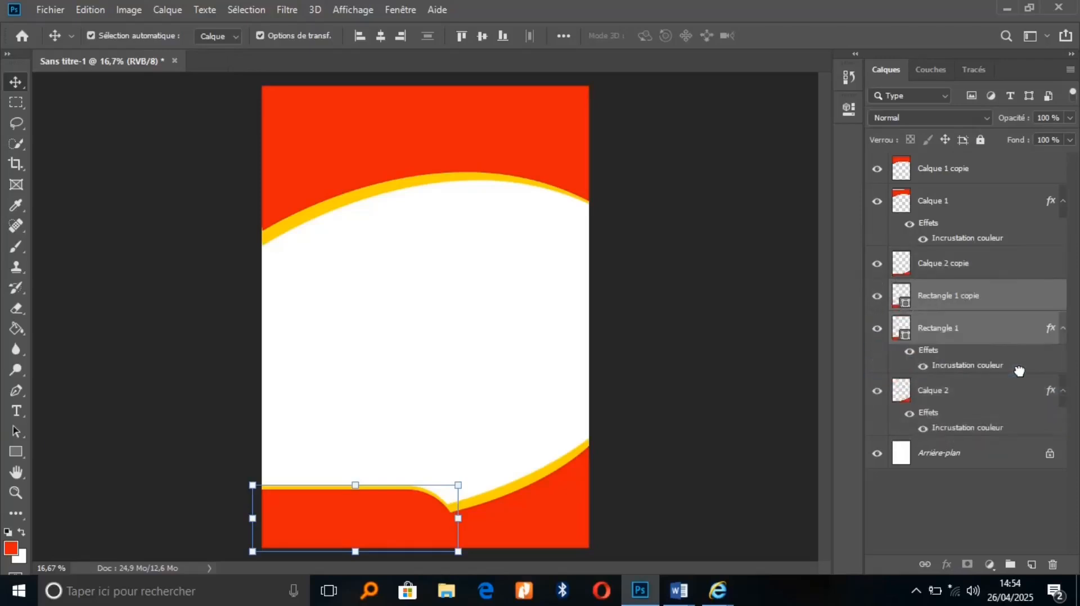
pyautogui.click(995, 346)
pyautogui.hotkey('shift', 'Up')
pyautogui.hotkey('shift', 'Up')
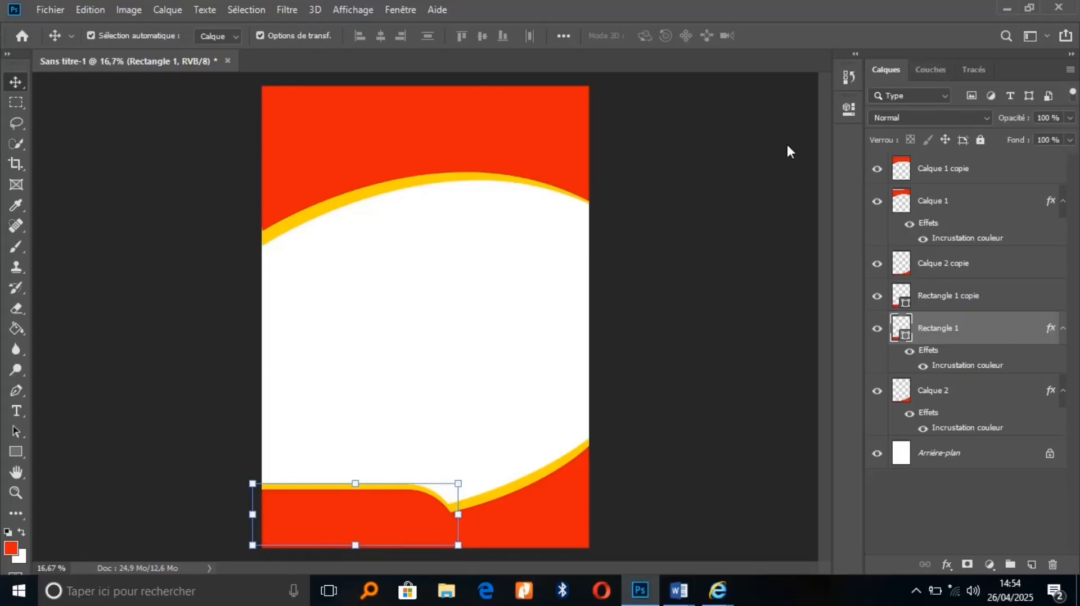
# Select the header layer Calque 1 copie, then minimise Photoshop to the desktop
pyautogui.click(16, 454)
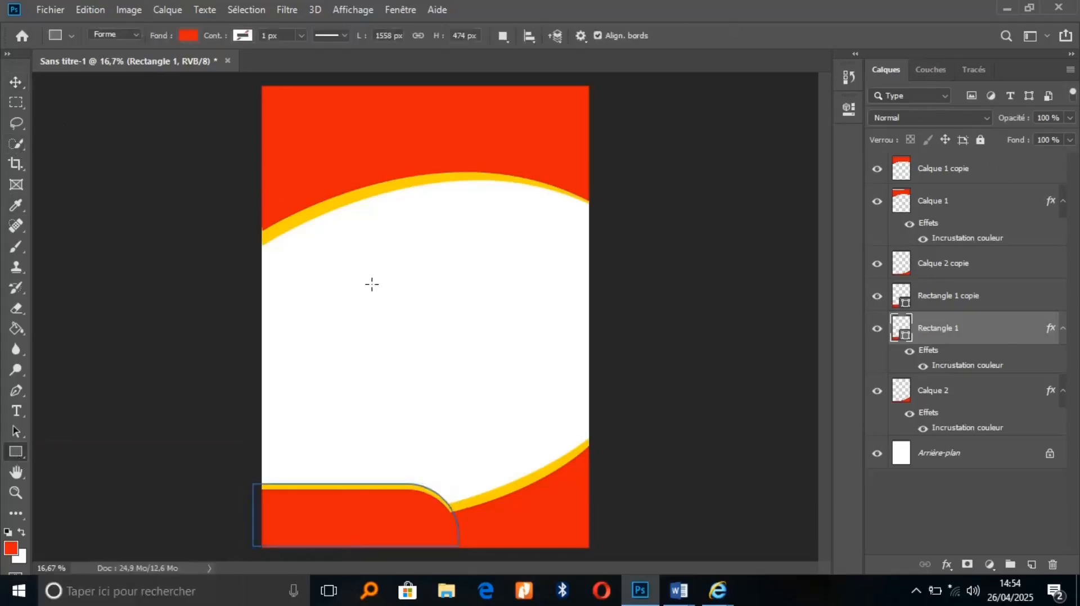
pyautogui.click(16, 82)
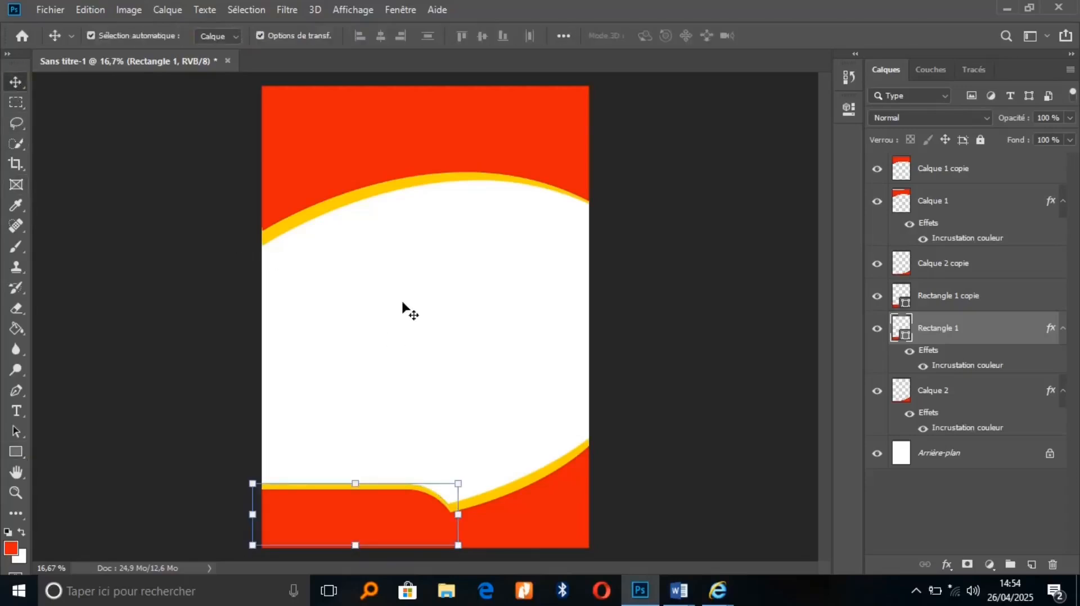
pyautogui.click(498, 149)
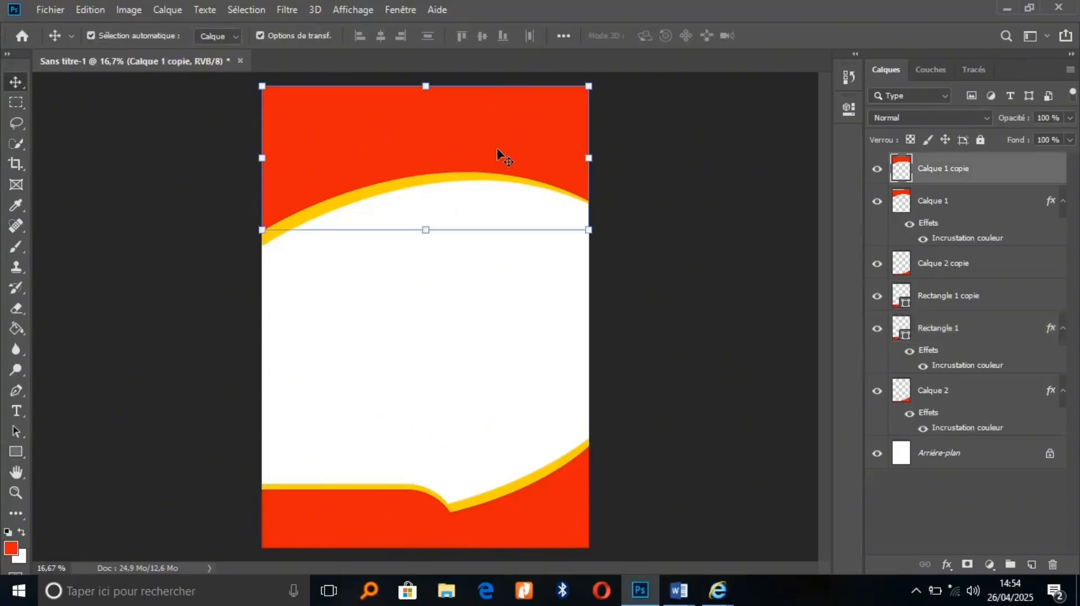
pyautogui.press('super+d')
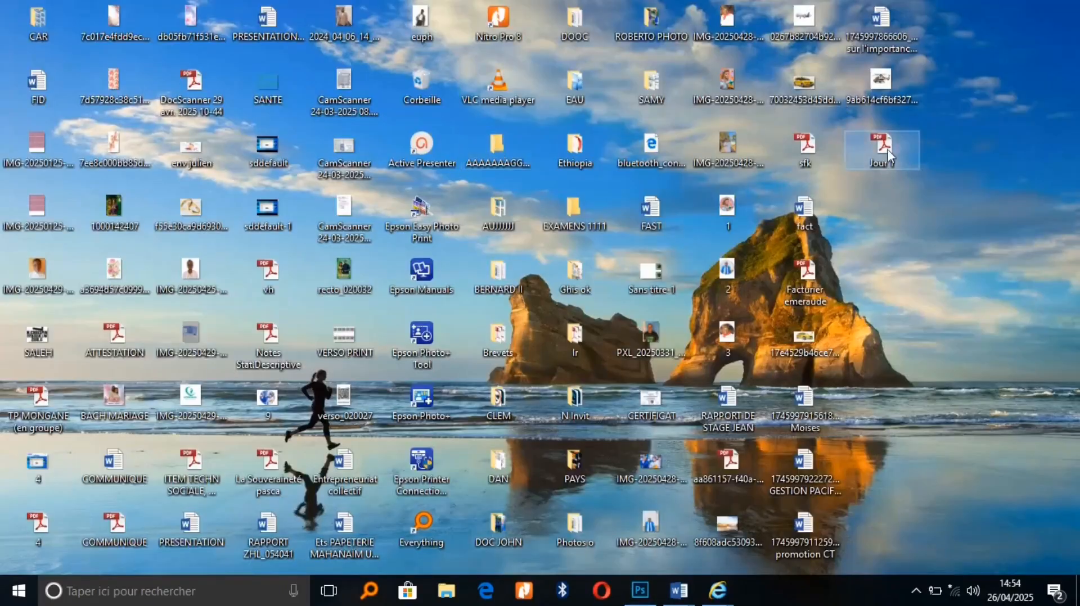
# Open the Jour 1 PDF from the desktop with Adobe Photoshop CC 2019
pyautogui.rightClick(887, 149)
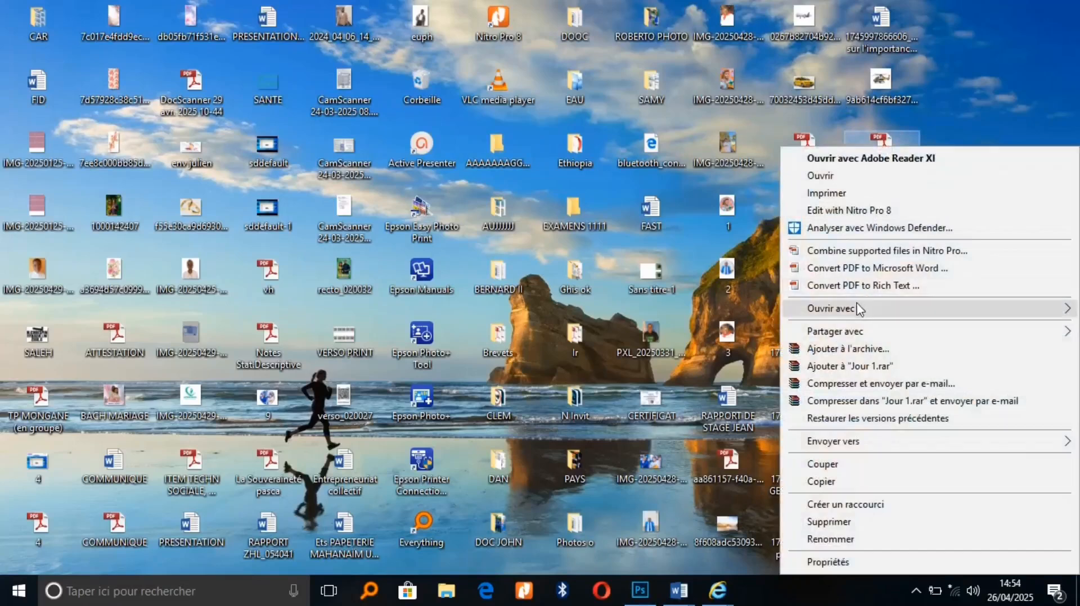
pyautogui.moveTo(854, 311)
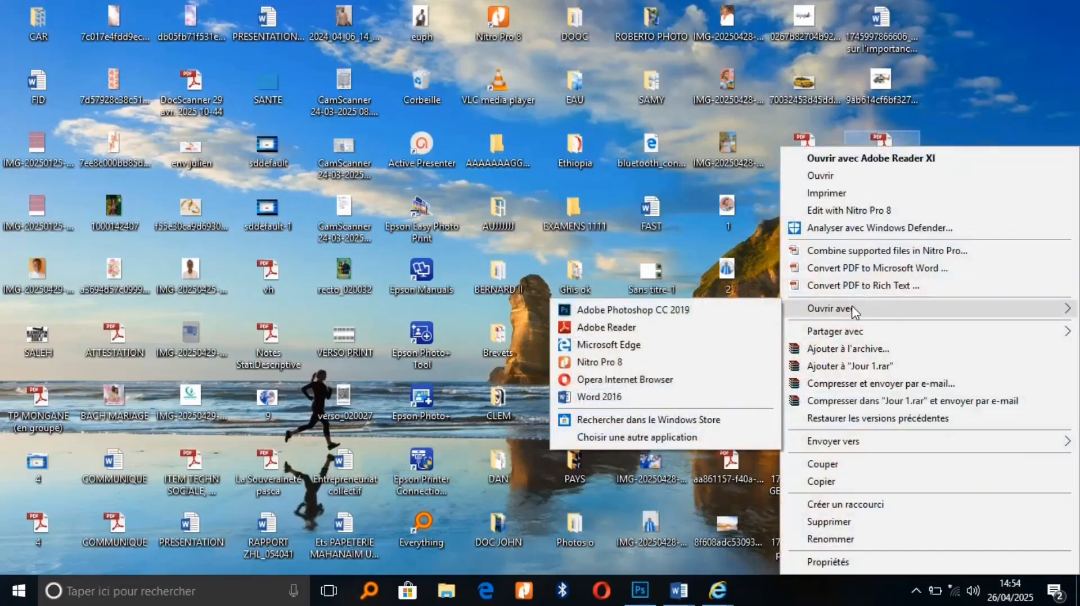
pyautogui.click(689, 310)
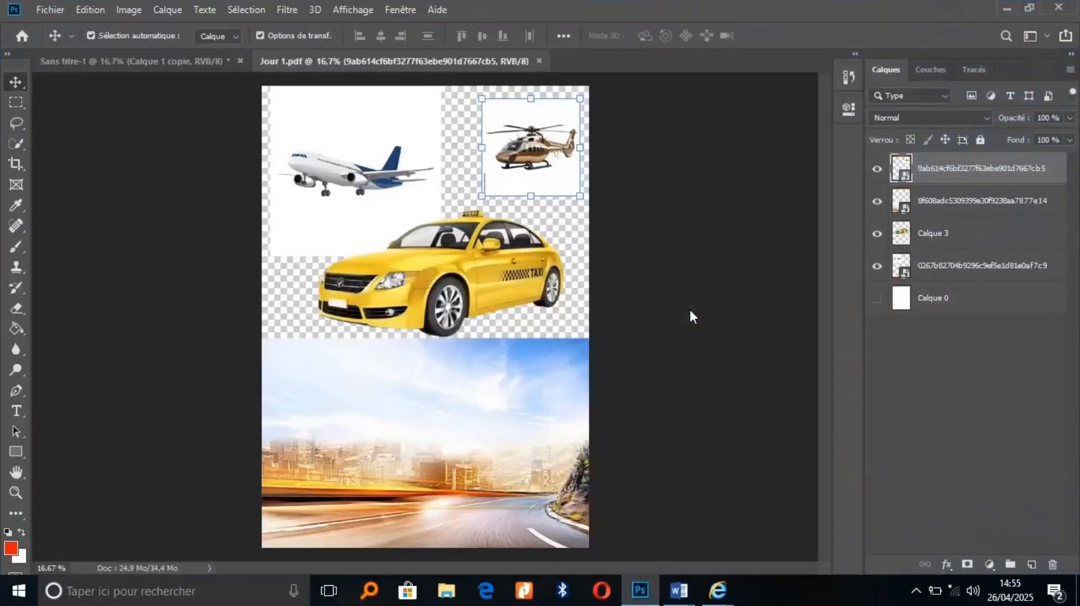
# Drag the airplane picture from Jour 1.pdf onto the Sans titre-1 poster canvas as a new layer
pyautogui.click(367, 209)
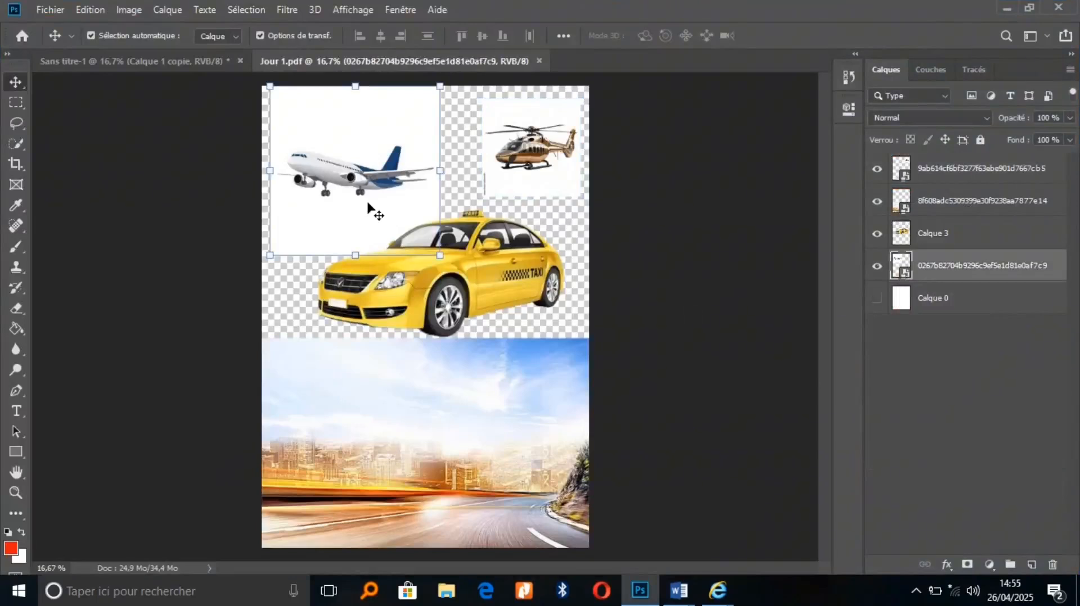
pyautogui.moveTo(368, 206); pyautogui.dragTo(427, 183)
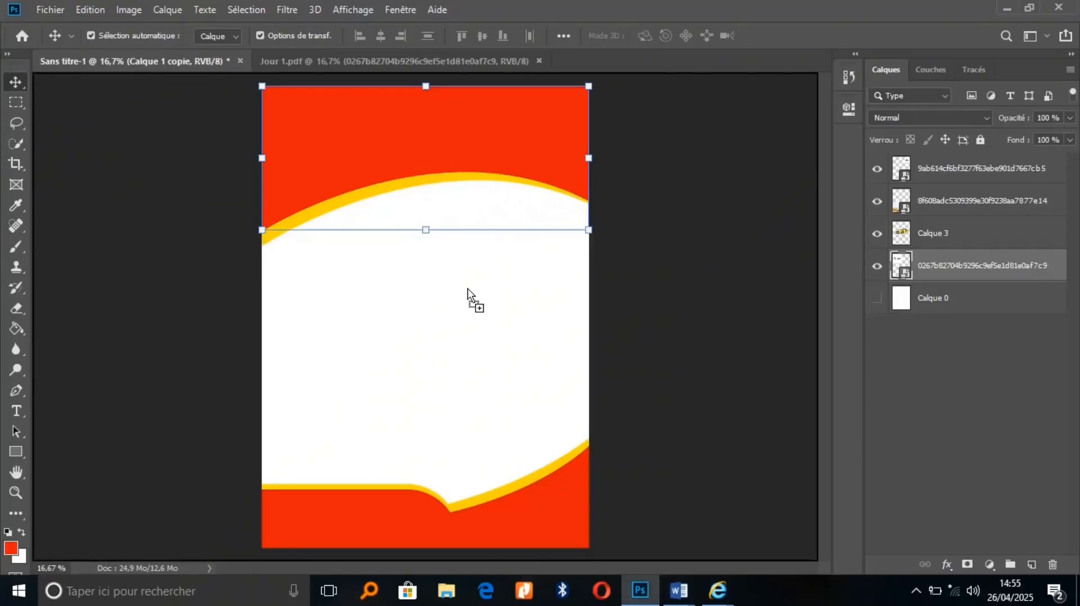
pyautogui.moveTo(468, 288); pyautogui.dragTo(467, 288)
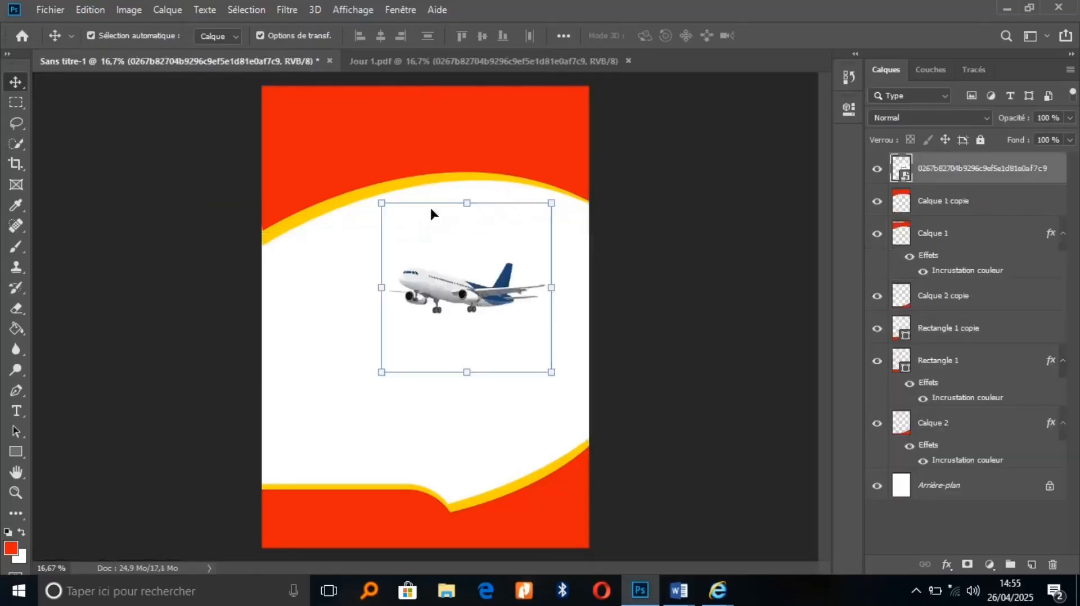
# Scale the airplane to 91.57%, move it to the top-left, and clip it to Calque 1 copie
pyautogui.moveTo(382, 198); pyautogui.dragTo(316, 139)
pyautogui.moveTo(375, 241); pyautogui.dragTo(366, 130)
pyautogui.moveTo(292, 245); pyautogui.dragTo(247, 260)
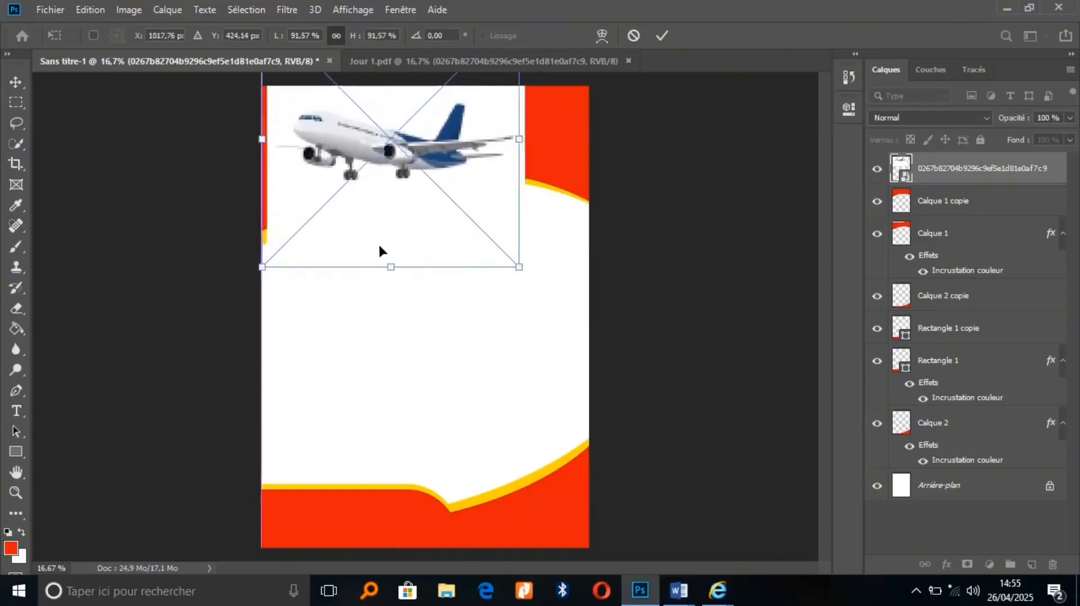
pyautogui.moveTo(380, 250); pyautogui.dragTo(368, 243)
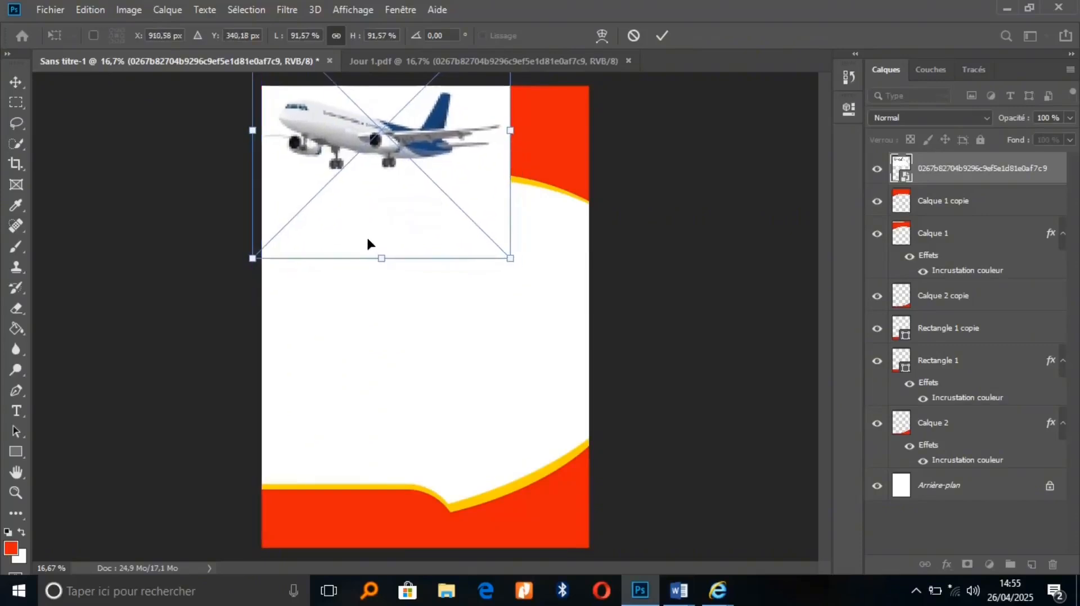
pyautogui.click(661, 35)
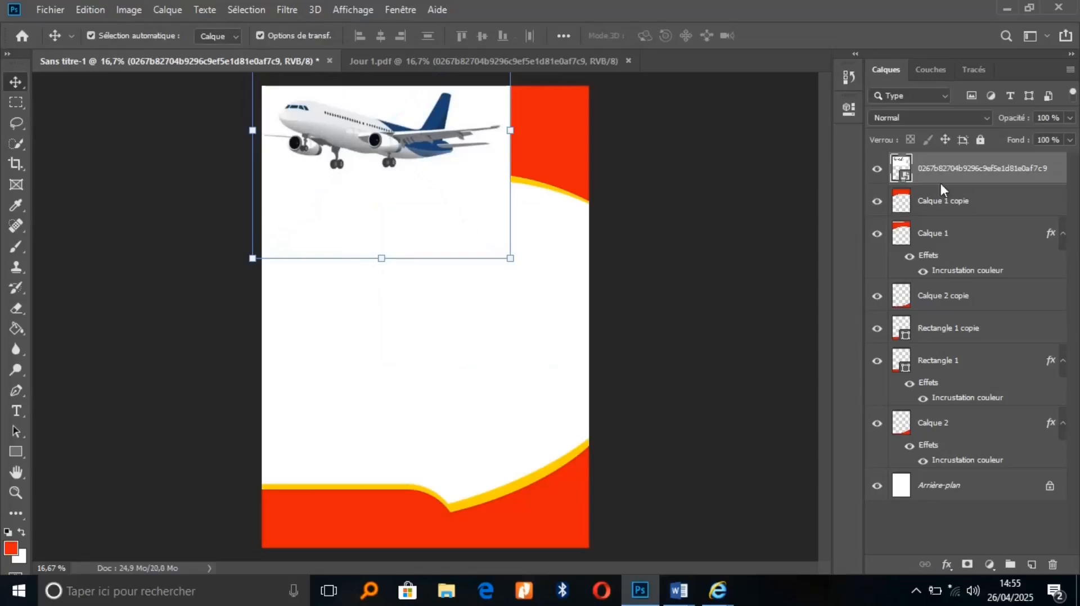
pyautogui.rightClick(1000, 175)
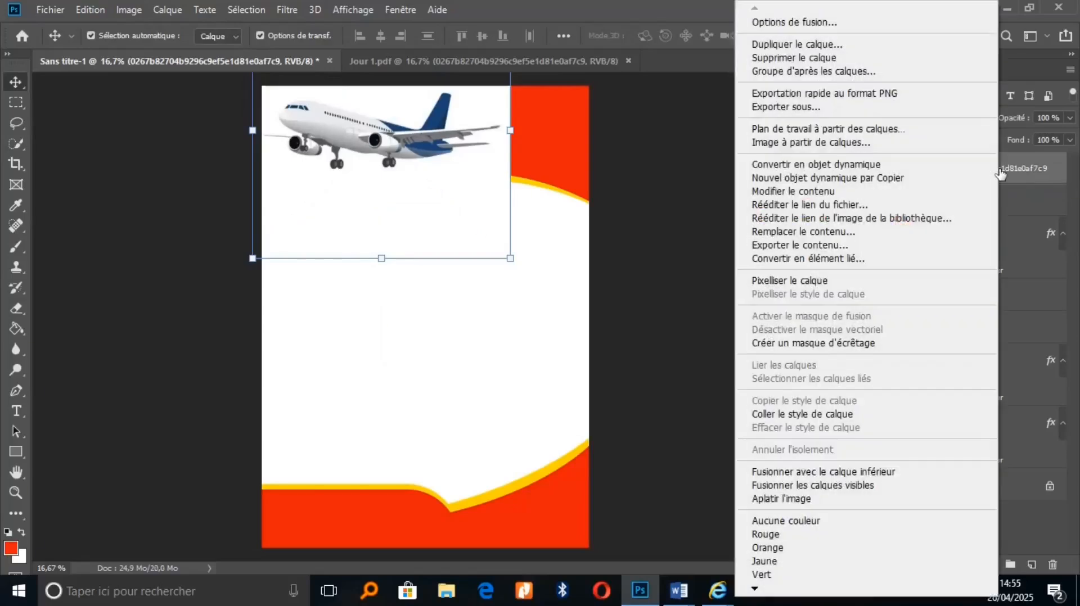
pyautogui.click(861, 344)
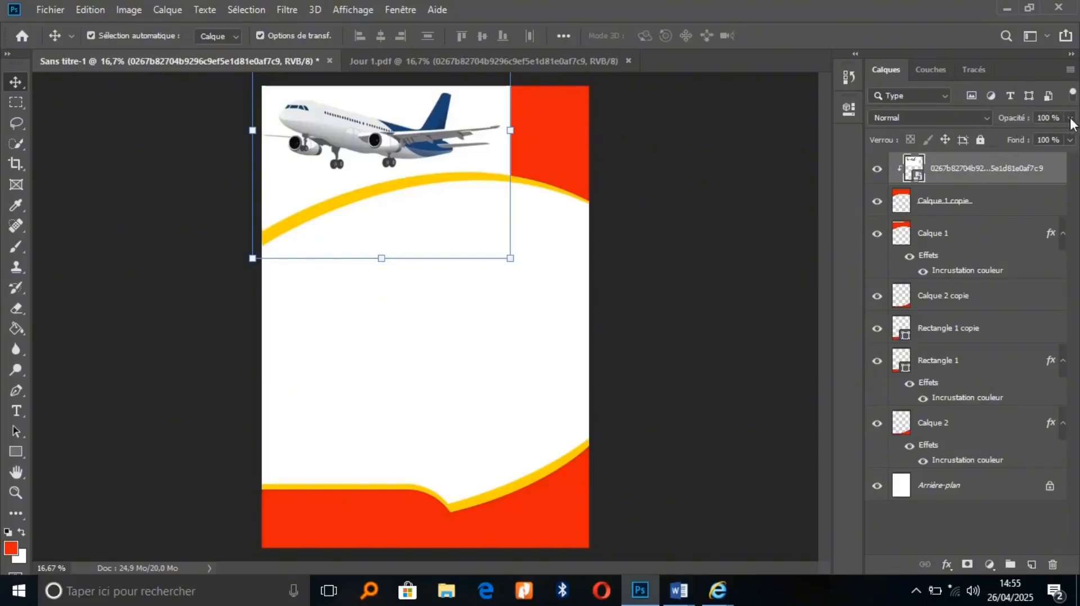
# Set the airplane layer's blend mode to Lumière tamisée
pyautogui.click(988, 116)
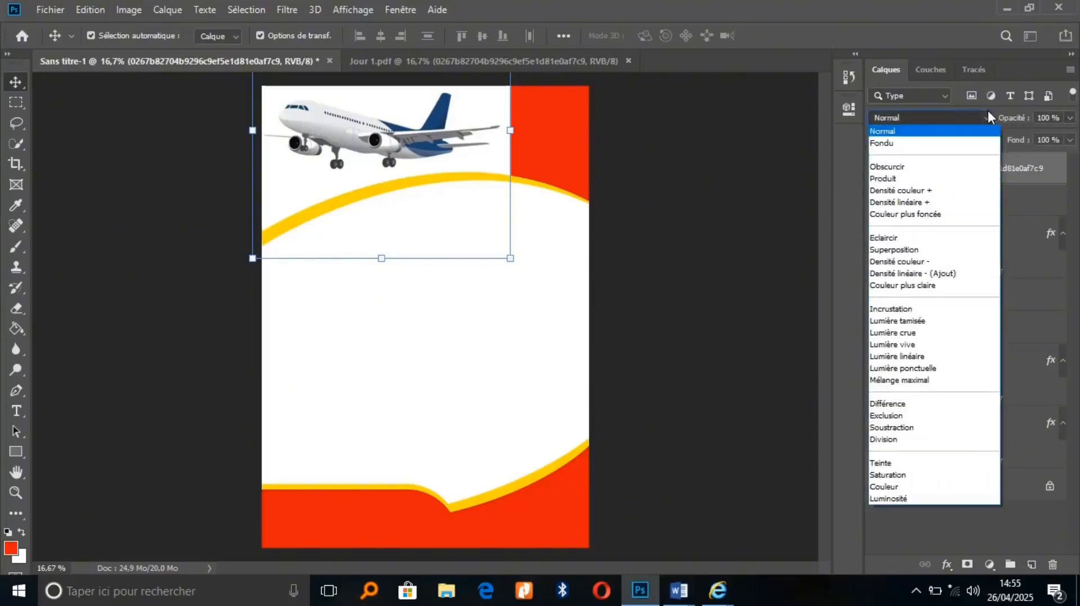
pyautogui.press('Down')
pyautogui.press('Down')
pyautogui.press('Down')
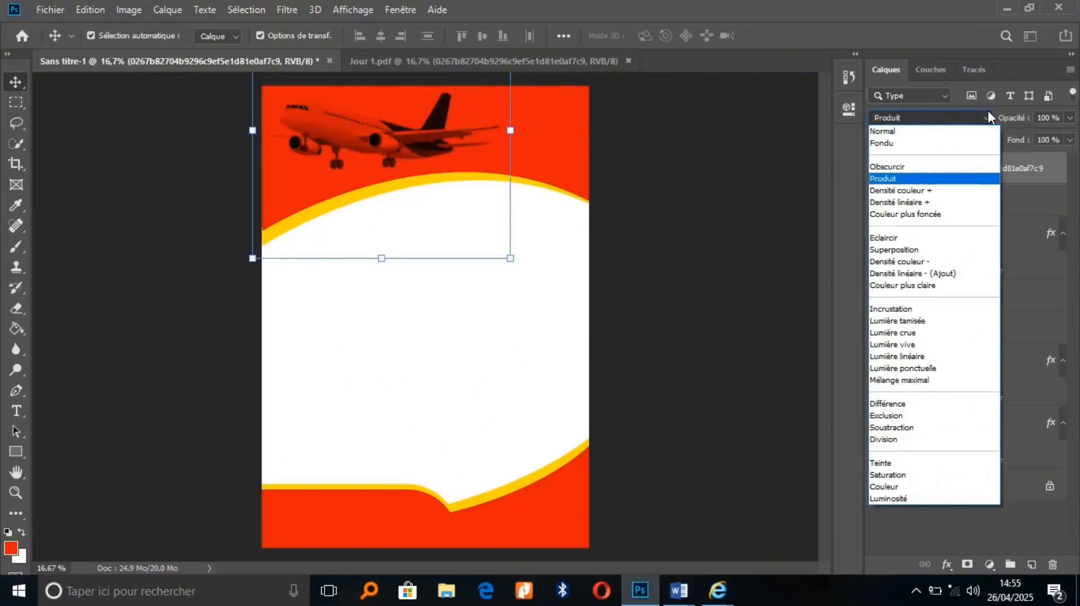
pyautogui.press('Down')
pyautogui.press('Down')
pyautogui.press('Down')
pyautogui.press('Down')
pyautogui.press('Down')
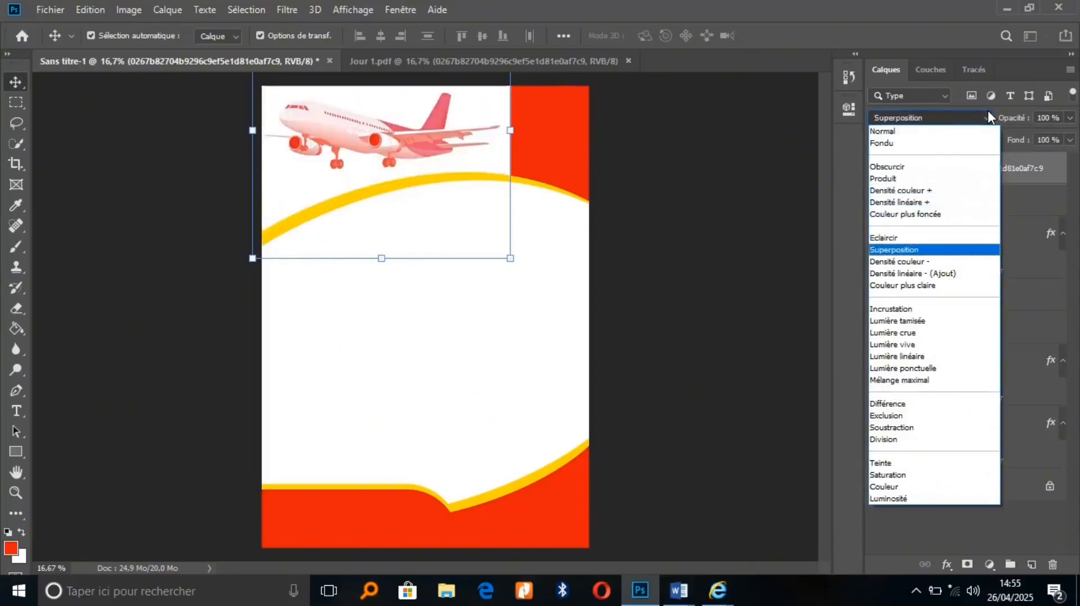
pyautogui.press('Down')
pyautogui.press('Down')
pyautogui.press('Down')
pyautogui.press('Down')
pyautogui.press('Down')
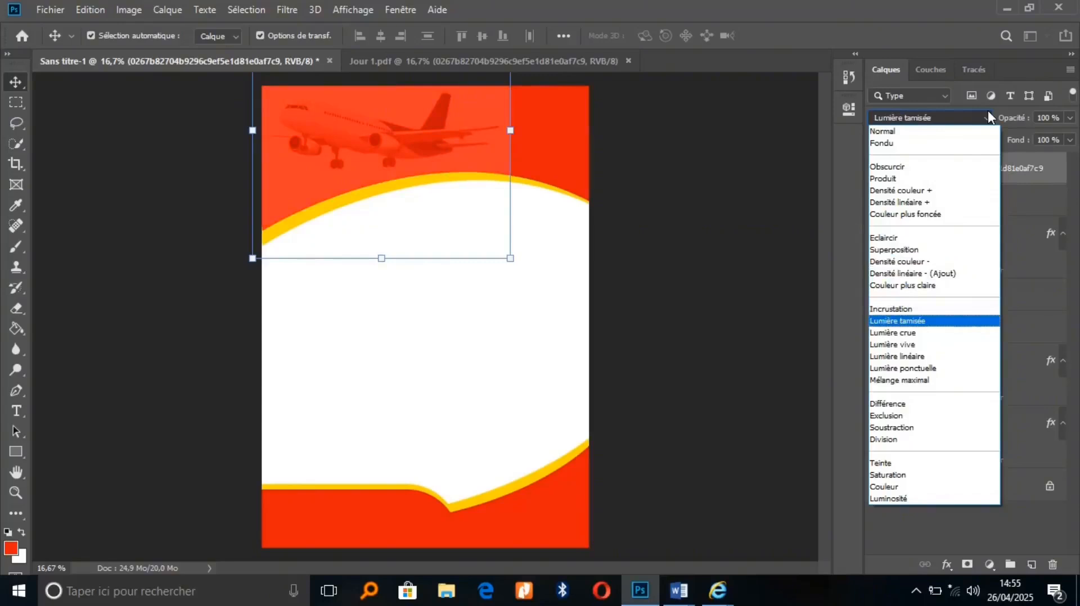
pyautogui.press('Return')
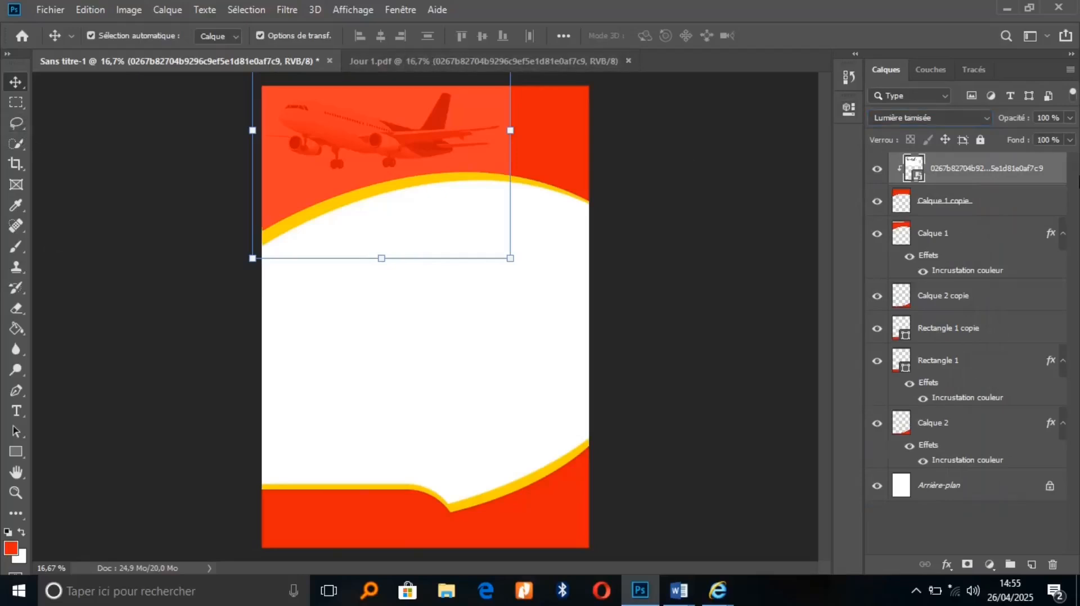
# Lower the airplane layer's opacity to 80%
pyautogui.click(1070, 119)
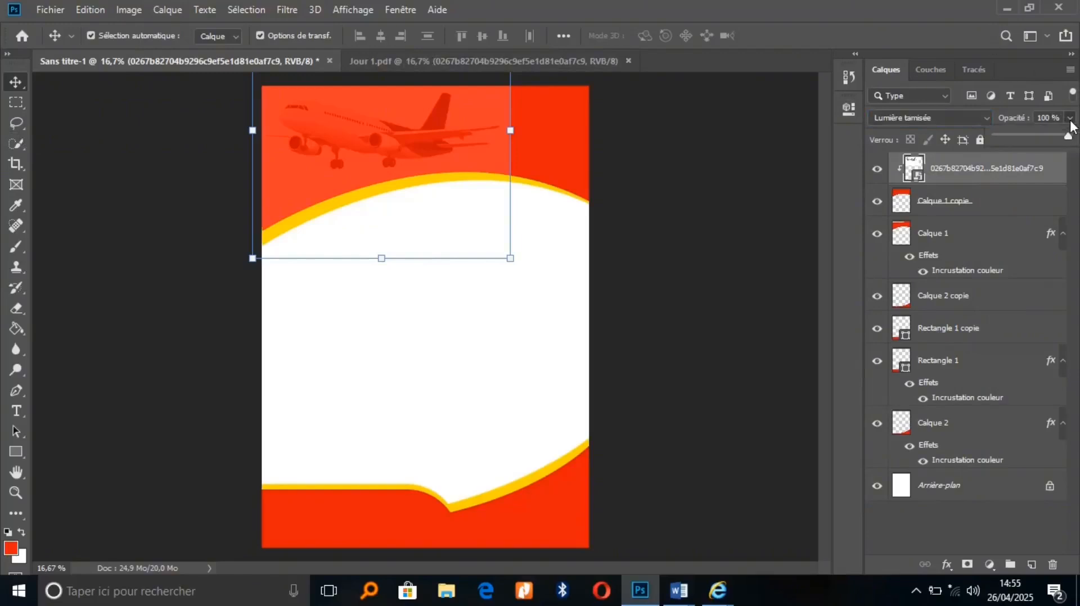
pyautogui.moveTo(1069, 136); pyautogui.dragTo(1053, 136)
pyautogui.moveTo(1054, 137); pyautogui.dragTo(1054, 138)
pyautogui.click(1057, 164)
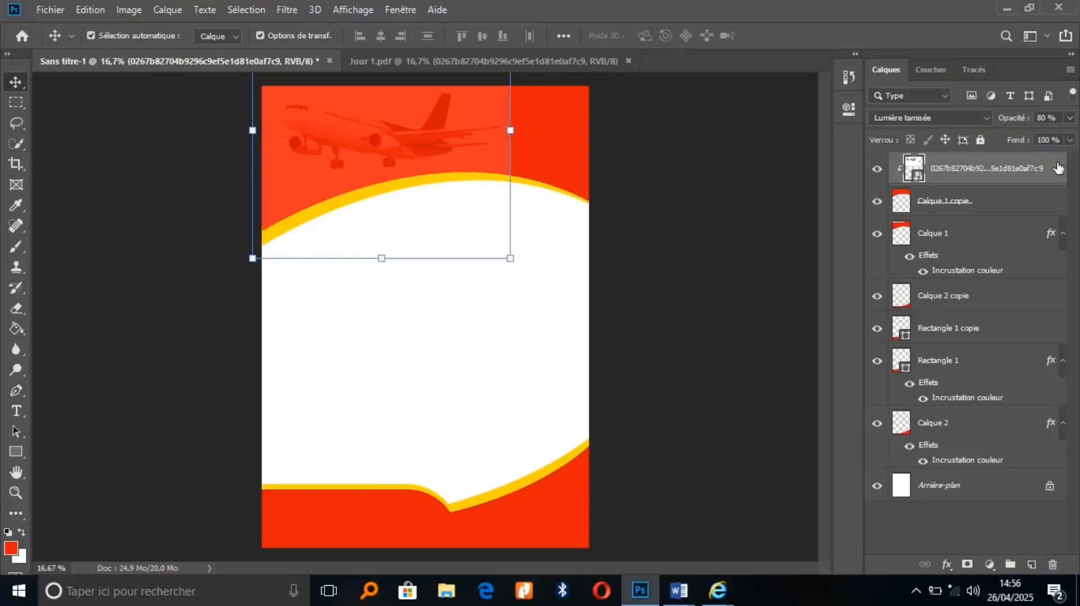
pyautogui.click(16, 453)
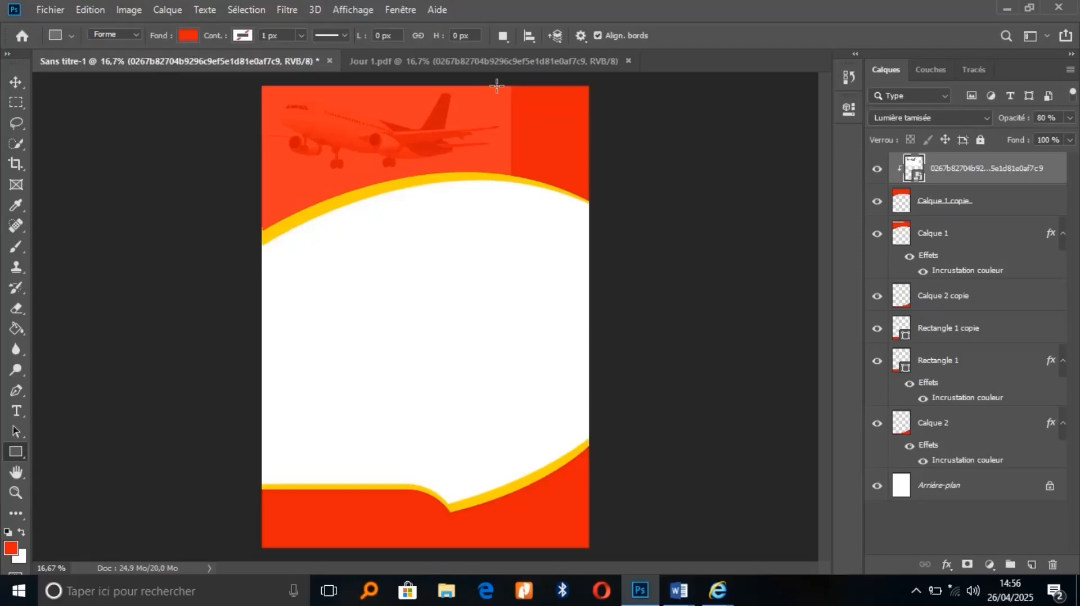
# Draw a 707 × 1152 px red rectangle at top-right with both bottom corners rounded to 353.5 px
pyautogui.moveTo(497, 86); pyautogui.dragTo(589, 237)
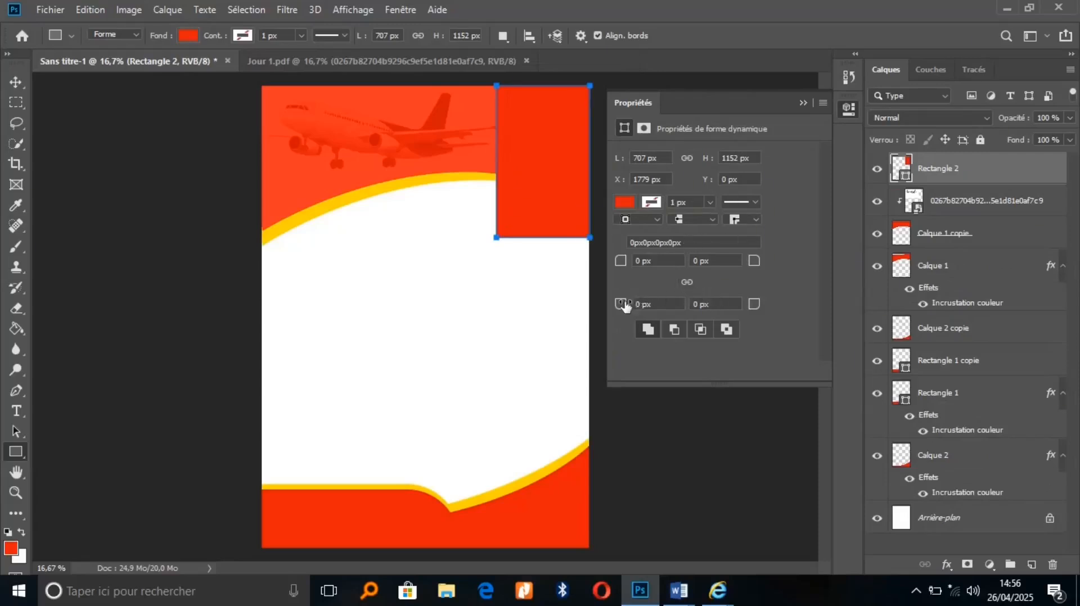
pyautogui.moveTo(619, 310); pyautogui.dragTo(912, 337)
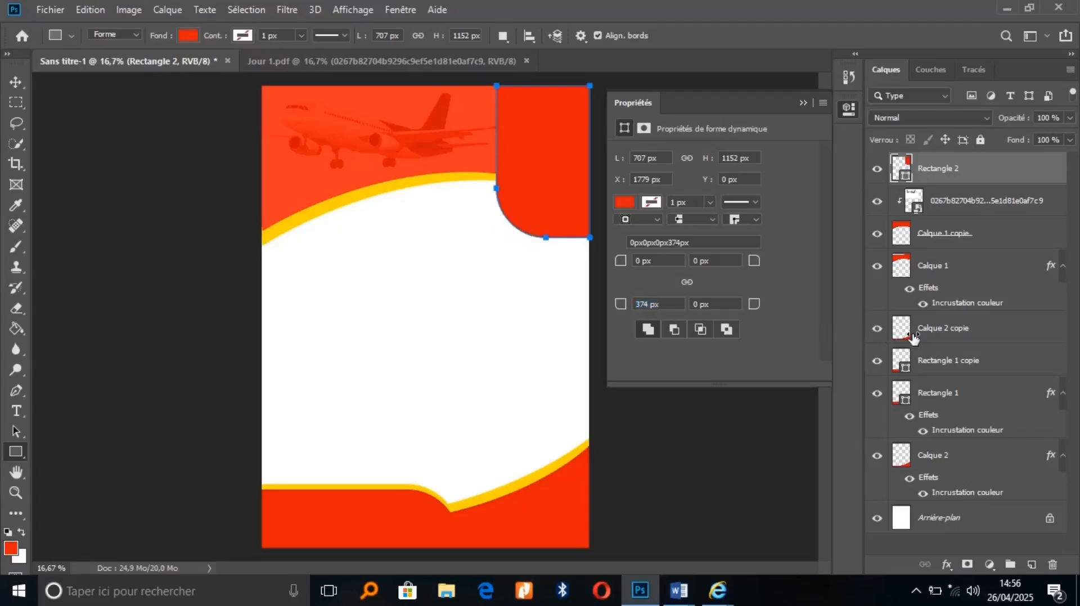
pyautogui.click(725, 304)
pyautogui.write('374')
pyautogui.press('Return')
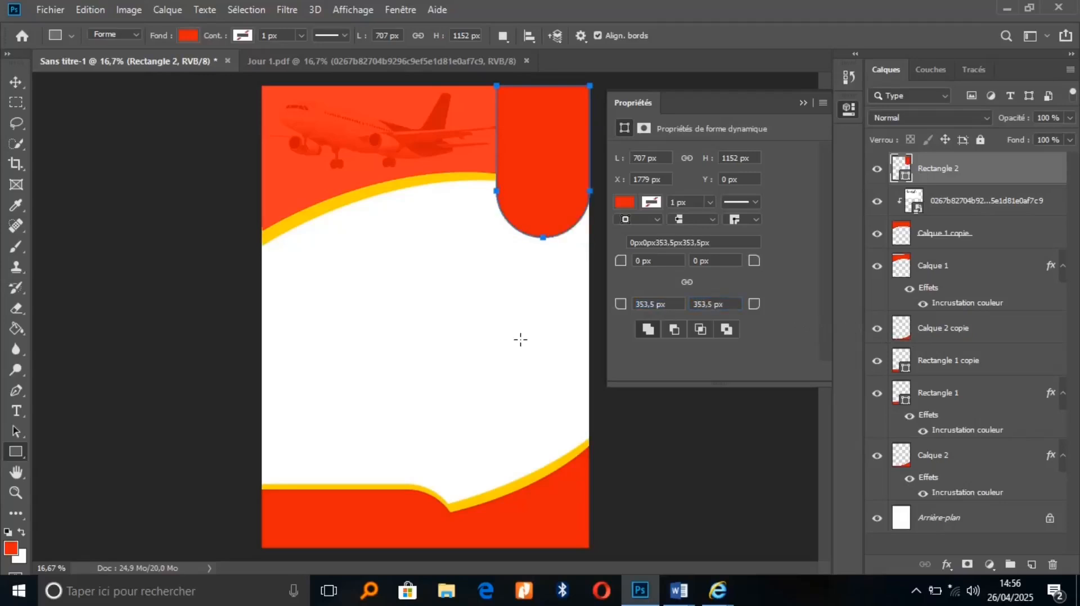
pyautogui.click(802, 103)
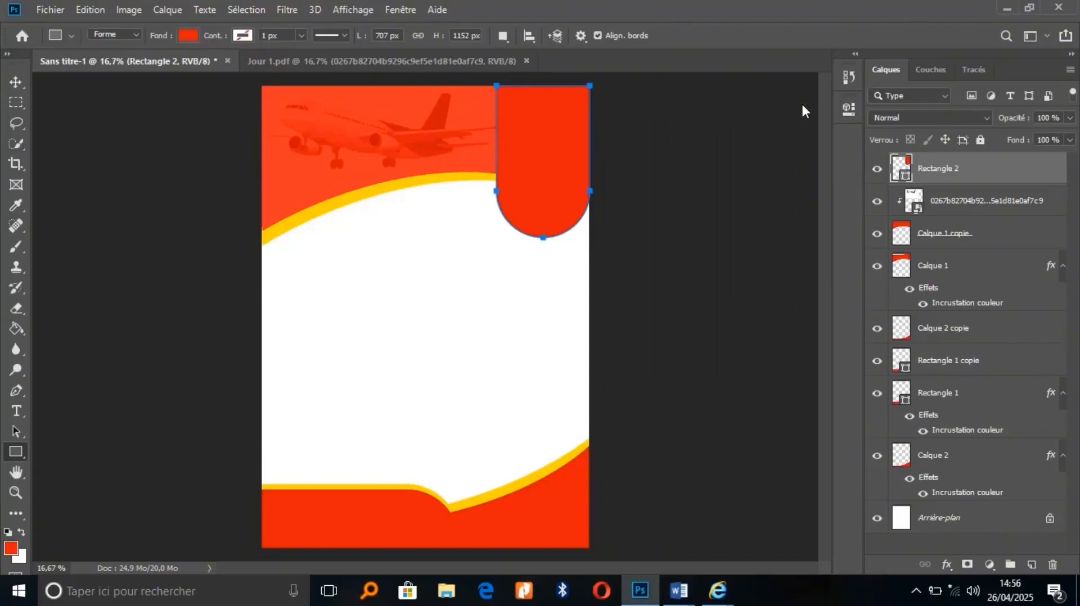
# Try a drop shadow in Rectangle 2's layer style, then cancel it
pyautogui.doubleClick(1016, 180)
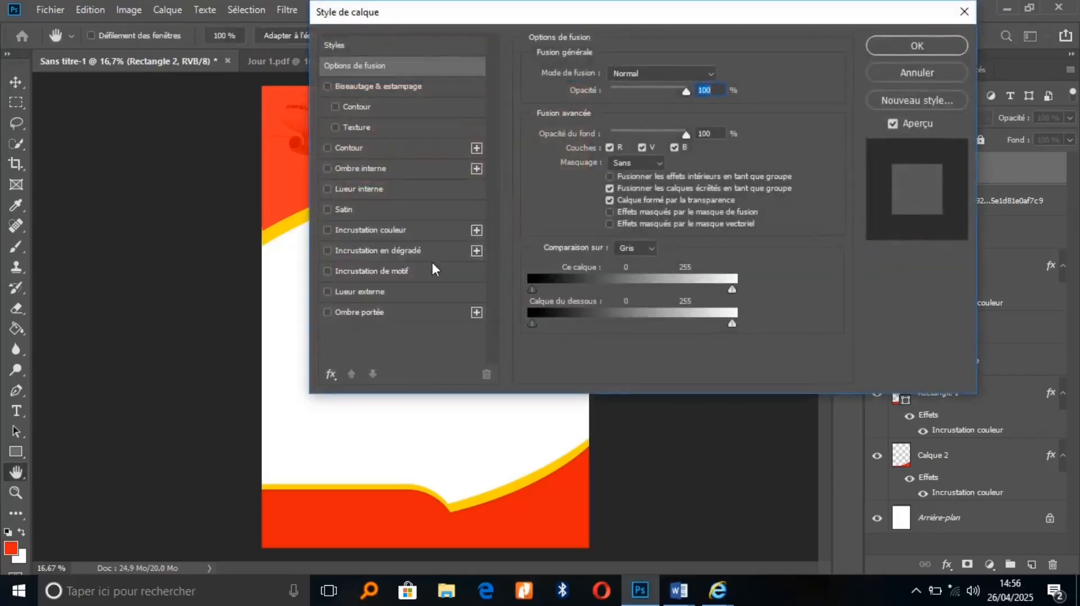
pyautogui.click(400, 317)
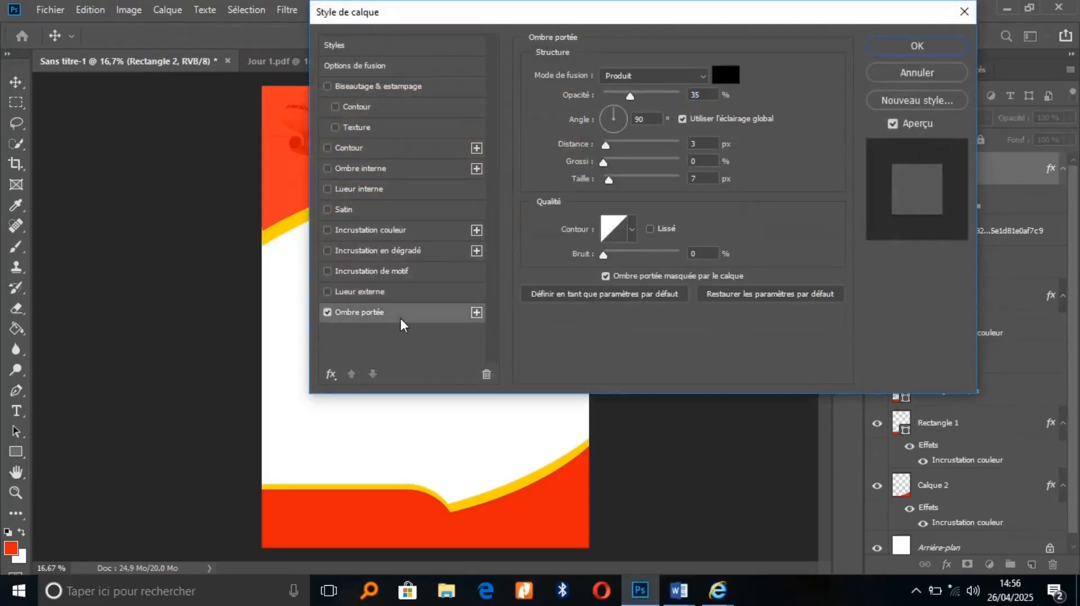
pyautogui.moveTo(578, 26); pyautogui.dragTo(494, 222)
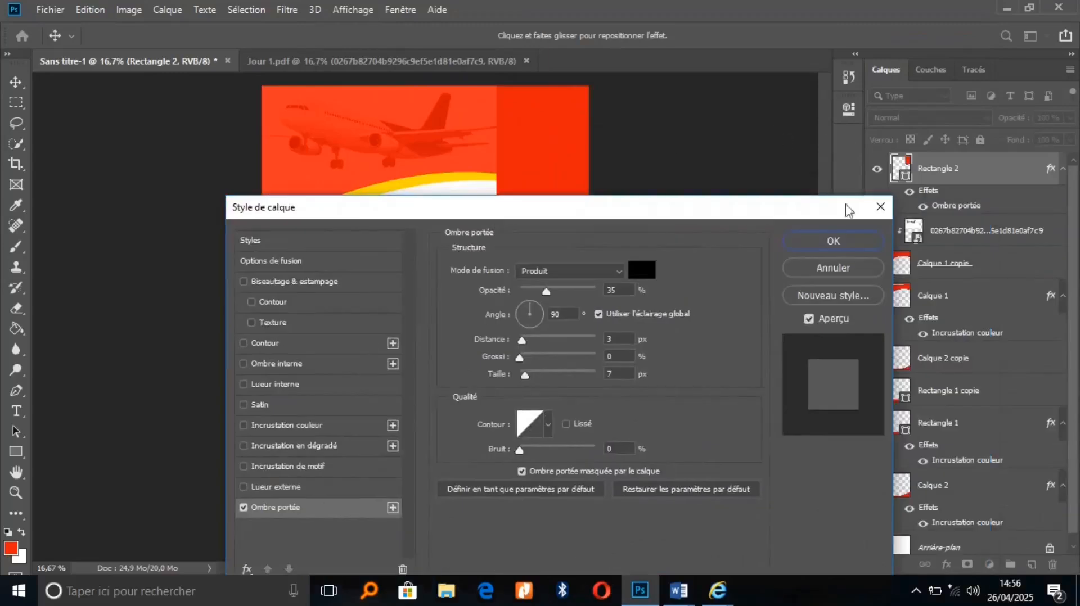
pyautogui.click(881, 207)
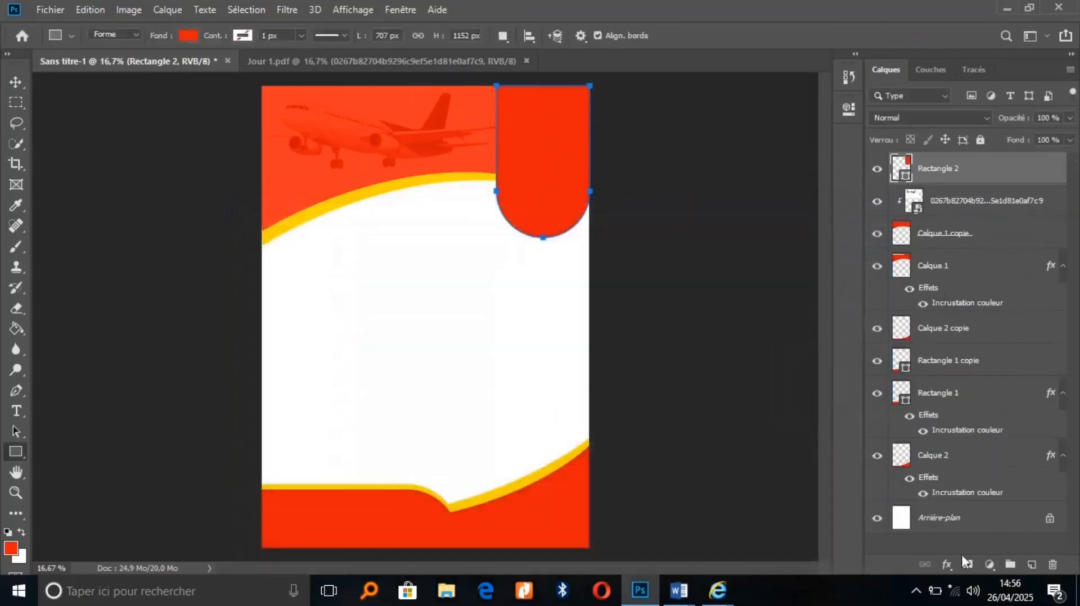
# Reopen Drop Shadow settings from the effects menu and move the dialog aside to see the poster
pyautogui.click(947, 564)
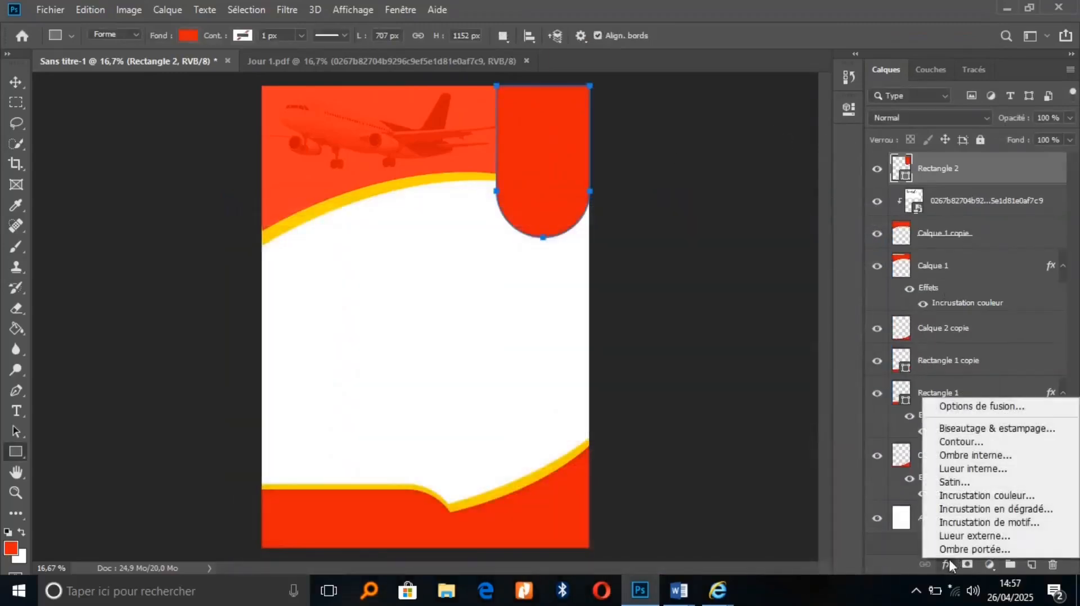
pyautogui.click(955, 551)
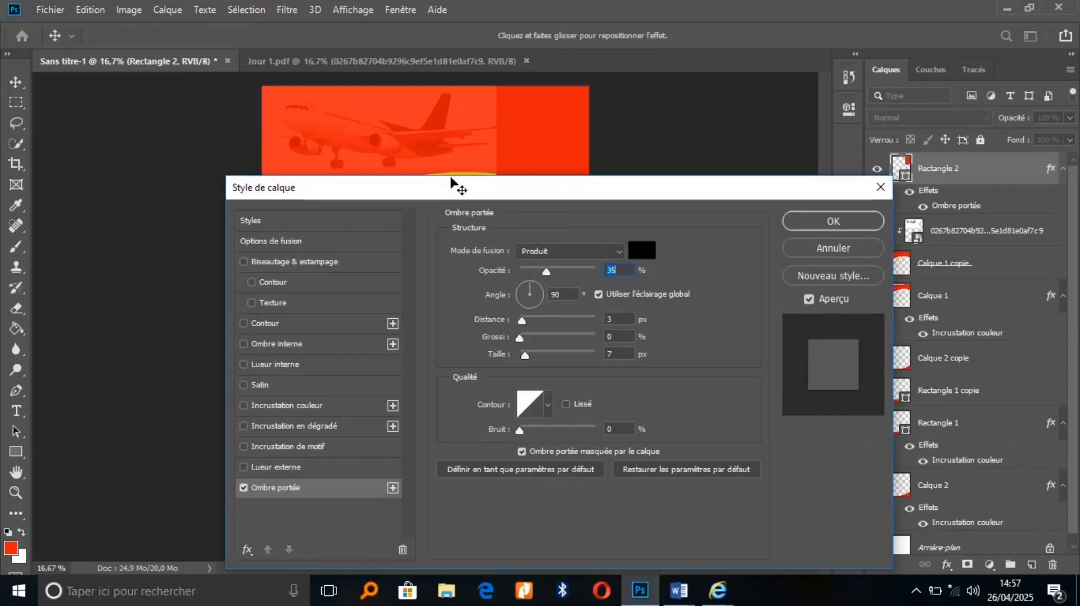
pyautogui.moveTo(452, 187); pyautogui.dragTo(810, 143)
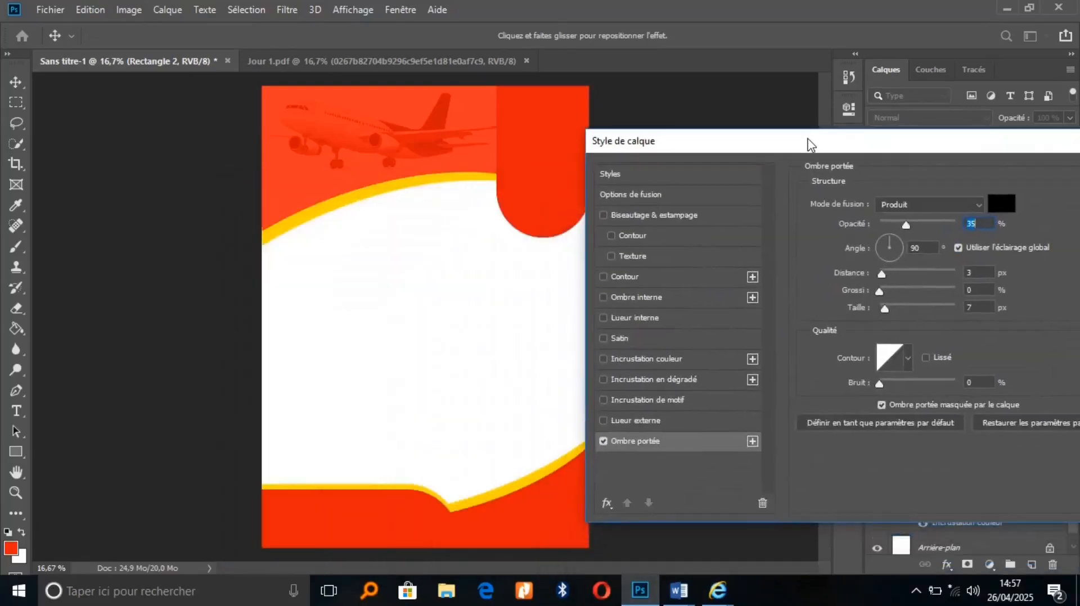
# Set the shadow to Normal mode at a 32° angle, raising its distance, spread and size
pyautogui.click(979, 206)
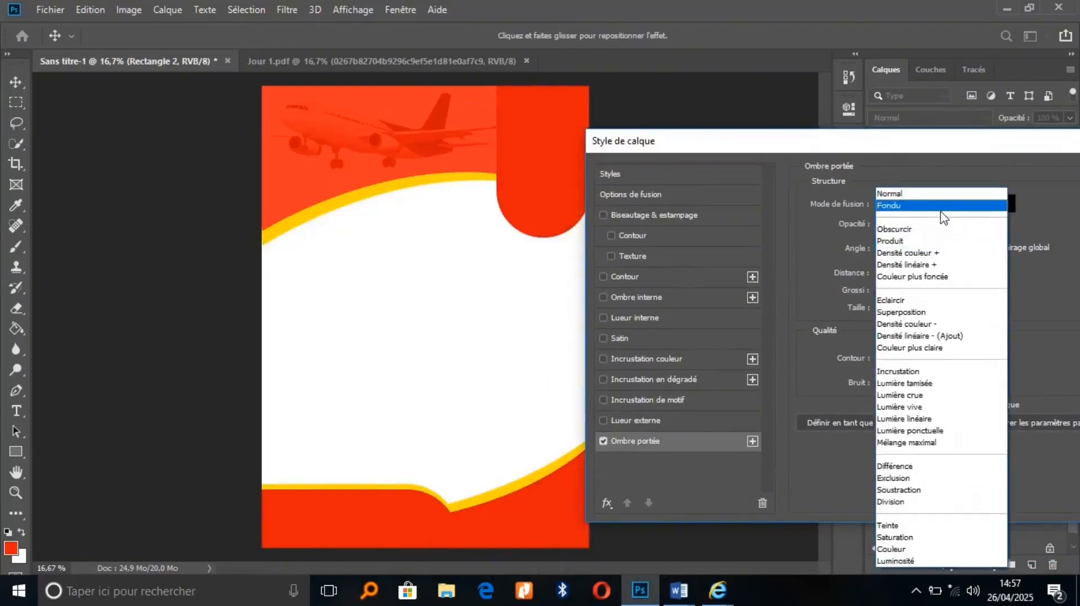
pyautogui.click(939, 197)
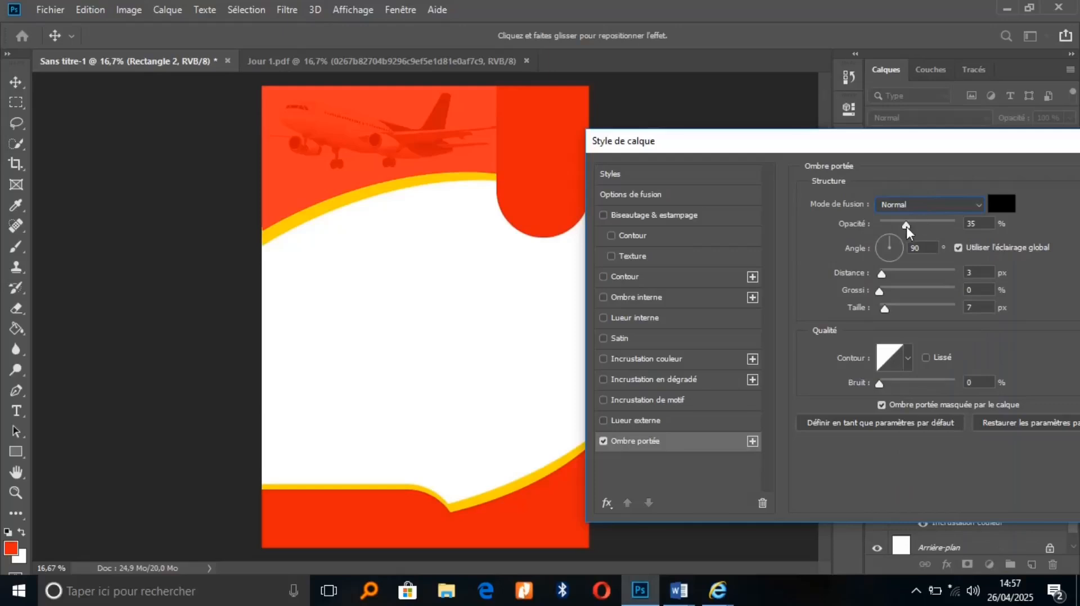
pyautogui.moveTo(907, 227); pyautogui.dragTo(950, 225)
pyautogui.moveTo(874, 272); pyautogui.dragTo(897, 275)
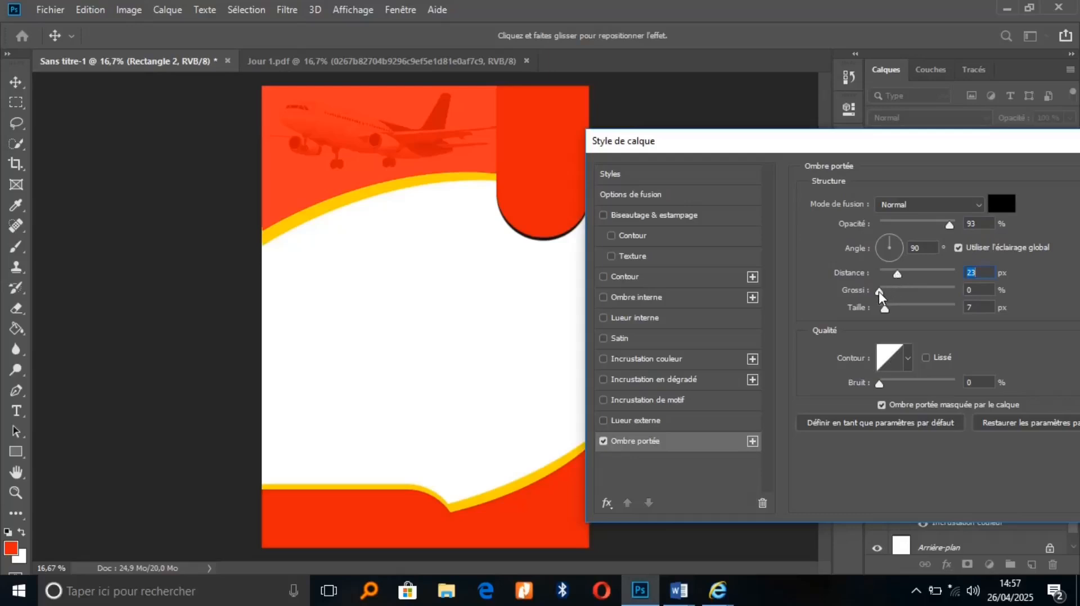
pyautogui.moveTo(879, 291); pyautogui.dragTo(896, 289)
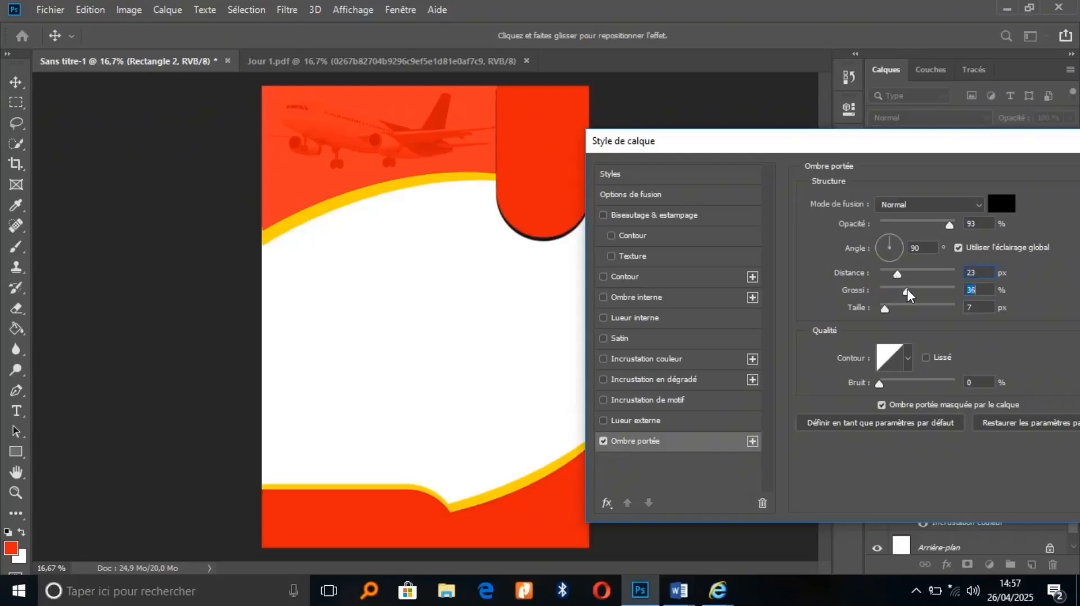
pyautogui.moveTo(884, 309); pyautogui.dragTo(892, 309)
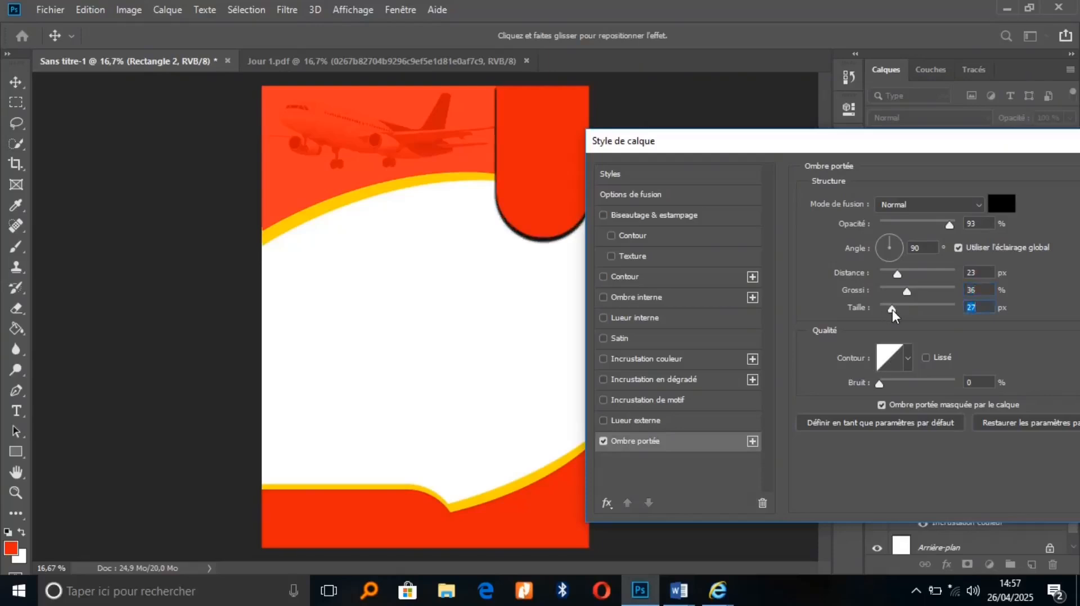
pyautogui.moveTo(892, 237); pyautogui.dragTo(899, 238)
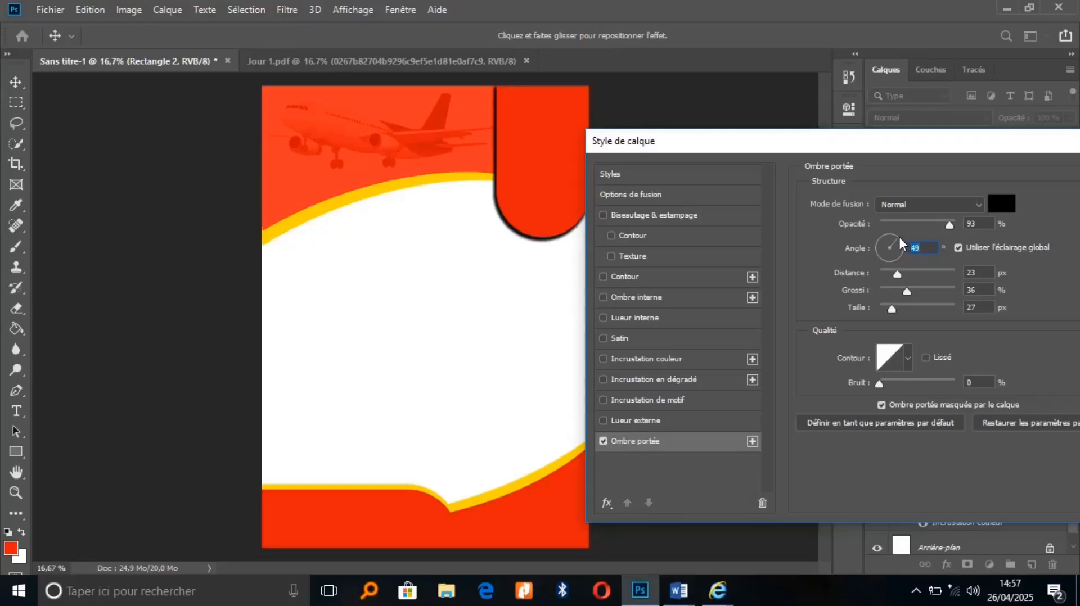
pyautogui.moveTo(900, 238); pyautogui.dragTo(903, 241)
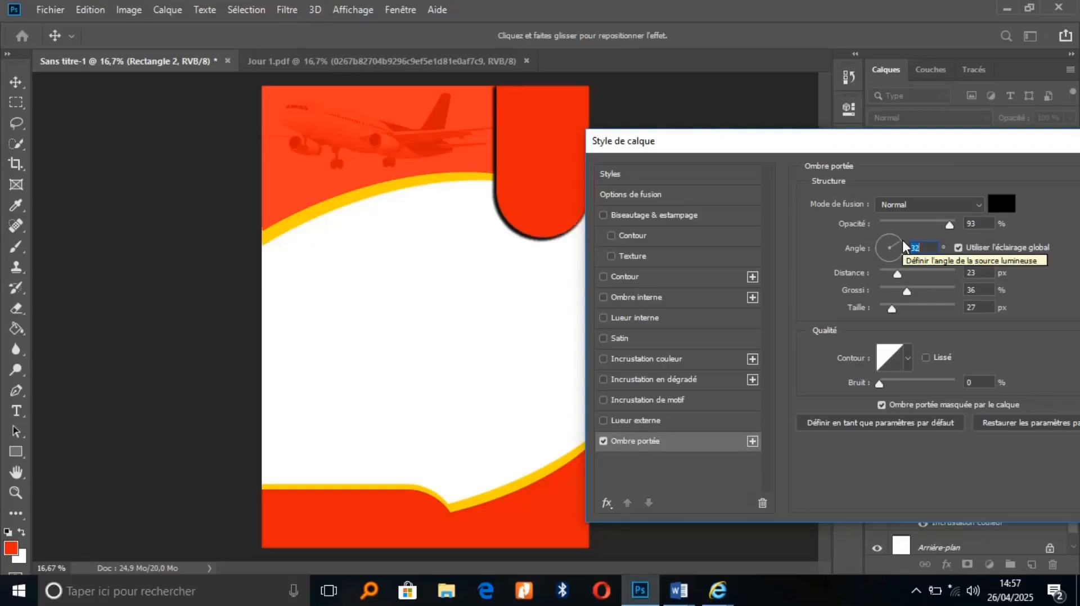
# Refine the shadow to 30% opacity and 43 px distance, then apply it
pyautogui.moveTo(949, 225); pyautogui.dragTo(925, 226)
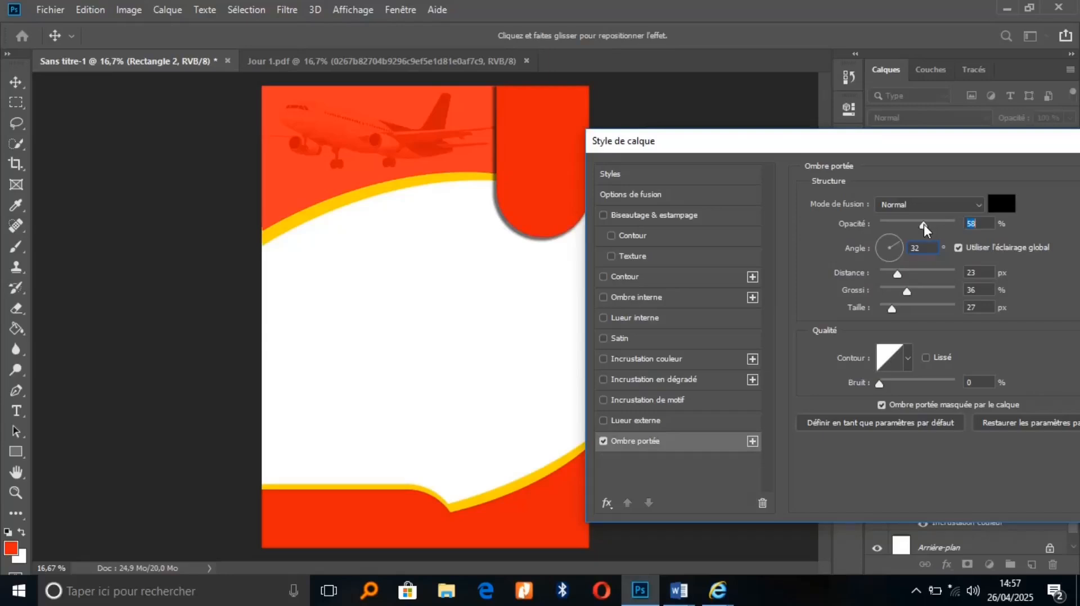
pyautogui.moveTo(924, 225); pyautogui.dragTo(916, 224)
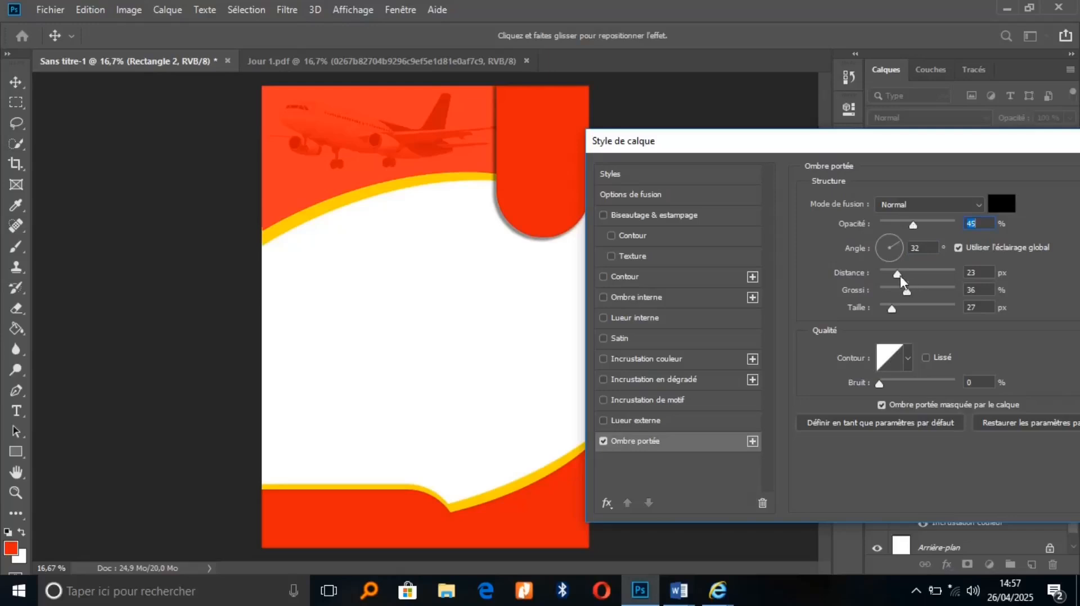
pyautogui.moveTo(899, 273); pyautogui.dragTo(907, 271)
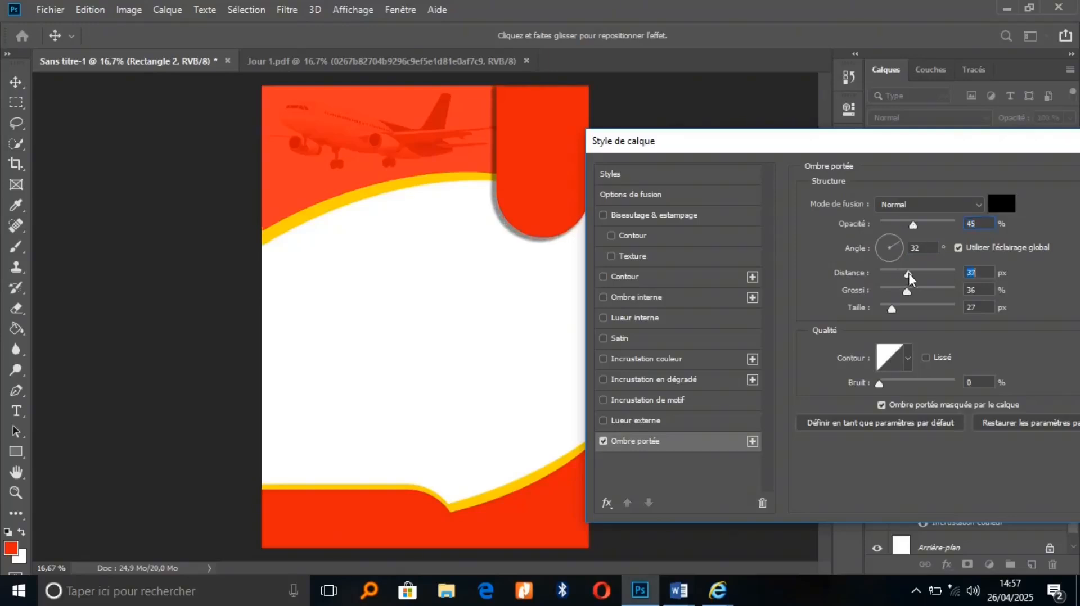
pyautogui.moveTo(909, 274); pyautogui.dragTo(913, 291)
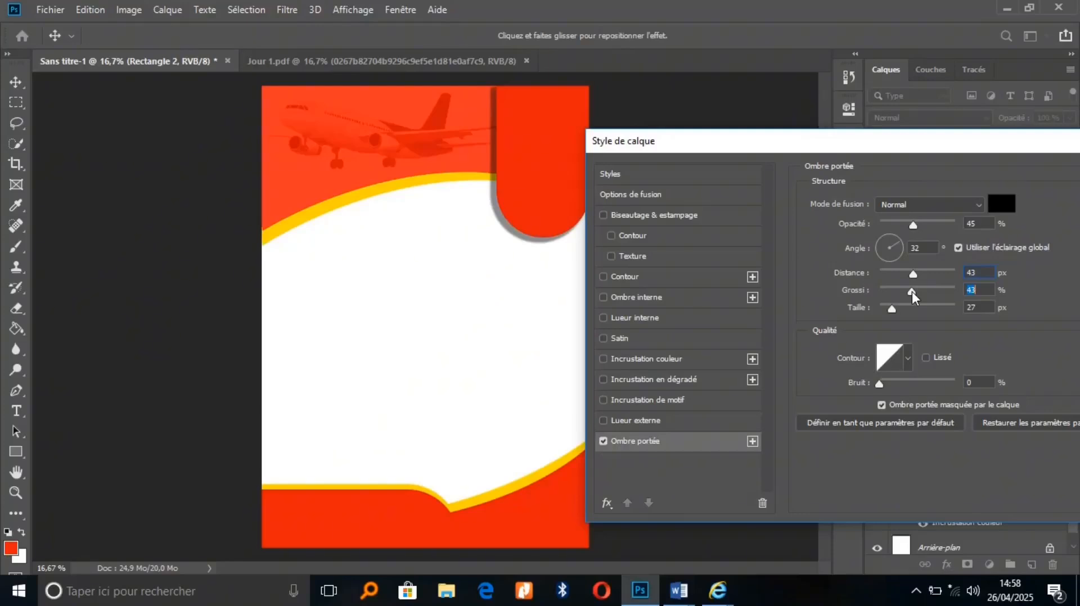
pyautogui.moveTo(913, 224); pyautogui.dragTo(903, 221)
pyautogui.moveTo(954, 148); pyautogui.dragTo(571, 153)
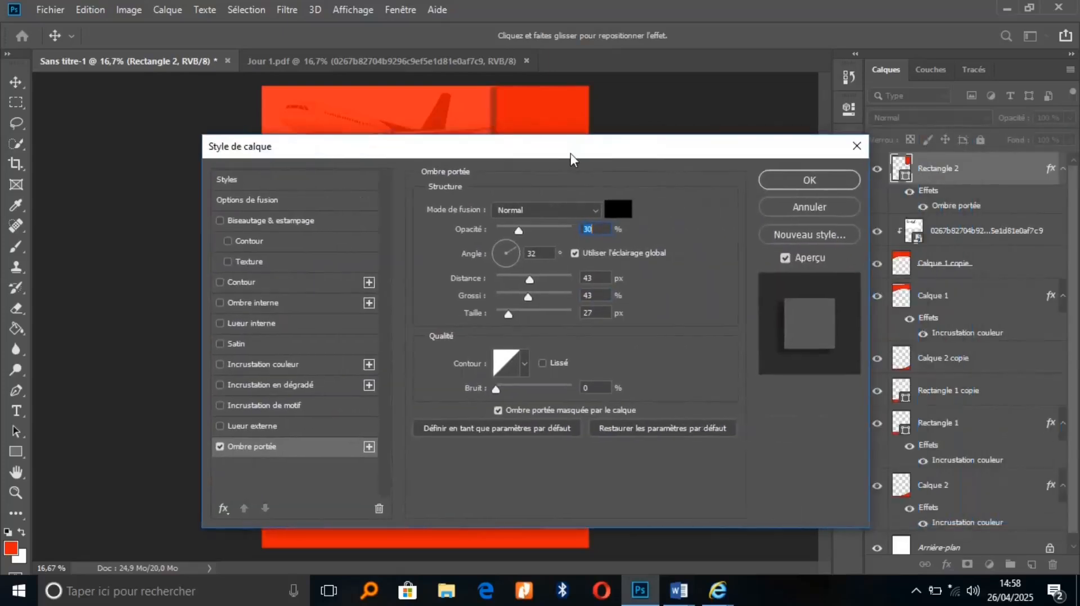
pyautogui.click(817, 180)
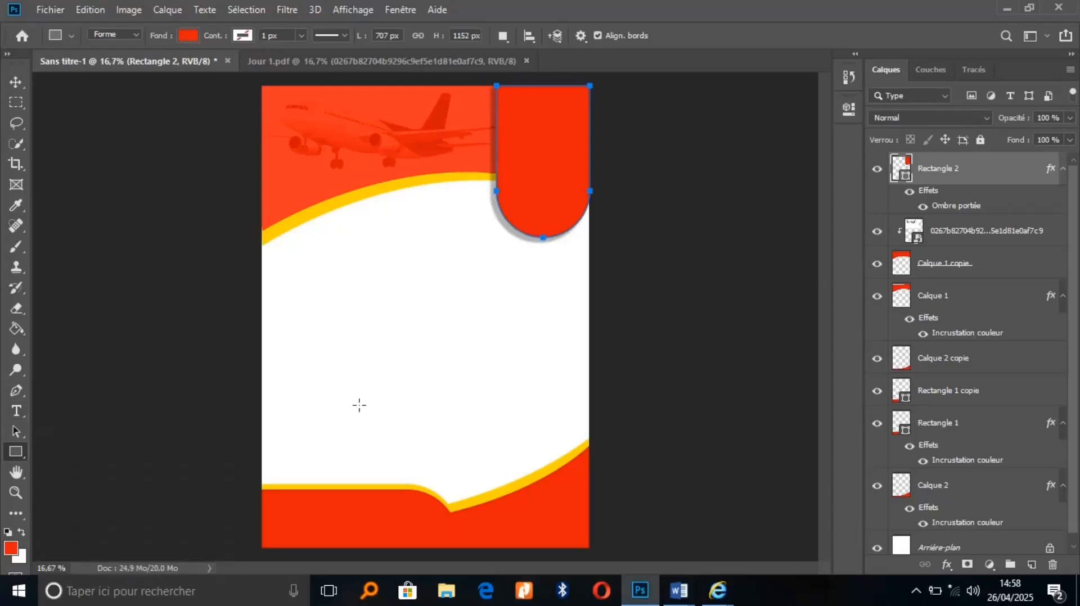
# Deselect the red tab, select the Arrière-plan layer, and switch to the Jour 1.pdf document
pyautogui.click(16, 82)
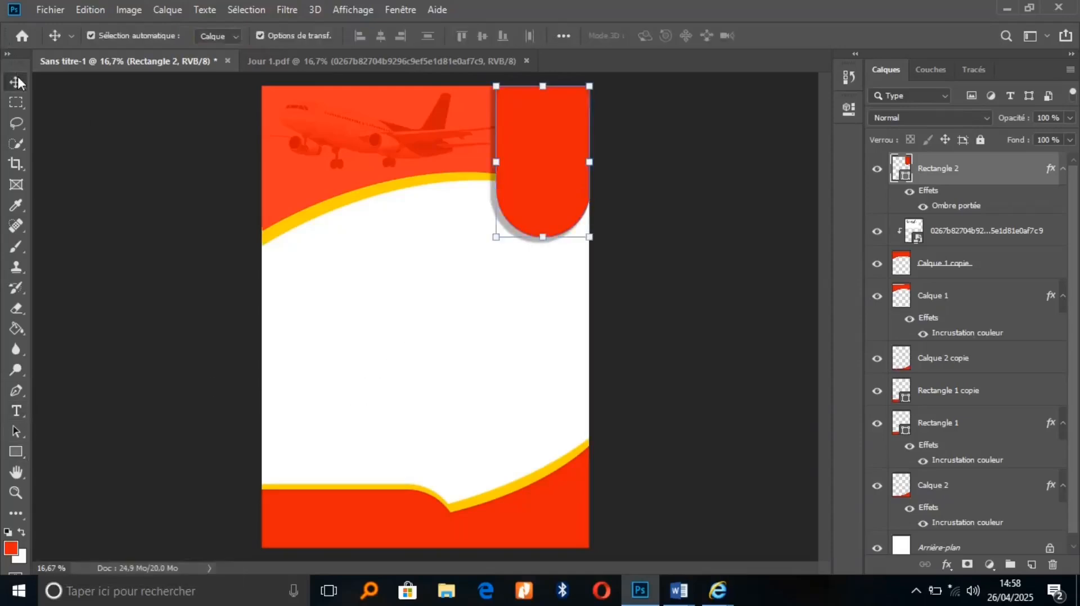
pyautogui.click(421, 384)
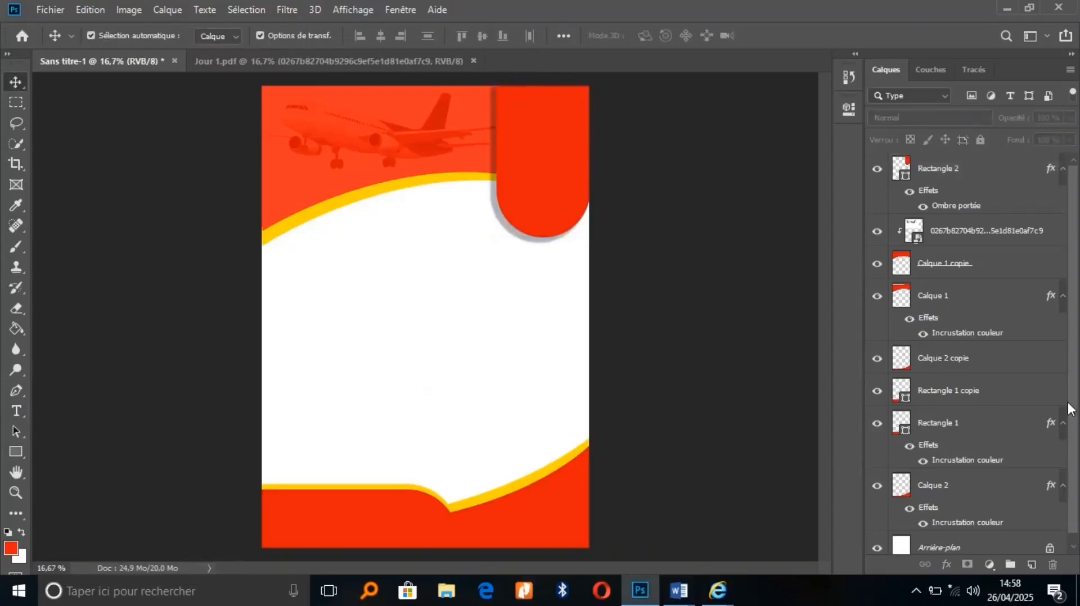
pyautogui.moveTo(1075, 410); pyautogui.dragTo(1077, 498)
pyautogui.click(997, 539)
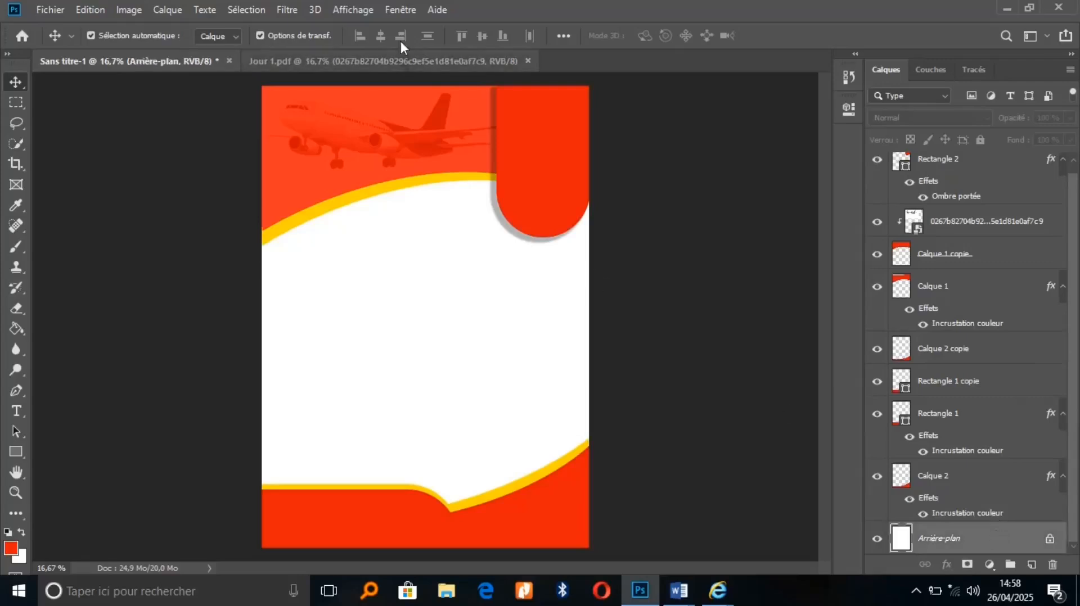
pyautogui.click(401, 59)
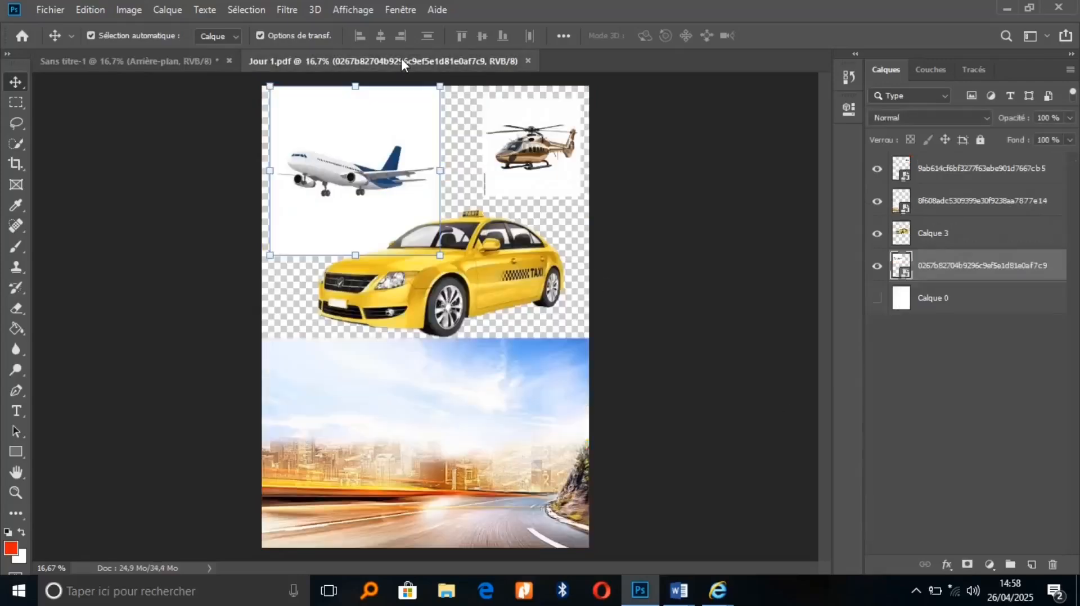
# Drag the city-road photo into the poster and enlarge it to fill the white centre
pyautogui.click(517, 458)
pyautogui.moveTo(517, 458); pyautogui.dragTo(512, 427)
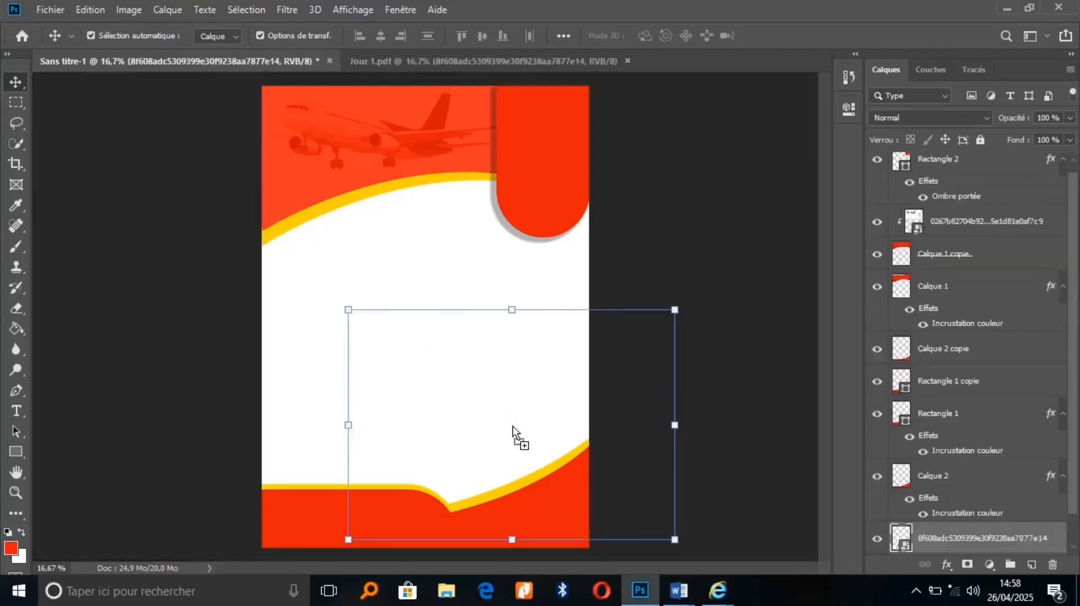
pyautogui.moveTo(347, 307); pyautogui.dragTo(226, 224)
pyautogui.moveTo(449, 380); pyautogui.dragTo(373, 313)
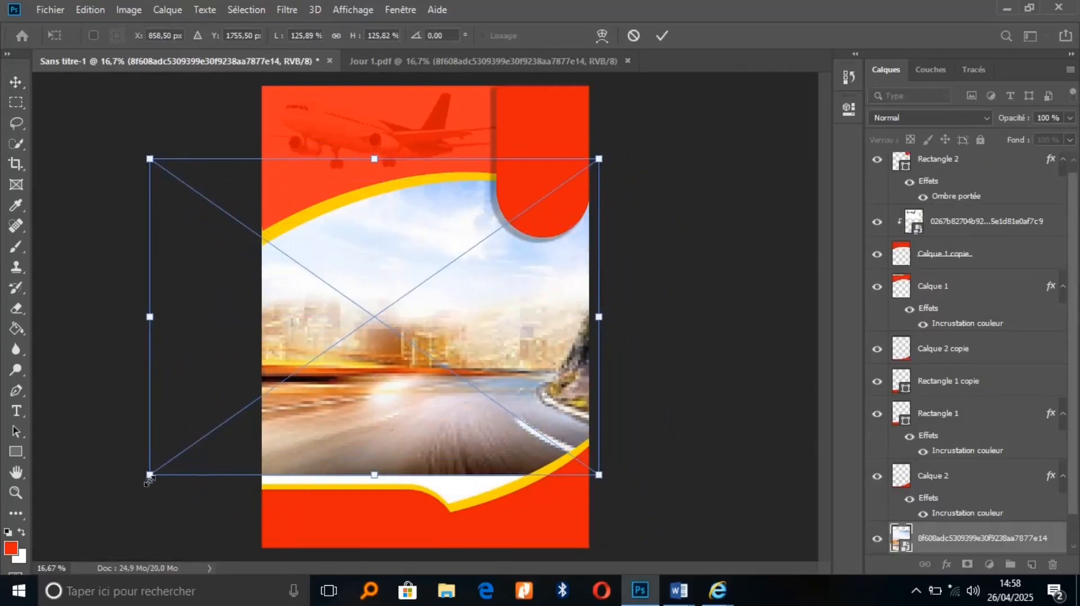
pyautogui.moveTo(149, 475); pyautogui.dragTo(105, 526)
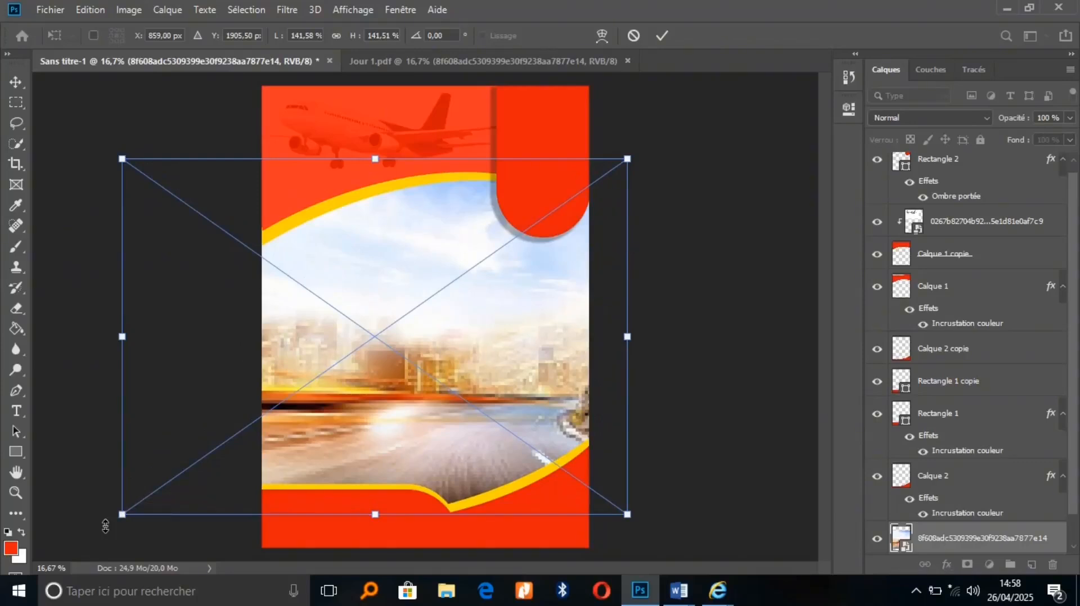
pyautogui.click(662, 36)
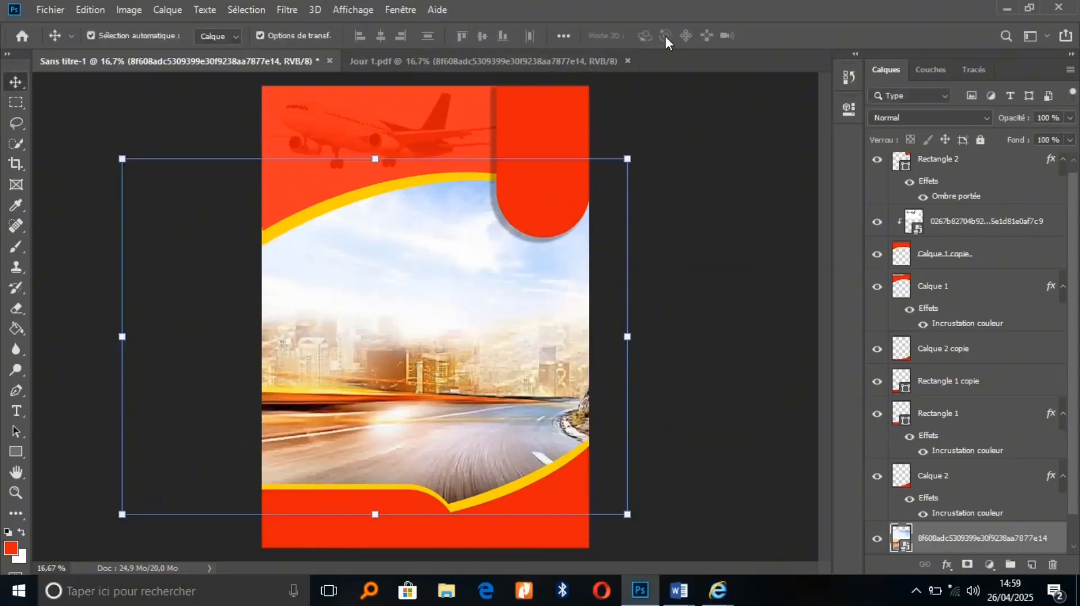
# Lower the city-road photo layer's opacity to 33%
pyautogui.click(1070, 118)
pyautogui.moveTo(1068, 137); pyautogui.dragTo(1025, 139)
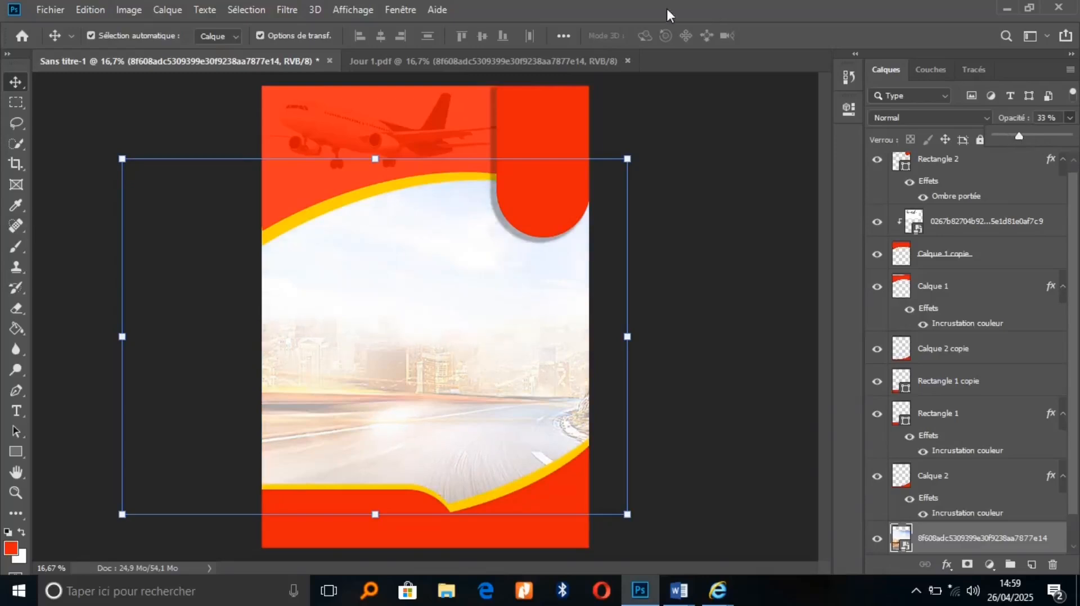
pyautogui.click(396, 282)
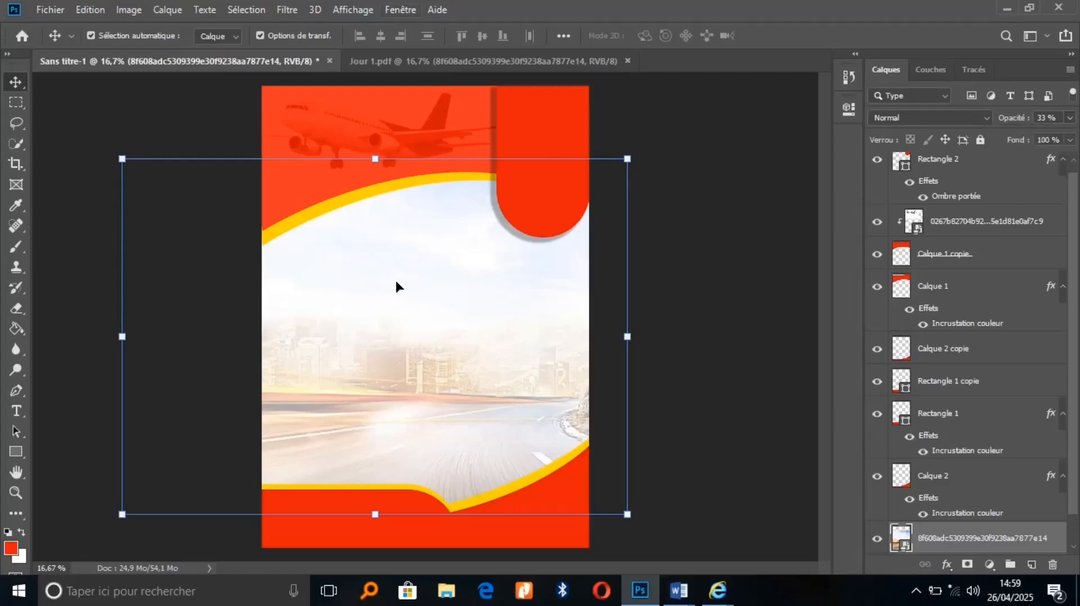
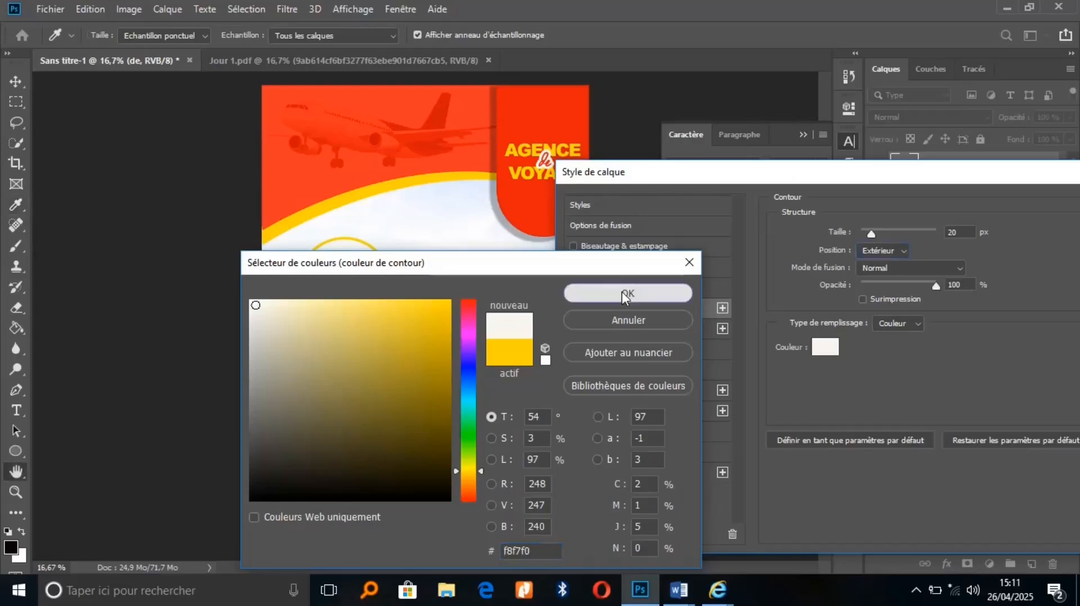
# Thin the off-white outline on the 'de' lettering to 10 px and apply the layer style
pyautogui.moveTo(873, 234); pyautogui.dragTo(867, 234)
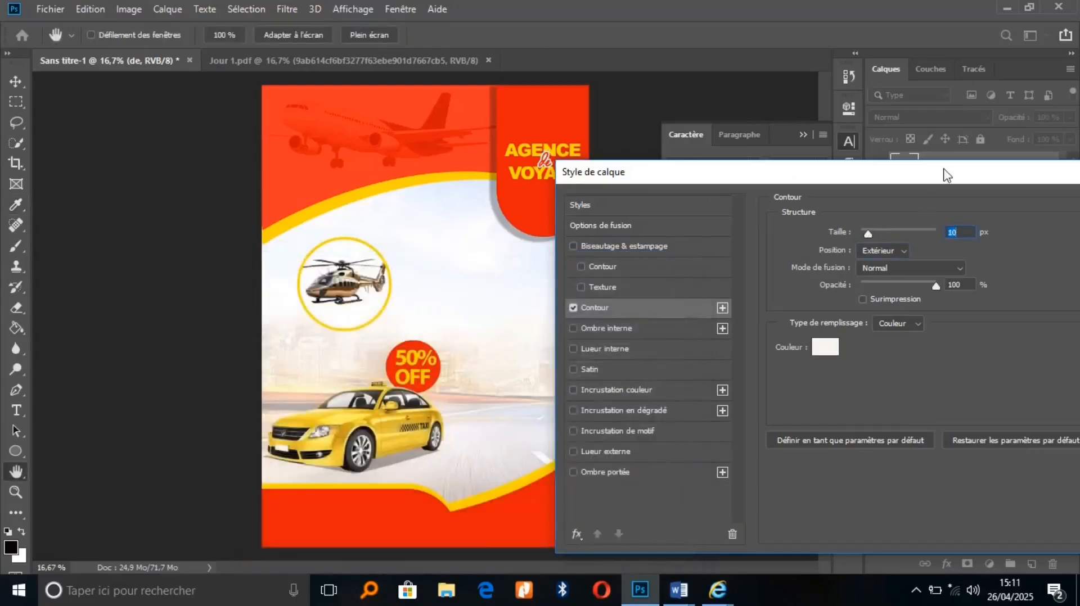
pyautogui.moveTo(943, 172); pyautogui.dragTo(331, 202)
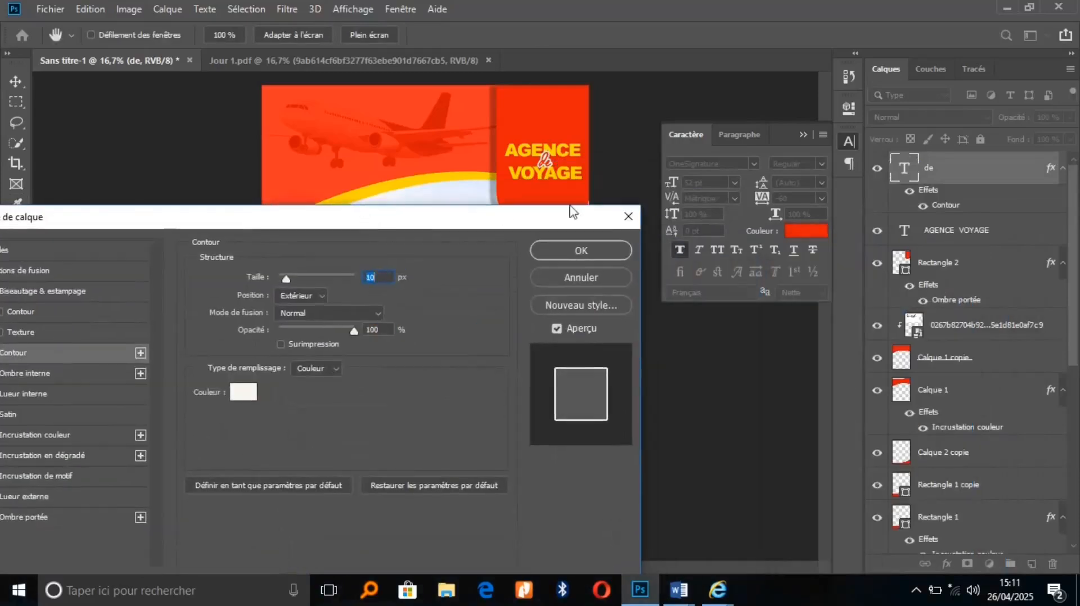
pyautogui.click(589, 248)
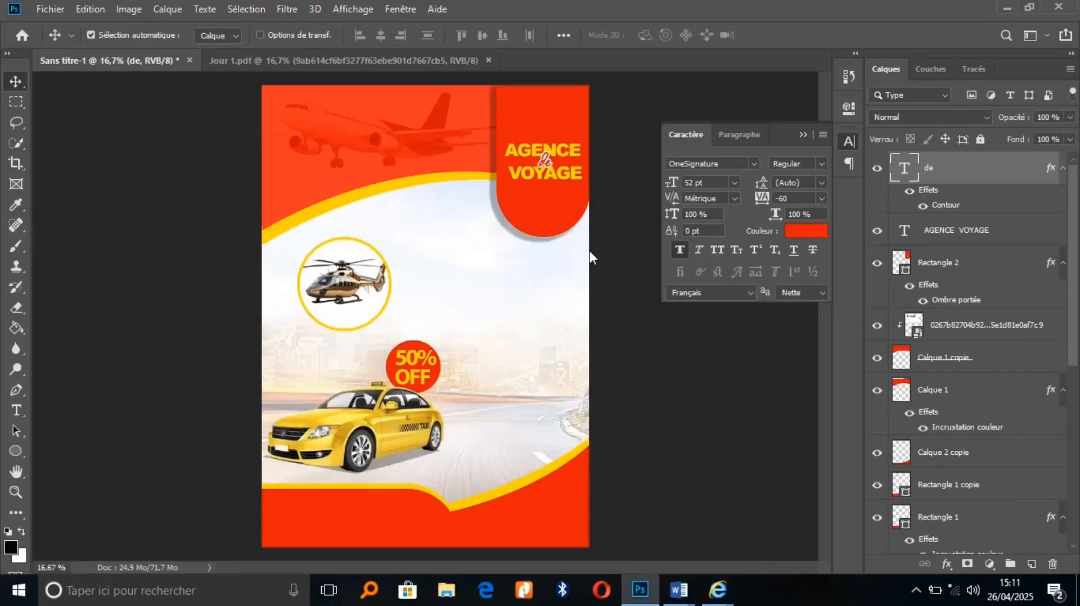
pyautogui.click(17, 411)
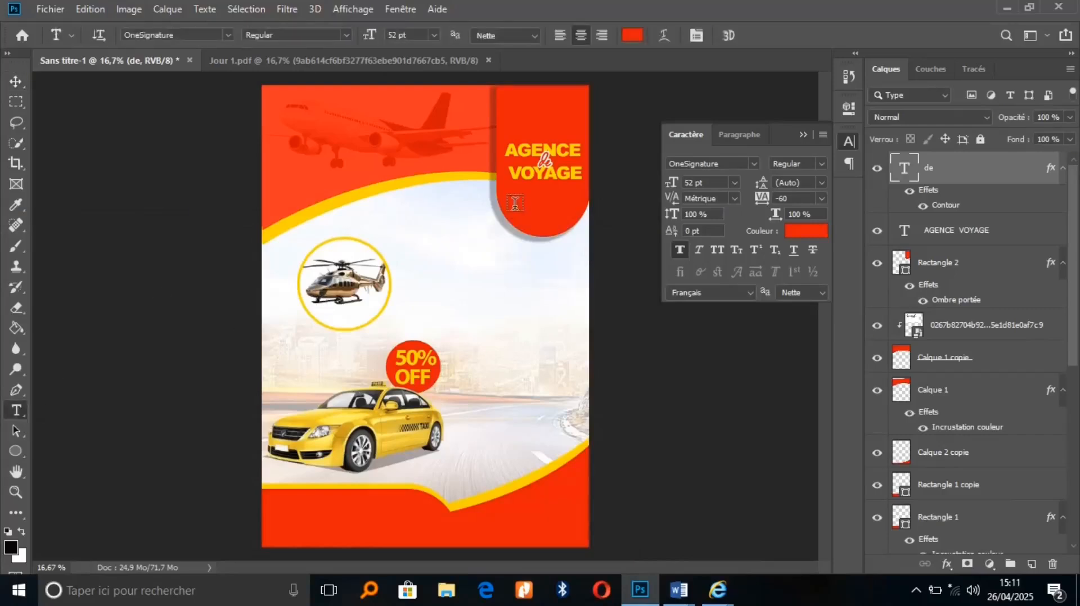
# Draw a paragraph box under the title with light sky-sampled colour and Centaur font
pyautogui.moveTo(509, 197); pyautogui.dragTo(587, 233)
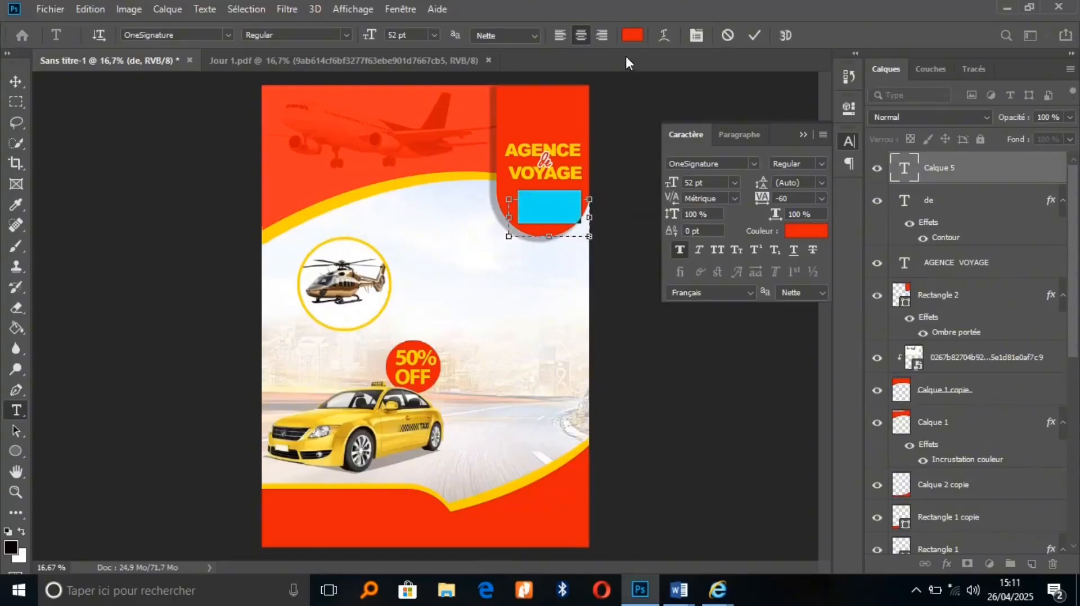
pyautogui.click(632, 36)
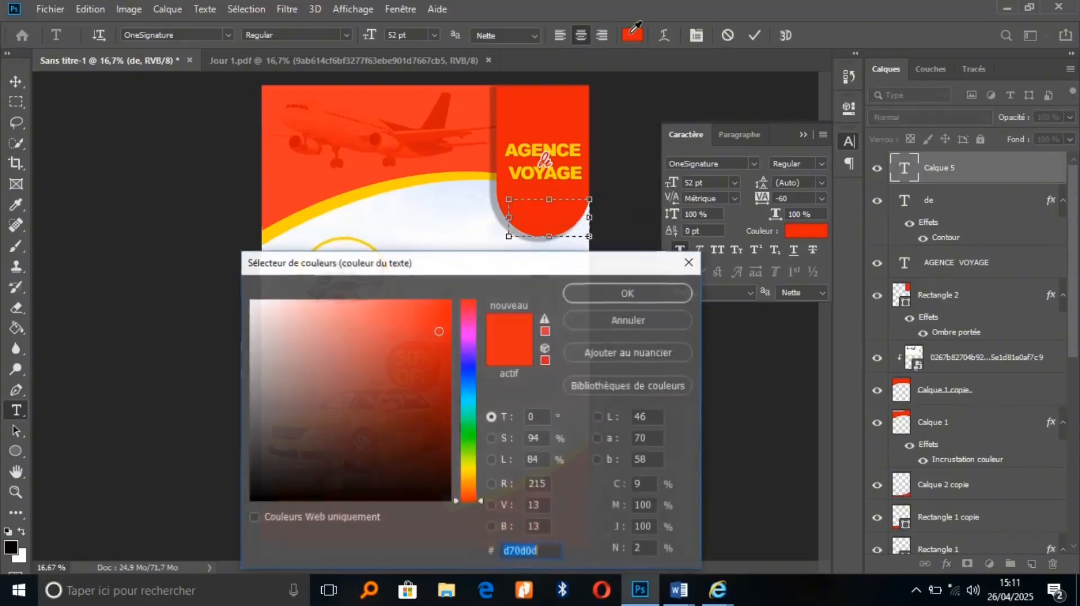
pyautogui.click(458, 211)
pyautogui.click(619, 295)
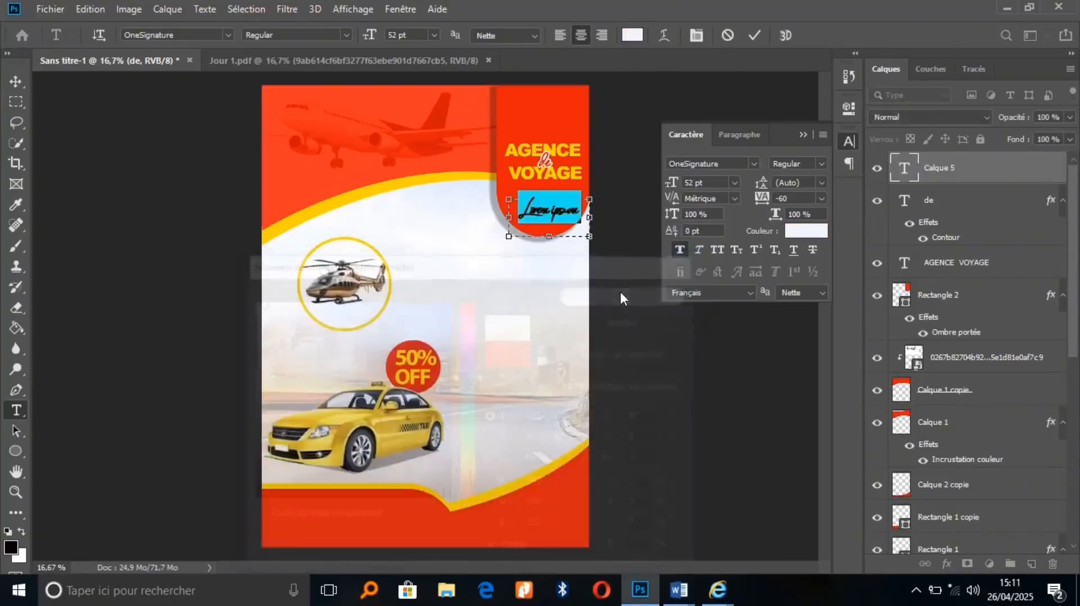
pyautogui.click(195, 36)
pyautogui.write('cen')
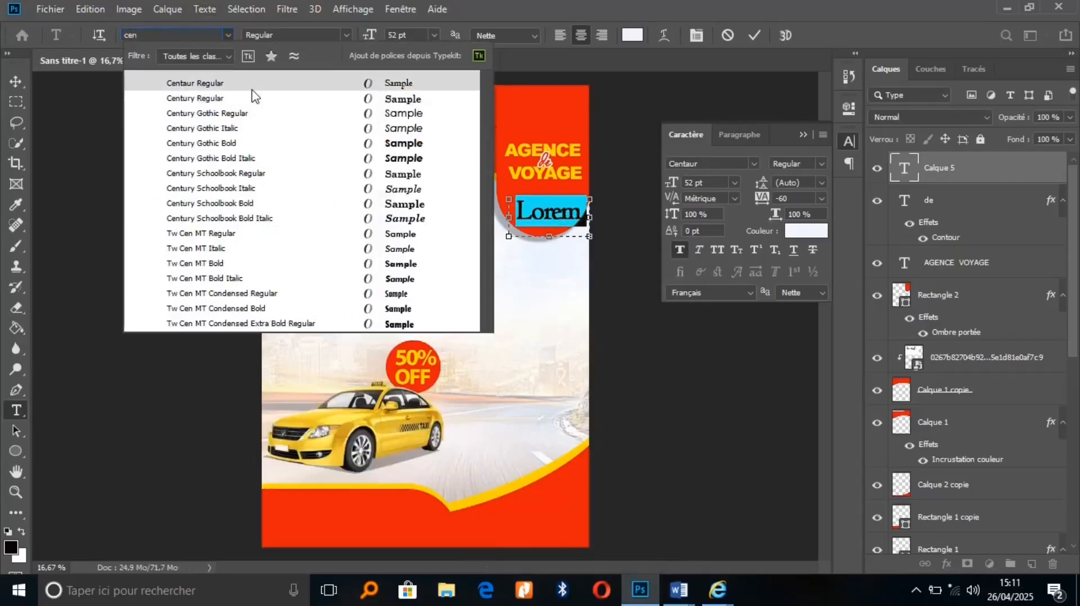
pyautogui.click(251, 87)
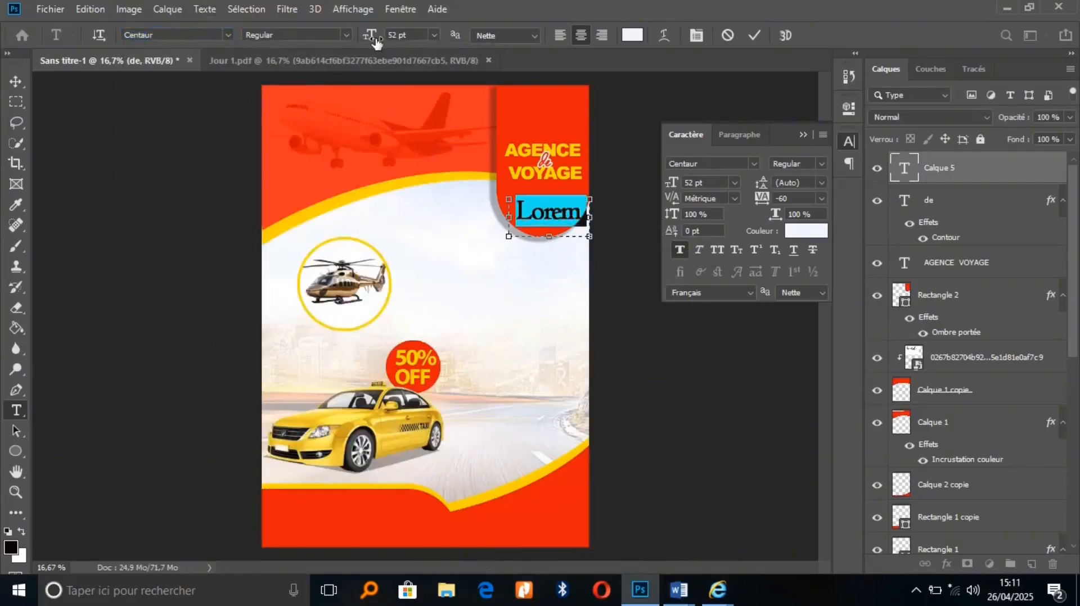
# Shrink the Lorem text to 16 pt, justify it, and nudge the paragraph up-left
pyautogui.moveTo(376, 40); pyautogui.dragTo(347, 39)
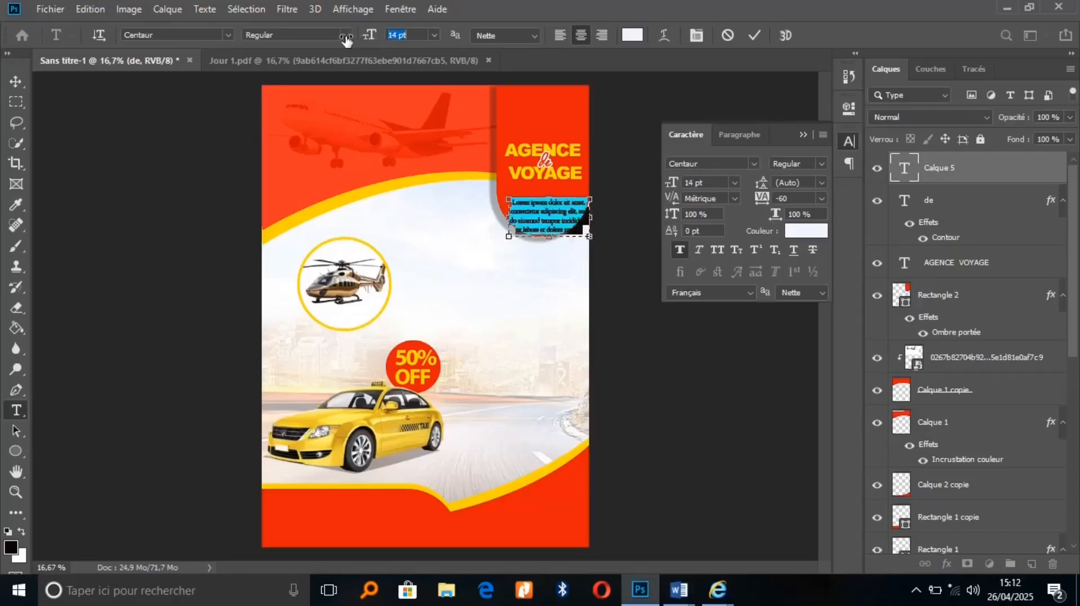
pyautogui.moveTo(530, 277); pyautogui.dragTo(526, 266)
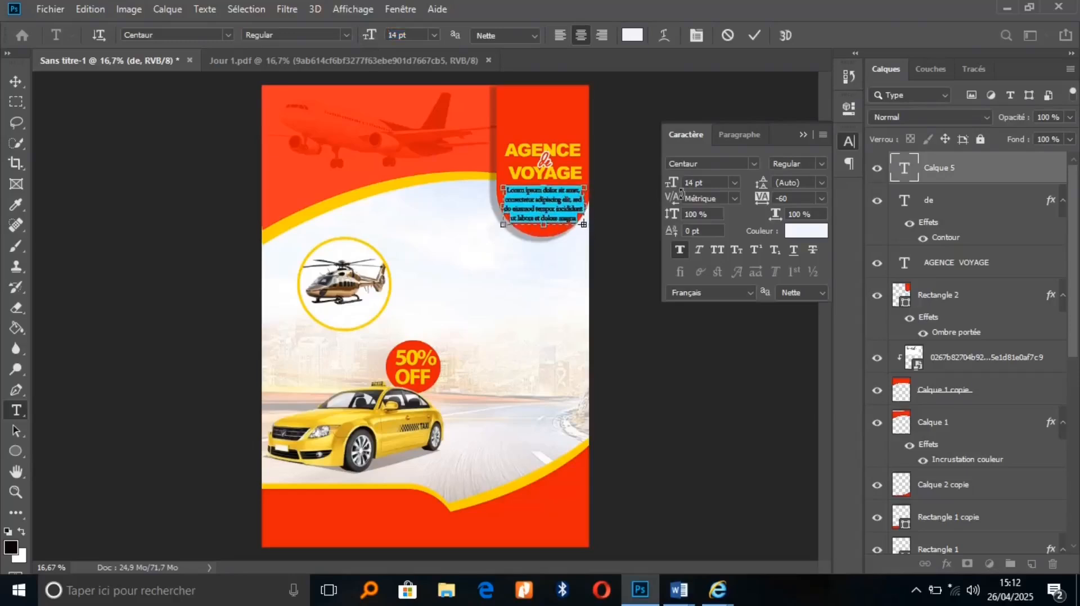
pyautogui.click(741, 139)
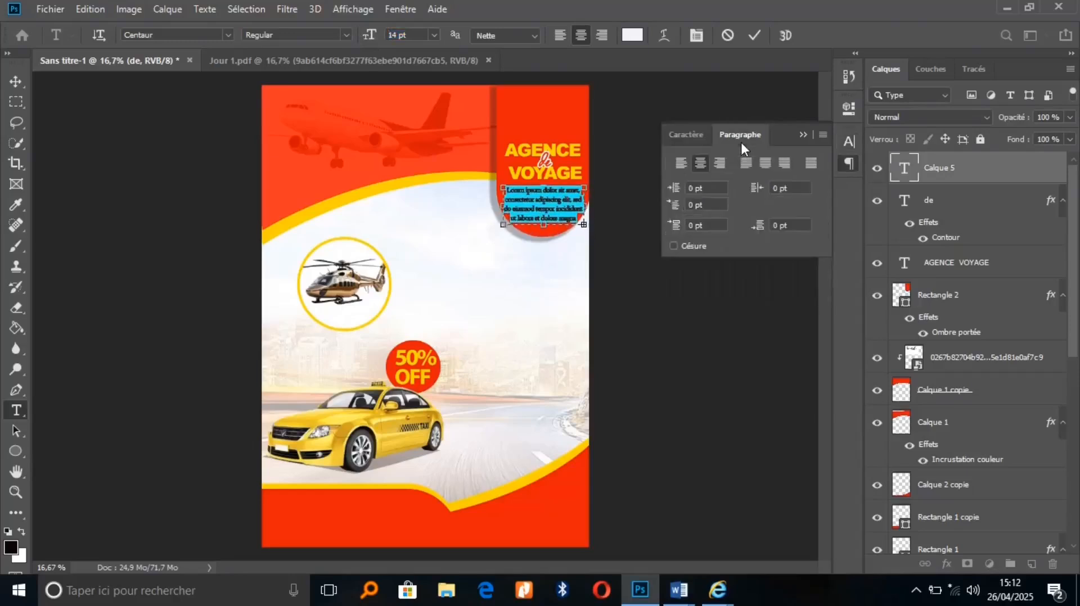
pyautogui.click(762, 163)
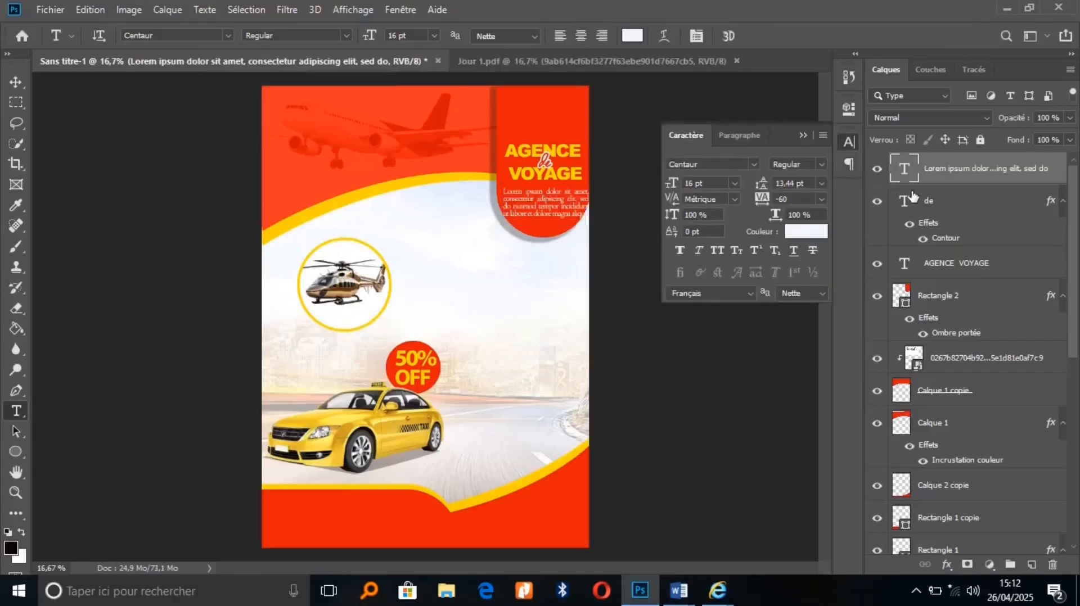
pyautogui.press('v')
pyautogui.hotkey('shift', 'Up')
pyautogui.hotkey('shift', 'Up')
pyautogui.hotkey('shift', 'Left')
pyautogui.hotkey('shift', 'Left')
pyautogui.hotkey('shift', 'Up')
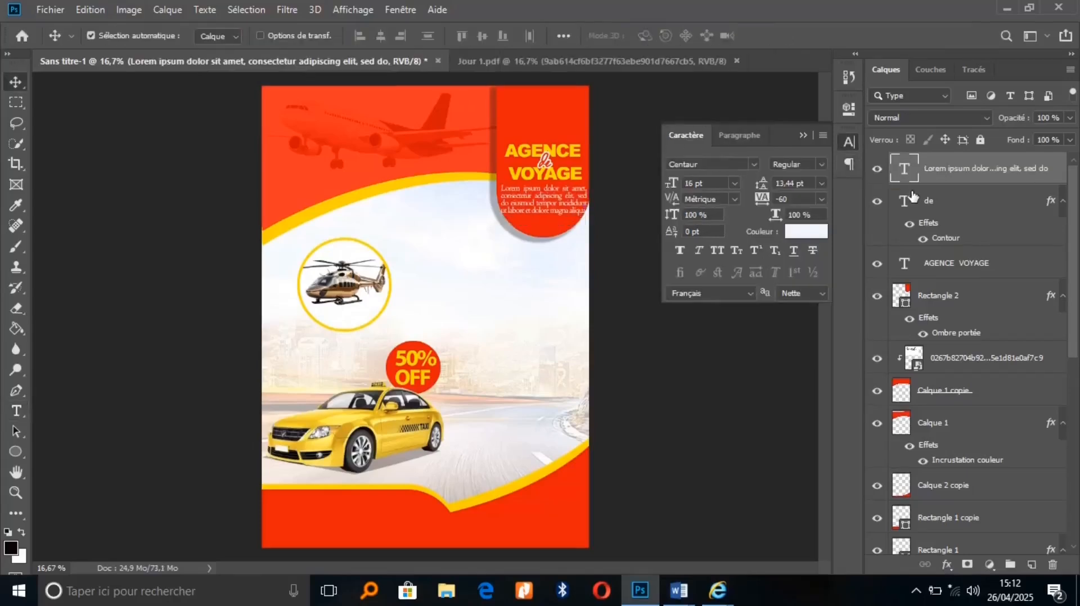
# Nudge the 'de' and AGENCE VOYAGE title layers higher in the red banner
pyautogui.click(950, 203)
pyautogui.keyDown('shift'); pyautogui.click(951, 266); pyautogui.keyUp('shift')
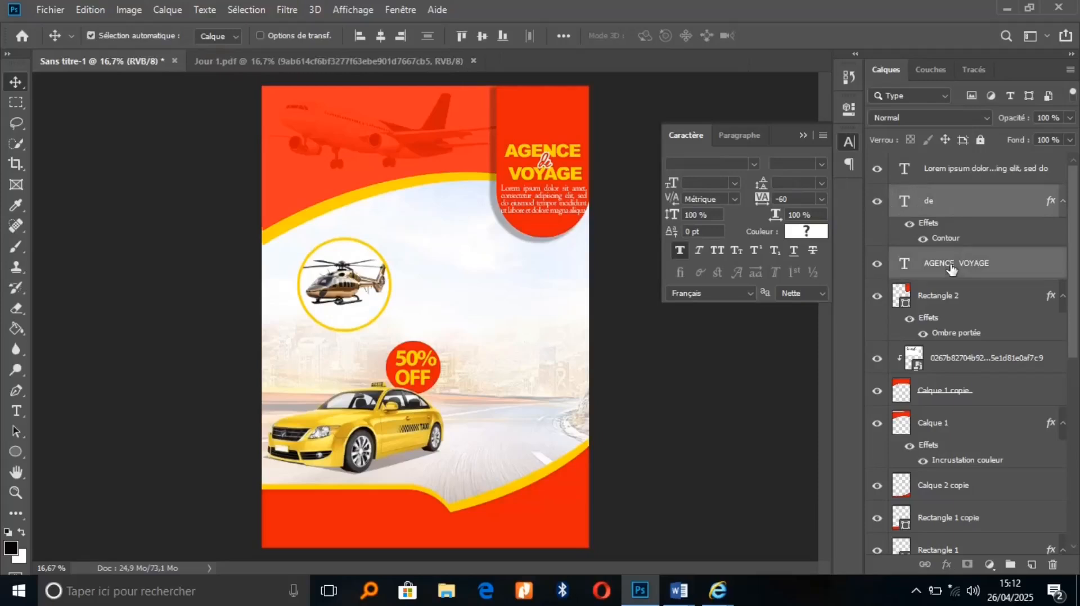
pyautogui.hotkey('shift', 'Up')
pyautogui.hotkey('shift', 'Up')
pyautogui.hotkey('shift', 'Up')
pyautogui.hotkey('shift', 'Up')
pyautogui.hotkey('shift', 'Up')
pyautogui.hotkey('shift', 'Up')
pyautogui.hotkey('shift', 'Up')
pyautogui.hotkey('shift', 'Up')
pyautogui.hotkey('shift', 'Up')
pyautogui.hotkey('shift', 'Up')
pyautogui.hotkey('shift', 'Up')
pyautogui.hotkey('shift', 'Up')
pyautogui.hotkey('shift', 'Up')
pyautogui.hotkey('shift', 'Up')
pyautogui.hotkey('shift', 'Up')
pyautogui.hotkey('shift', 'Up')
pyautogui.hotkey('shift', 'Up')
pyautogui.hotkey('shift', 'Up')
pyautogui.hotkey('shift', 'Up')
pyautogui.hotkey('shift', 'Up')
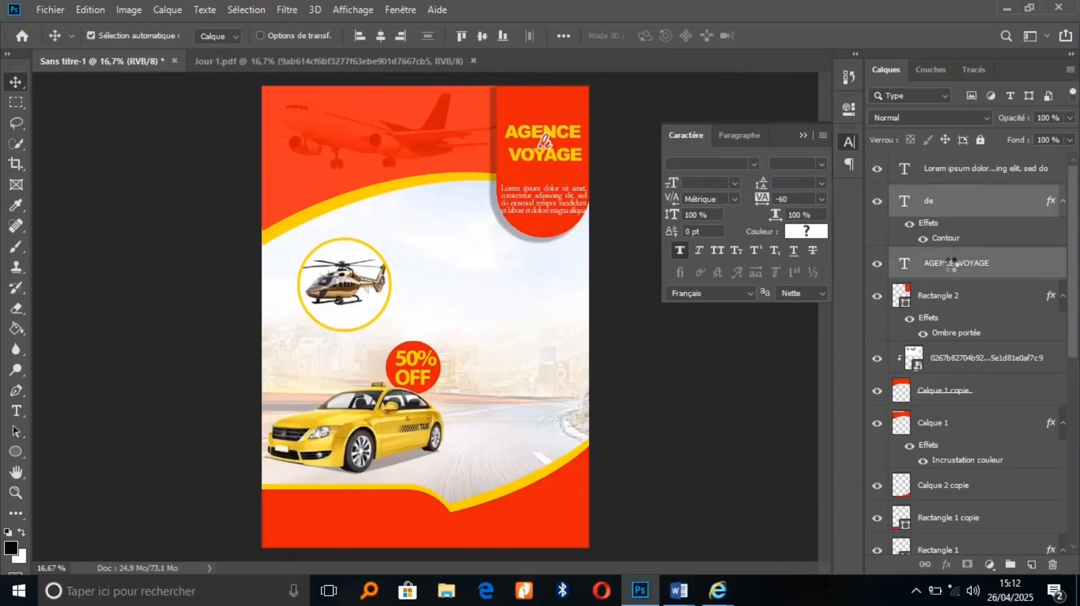
pyautogui.hotkey('shift', 'Up')
pyautogui.hotkey('shift', 'Up')
pyautogui.hotkey('shift', 'Up')
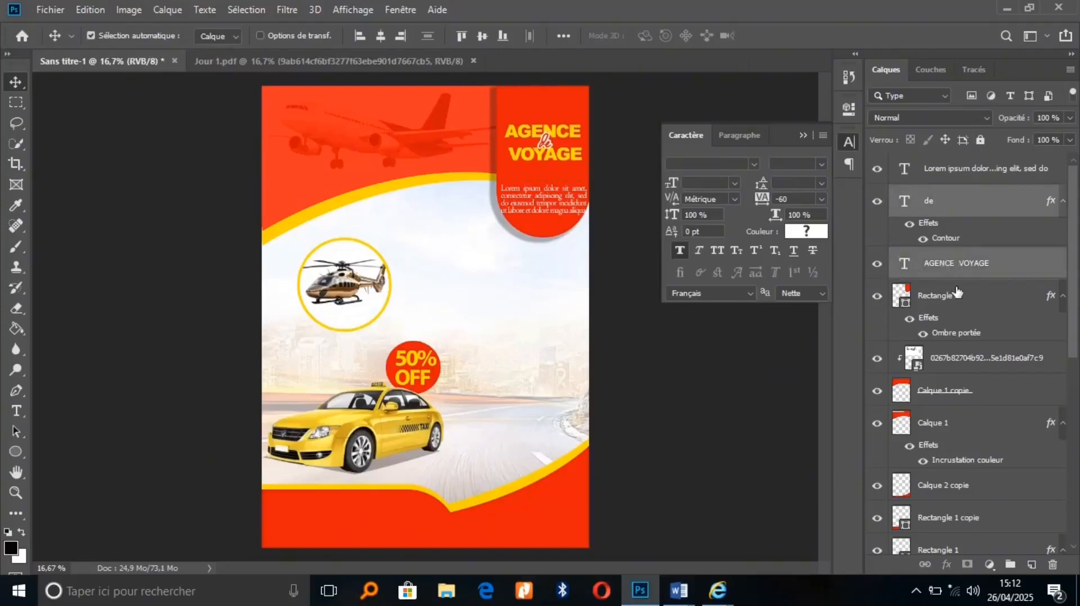
pyautogui.hotkey('shift', 'Up')
pyautogui.hotkey('shift', 'Up')
pyautogui.hotkey('shift', 'Up')
pyautogui.hotkey('shift', 'Up')
pyautogui.hotkey('shift', 'Down')
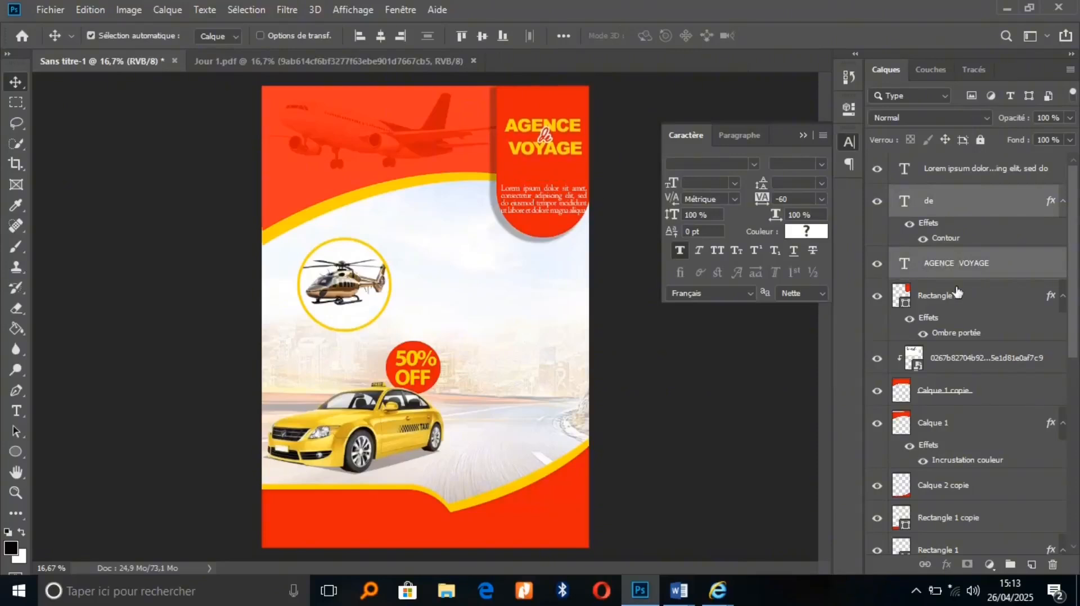
# Move the Lorem paragraph up beneath the title and extend its box to show more lines
pyautogui.click(977, 172)
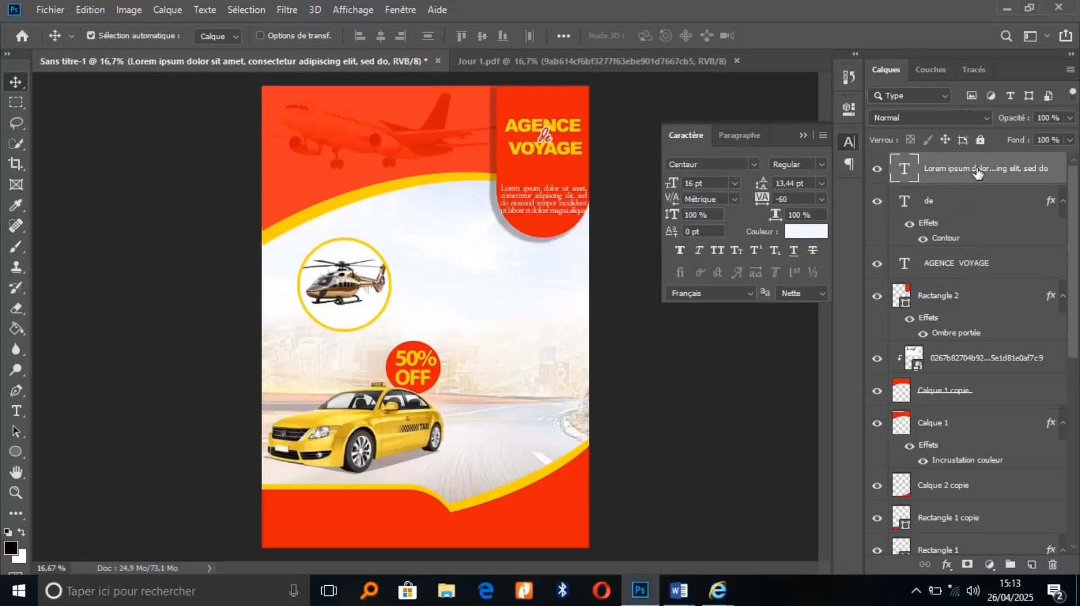
pyautogui.hotkey('shift', 'Up')
pyautogui.hotkey('shift', 'Up')
pyautogui.hotkey('shift', 'Up')
pyautogui.hotkey('shift', 'Up')
pyautogui.hotkey('shift', 'Up')
pyautogui.hotkey('shift', 'Up')
pyautogui.hotkey('shift', 'Up')
pyautogui.hotkey('shift', 'Up')
pyautogui.hotkey('shift', 'Up')
pyautogui.hotkey('shift', 'Up')
pyautogui.hotkey('shift', 'Up')
pyautogui.hotkey('shift', 'Up')
pyautogui.hotkey('shift', 'Up')
pyautogui.hotkey('shift', 'Up')
pyautogui.hotkey('shift', 'Up')
pyautogui.hotkey('shift', 'Up')
pyautogui.hotkey('shift', 'Up')
pyautogui.hotkey('shift', 'Up')
pyautogui.hotkey('shift', 'Up')
pyautogui.hotkey('shift', 'Up')
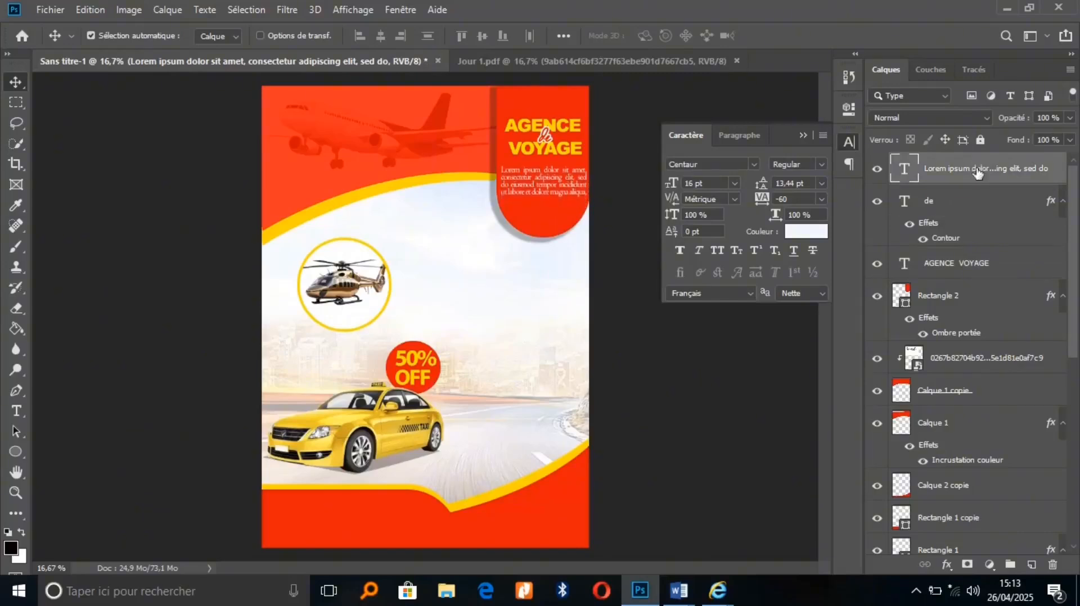
pyautogui.hotkey('shift', 'Up')
pyautogui.hotkey('shift', 'Up')
pyautogui.hotkey('shift', 'Up')
pyautogui.hotkey('shift', 'Up')
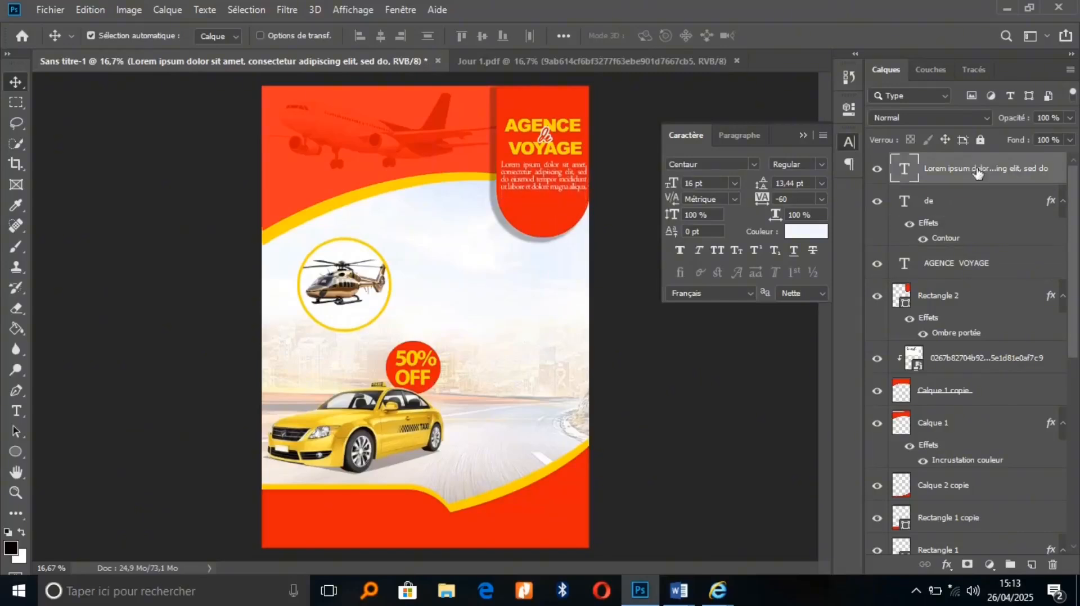
pyautogui.doubleClick(556, 184)
pyautogui.moveTo(543, 194); pyautogui.dragTo(543, 210)
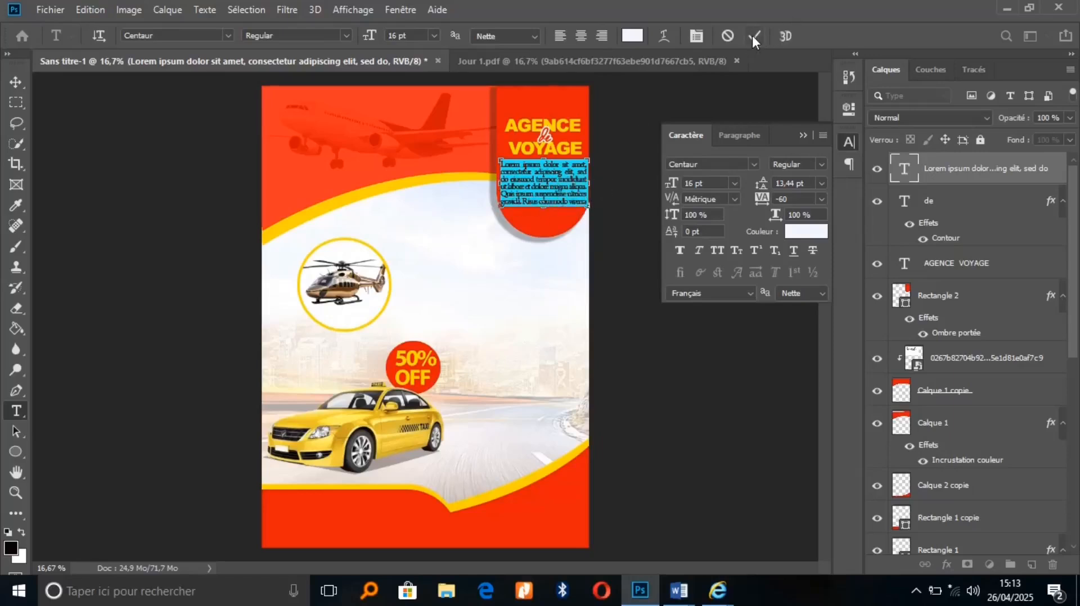
pyautogui.click(754, 36)
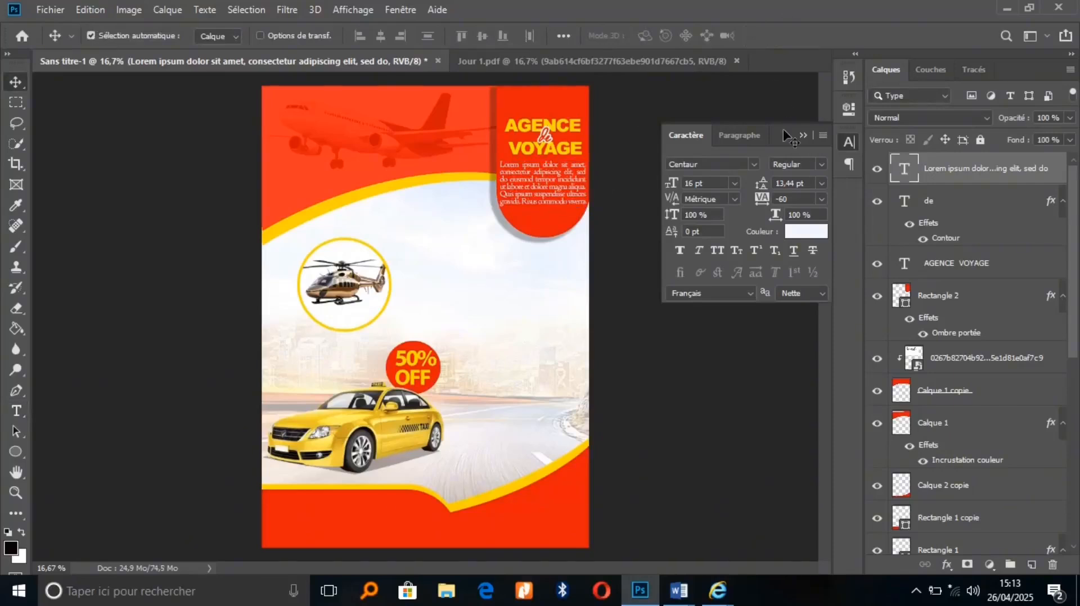
pyautogui.click(801, 136)
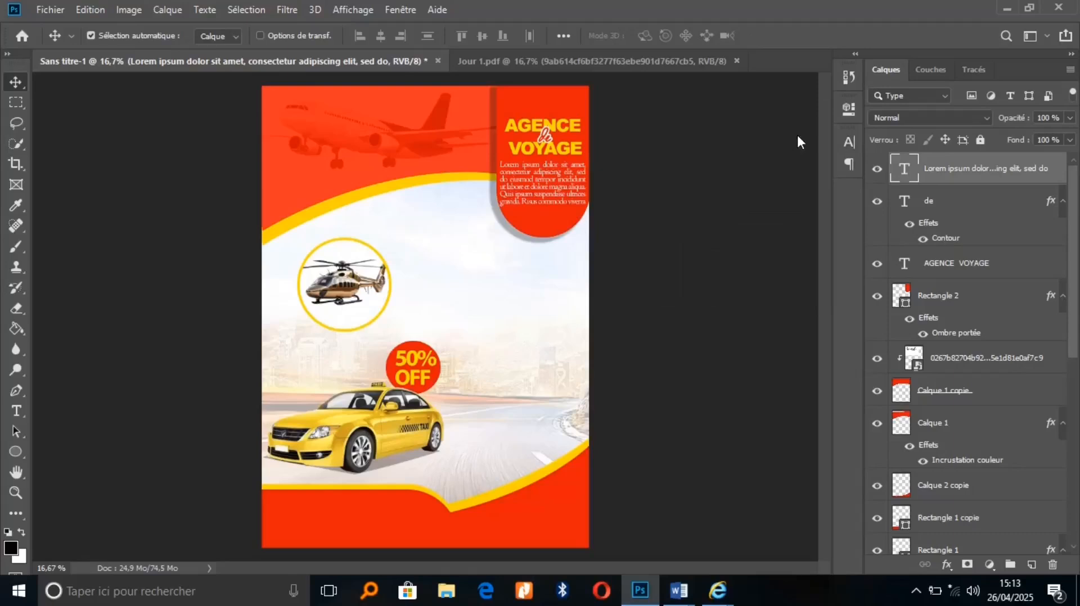
# Add NOS SERVICES text right of the 50% OFF badge in dark red b80707
pyautogui.click(17, 414)
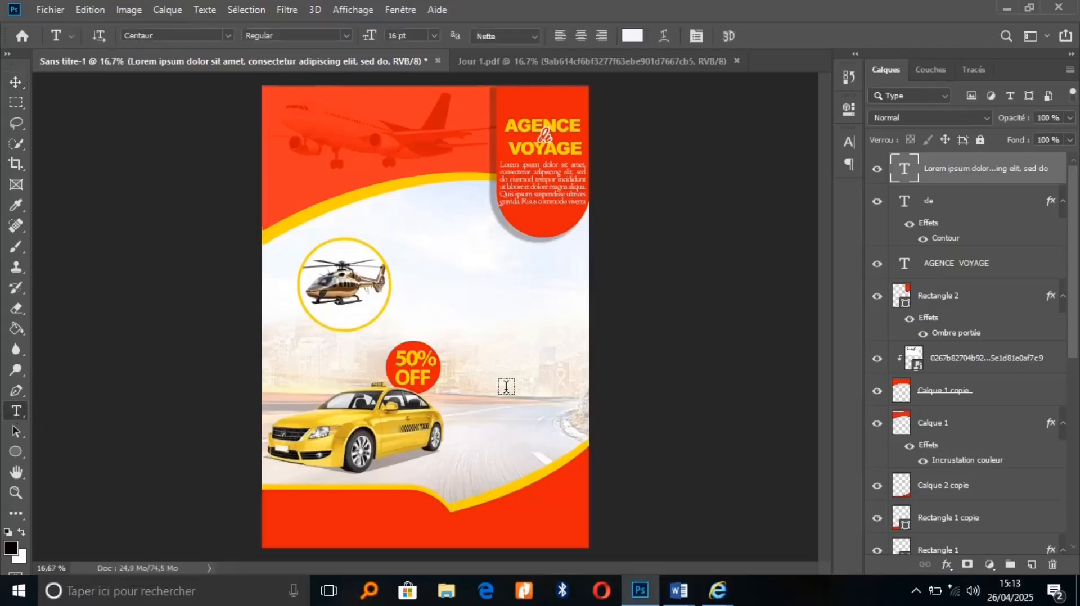
pyautogui.click(506, 387)
pyautogui.press('BackSpace')
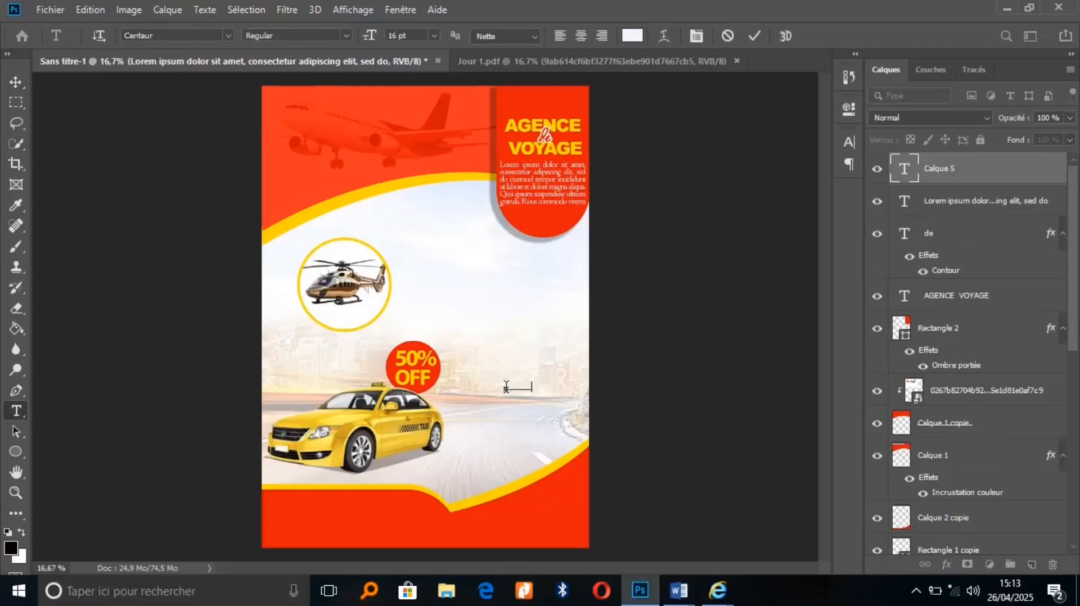
pyautogui.hotkey('ctrl', 'a')
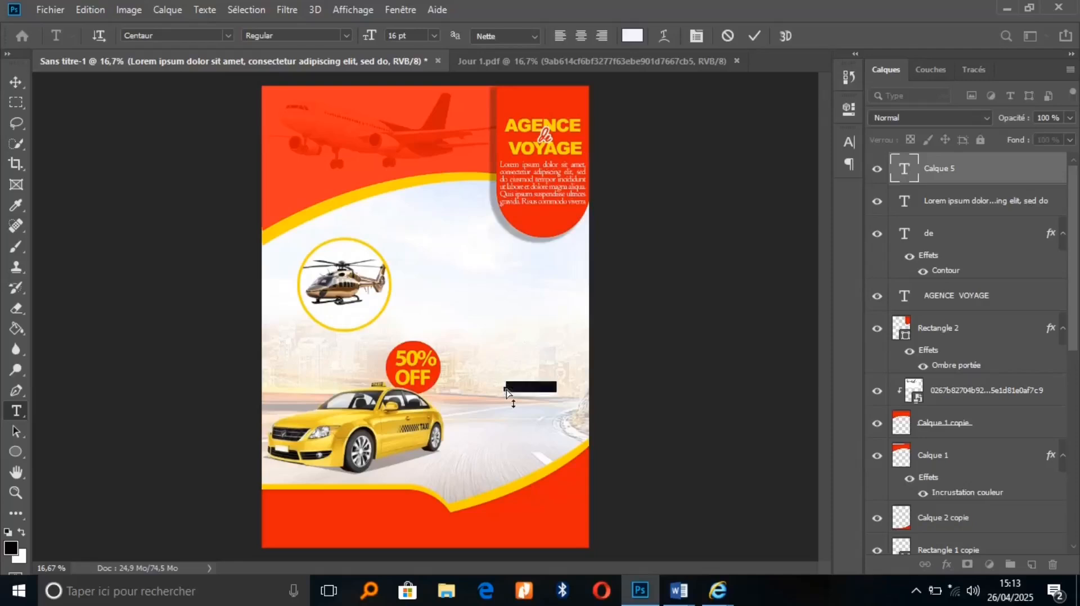
pyautogui.click(632, 36)
pyautogui.click(564, 100)
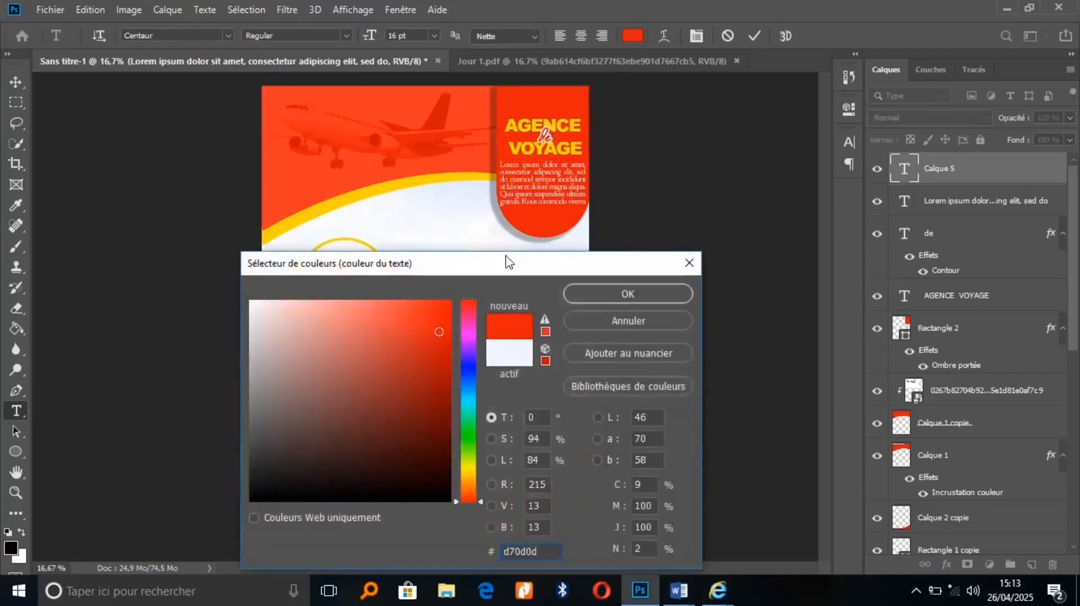
pyautogui.moveTo(506, 265); pyautogui.dragTo(926, 91)
pyautogui.moveTo(844, 200); pyautogui.dragTo(864, 180)
pyautogui.click(1015, 116)
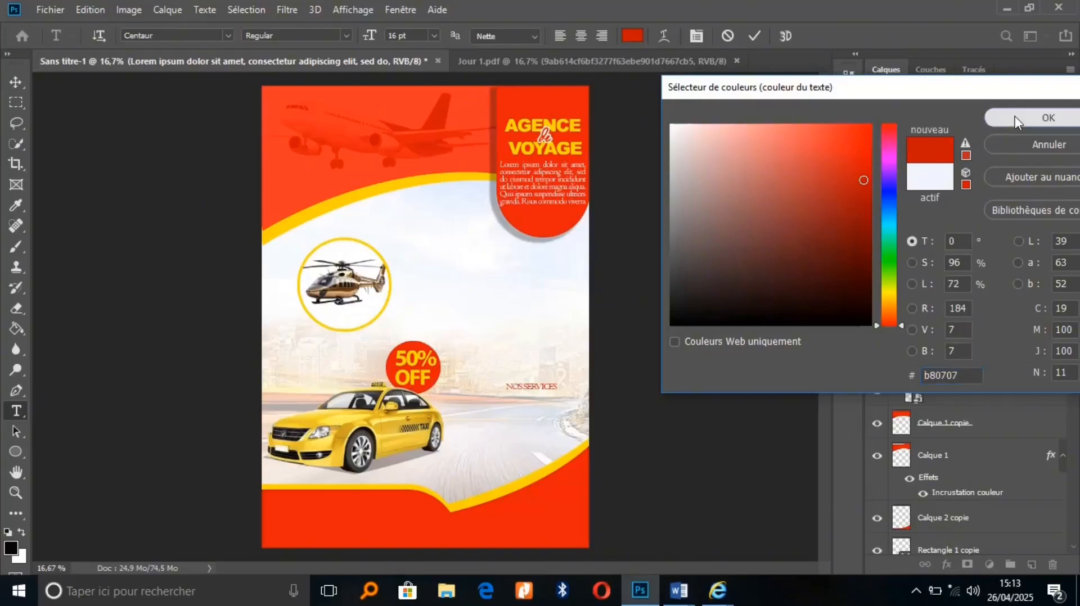
# Set NOS SERVICES in Arial Black at 20 pt and move it up-left
pyautogui.moveTo(366, 37); pyautogui.dragTo(372, 37)
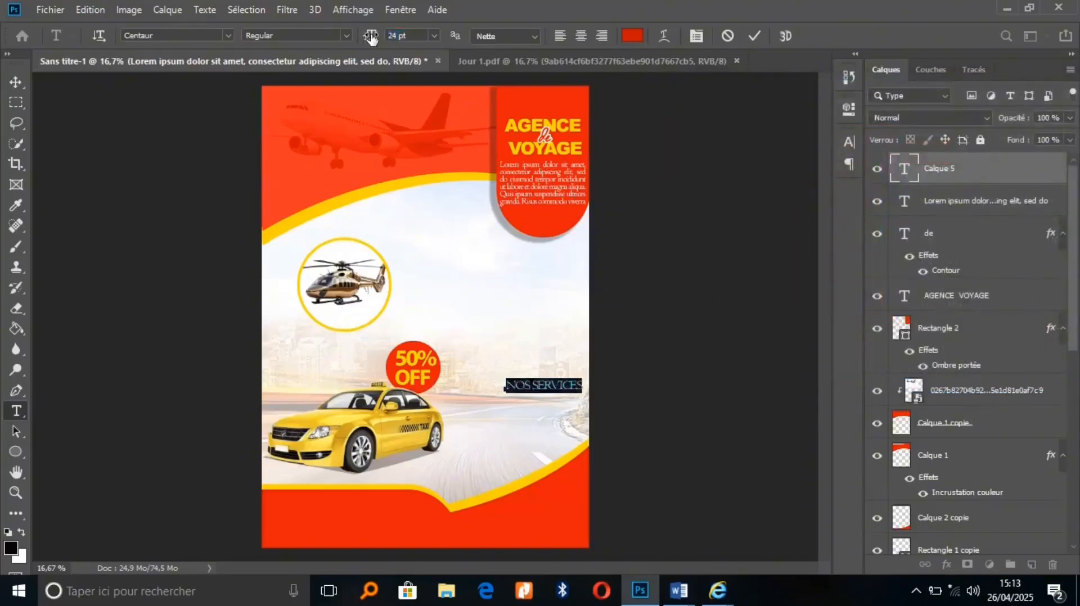
pyautogui.click(216, 36)
pyautogui.write('ARIAL')
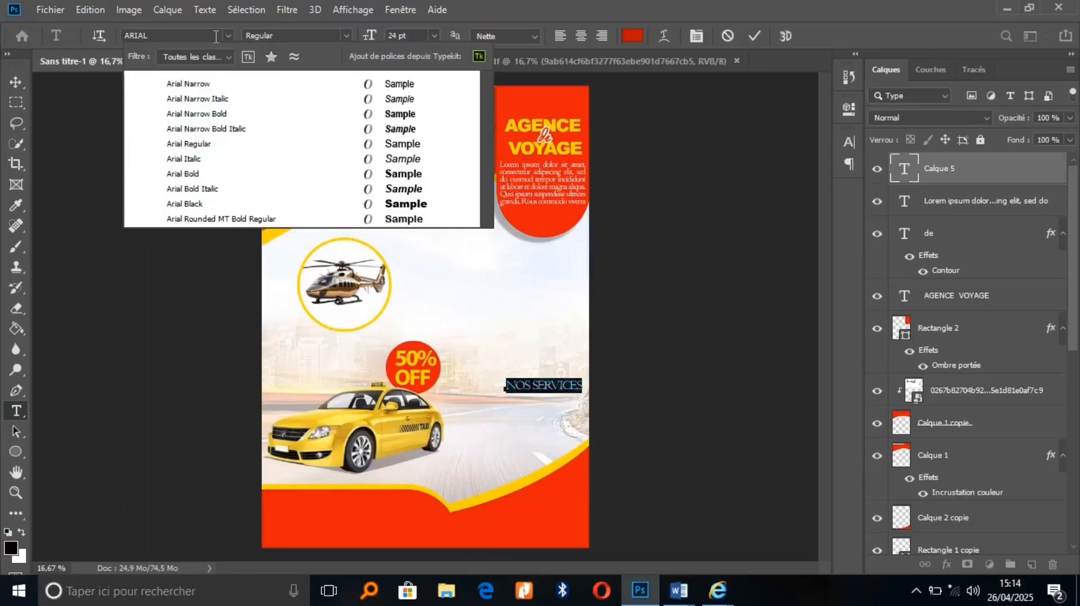
pyautogui.click(279, 203)
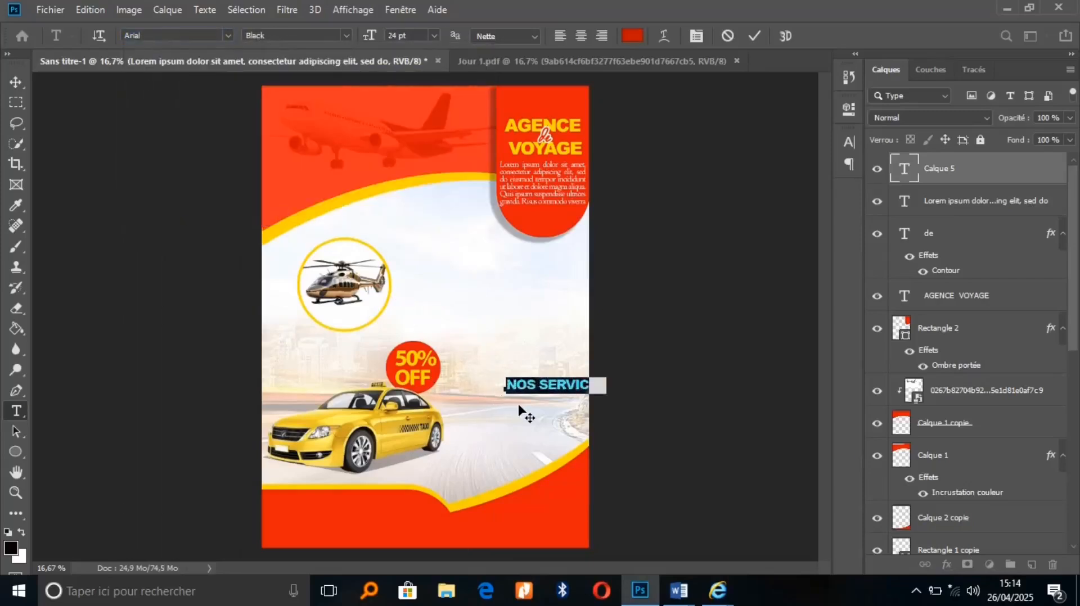
pyautogui.moveTo(526, 415); pyautogui.dragTo(498, 362)
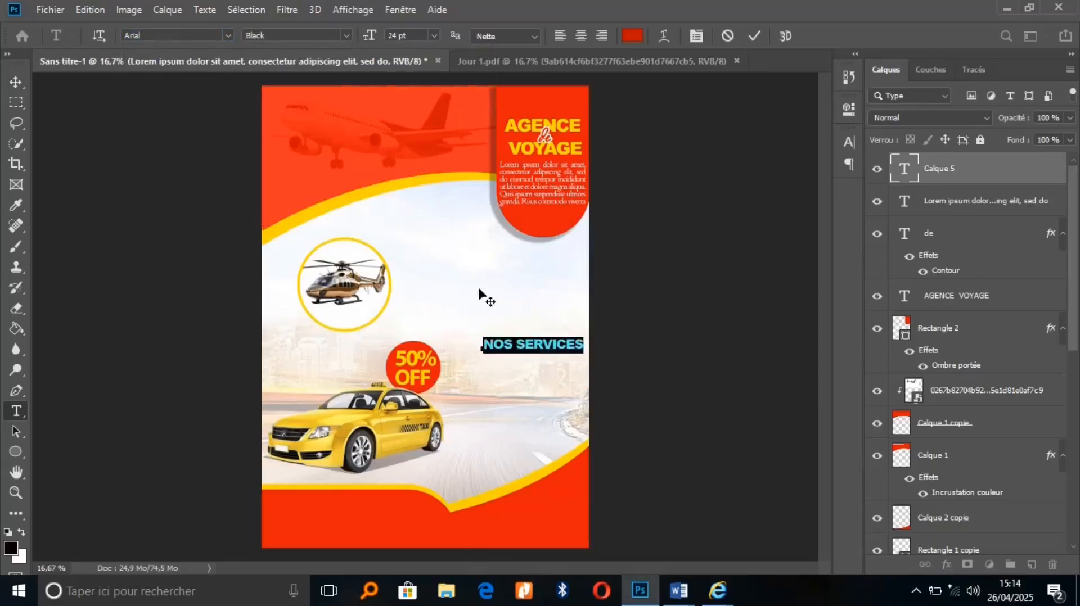
pyautogui.moveTo(370, 42); pyautogui.dragTo(366, 39)
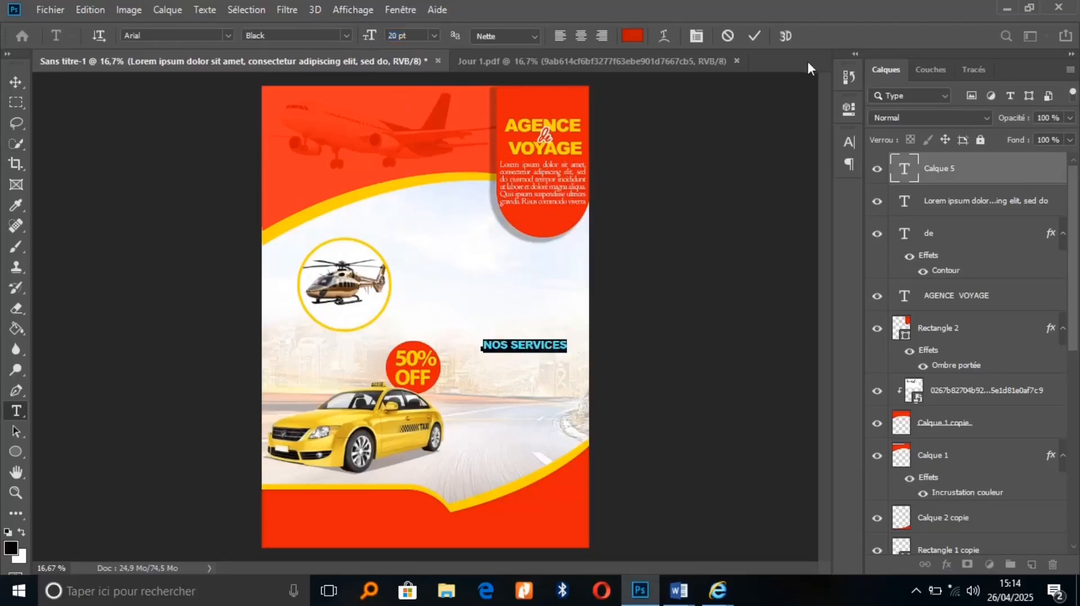
pyautogui.click(753, 35)
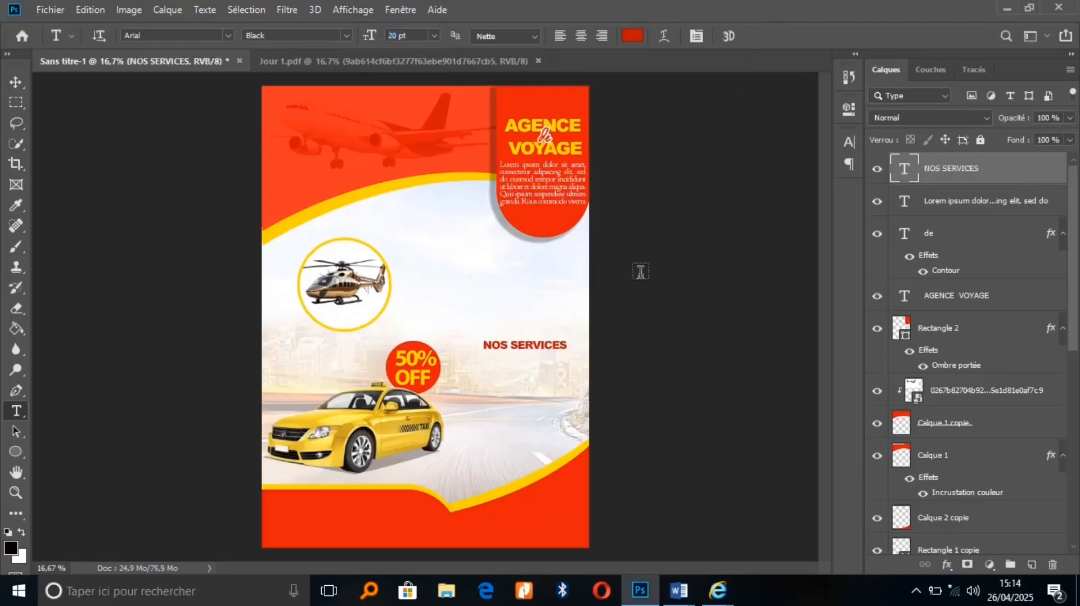
# Raise NOS SERVICES slightly and draw a paragraph text box below it
pyautogui.click(532, 344)
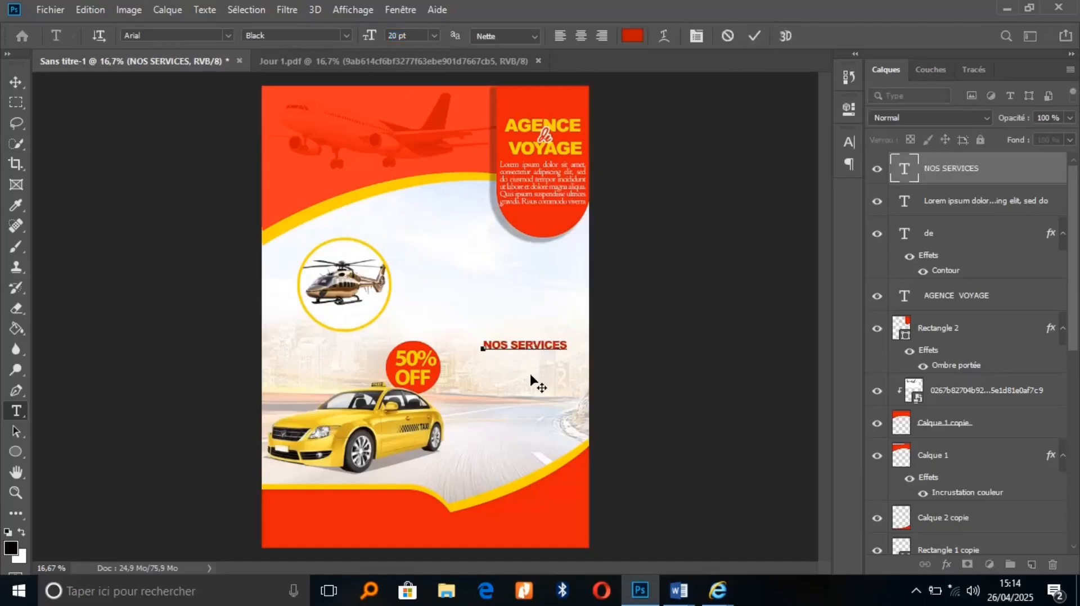
pyautogui.moveTo(535, 381); pyautogui.dragTo(531, 367)
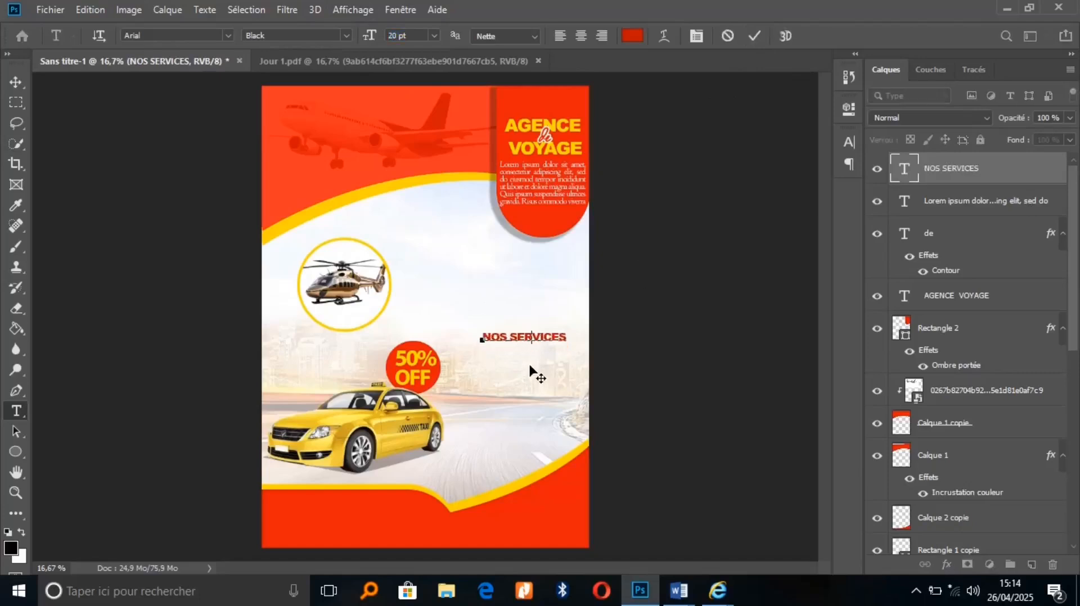
pyautogui.click(758, 36)
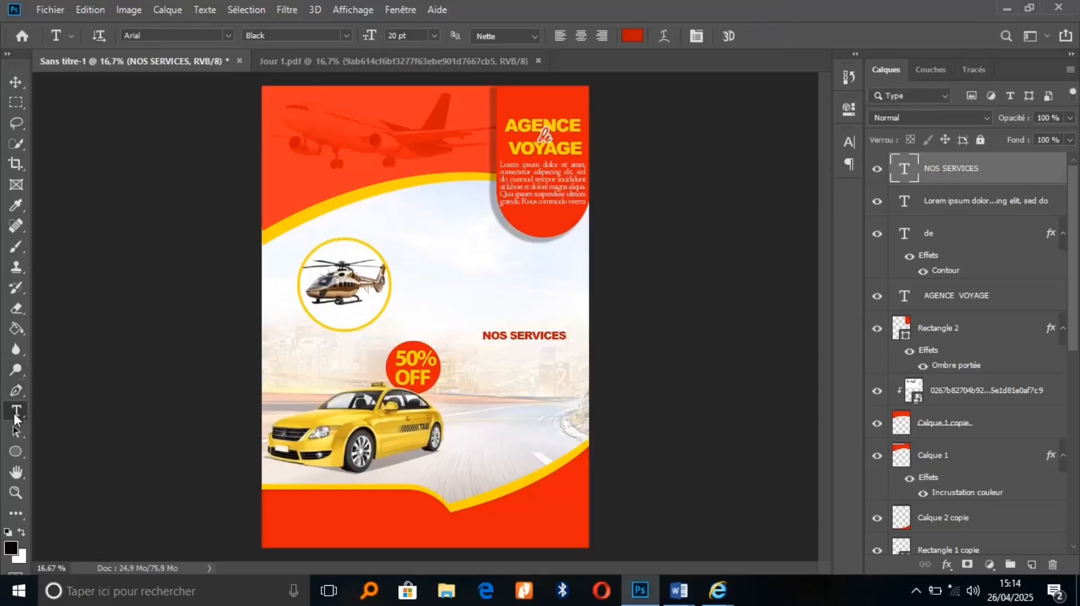
pyautogui.moveTo(459, 351); pyautogui.dragTo(573, 443)
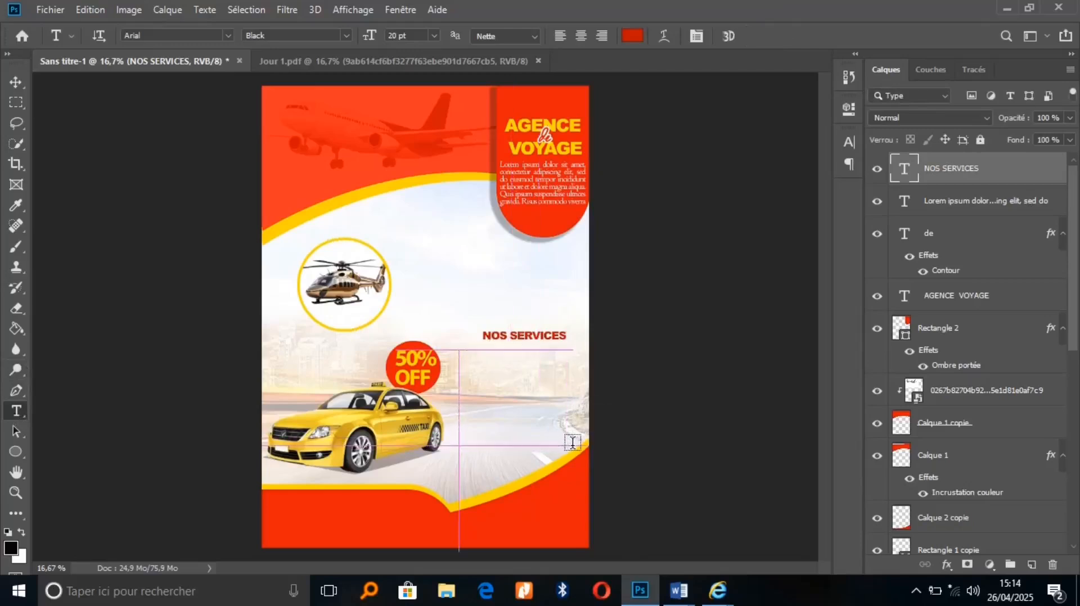
# Set the paragraph to Centaur Regular with 21,44 pt leading
pyautogui.click(202, 32)
pyautogui.write('cEN')
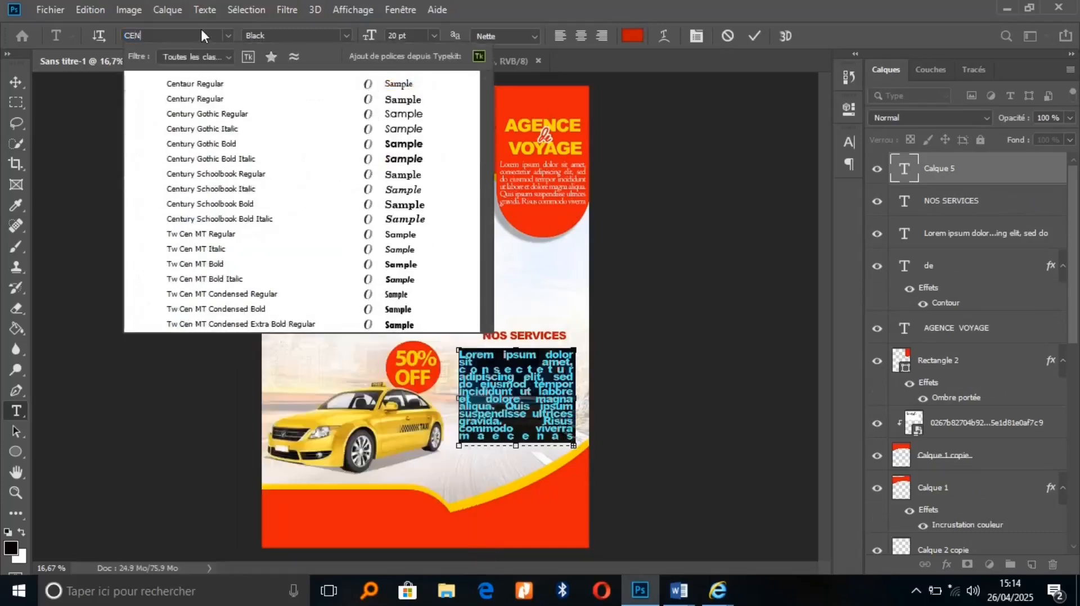
pyautogui.click(212, 84)
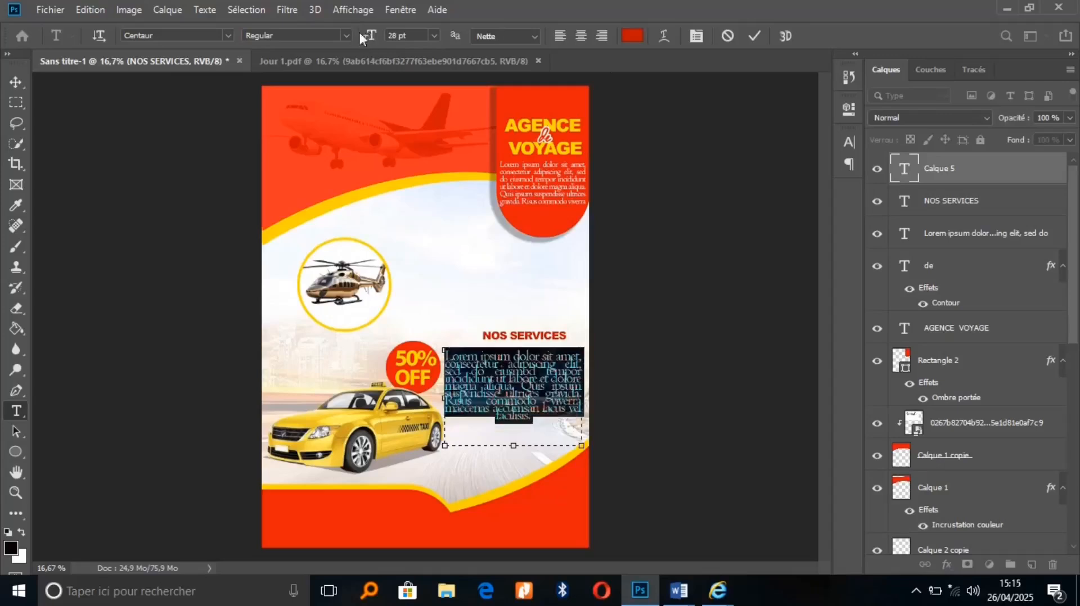
pyautogui.click(696, 35)
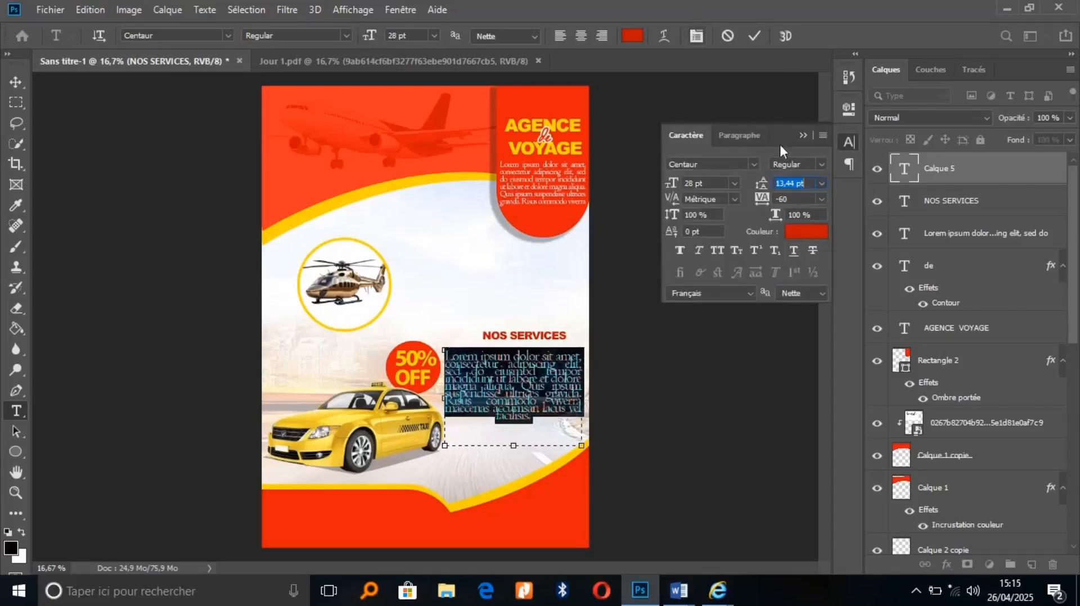
pyautogui.moveTo(763, 182); pyautogui.dragTo(770, 185)
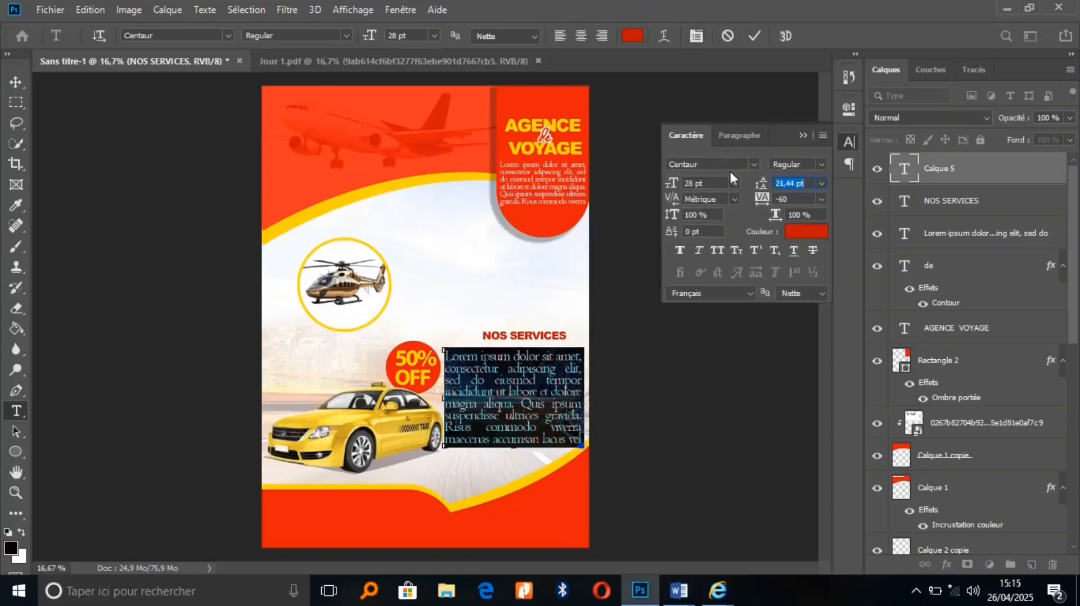
pyautogui.click(696, 37)
pyautogui.click(695, 37)
# Left-align the paragraph, shift it slightly right, colour it near-black, and commit
pyautogui.click(754, 137)
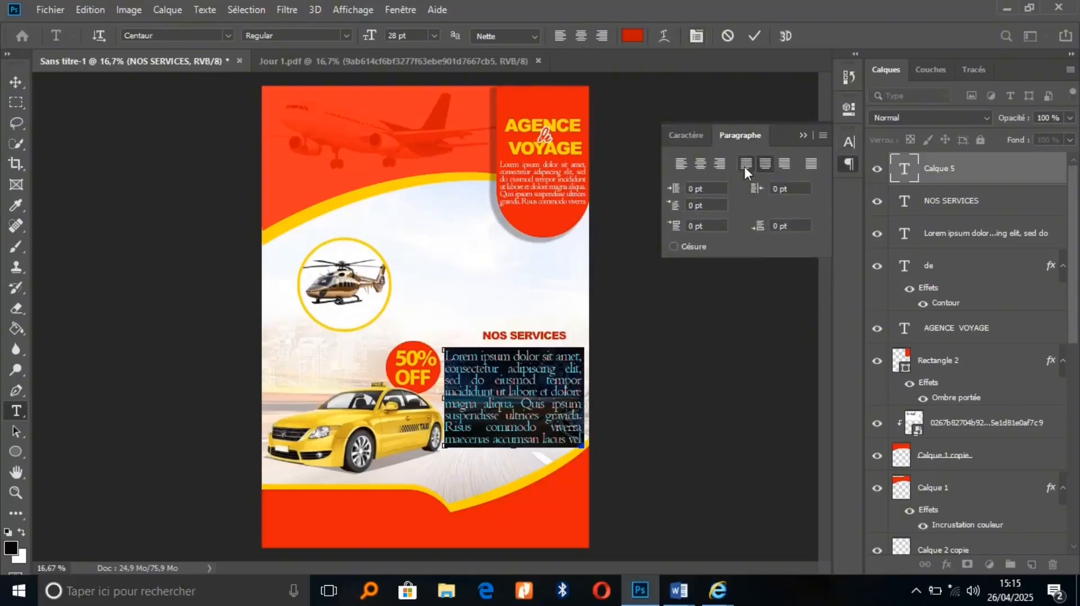
pyautogui.click(807, 164)
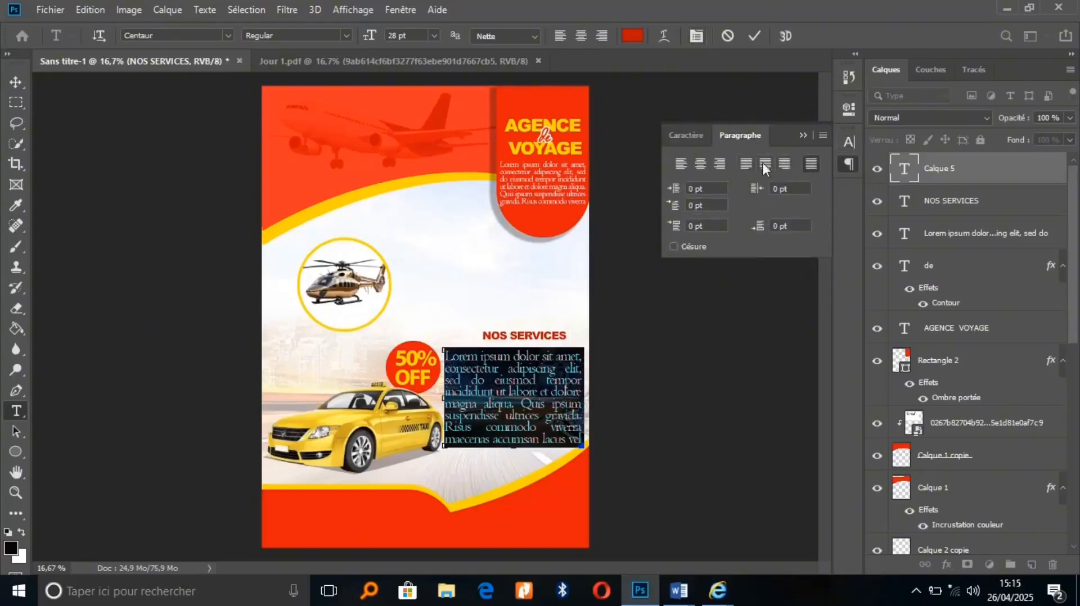
pyautogui.click(680, 163)
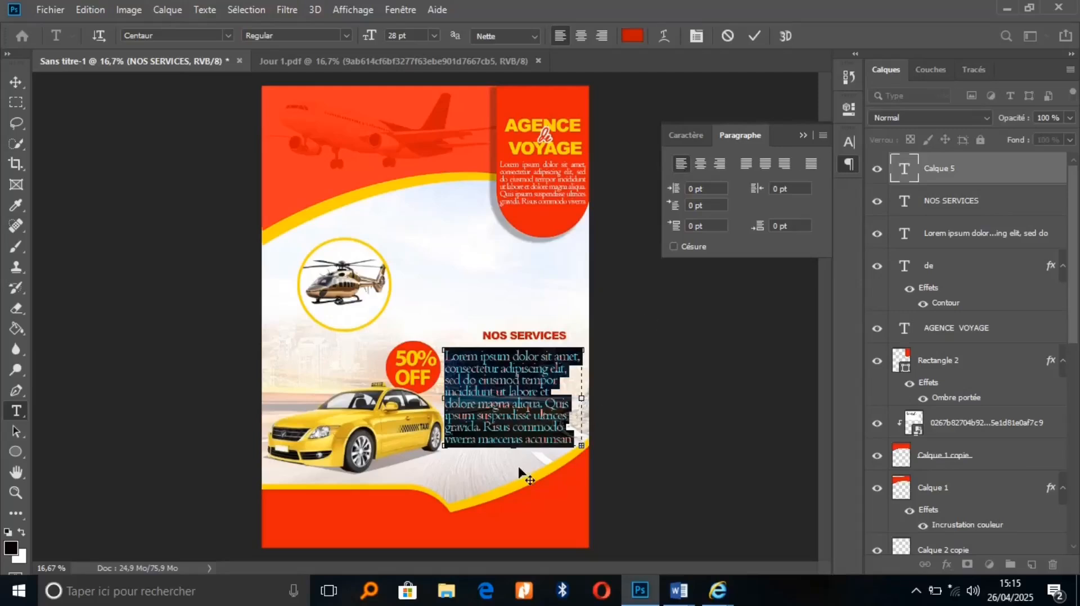
pyautogui.moveTo(521, 469); pyautogui.dragTo(523, 469)
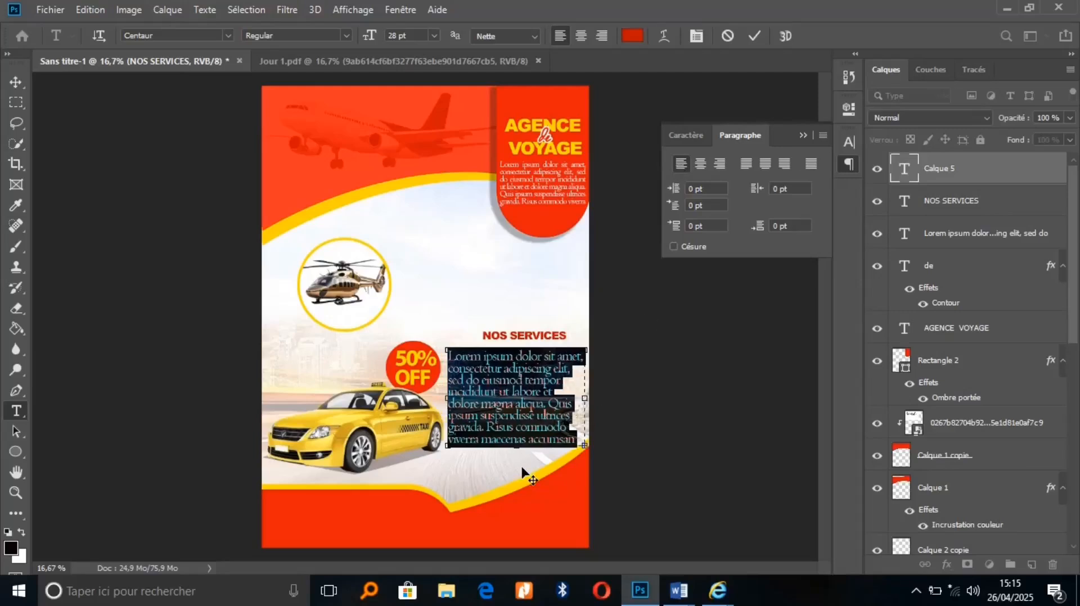
pyautogui.click(632, 35)
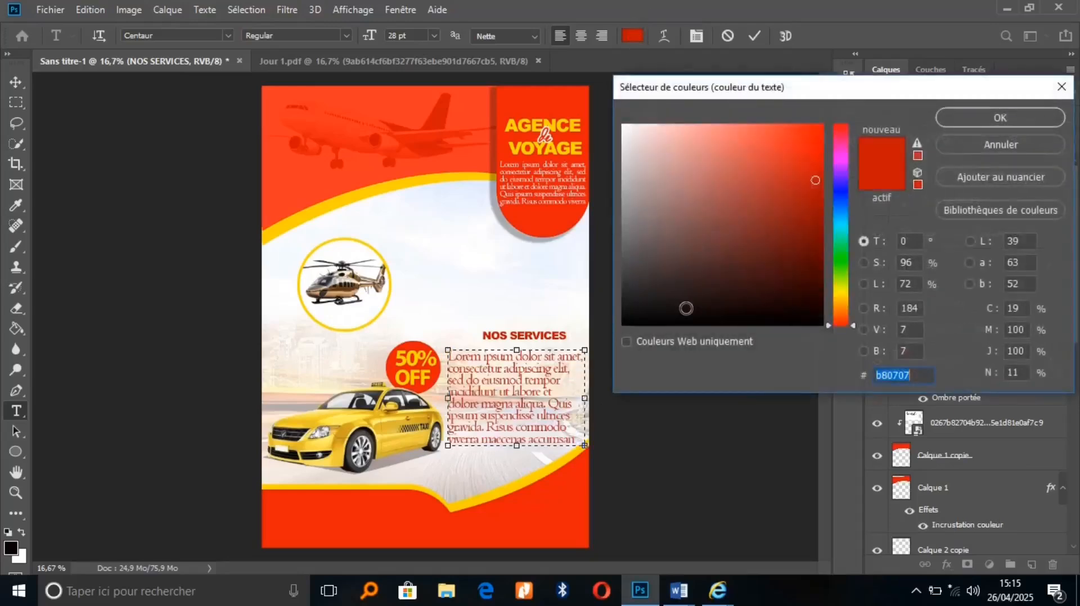
pyautogui.click(816, 323)
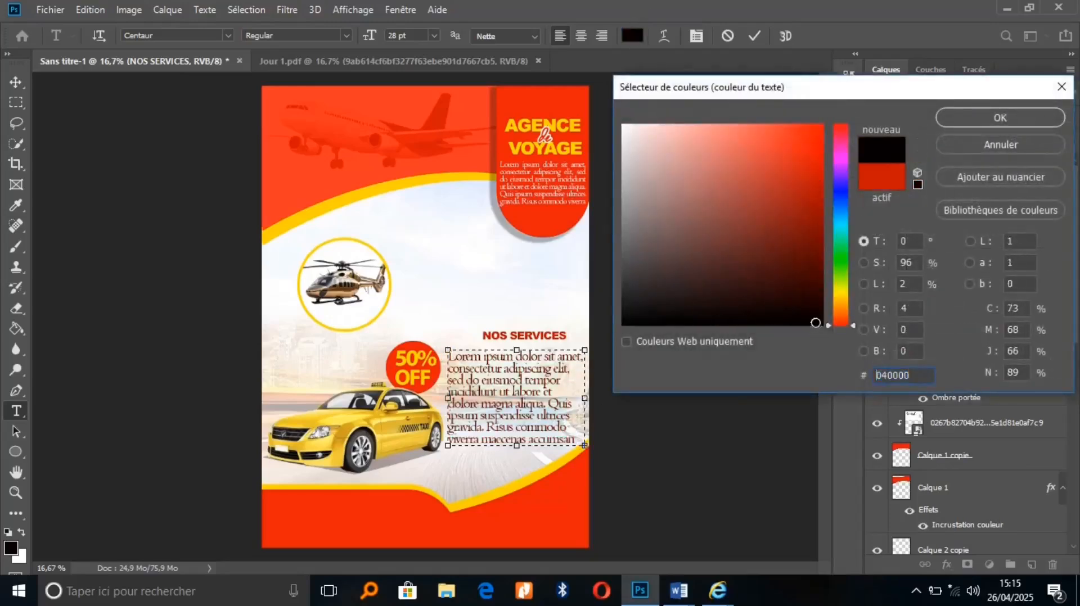
pyautogui.click(976, 119)
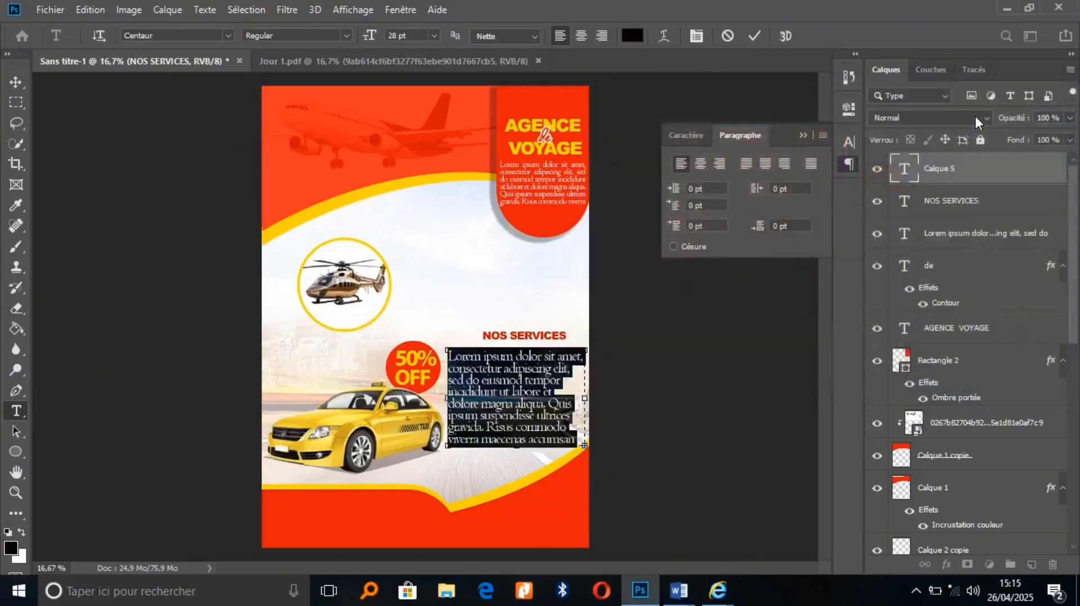
pyautogui.click(804, 137)
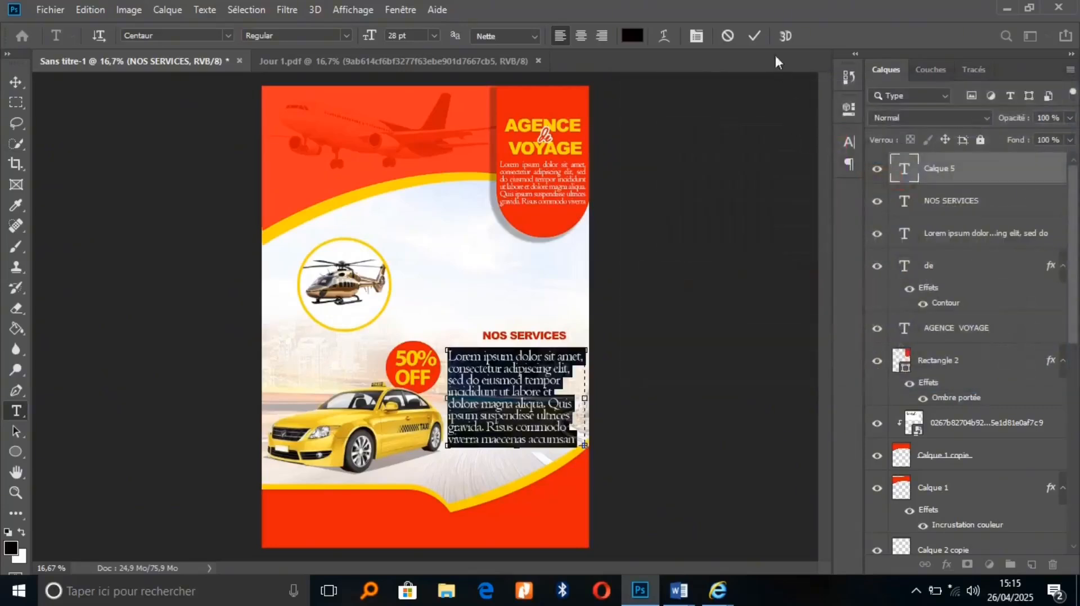
pyautogui.click(756, 35)
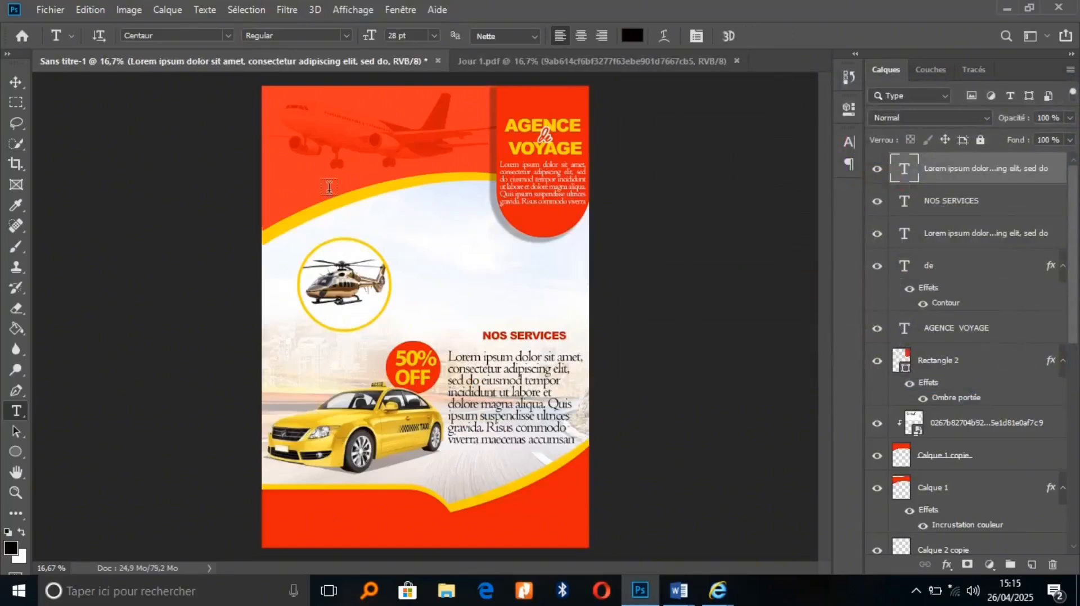
pyautogui.click(16, 82)
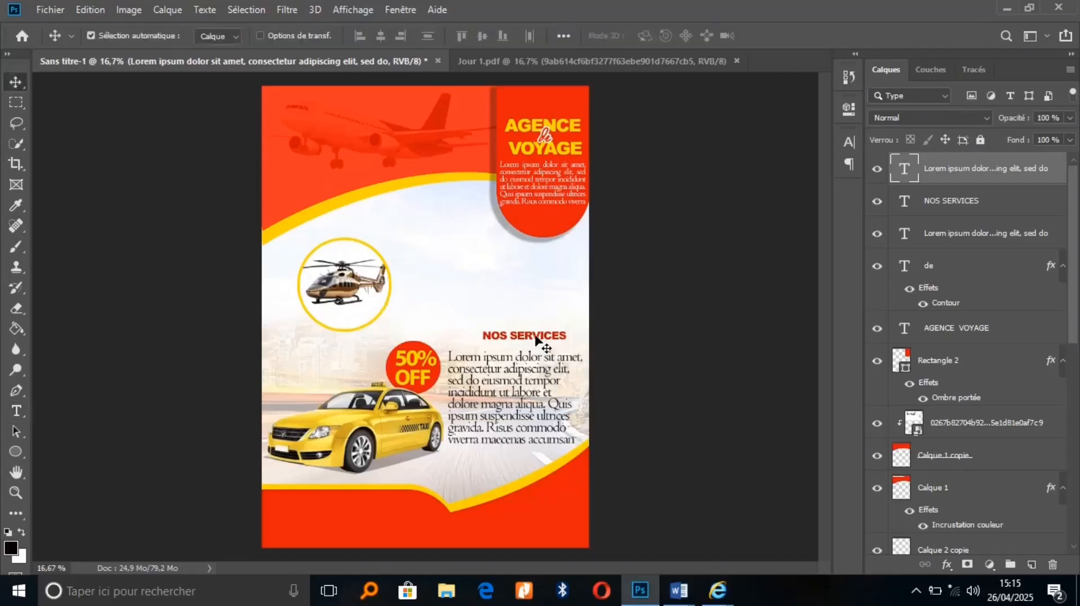
# Align NOS SERVICES with its paragraph, nudge the red banner up, and raise its title and Lorem text
pyautogui.moveTo(525, 339); pyautogui.dragTo(516, 349)
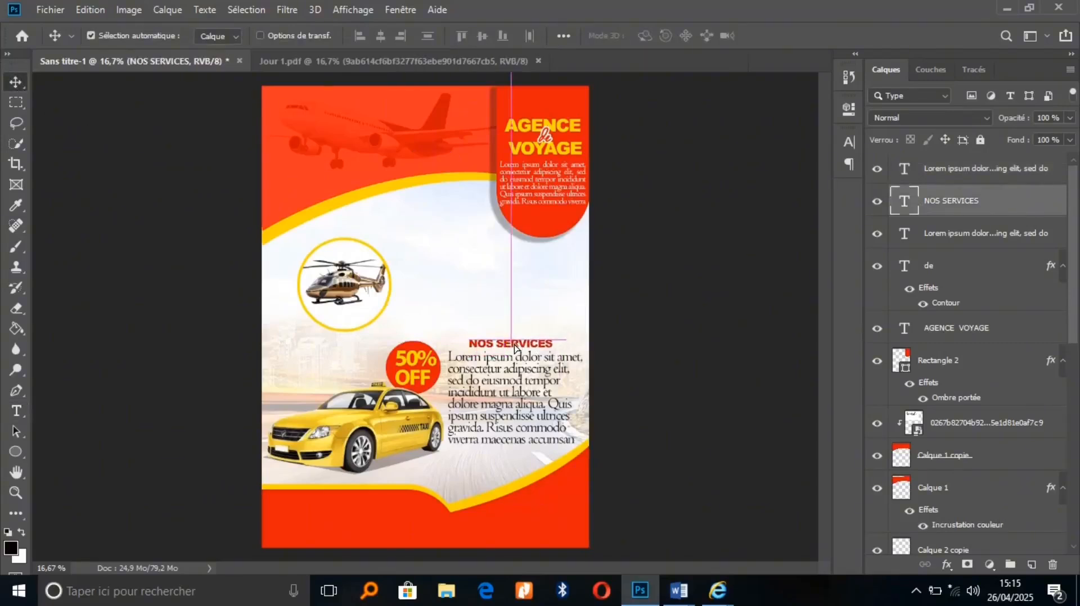
pyautogui.click(538, 225)
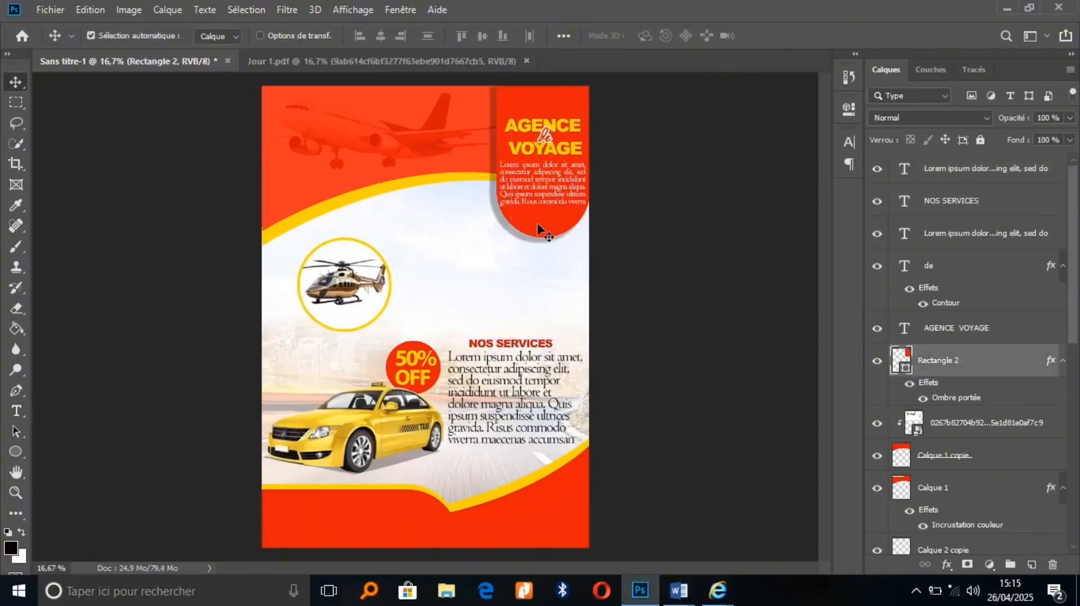
pyautogui.hotkey('shift', 'Up')
pyautogui.hotkey('shift', 'Up')
pyautogui.hotkey('shift', 'Up')
pyautogui.hotkey('shift', 'Up')
pyautogui.hotkey('shift', 'Up')
pyautogui.hotkey('shift', 'Up')
pyautogui.hotkey('shift', 'Up')
pyautogui.hotkey('shift', 'Up')
pyautogui.hotkey('shift', 'Up')
pyautogui.hotkey('shift', 'Up')
pyautogui.hotkey('shift', 'Up')
pyautogui.hotkey('shift', 'Up')
pyautogui.hotkey('shift', 'Up')
pyautogui.hotkey('shift', 'Up')
pyautogui.hotkey('shift', 'Up')
pyautogui.hotkey('shift', 'Up')
pyautogui.hotkey('shift', 'Up')
pyautogui.hotkey('shift', 'Up')
pyautogui.hotkey('shift', 'Up')
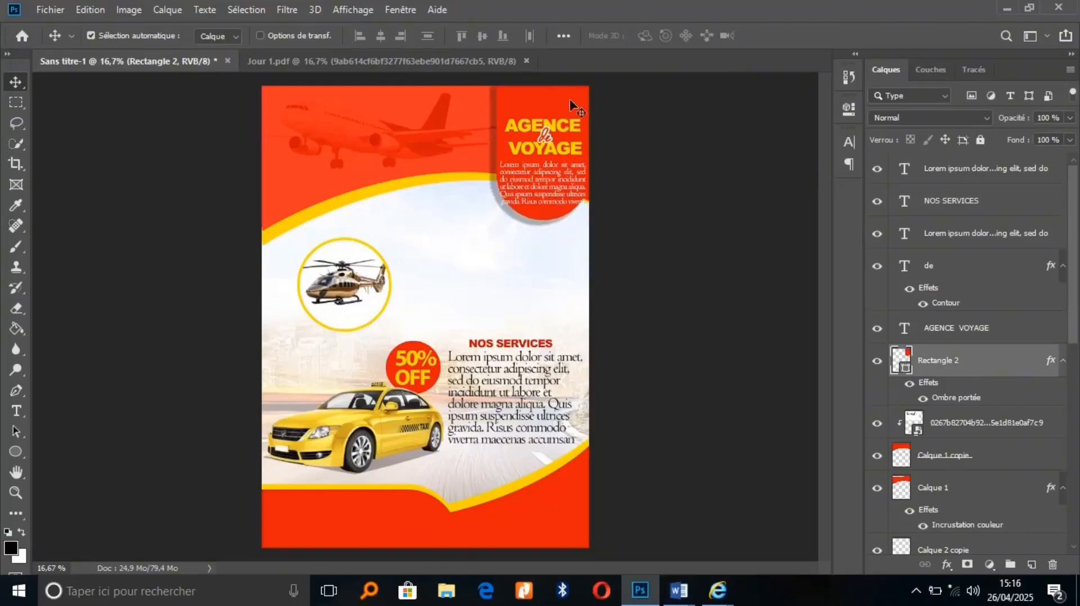
pyautogui.moveTo(565, 132)
pyautogui.mouseDown()
pyautogui.moveTo(565, 108)
pyautogui.moveTo(547, 120)
pyautogui.mouseUp()
pyautogui.moveTo(554, 173); pyautogui.dragTo(550, 152)
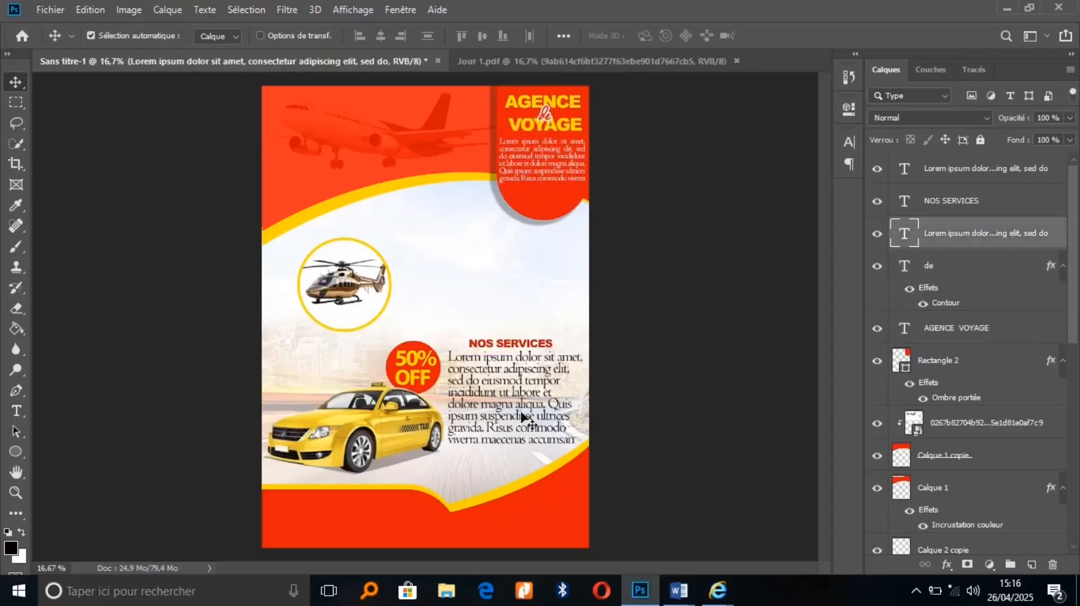
# Start a new text line right of the helicopter in the red sampled from NOS SERVICES
pyautogui.click(16, 412)
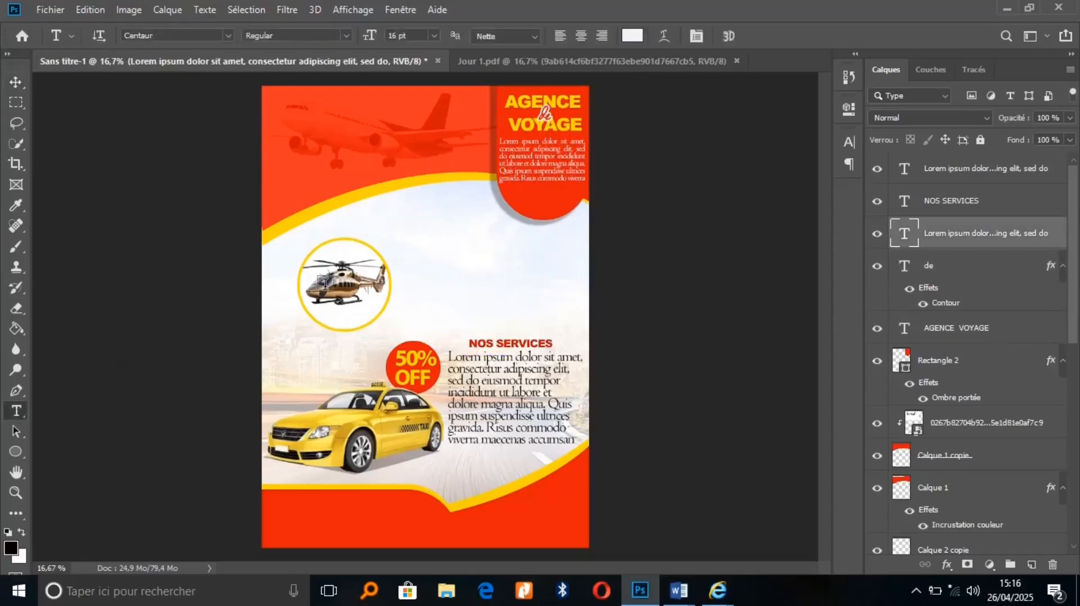
pyautogui.click(492, 278)
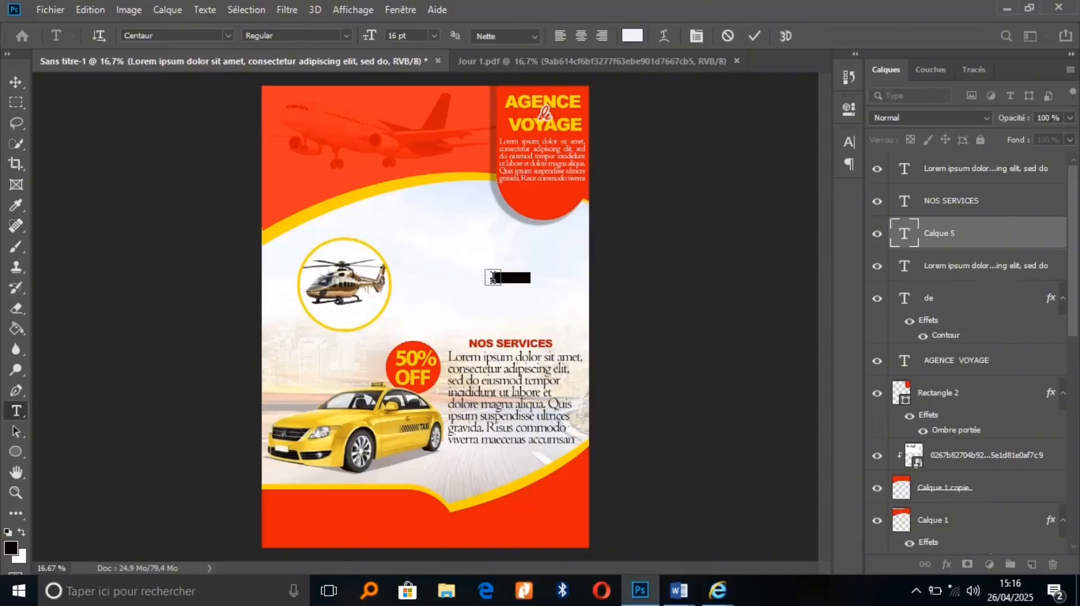
pyautogui.press('BackSpace')
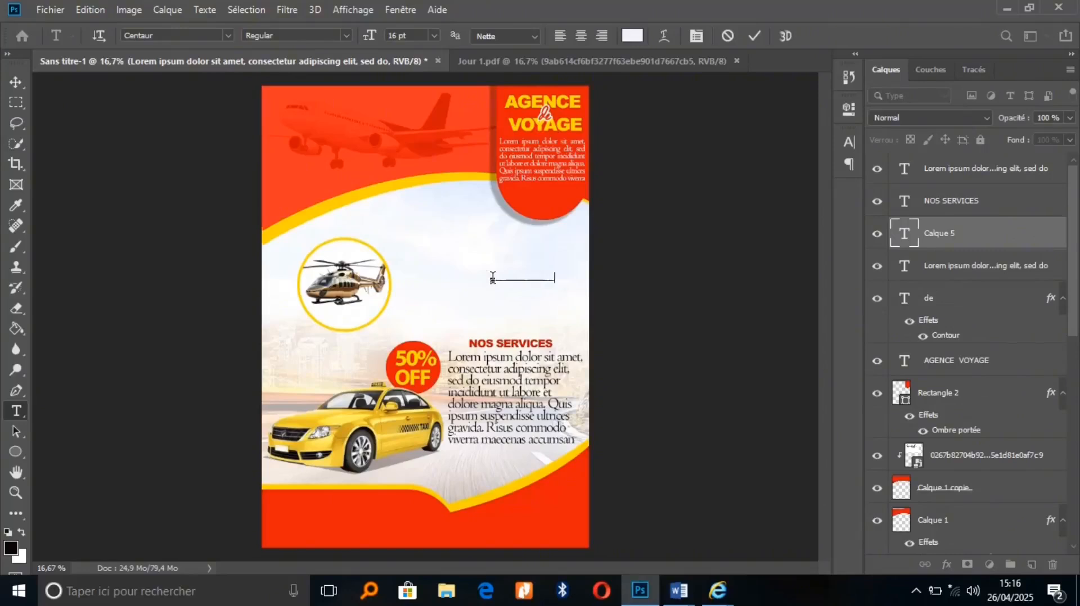
pyautogui.hotkey('ctrl', 'a')
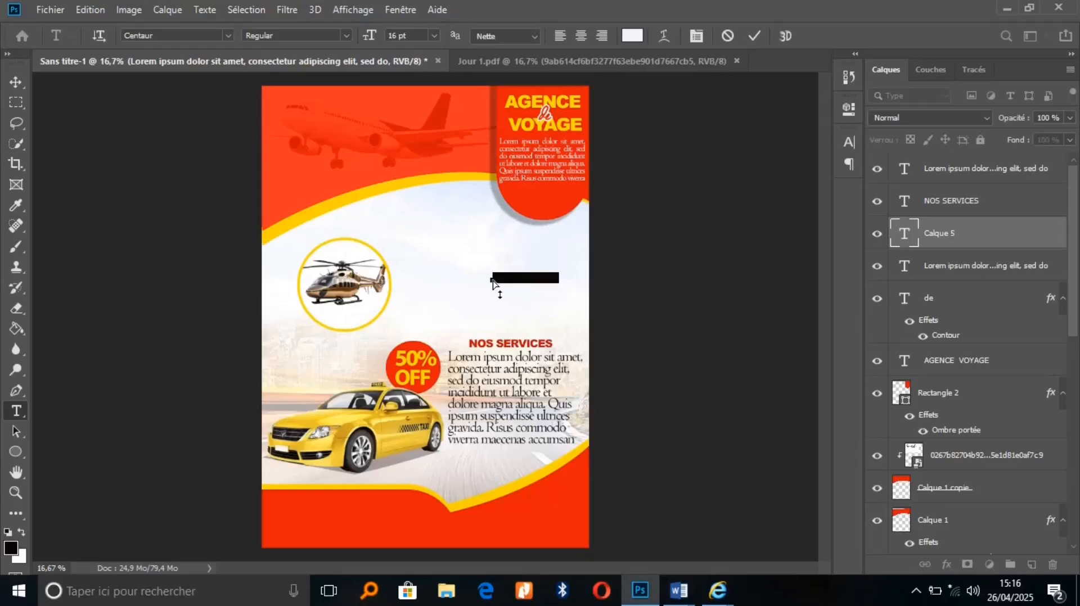
pyautogui.click(632, 36)
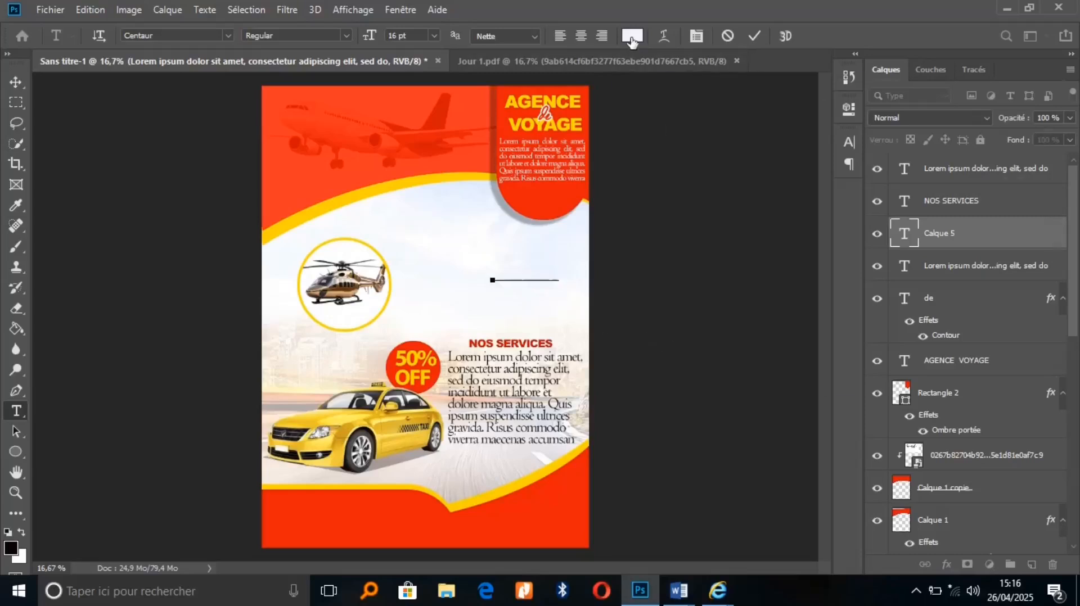
pyautogui.click(507, 343)
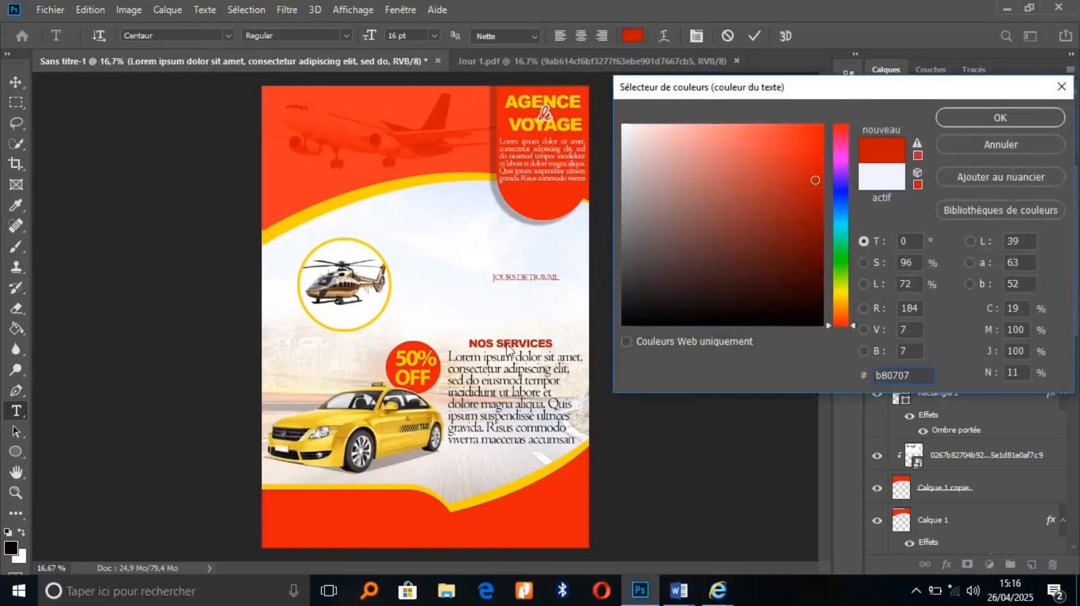
pyautogui.click(953, 116)
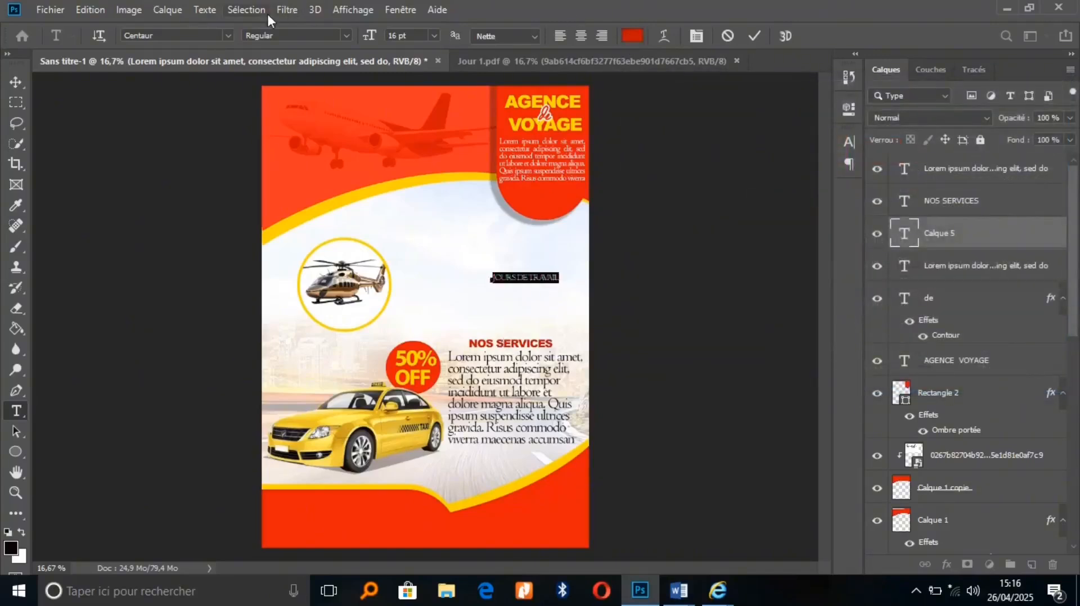
# Set JOURS DE TRAVAIL in Arial Black at 18 pt and move it up-left
pyautogui.click(204, 37)
pyautogui.write('ARIAL')
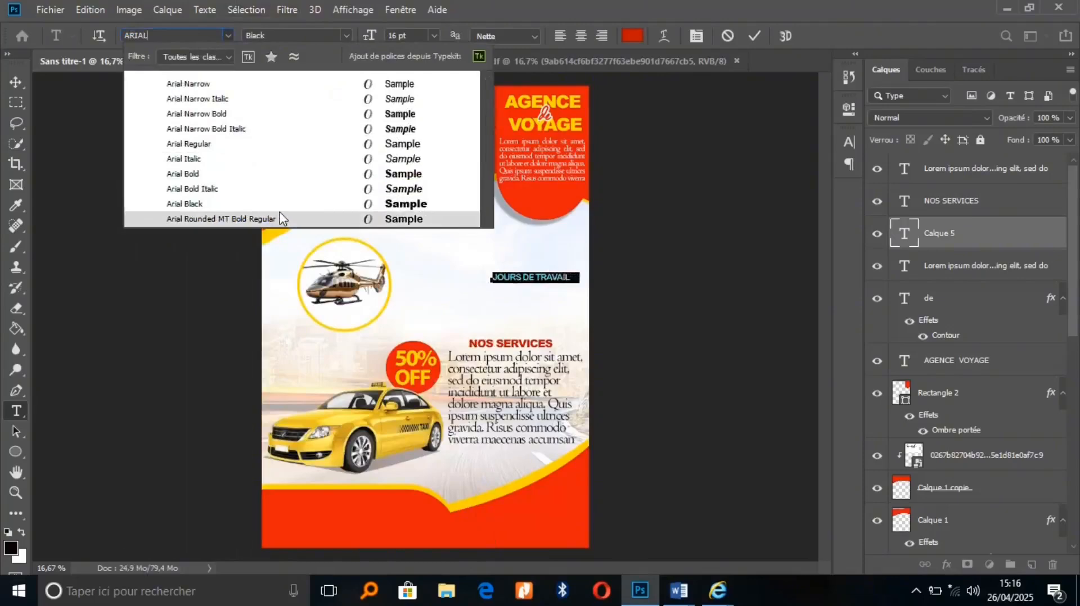
pyautogui.press('Return')
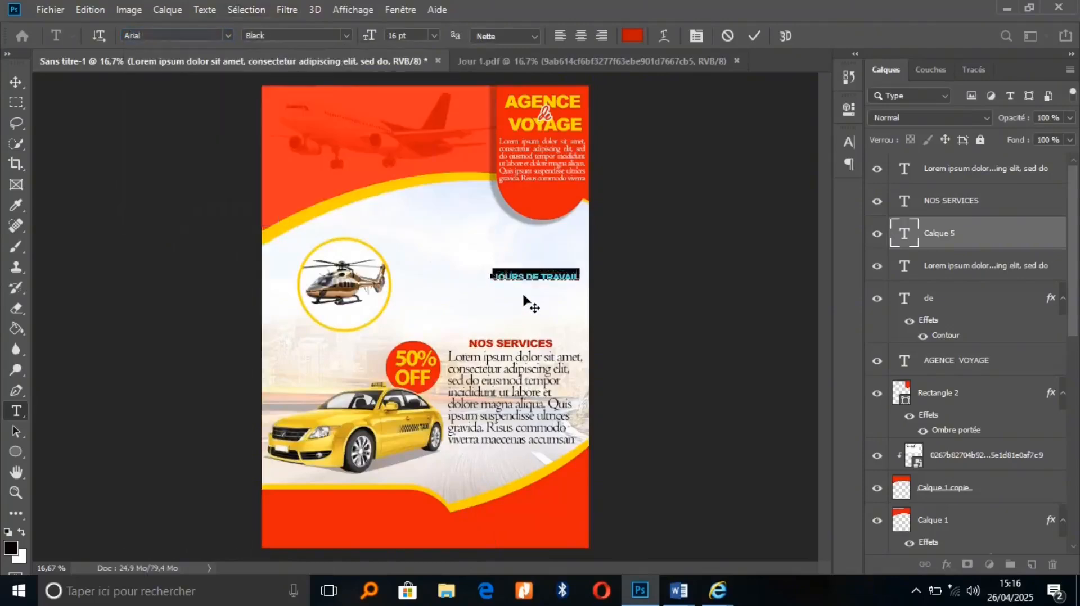
pyautogui.moveTo(527, 304); pyautogui.dragTo(513, 282)
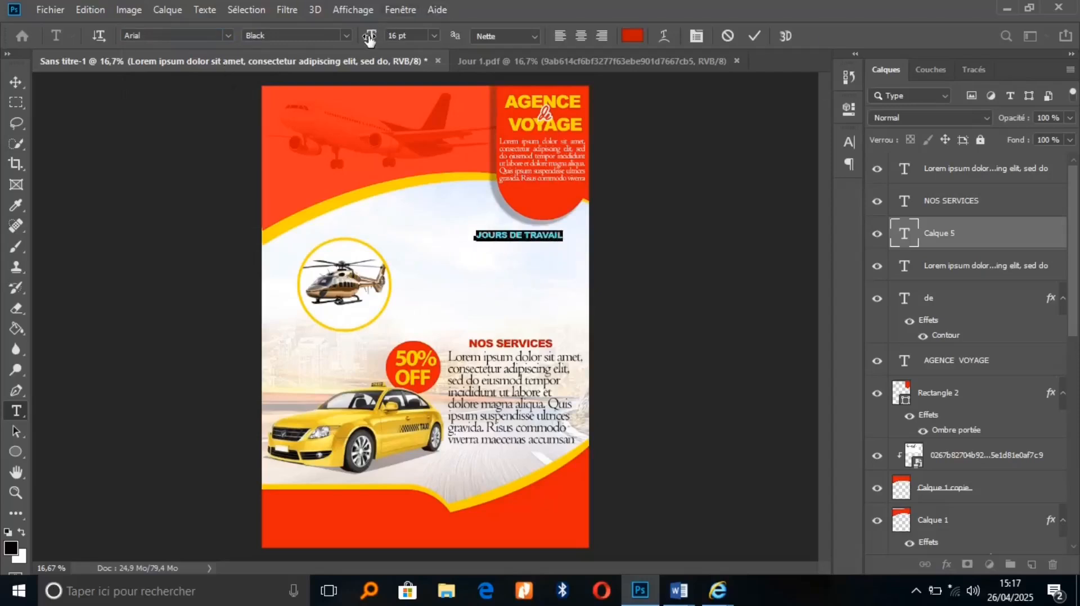
pyautogui.moveTo(370, 38); pyautogui.dragTo(376, 38)
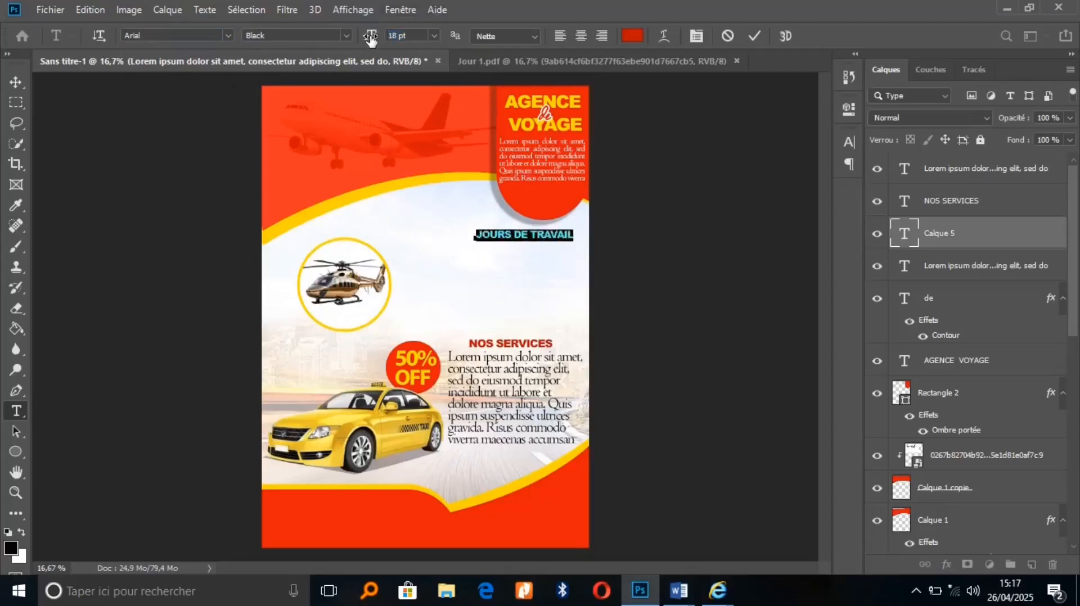
pyautogui.click(754, 36)
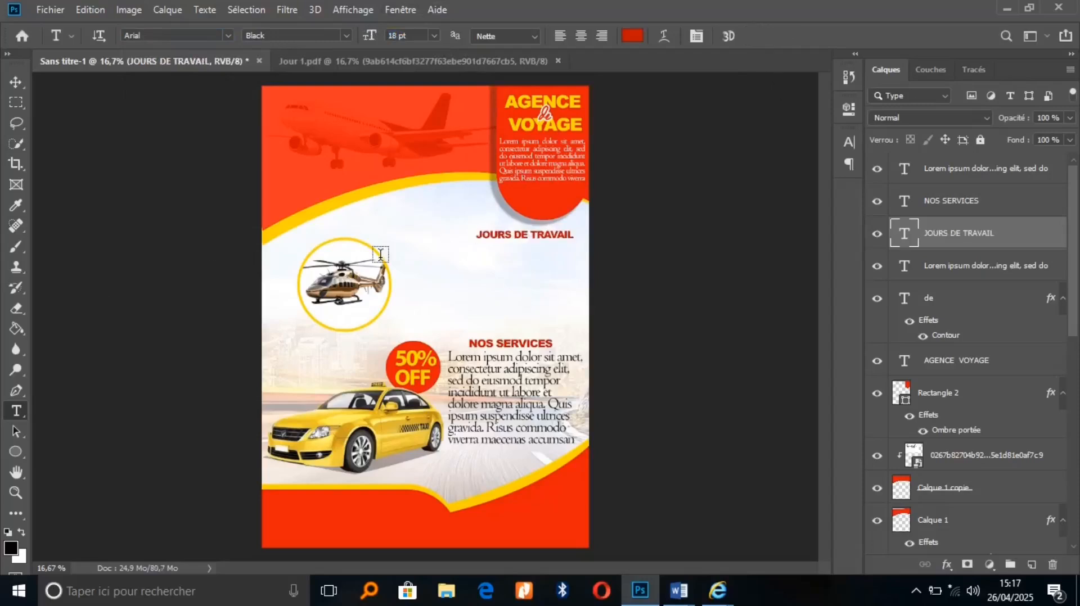
# Fill a paragraph box below JOURS DE TRAVAIL with two copies of Centaur Lorem ipsum
pyautogui.moveTo(459, 245); pyautogui.dragTo(595, 336)
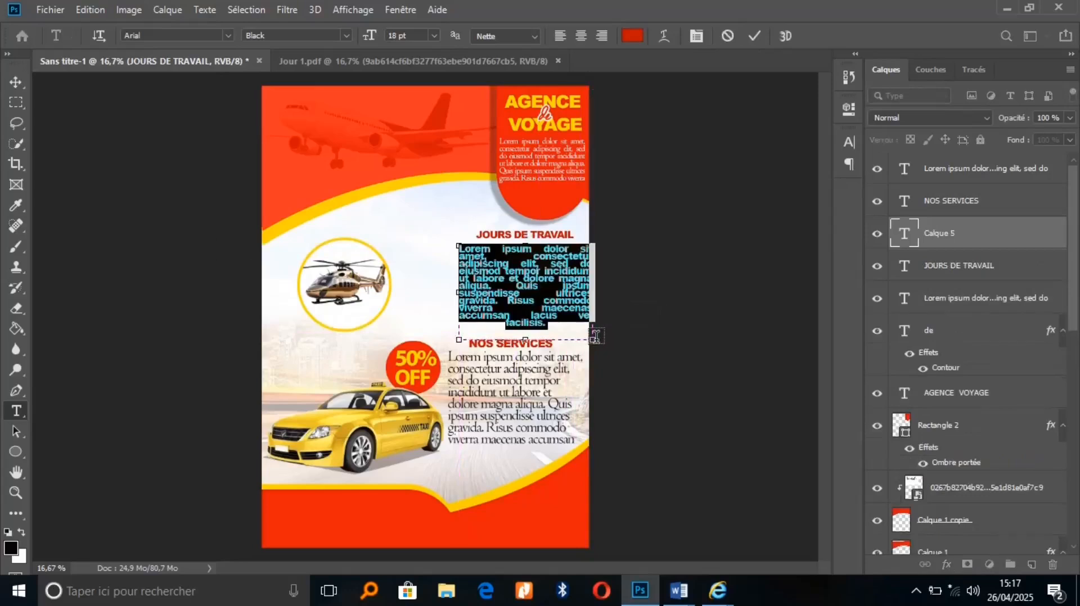
pyautogui.click(185, 35)
pyautogui.write('CENT')
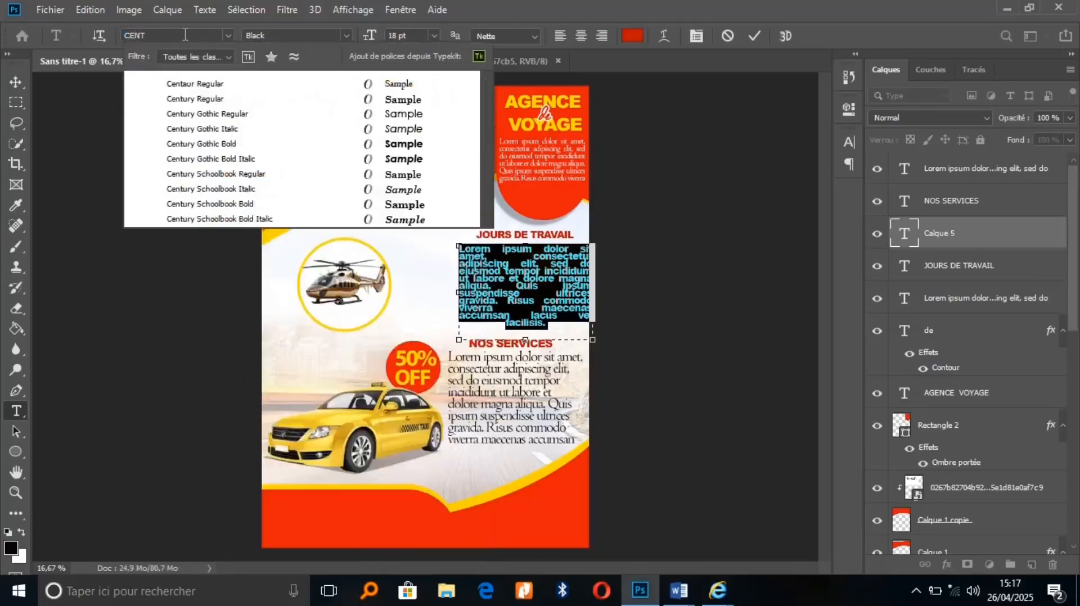
pyautogui.click(256, 85)
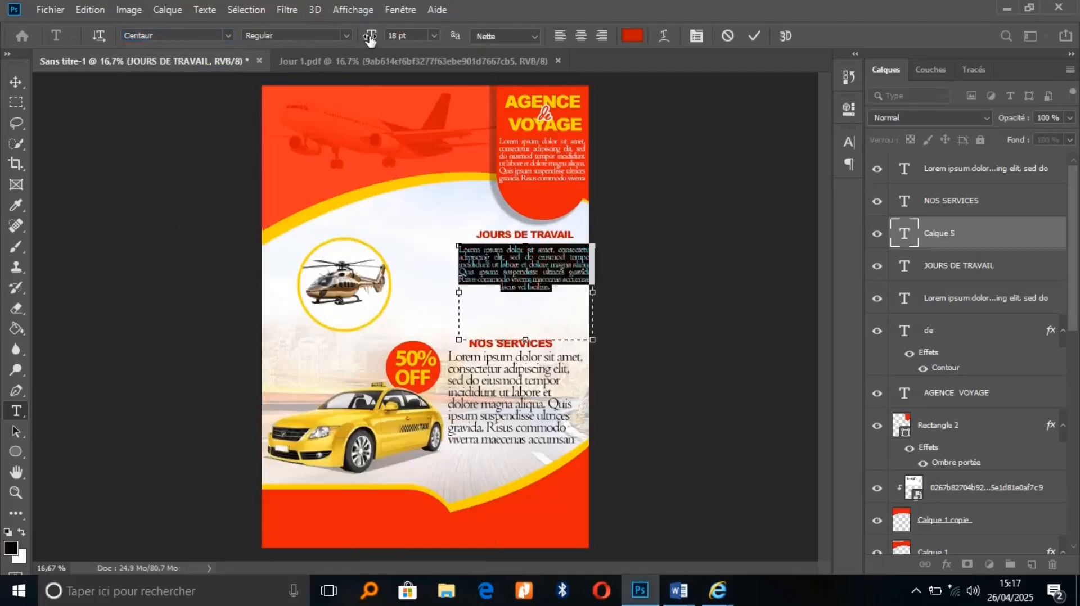
pyautogui.moveTo(371, 39); pyautogui.dragTo(370, 39)
pyautogui.click(557, 296)
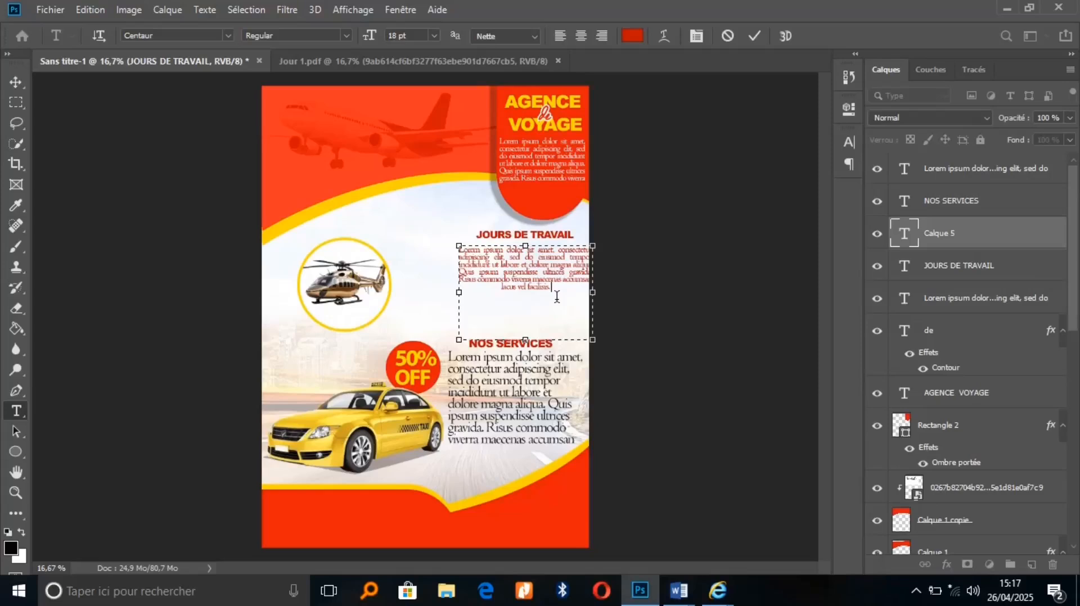
pyautogui.write('Lorem ipsum dolor sit amet, consectetur adipiscing elit, sed do eiusmod tempor incididunt ut labore et dolore magna aliqua. Quis ipsum suspendisse ultrices gravida. Risus commodo viverra maecenas accumsan lacus vel facilisis.')
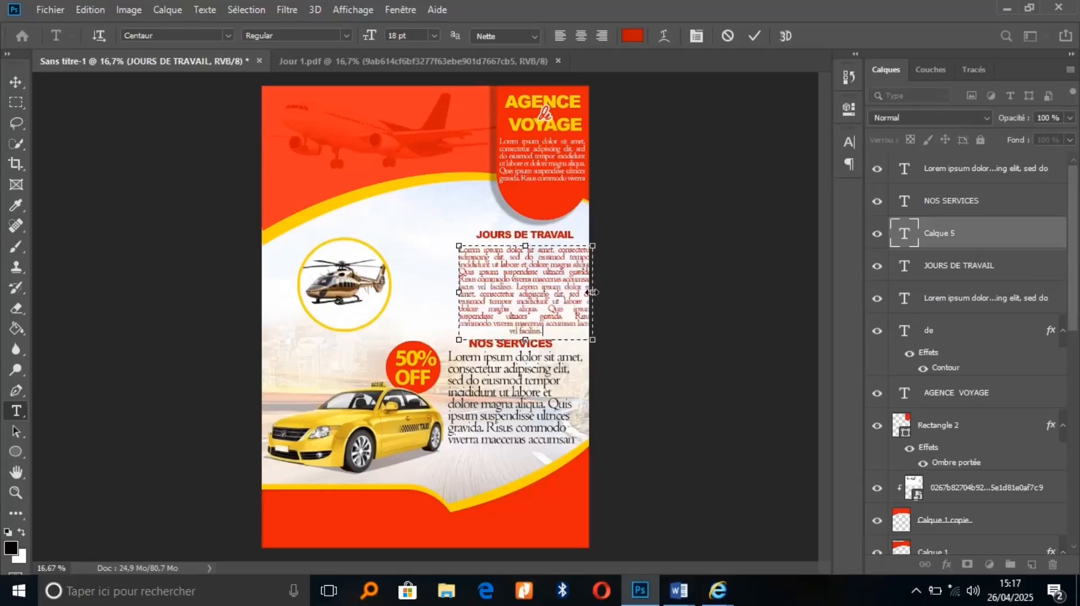
# Resize the text box and colour the body text near-black 050000
pyautogui.moveTo(593, 293); pyautogui.dragTo(584, 294)
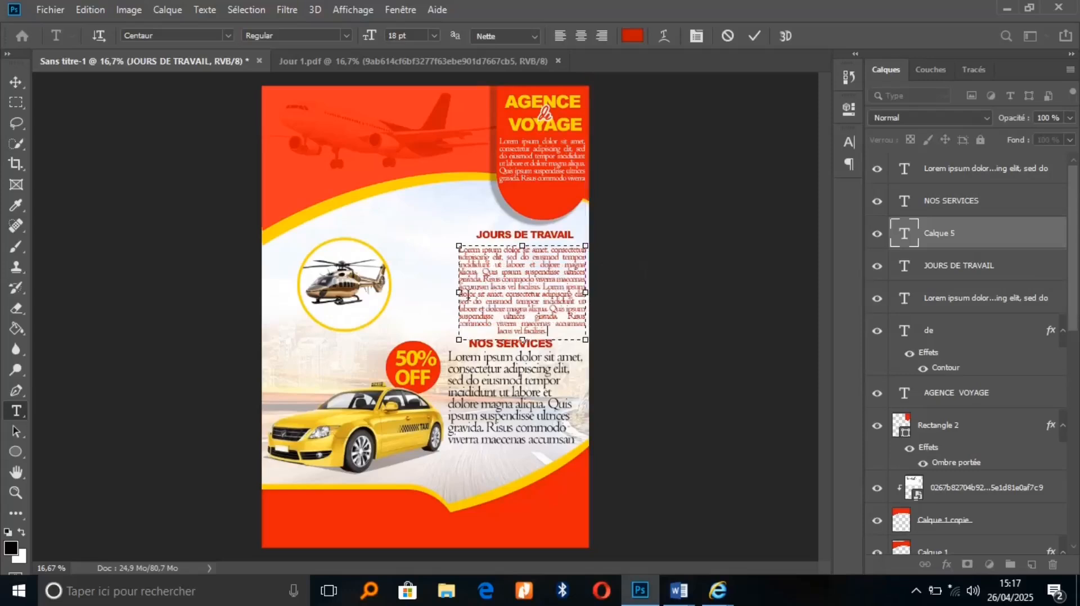
pyautogui.moveTo(458, 293); pyautogui.dragTo(450, 292)
pyautogui.hotkey('ctrl', 'a')
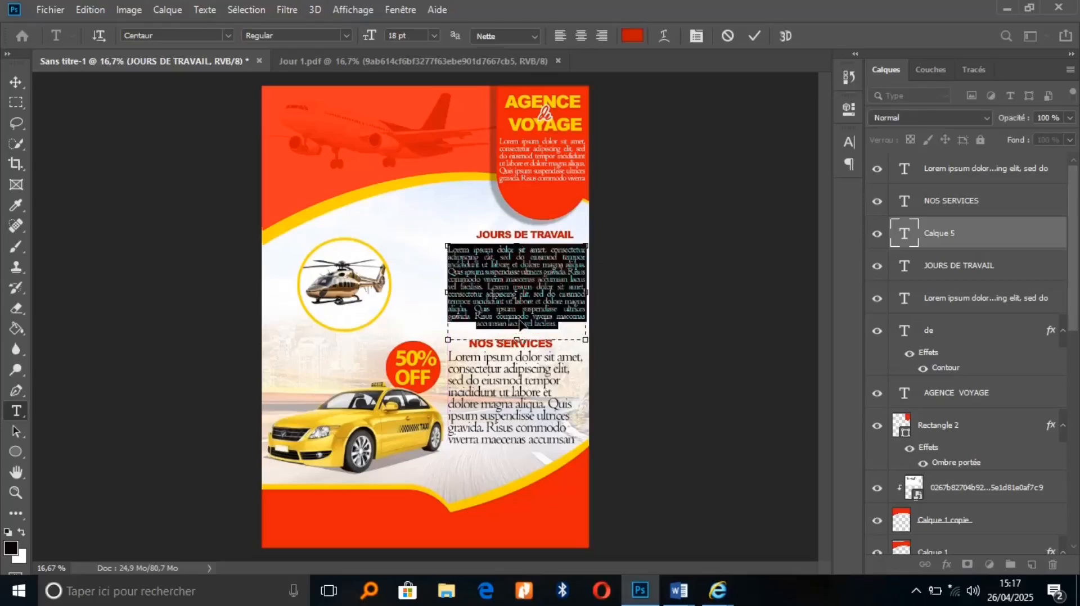
pyautogui.click(632, 35)
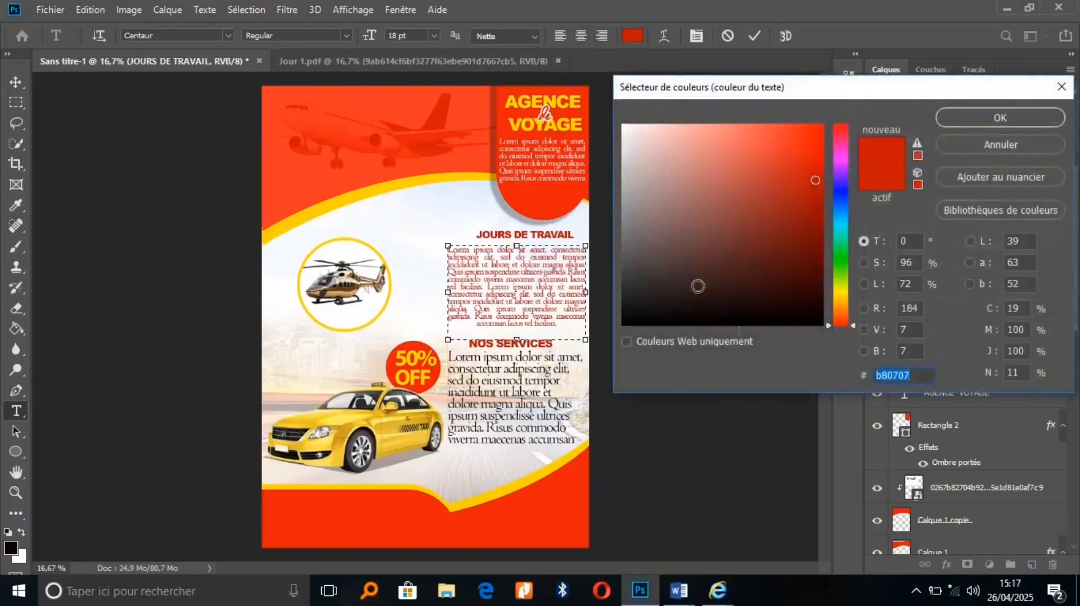
pyautogui.click(813, 322)
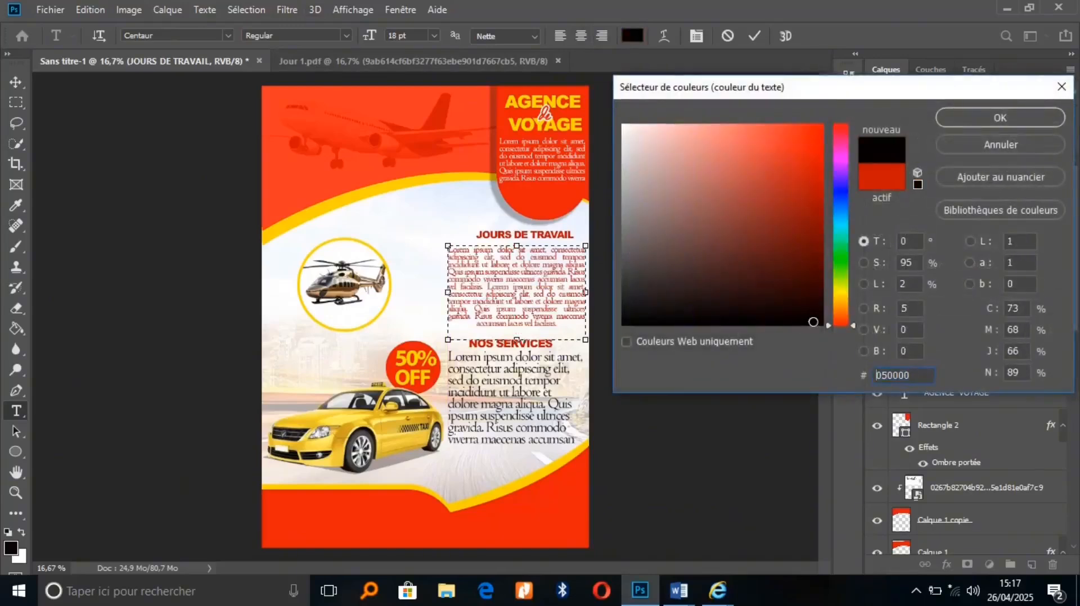
pyautogui.click(991, 125)
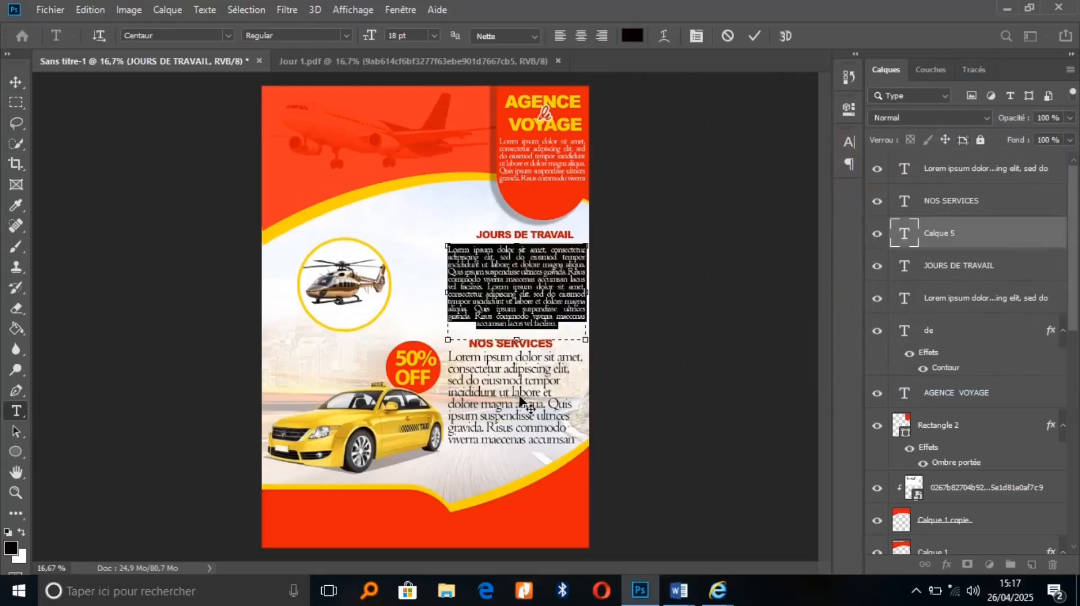
pyautogui.click(754, 37)
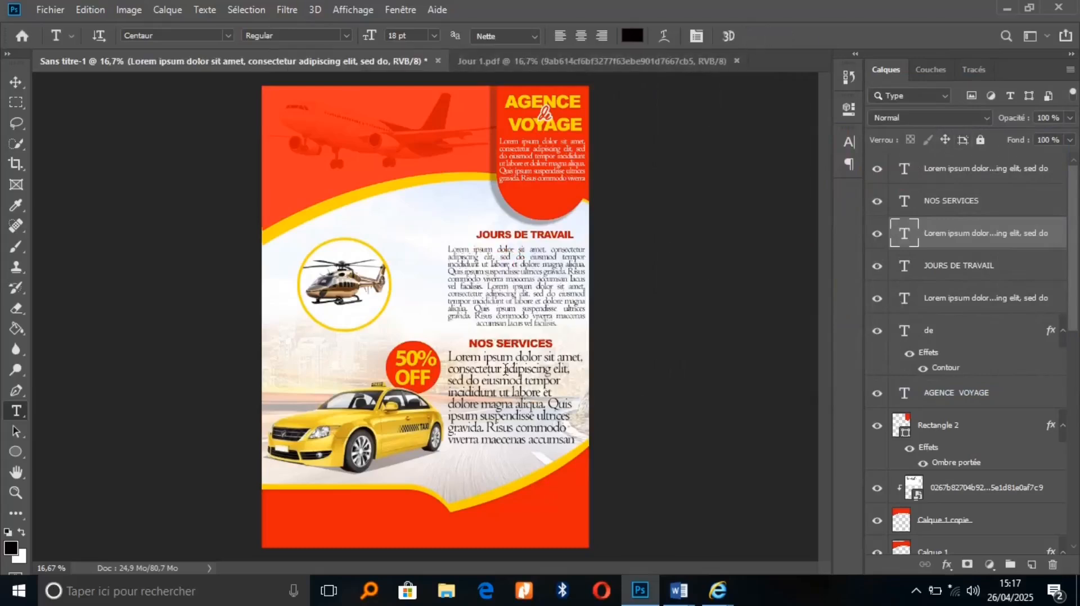
# Set the NOS SERVICES body text to 19 pt with 15,44 pt leading
pyautogui.click(532, 396)
pyautogui.hotkey('ctrl', 'a')
pyautogui.hotkey('ctrl', 'c')
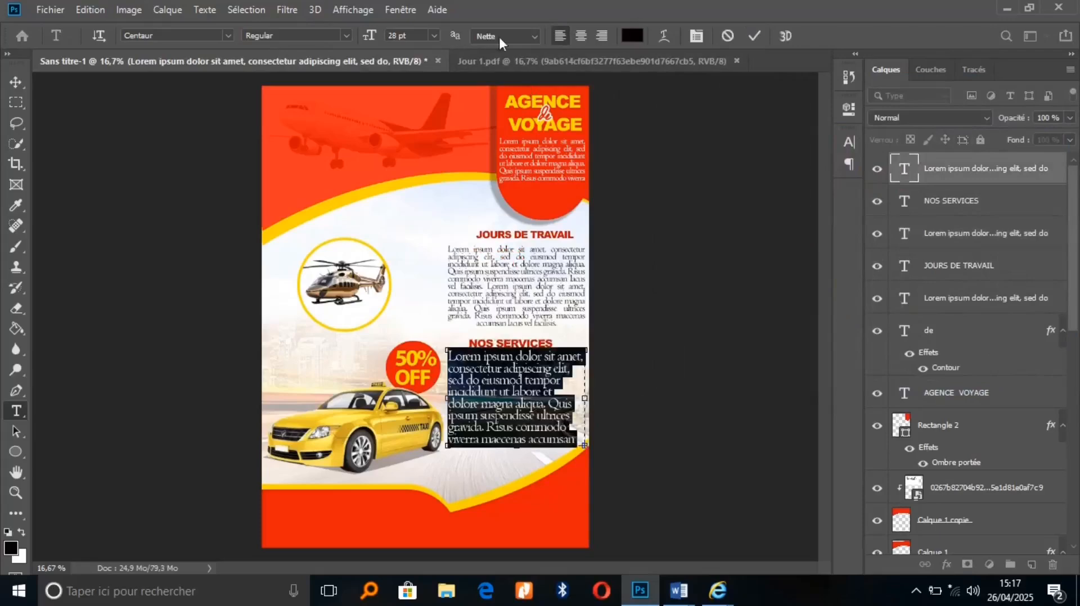
pyautogui.moveTo(373, 37); pyautogui.dragTo(369, 38)
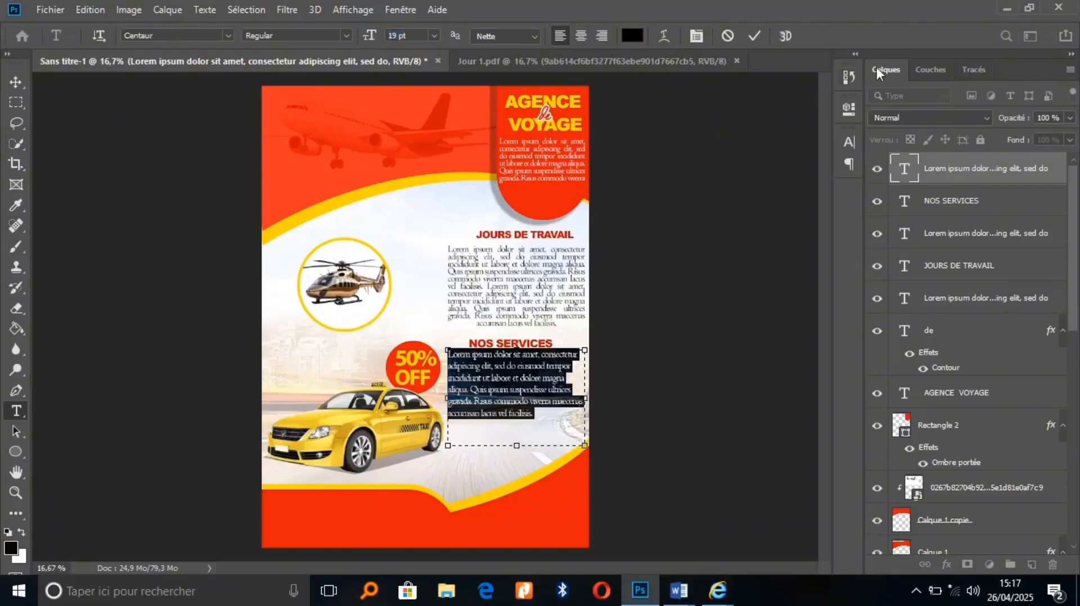
pyautogui.click(849, 142)
pyautogui.click(782, 181)
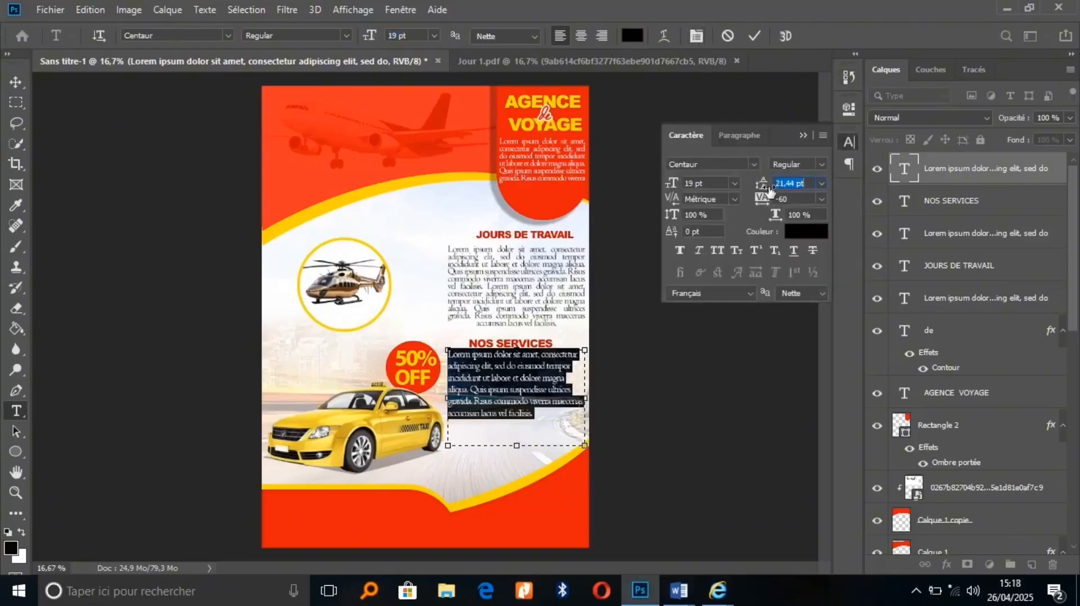
pyautogui.moveTo(769, 190); pyautogui.dragTo(766, 191)
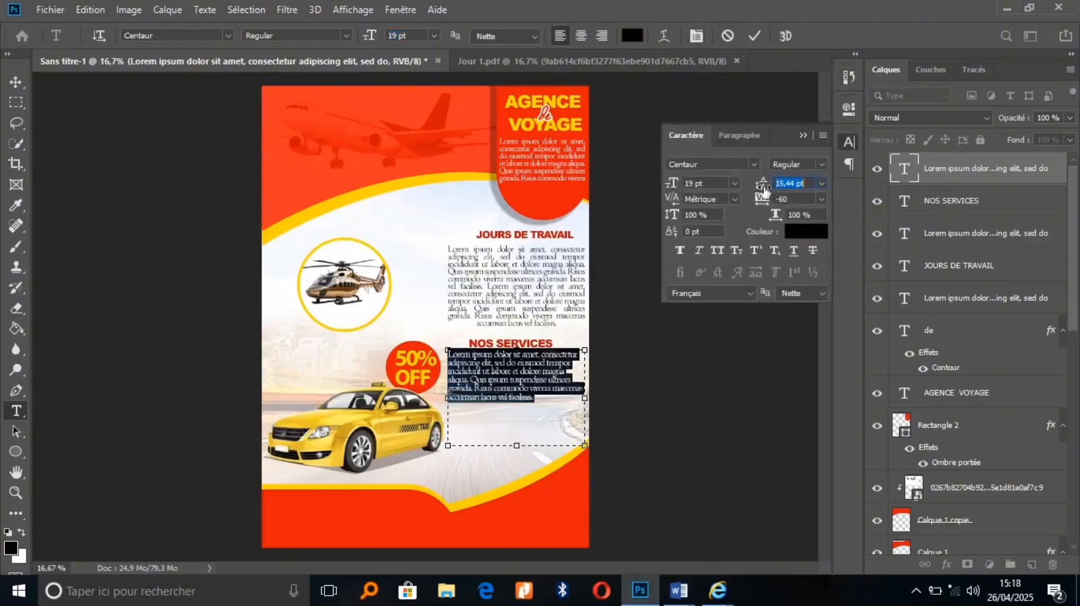
# Justify it with the last line centred and paste a second Lorem ipsum after 'facilisis.'
pyautogui.click(746, 137)
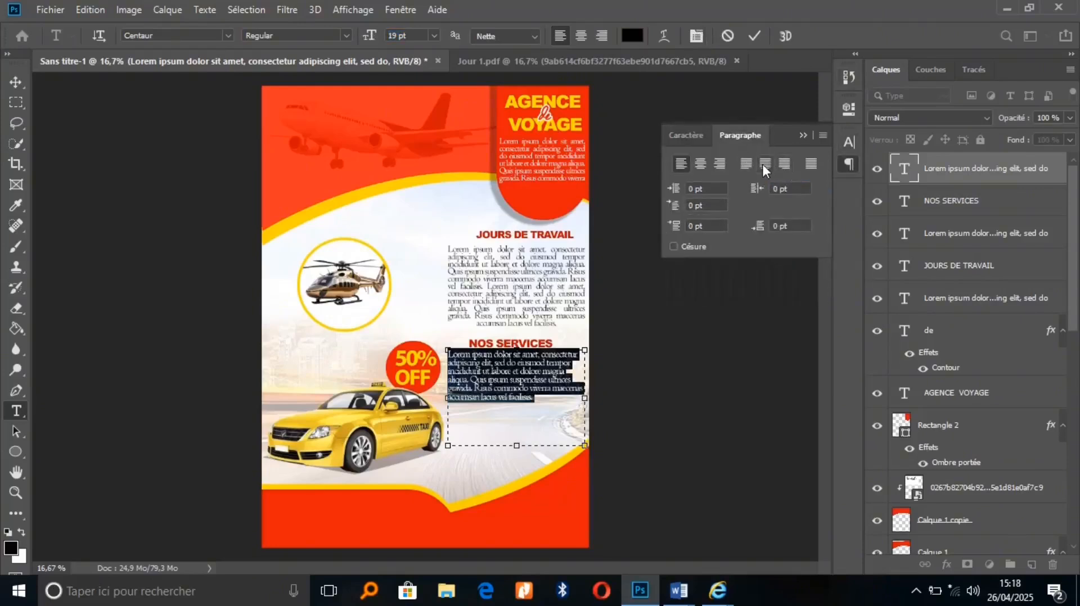
pyautogui.click(764, 164)
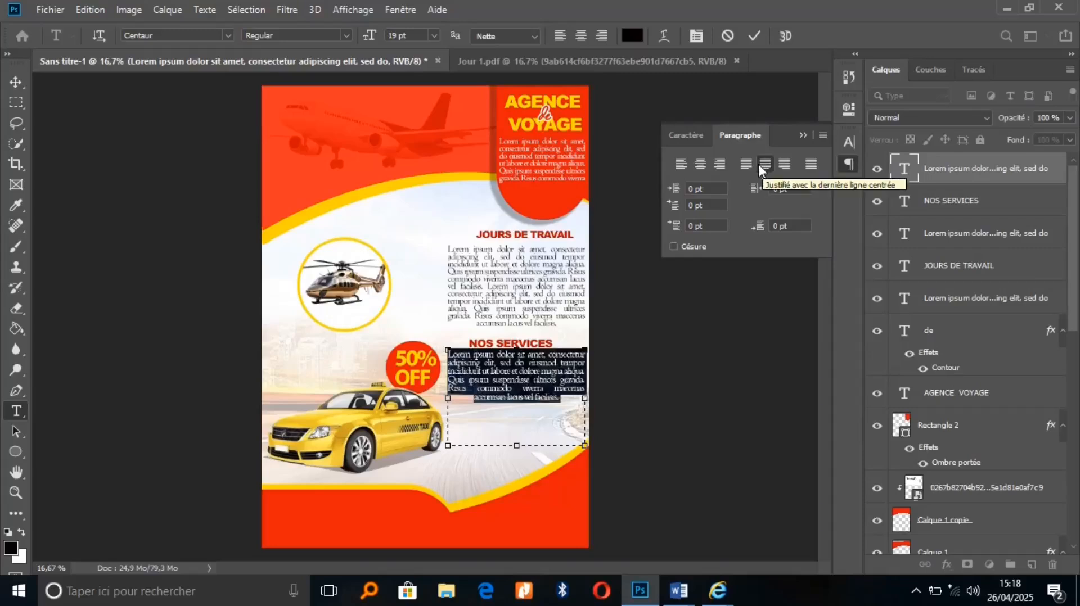
pyautogui.click(567, 399)
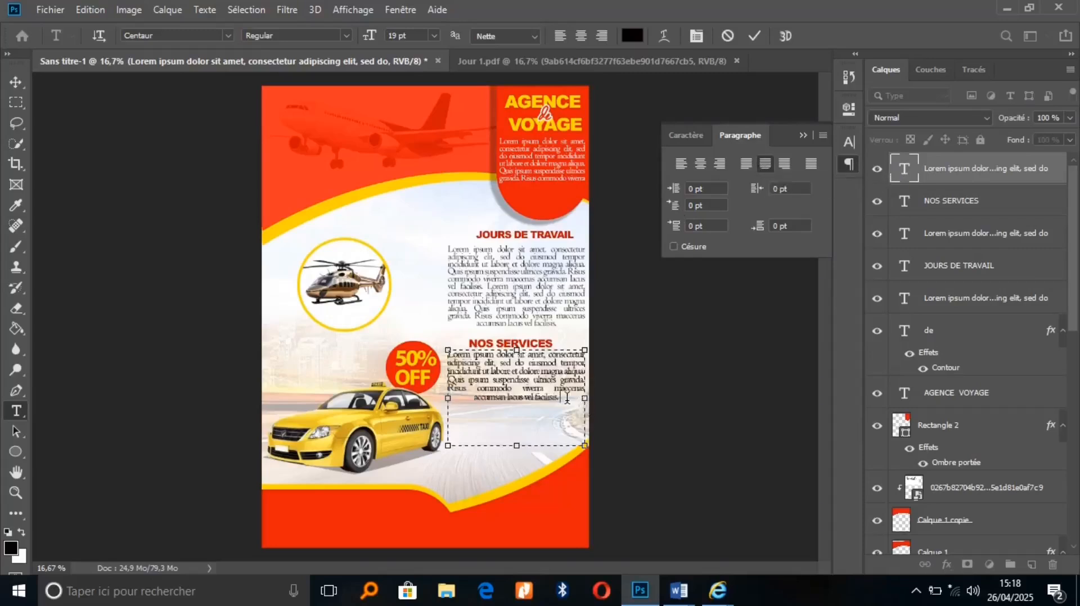
pyautogui.hotkey('ctrl', 'v')
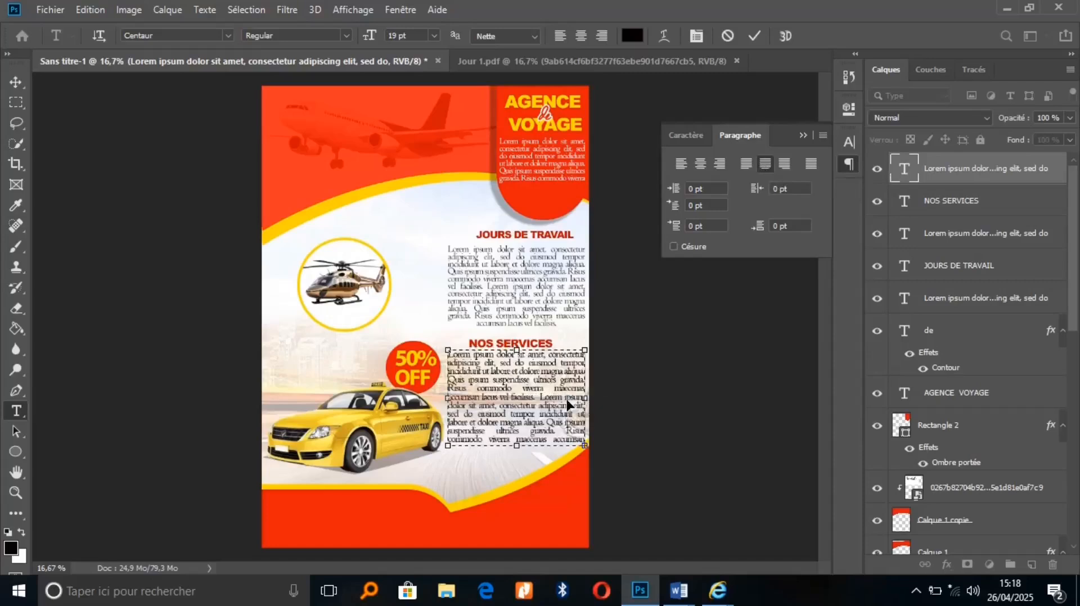
pyautogui.click(754, 36)
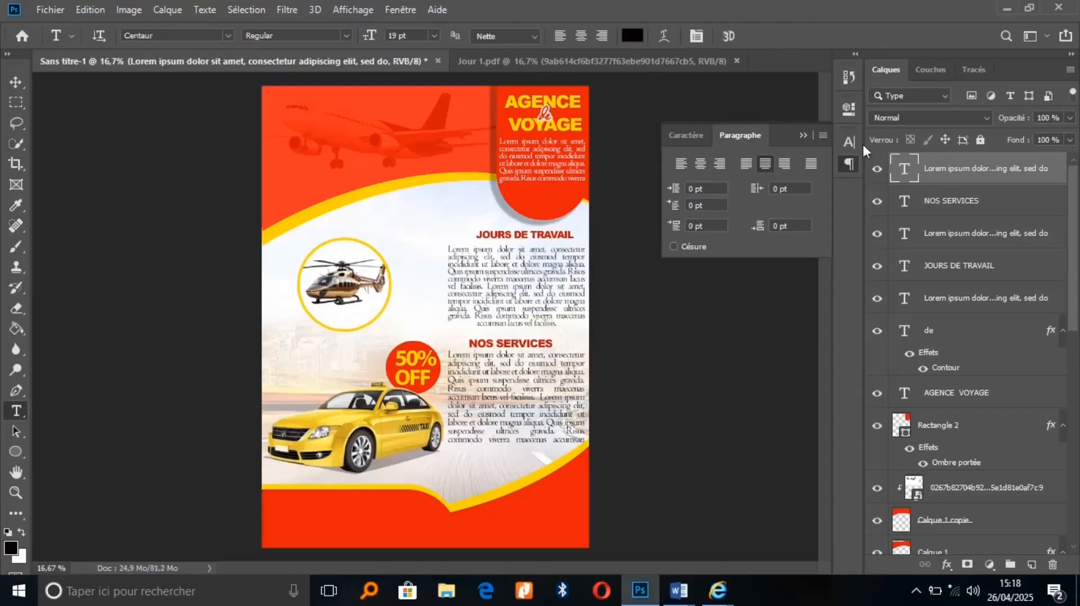
pyautogui.click(802, 136)
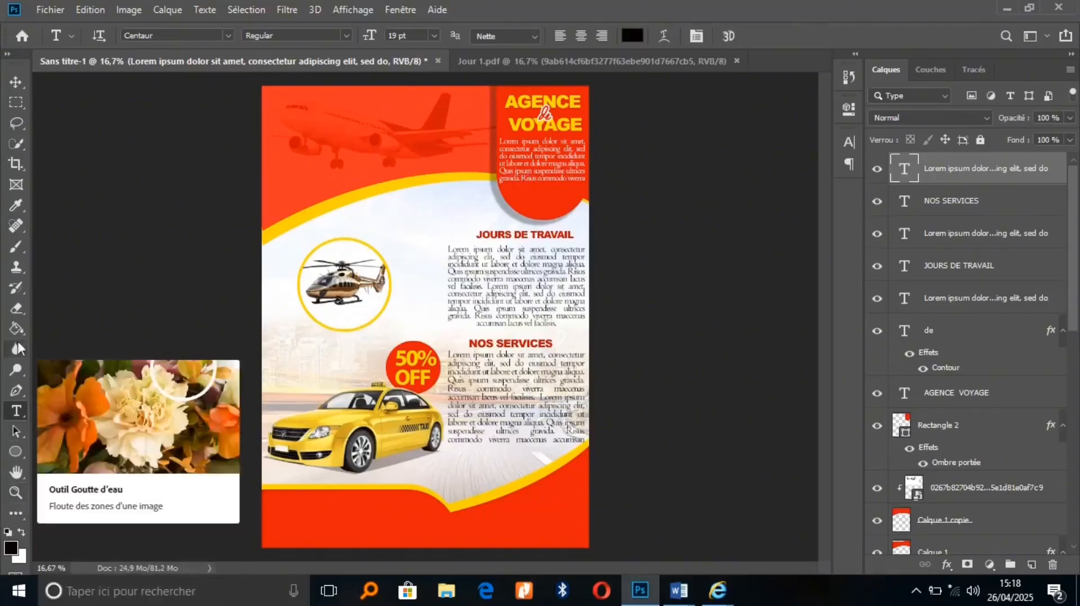
# Type ADRESSE DE L'AGENCE near the poster bottom in Arial Black
pyautogui.click(323, 526)
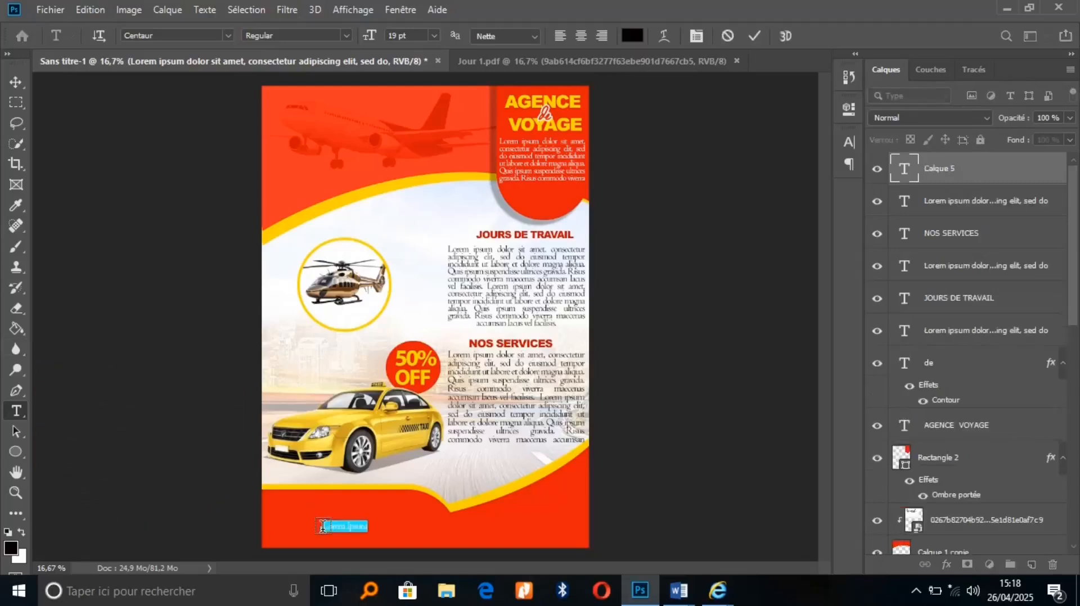
pyautogui.press('BackSpace')
pyautogui.write('ADRESSE DE')
pyautogui.write("L'AGENCE")
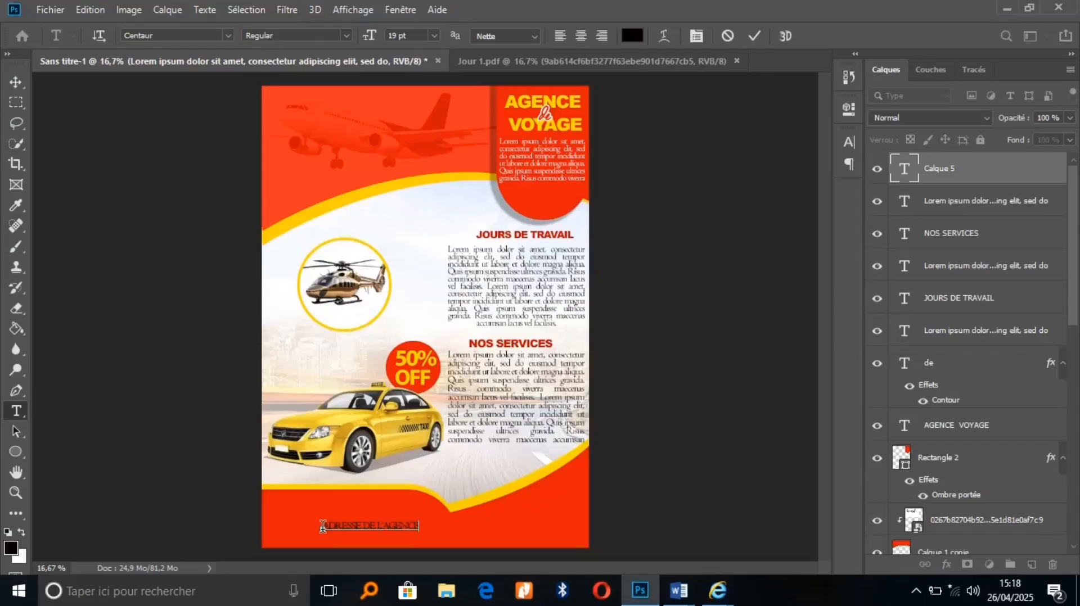
pyautogui.hotkey('ctrl', 'a')
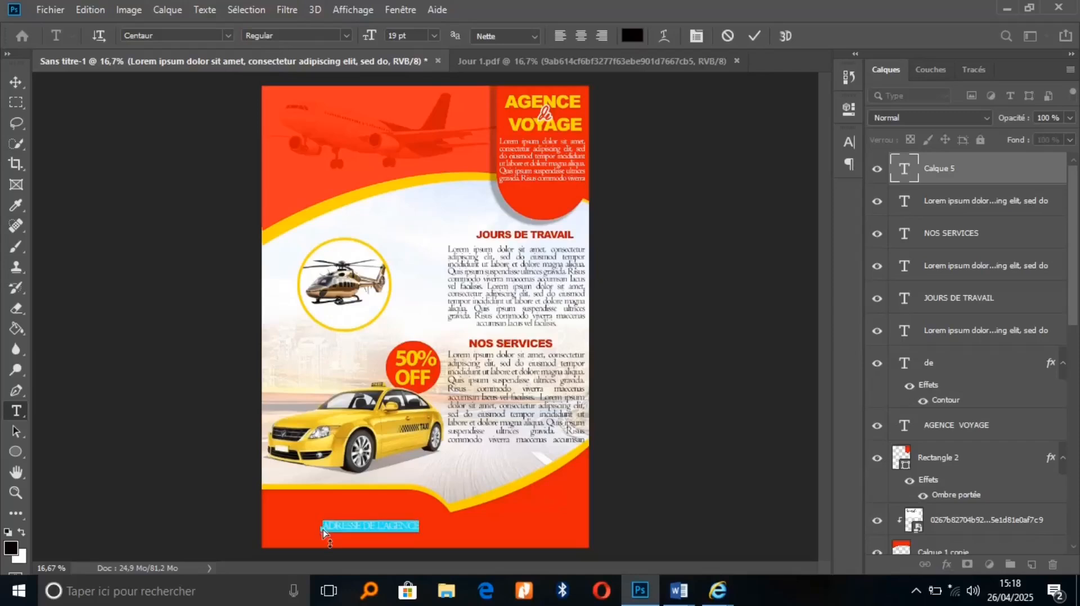
pyautogui.click(179, 31)
pyautogui.write('ARIA')
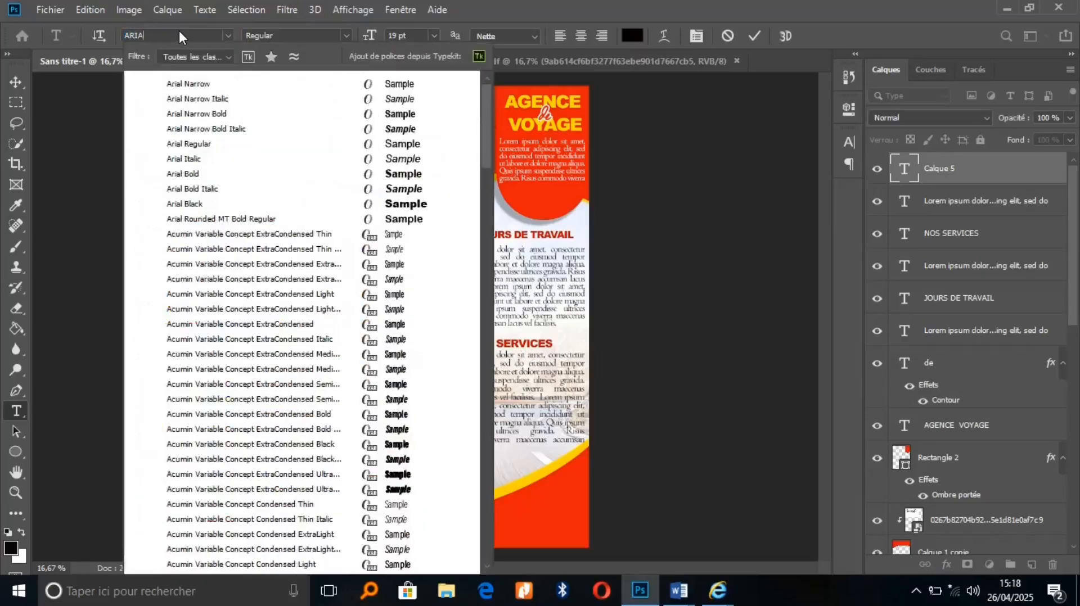
pyautogui.write('L')
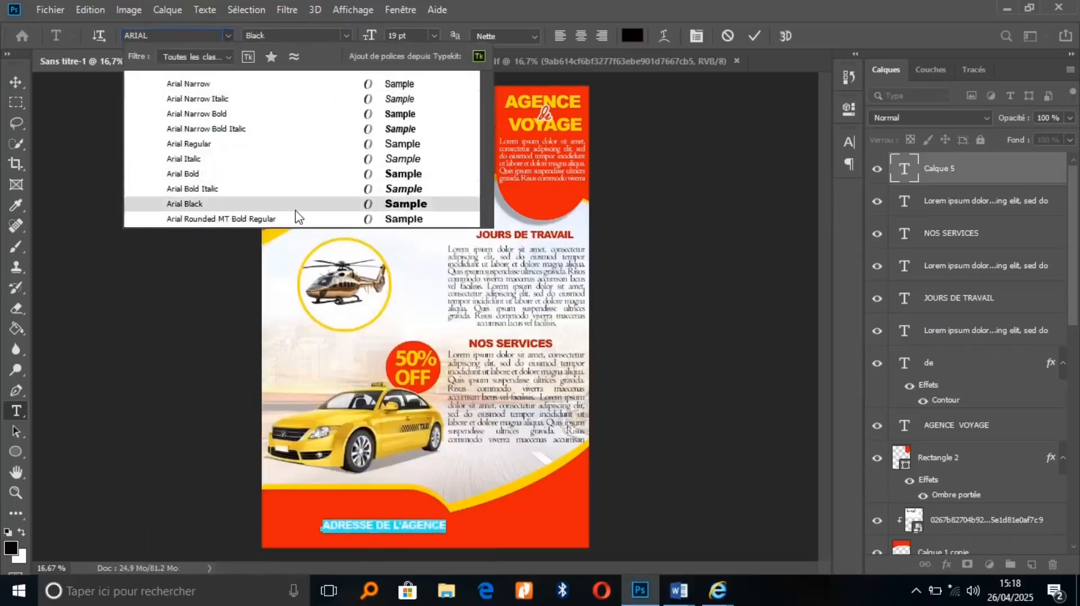
pyautogui.click(296, 211)
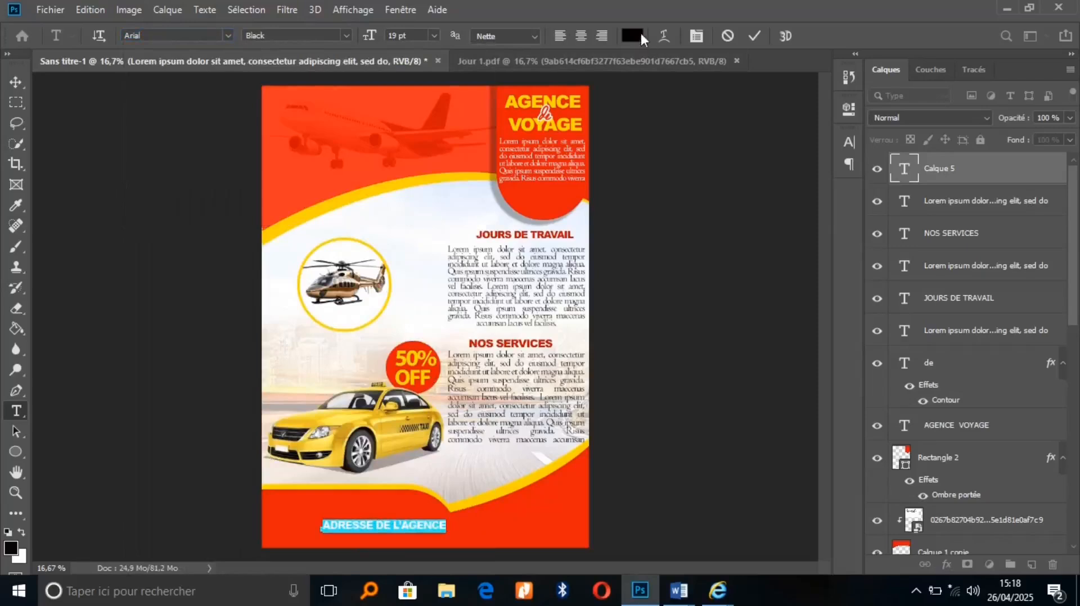
# Colour the address heading yellow f8de07 and move it up under the yellow curve
pyautogui.click(633, 35)
pyautogui.click(373, 192)
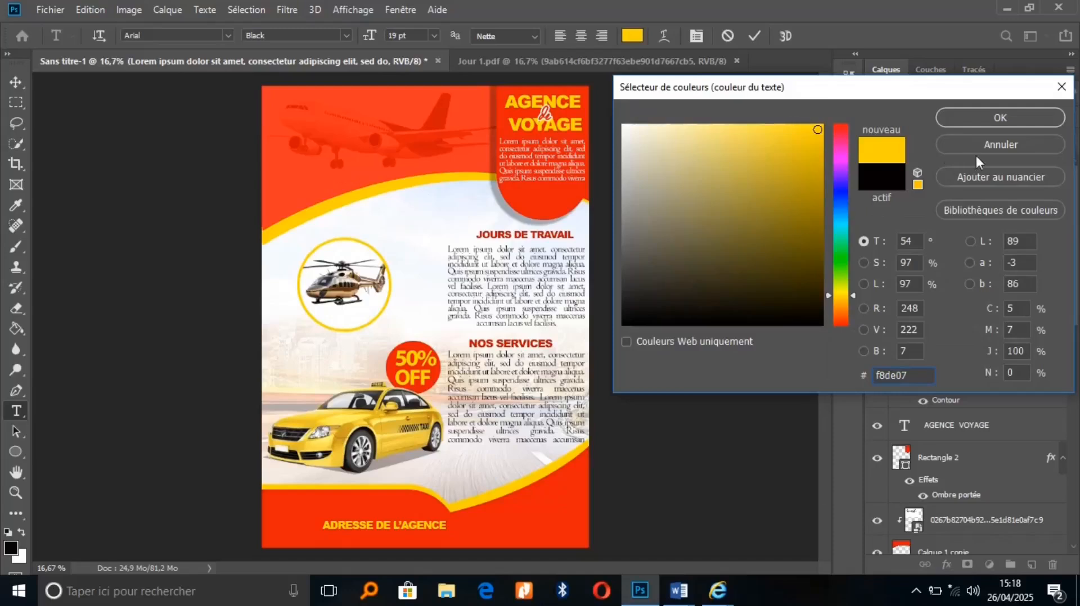
pyautogui.click(994, 126)
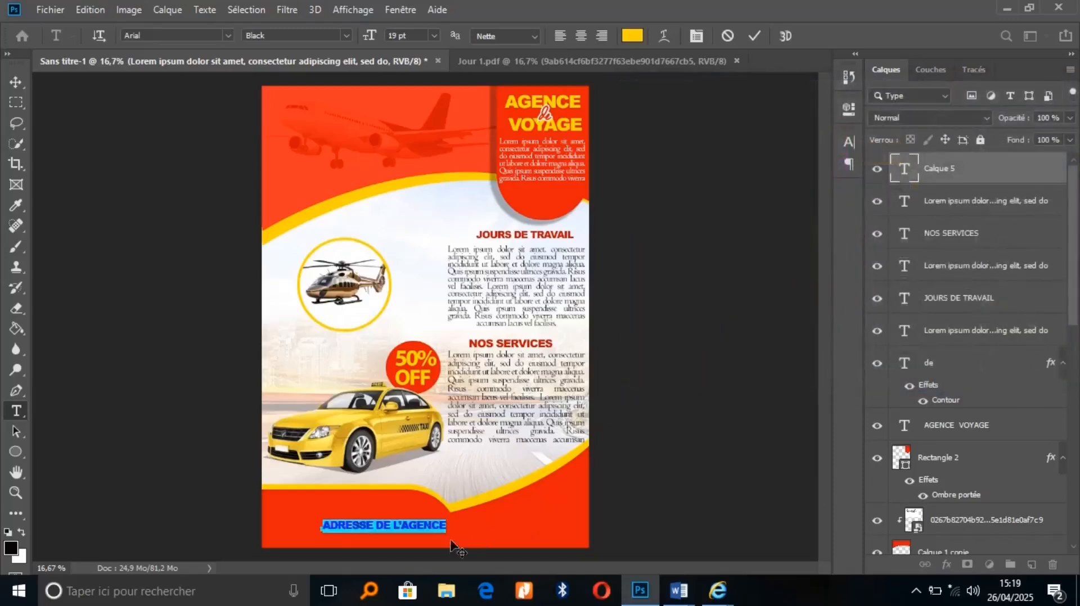
pyautogui.moveTo(443, 548); pyautogui.dragTo(401, 523)
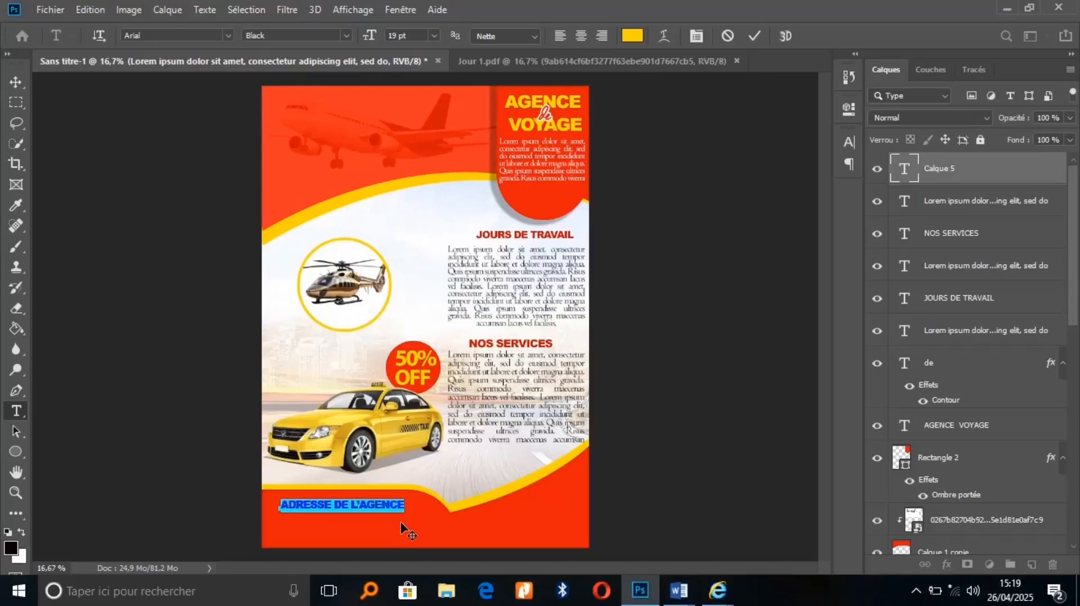
pyautogui.click(754, 36)
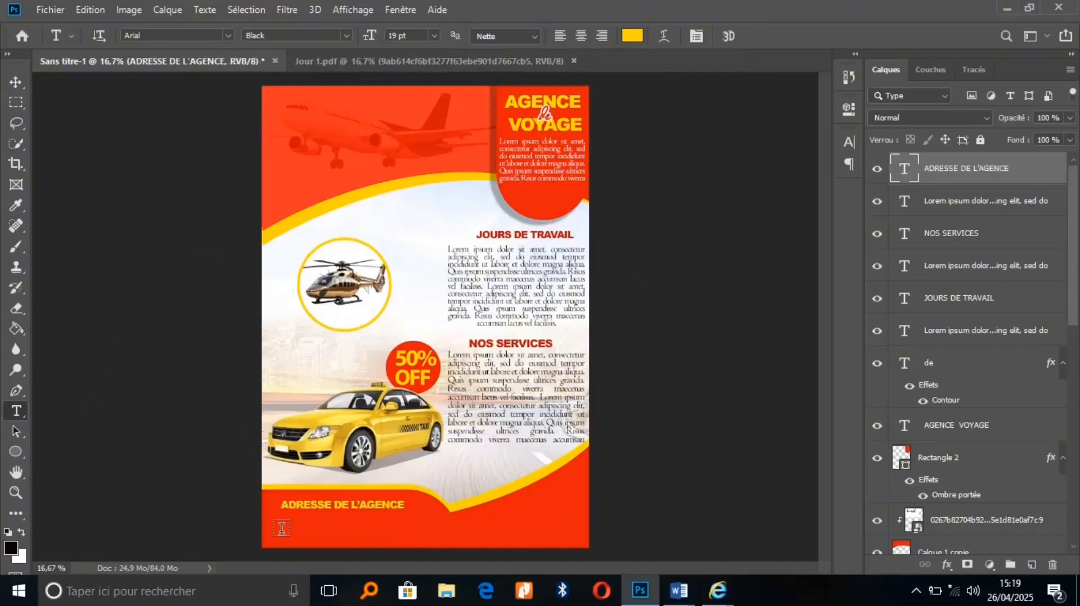
# Draw a paragraph text box below the heading and set its font to Centaur Regular
pyautogui.moveTo(281, 514); pyautogui.dragTo(436, 538)
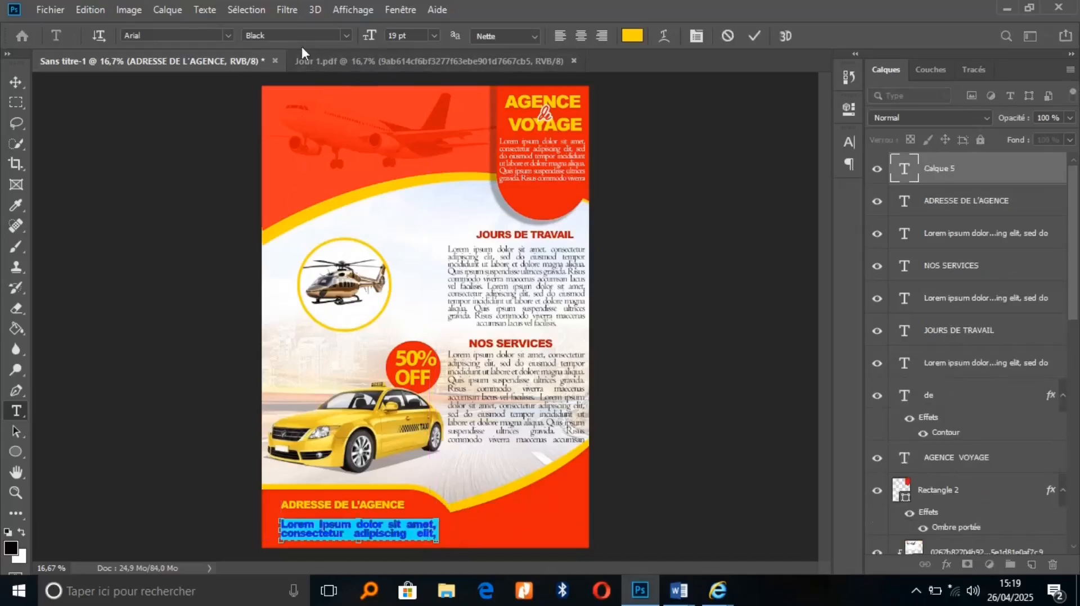
pyautogui.click(191, 35)
pyautogui.write('CENT')
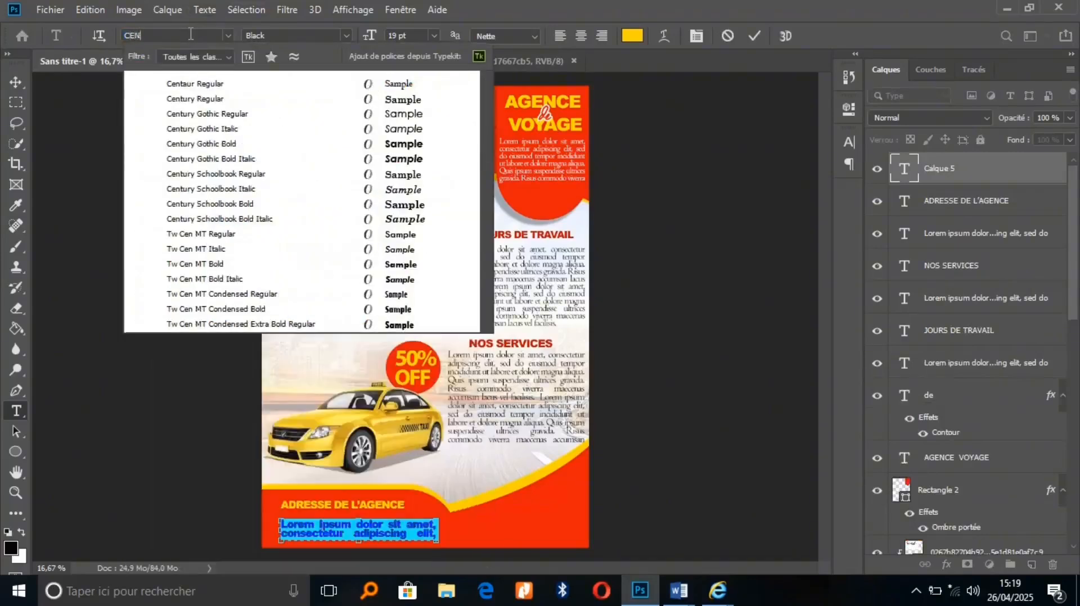
pyautogui.click(199, 86)
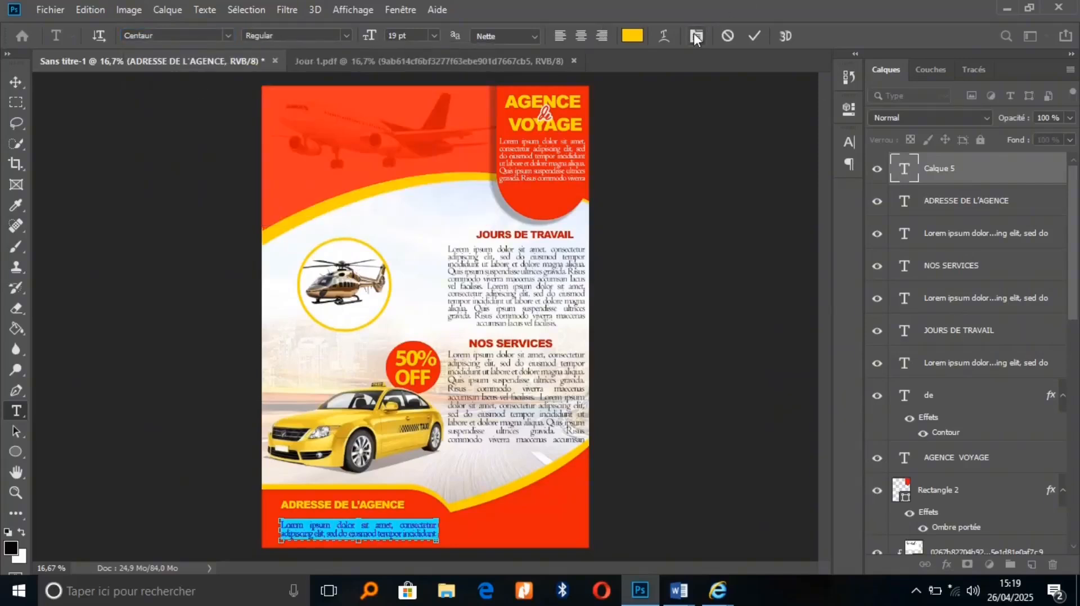
pyautogui.moveTo(439, 530); pyautogui.dragTo(448, 529)
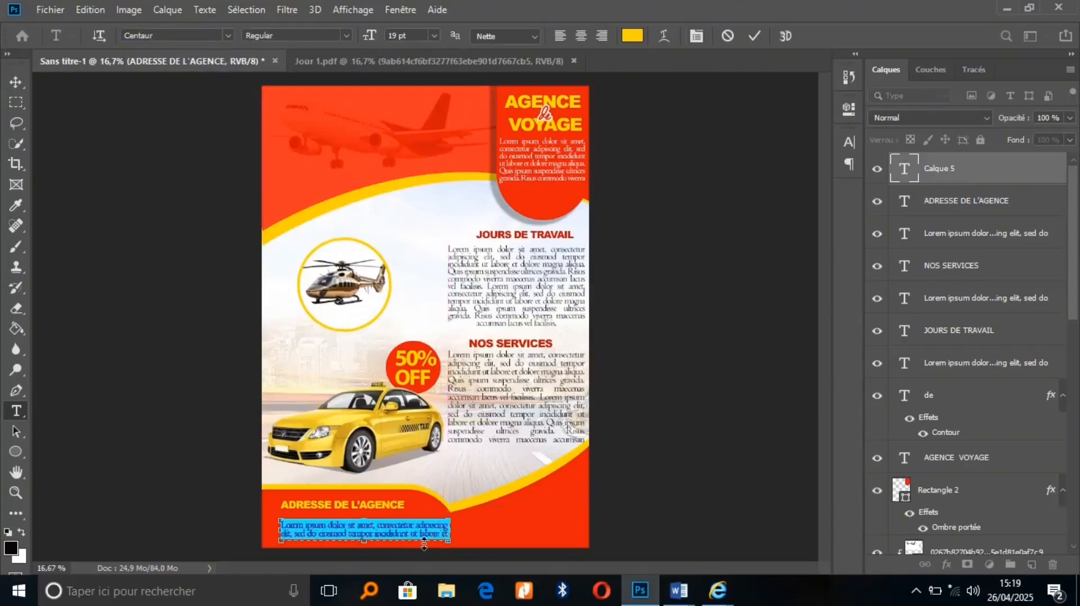
# Colour the paragraph near-white f2f6fe, commit it, and nudge it slightly up and left
pyautogui.click(632, 35)
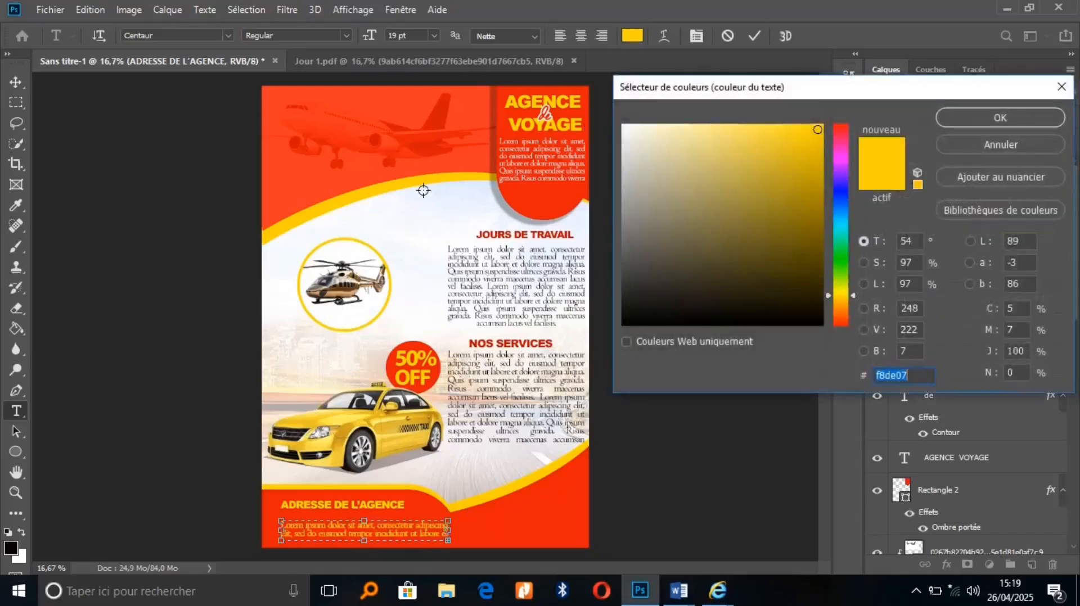
pyautogui.click(423, 198)
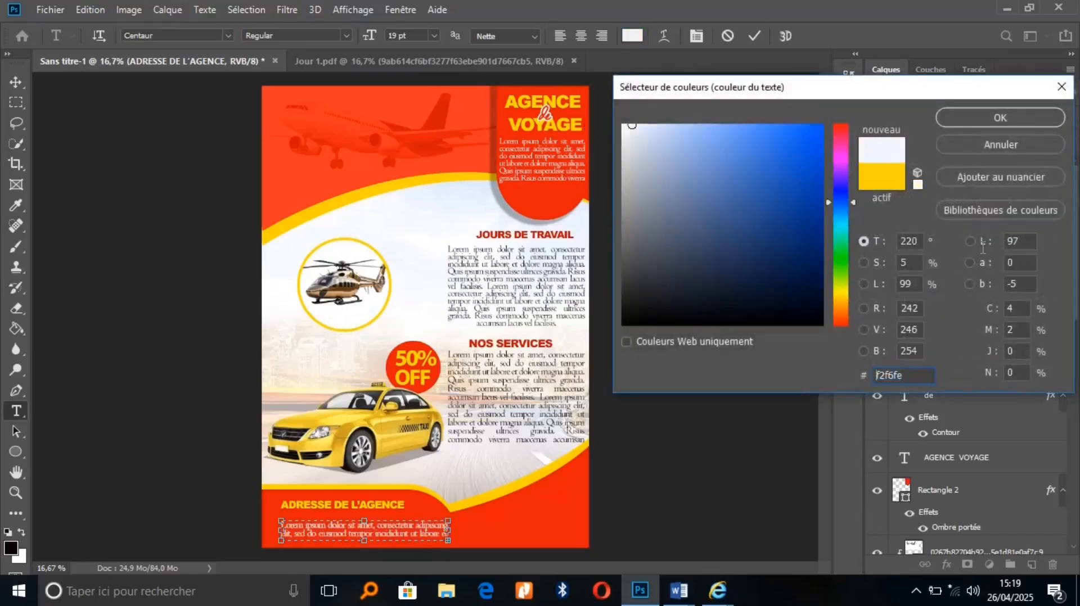
pyautogui.click(994, 125)
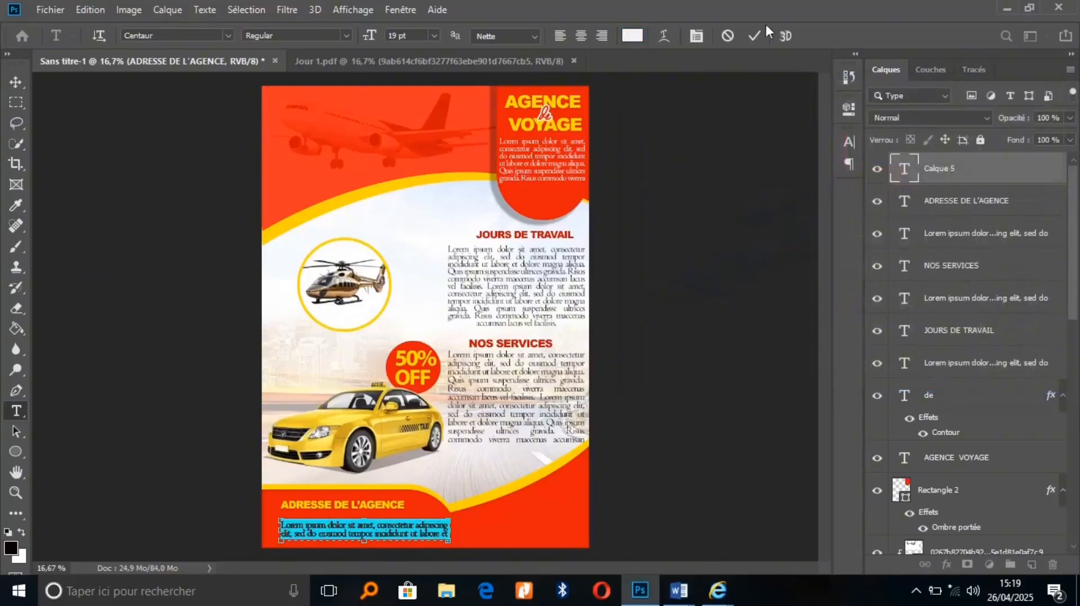
pyautogui.click(754, 36)
pyautogui.press('v')
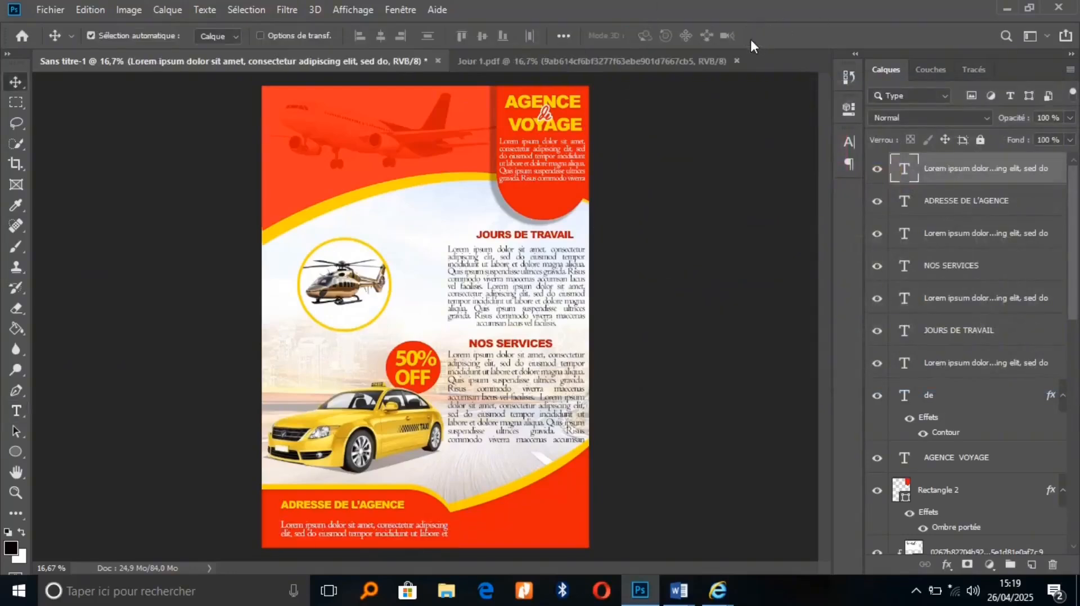
pyautogui.hotkey('shift', 'Up')
pyautogui.hotkey('shift', 'Up')
pyautogui.hotkey('shift', 'Left')
pyautogui.press('Left')
pyautogui.press('Left')
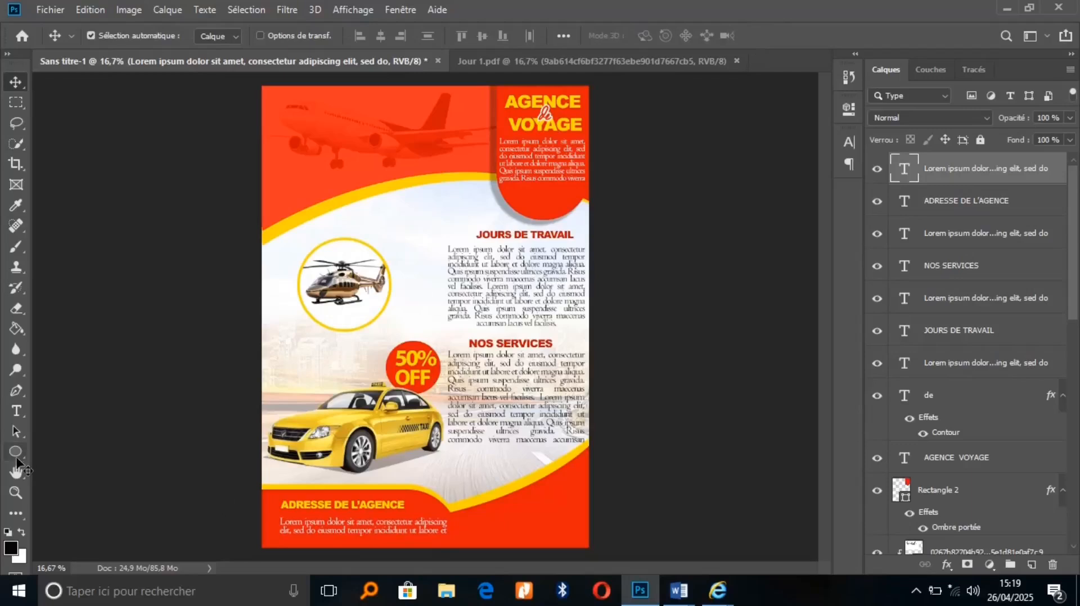
# Add an Infoline text label at the poster's bottom-right and commit it
pyautogui.click(17, 411)
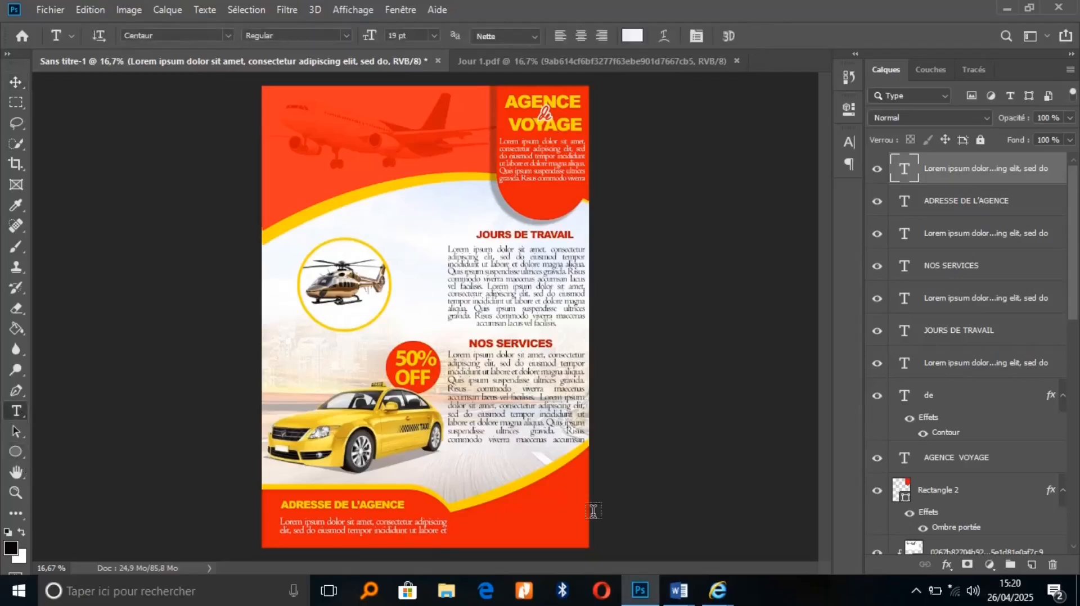
pyautogui.click(530, 523)
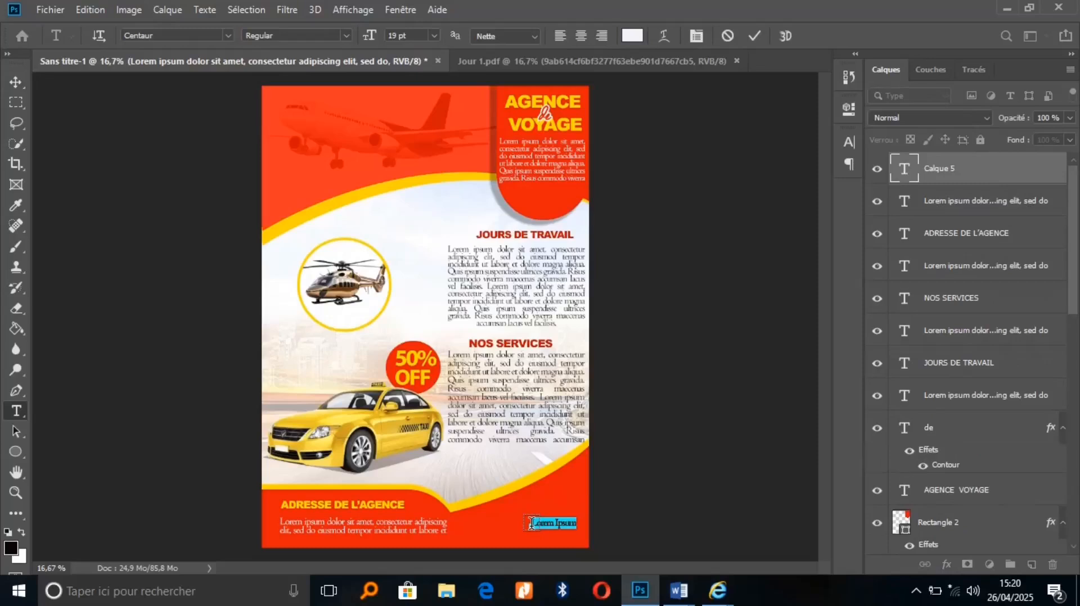
pyautogui.press('BackSpace')
pyautogui.write('Infoline')
pyautogui.moveTo(540, 538); pyautogui.dragTo(548, 529)
pyautogui.hotkey('ctrl', 'a')
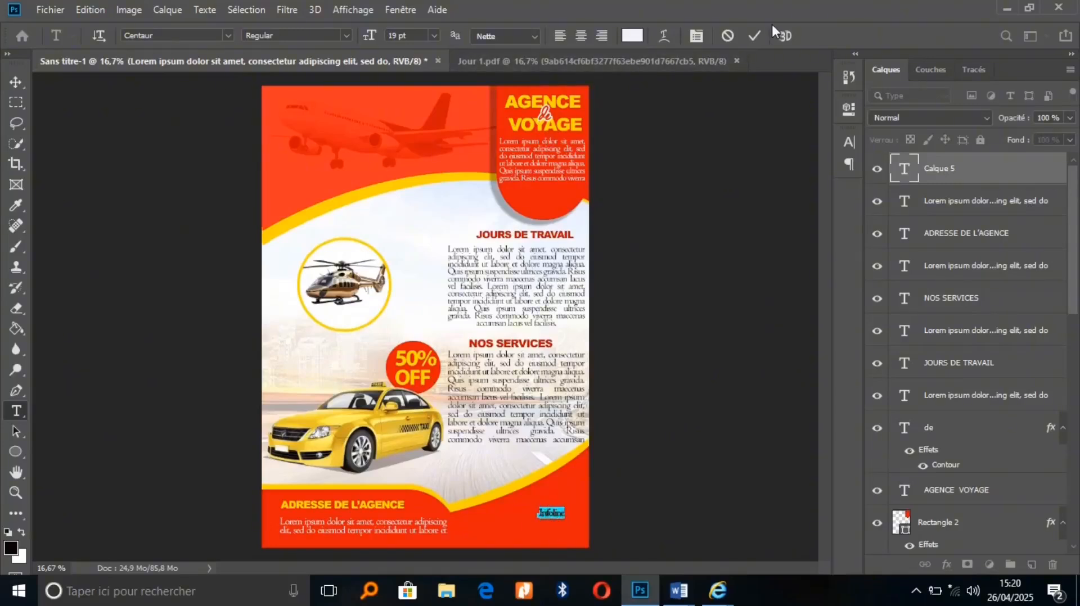
pyautogui.click(755, 36)
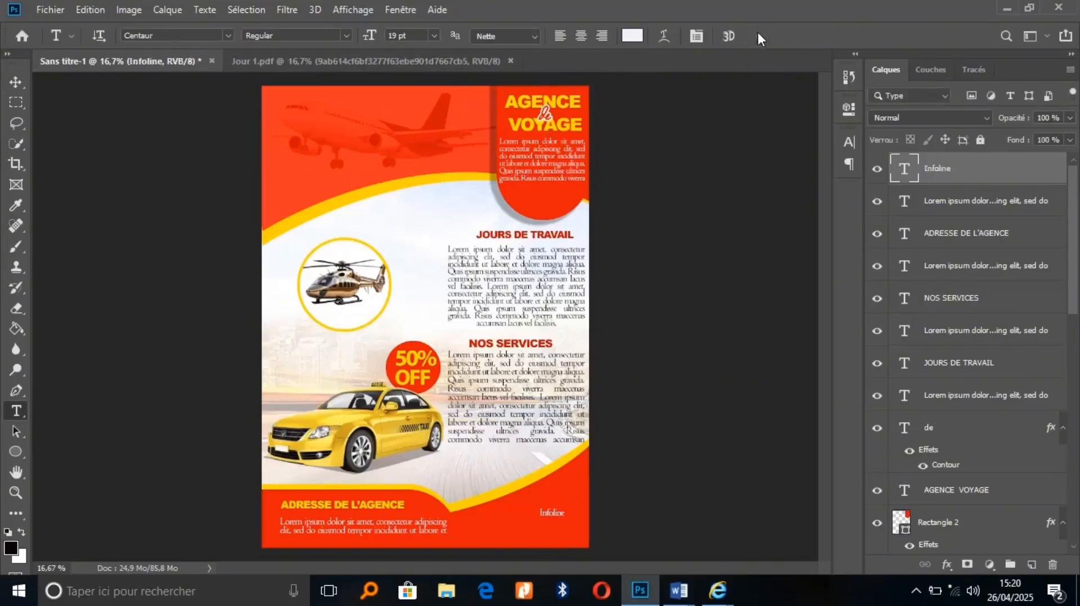
# Type the contact phone number below Infoline, correct a wrong digit, and start choosing Arial
pyautogui.click(496, 535)
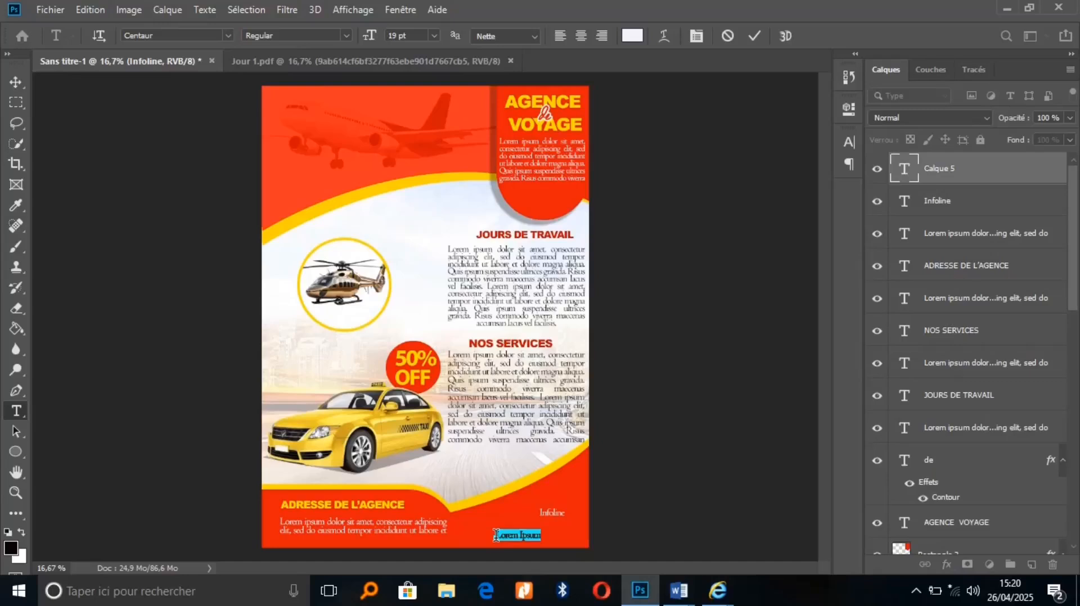
pyautogui.press('BackSpace')
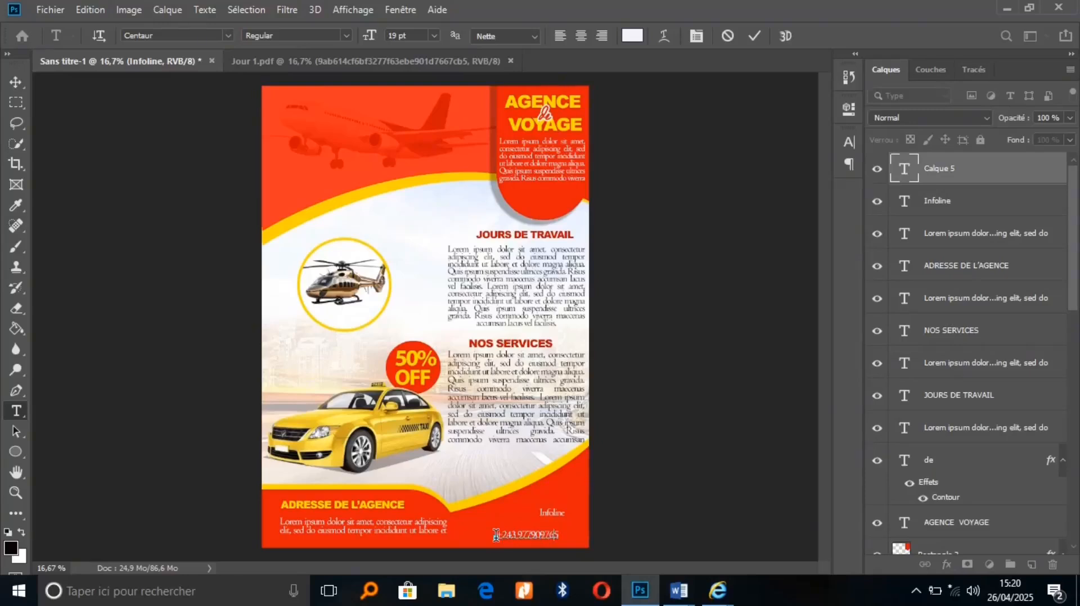
pyautogui.press('Left')
pyautogui.press('Left')
pyautogui.press('Left')
pyautogui.press('BackSpace')
pyautogui.write('8')
pyautogui.hotkey('ctrl', 'a')
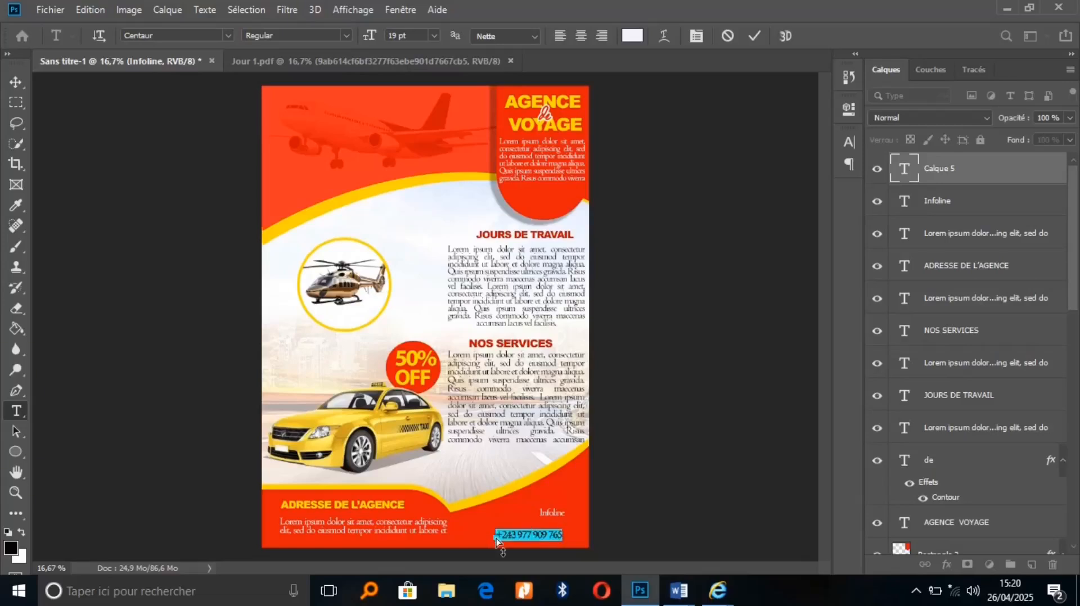
pyautogui.click(186, 35)
pyautogui.write('ARIAL')
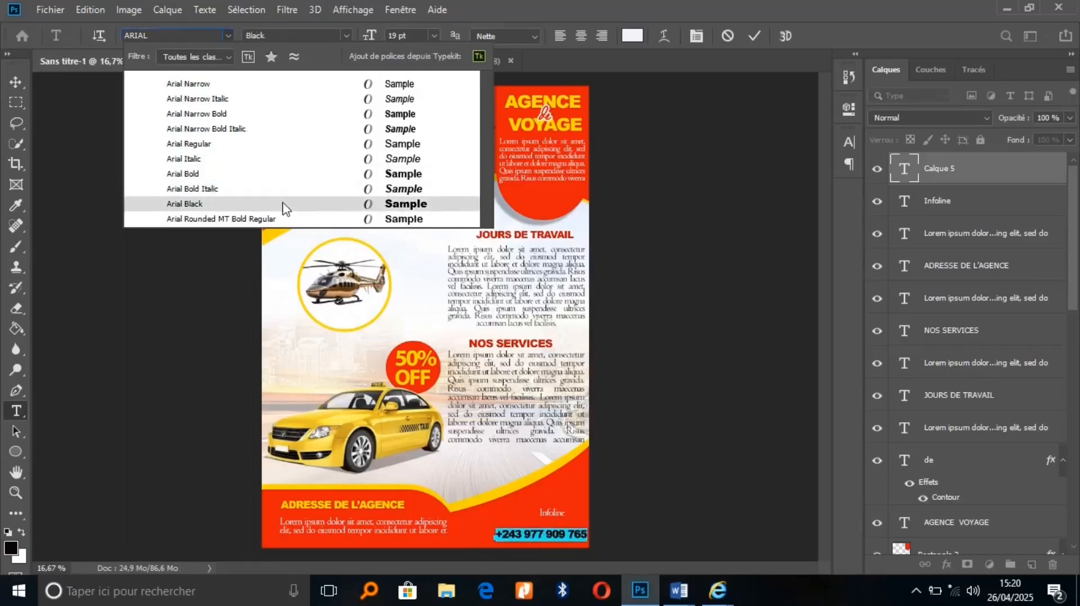
# Set the phone number in Arial Black with the poster's sampled yellow and commit it
pyautogui.click(283, 204)
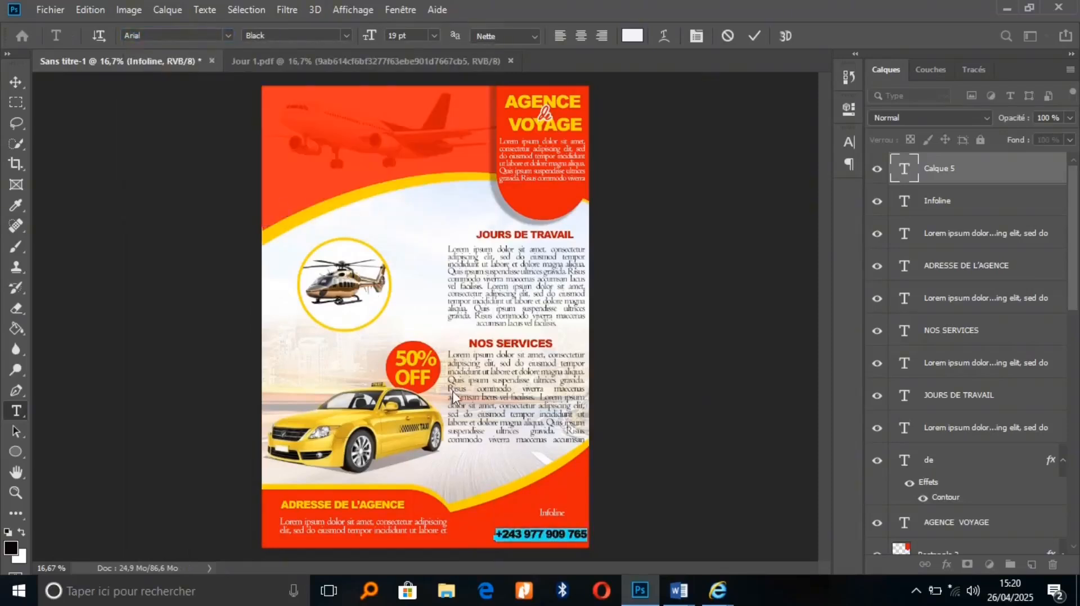
pyautogui.moveTo(560, 552); pyautogui.dragTo(552, 545)
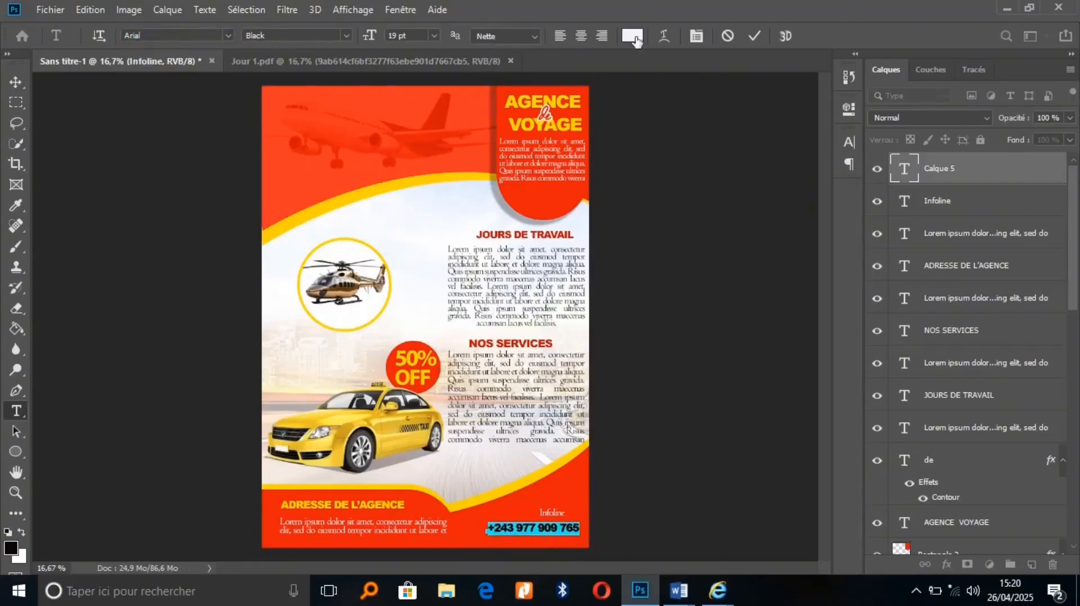
pyautogui.click(633, 36)
pyautogui.click(403, 180)
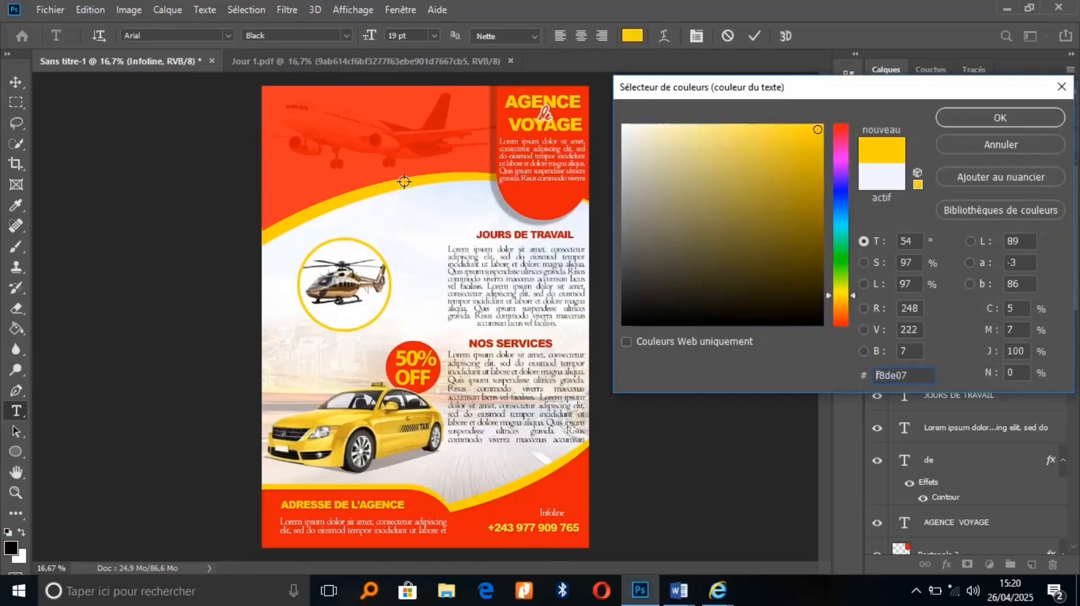
pyautogui.click(981, 117)
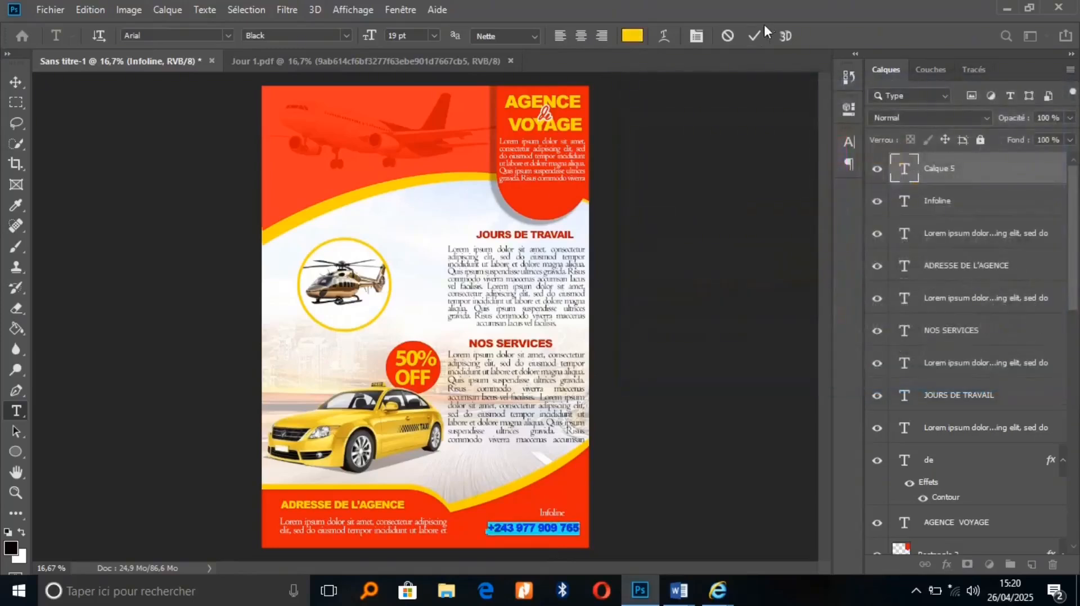
pyautogui.click(753, 35)
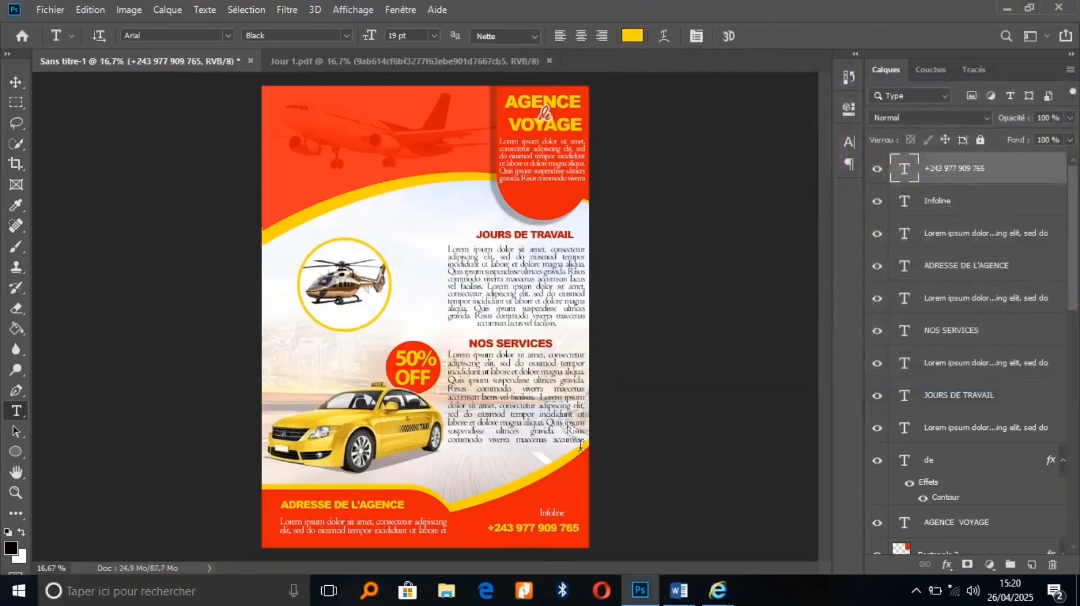
# Move the Infoline label right, just above the phone number, and commit it
pyautogui.click(551, 513)
pyautogui.moveTo(584, 549); pyautogui.dragTo(585, 557)
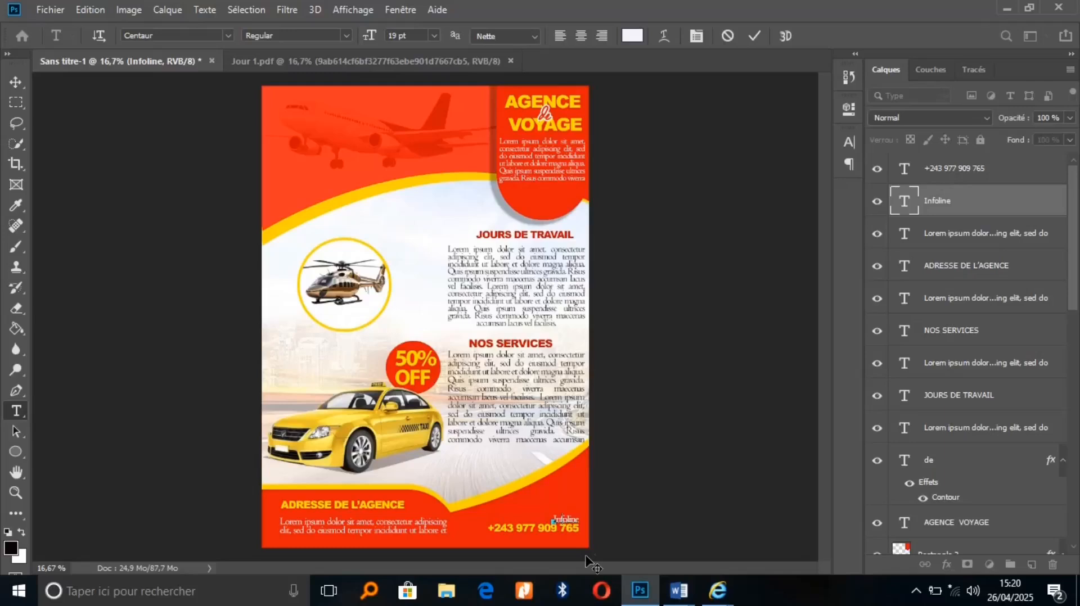
pyautogui.click(755, 36)
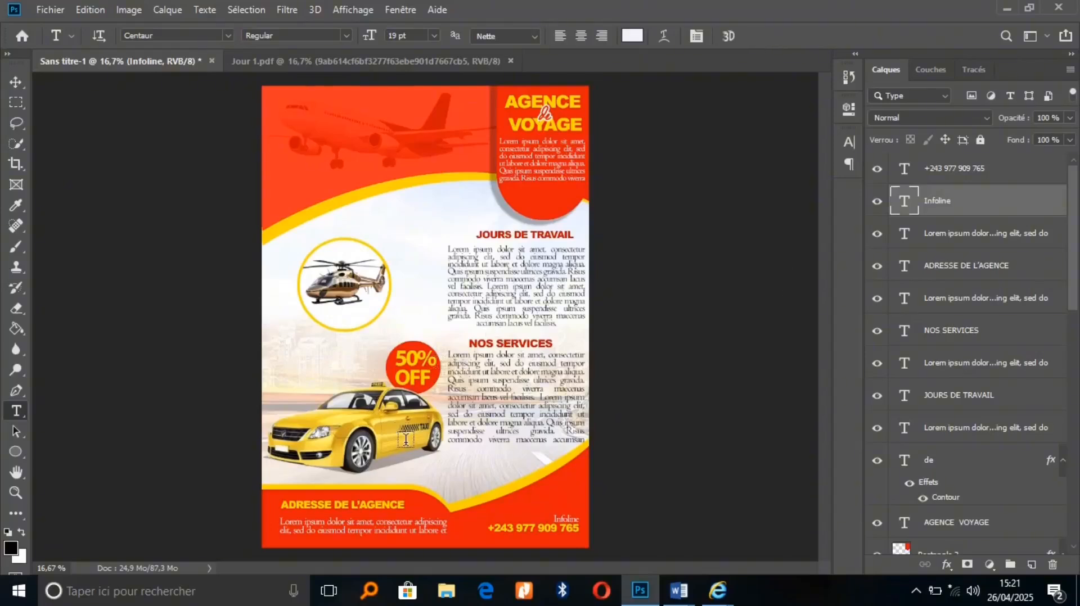
# Draw a circle at the poster's lower centre and fill it yellow from the Fond swatches
pyautogui.press('v')
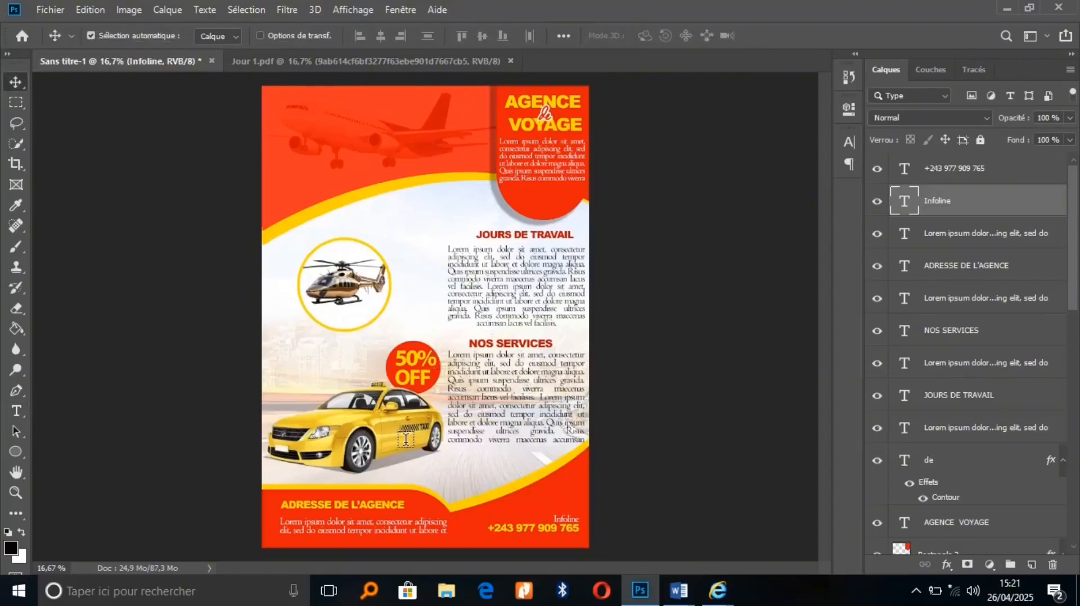
pyautogui.click(15, 452)
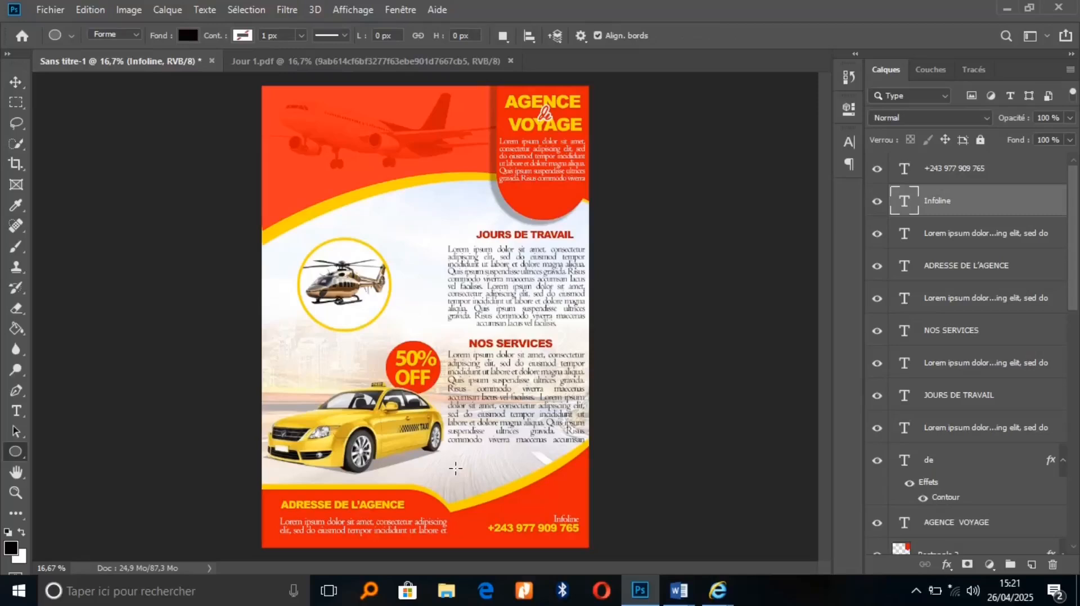
pyautogui.moveTo(455, 463); pyautogui.dragTo(510, 514)
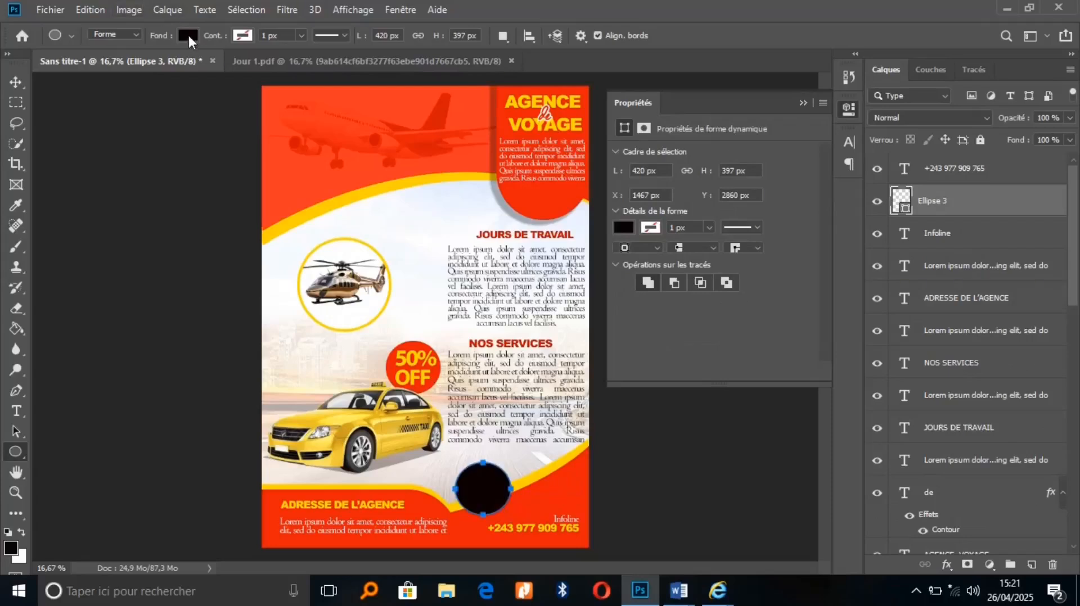
pyautogui.click(189, 35)
pyautogui.click(99, 117)
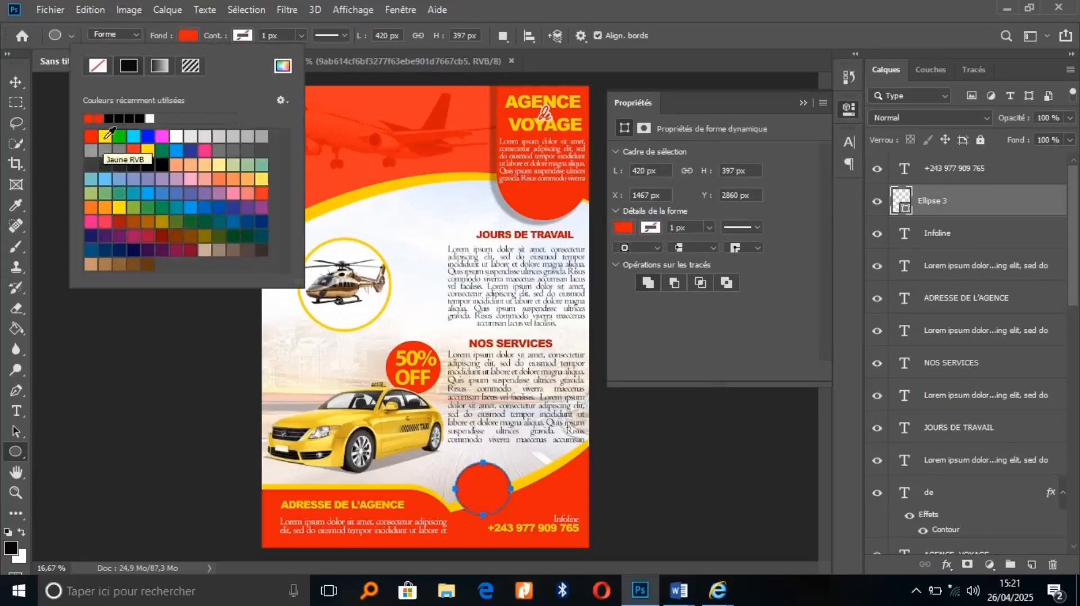
pyautogui.click(104, 136)
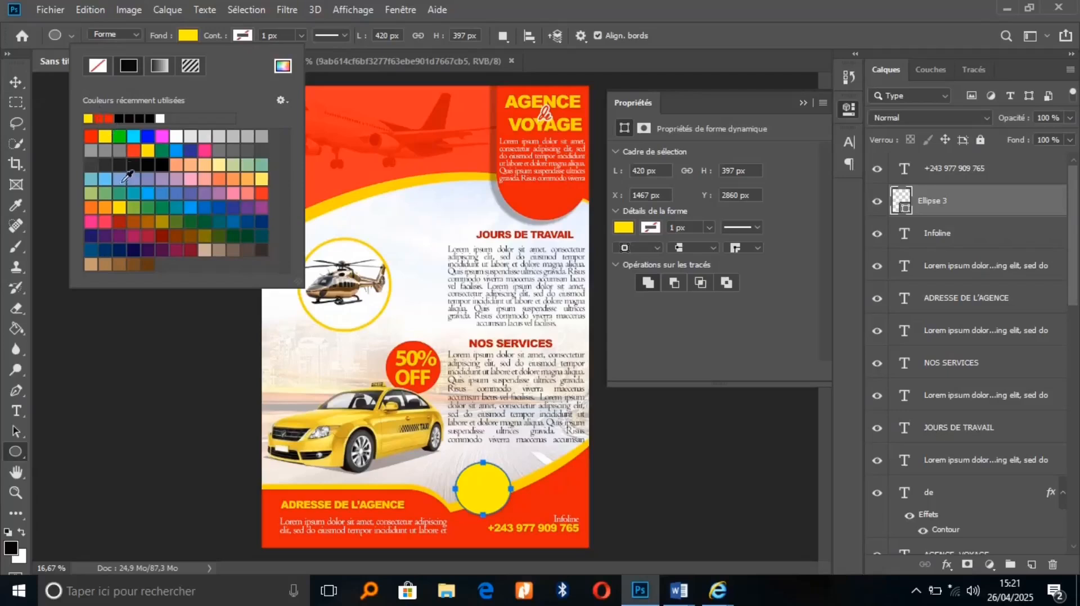
pyautogui.click(15, 80)
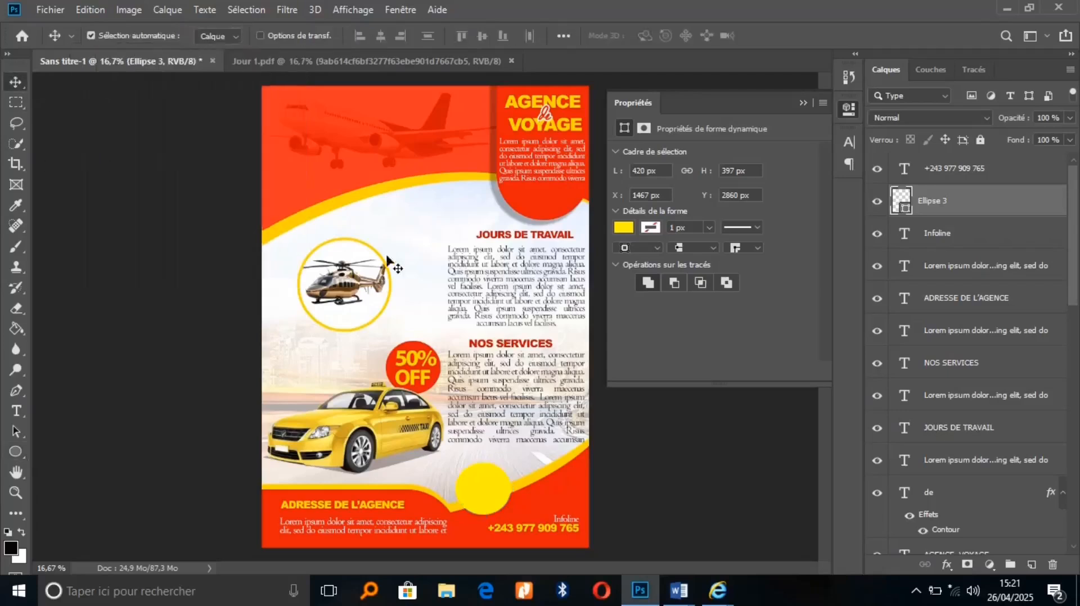
# Apply a Color Overlay to Ellipse 3 in the AGENCE title's yellow, fce203
pyautogui.click(947, 565)
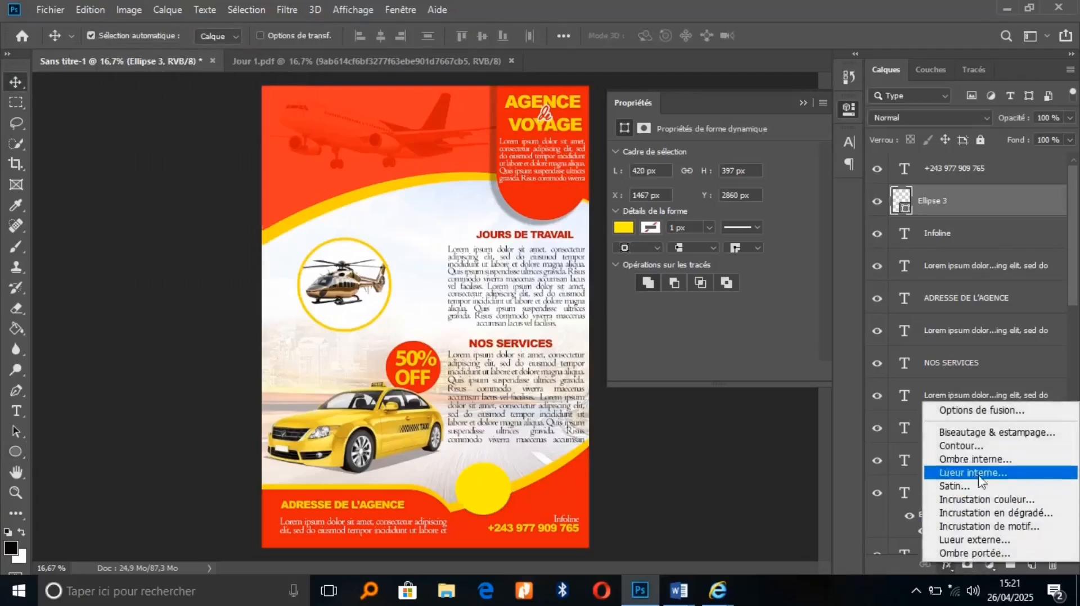
pyautogui.click(978, 502)
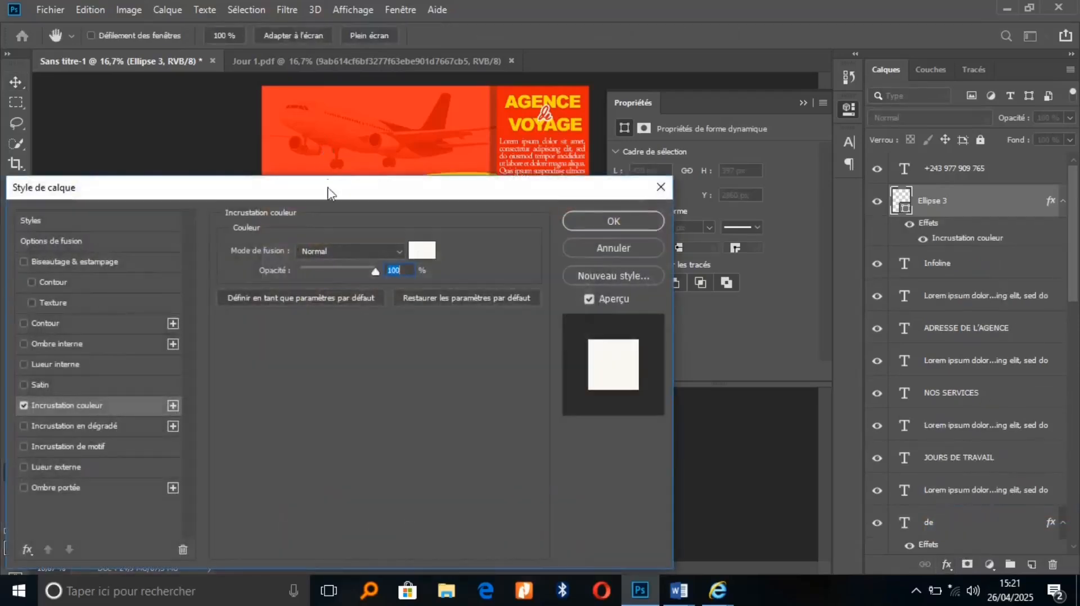
pyautogui.moveTo(328, 196); pyautogui.dragTo(986, 139)
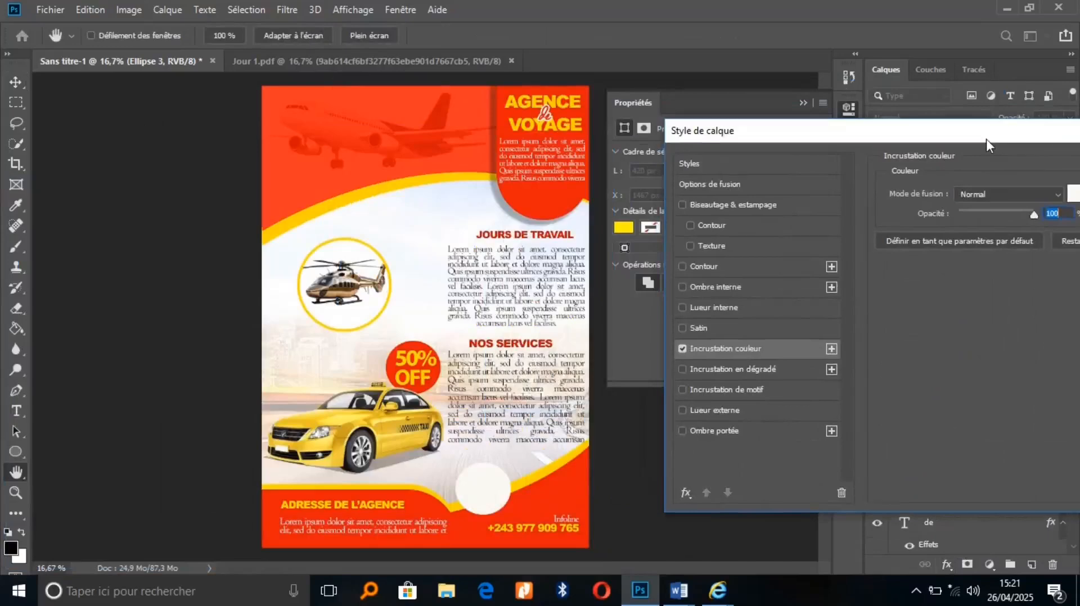
pyautogui.click(1074, 194)
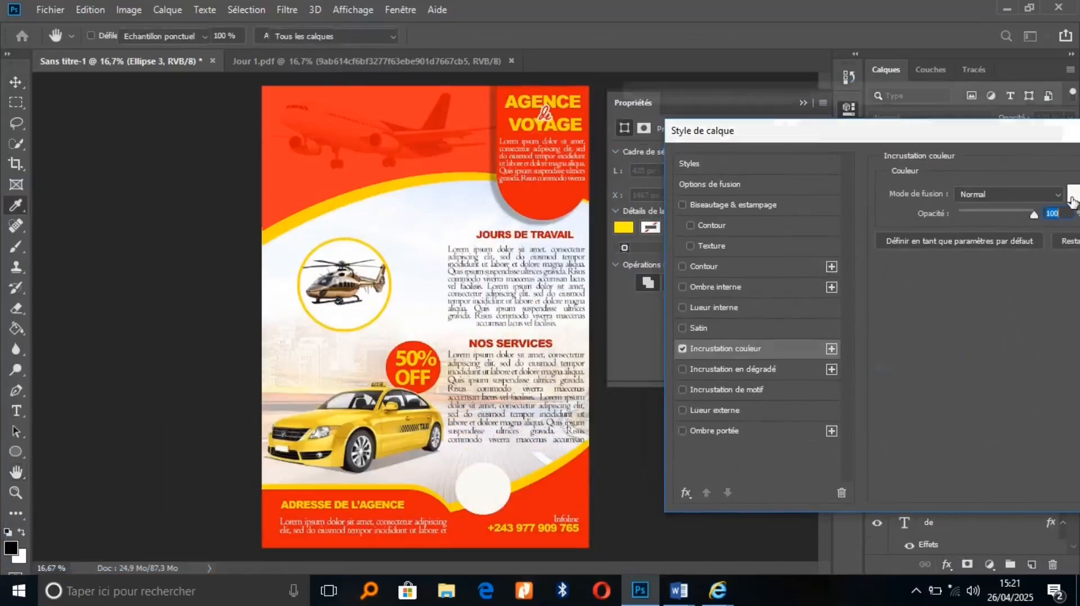
pyautogui.click(535, 101)
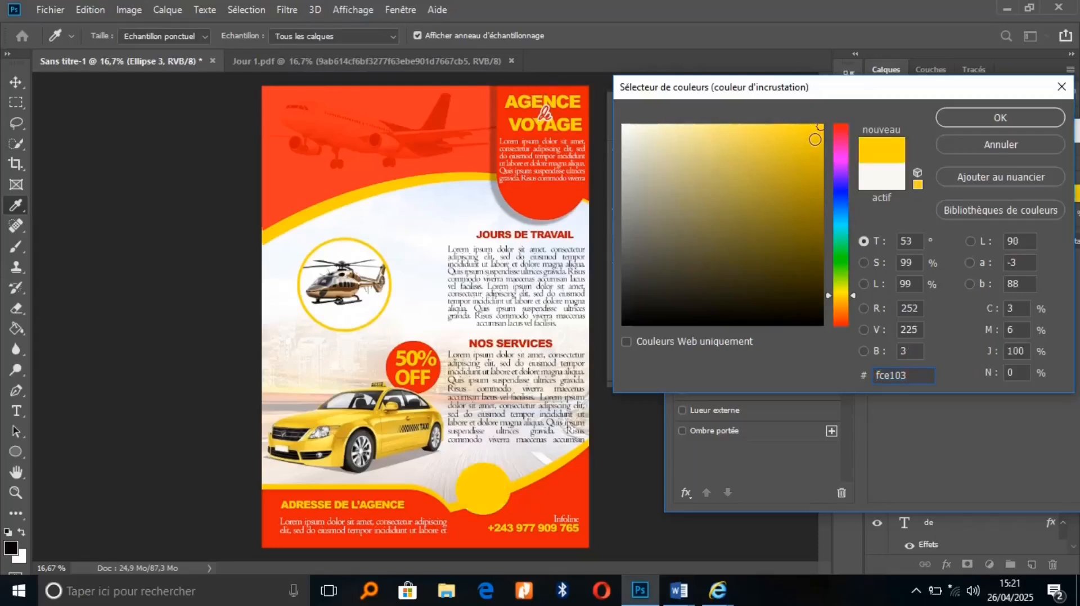
pyautogui.click(842, 302)
pyautogui.click(844, 298)
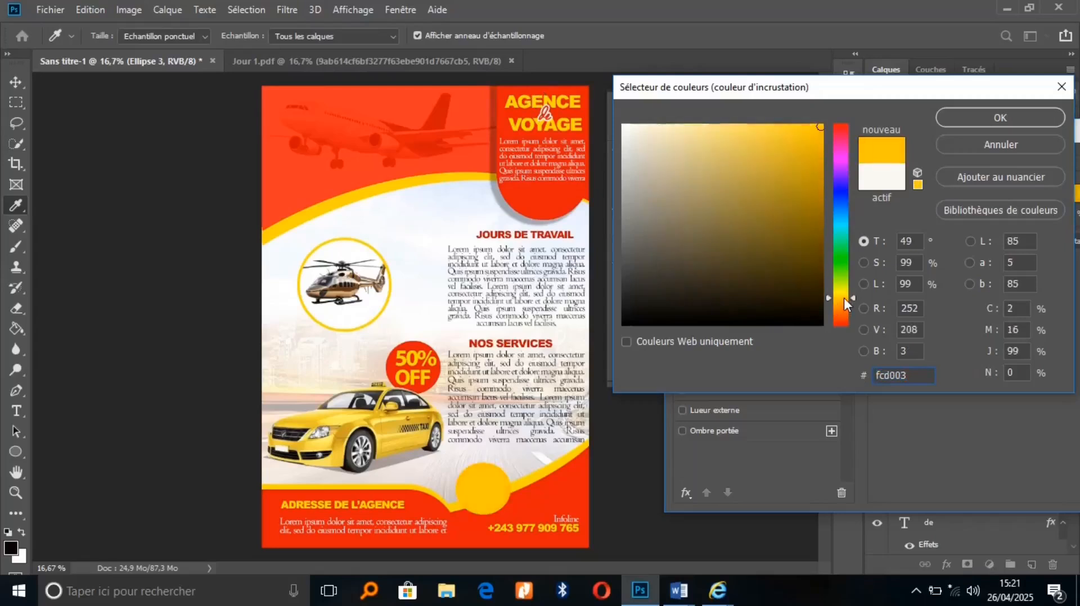
pyautogui.click(846, 296)
pyautogui.click(1000, 119)
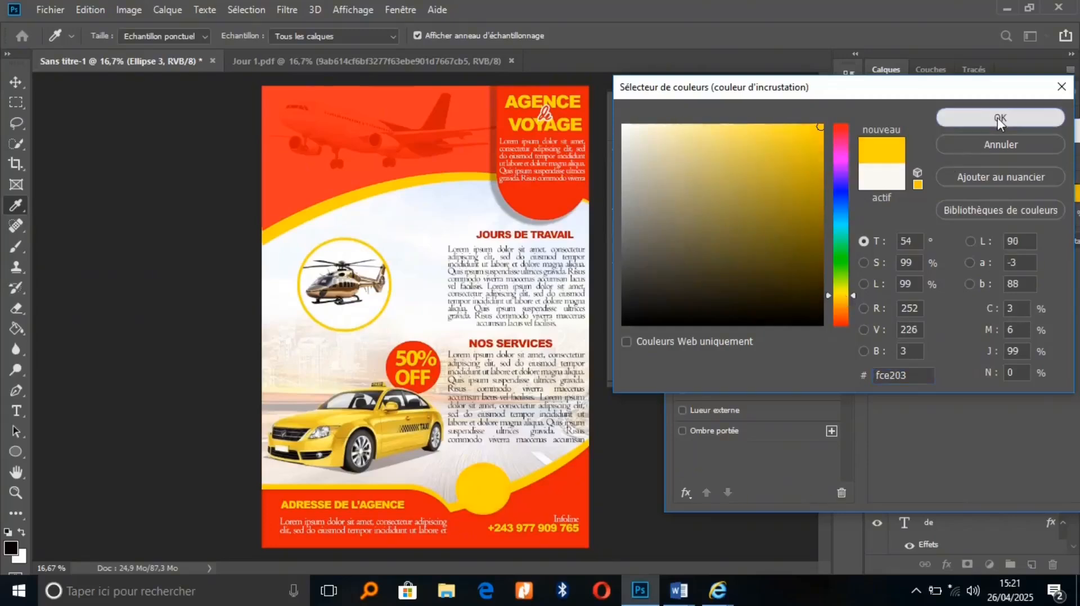
pyautogui.moveTo(988, 133); pyautogui.dragTo(696, 118)
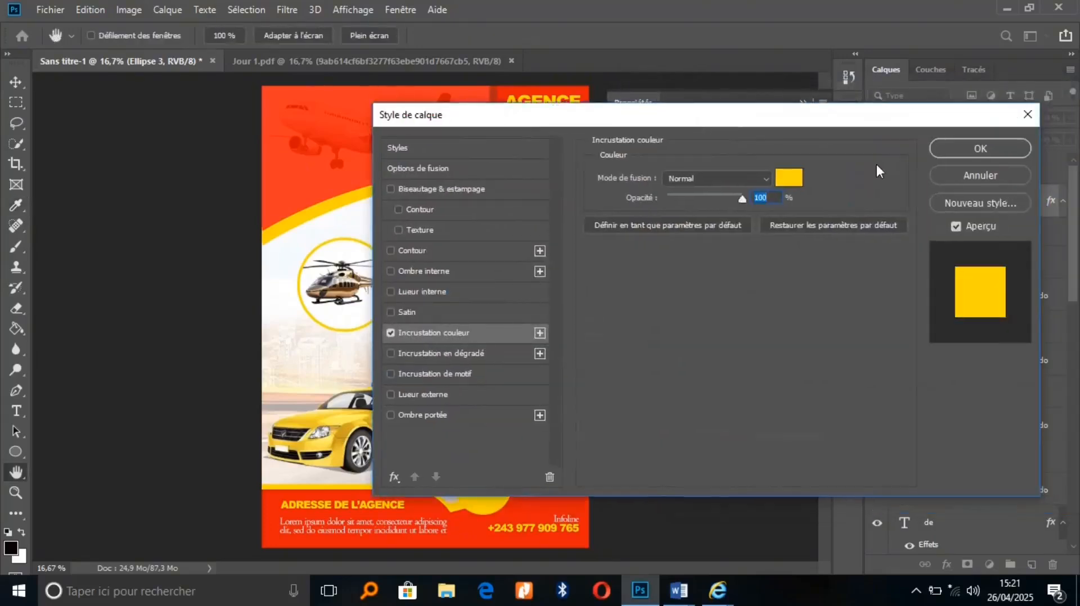
pyautogui.click(965, 153)
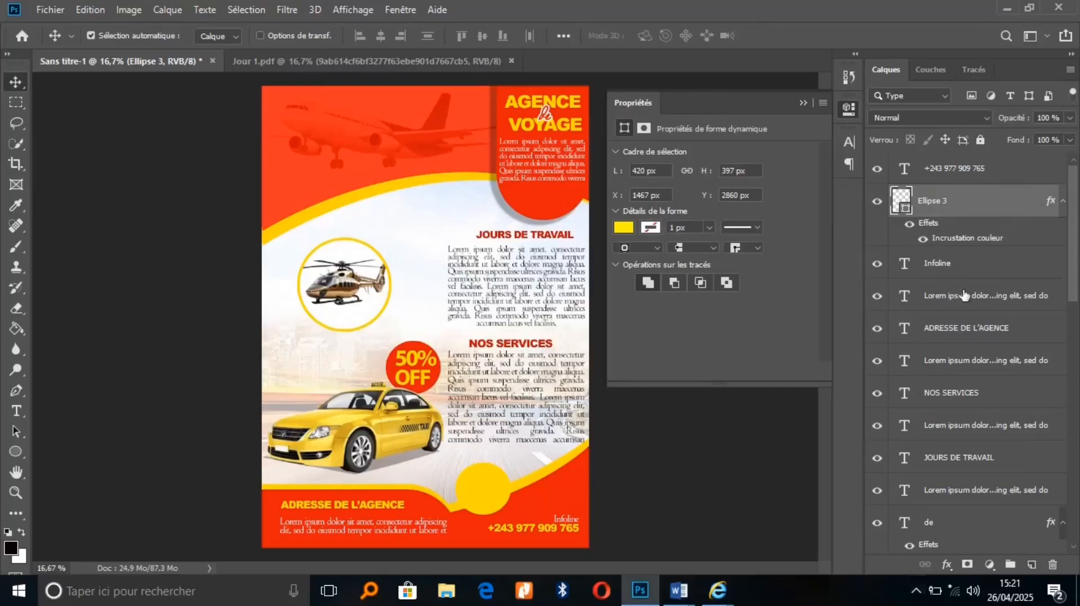
# Add a drop shadow effect to the yellow circle, keeping the shadow colour black
pyautogui.click(947, 564)
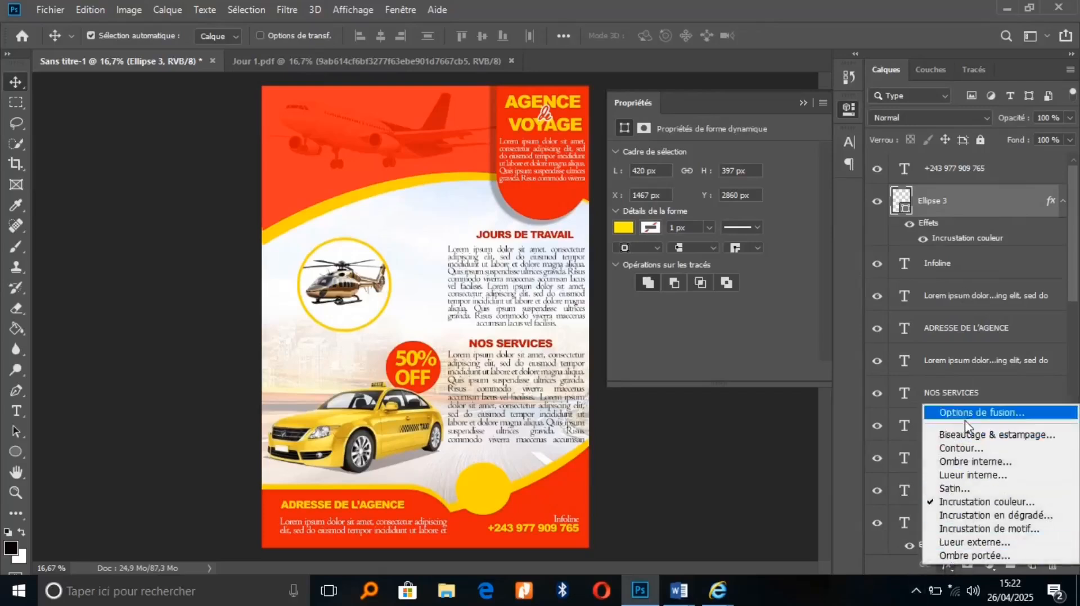
pyautogui.click(954, 555)
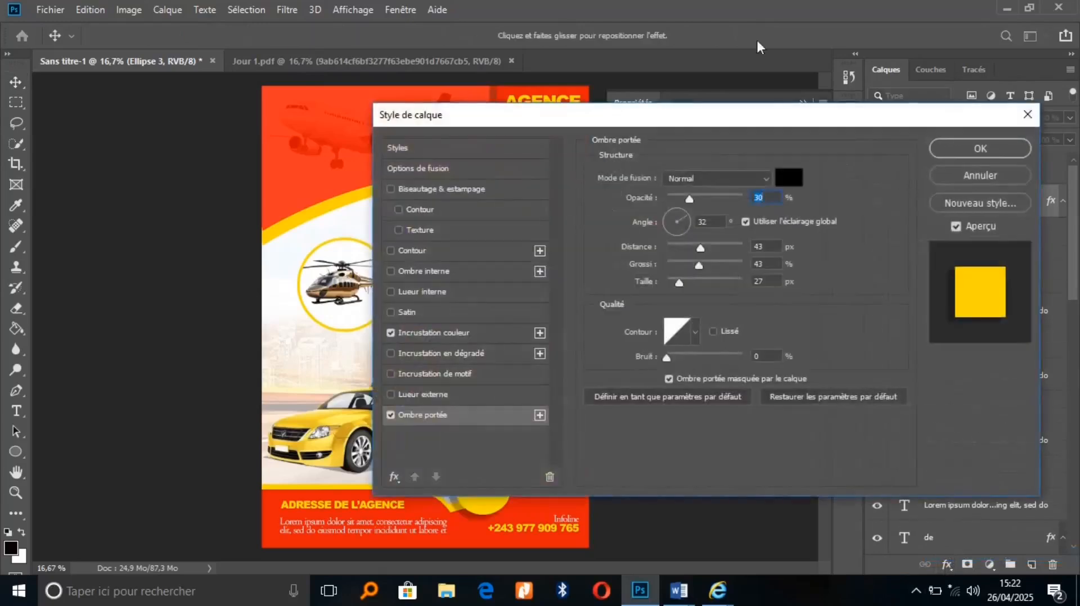
pyautogui.click(786, 177)
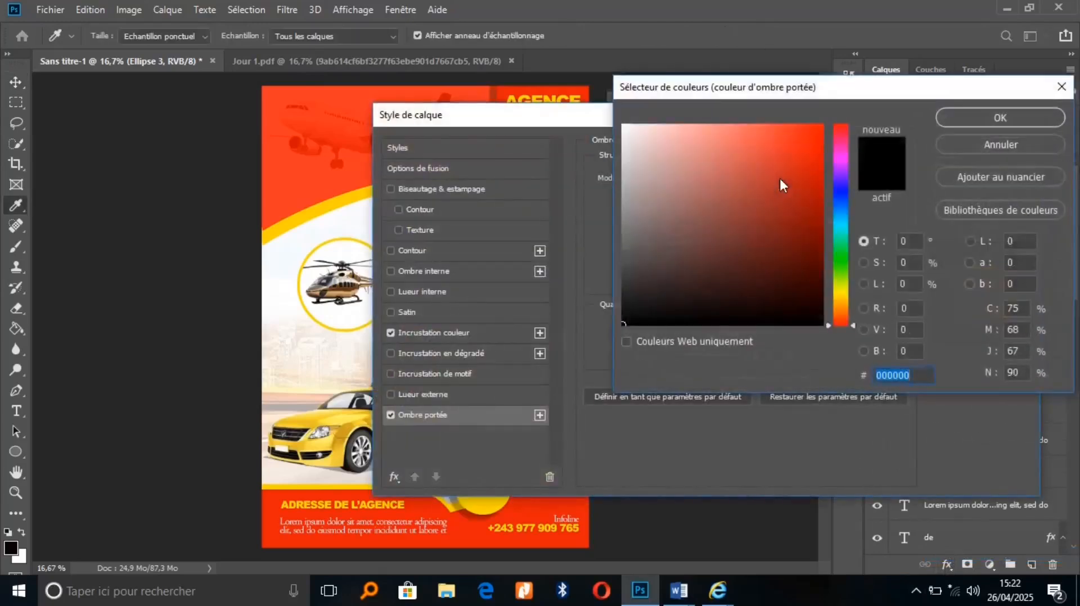
pyautogui.click(779, 178)
pyautogui.click(888, 167)
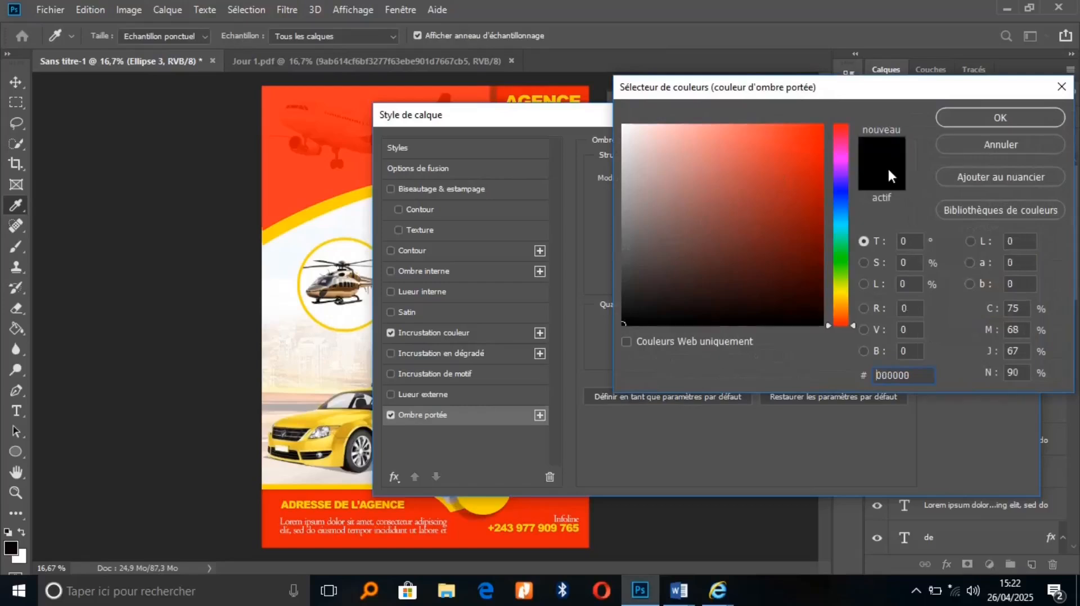
pyautogui.click(982, 116)
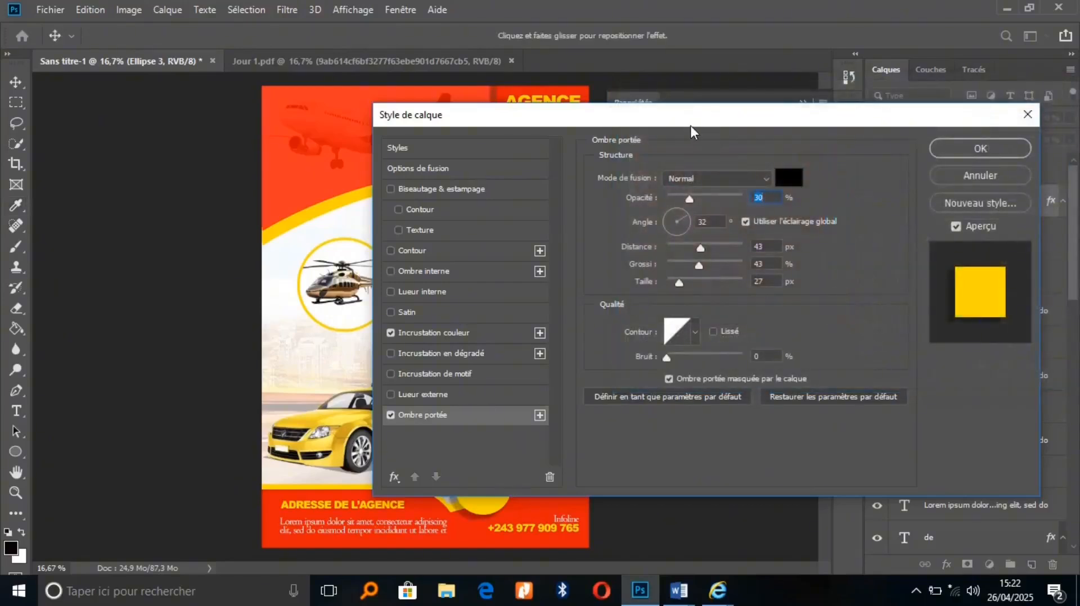
pyautogui.moveTo(692, 132); pyautogui.dragTo(959, 151)
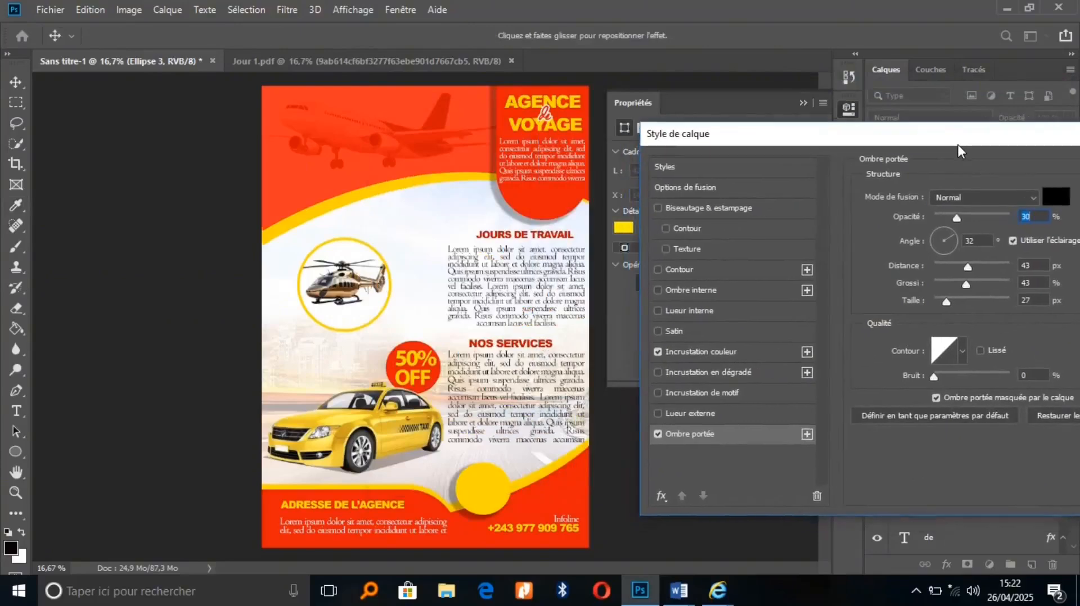
# Set the shadow to 90% opacity, 137° angle, 19 px distance, 22% spread, 27 px size
pyautogui.click(937, 231)
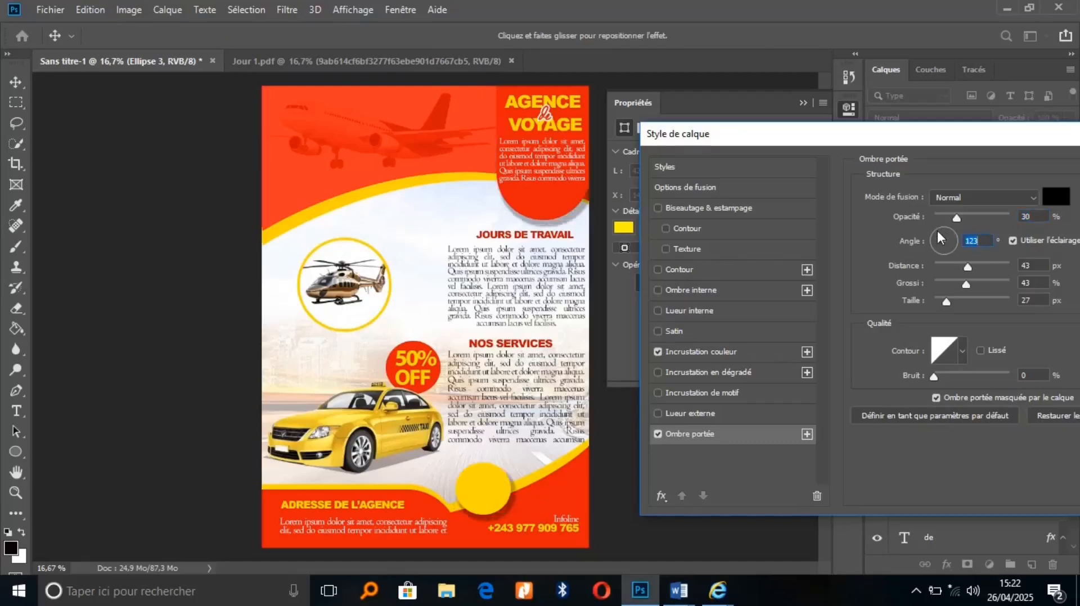
pyautogui.moveTo(968, 266); pyautogui.dragTo(960, 264)
pyautogui.moveTo(965, 286); pyautogui.dragTo(969, 287)
pyautogui.moveTo(957, 221); pyautogui.dragTo(1001, 223)
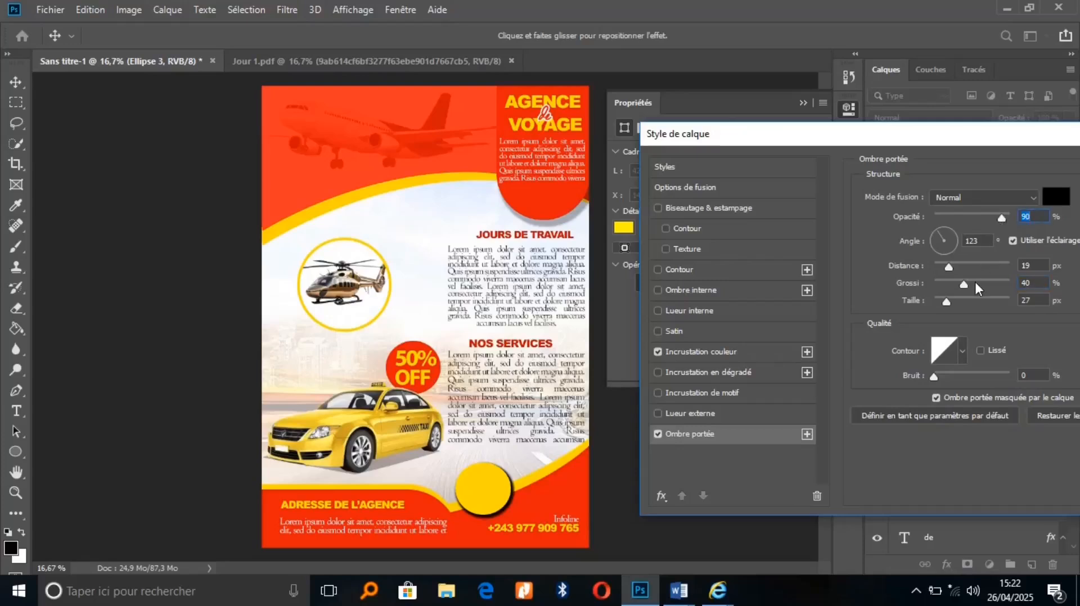
pyautogui.moveTo(963, 286); pyautogui.dragTo(951, 282)
pyautogui.moveTo(932, 238); pyautogui.dragTo(939, 241)
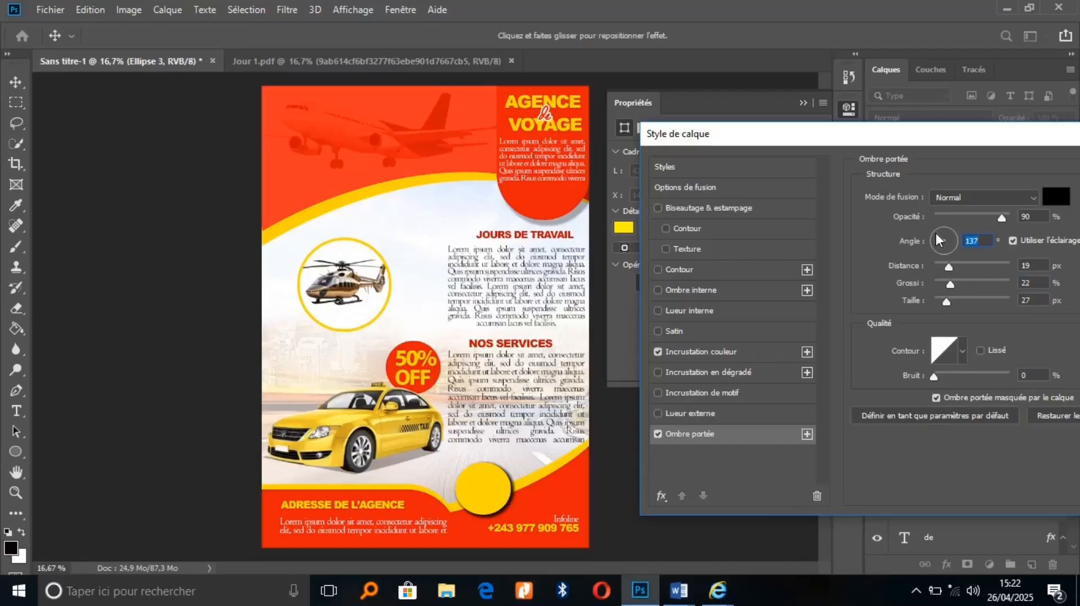
pyautogui.moveTo(946, 139); pyautogui.dragTo(421, 88)
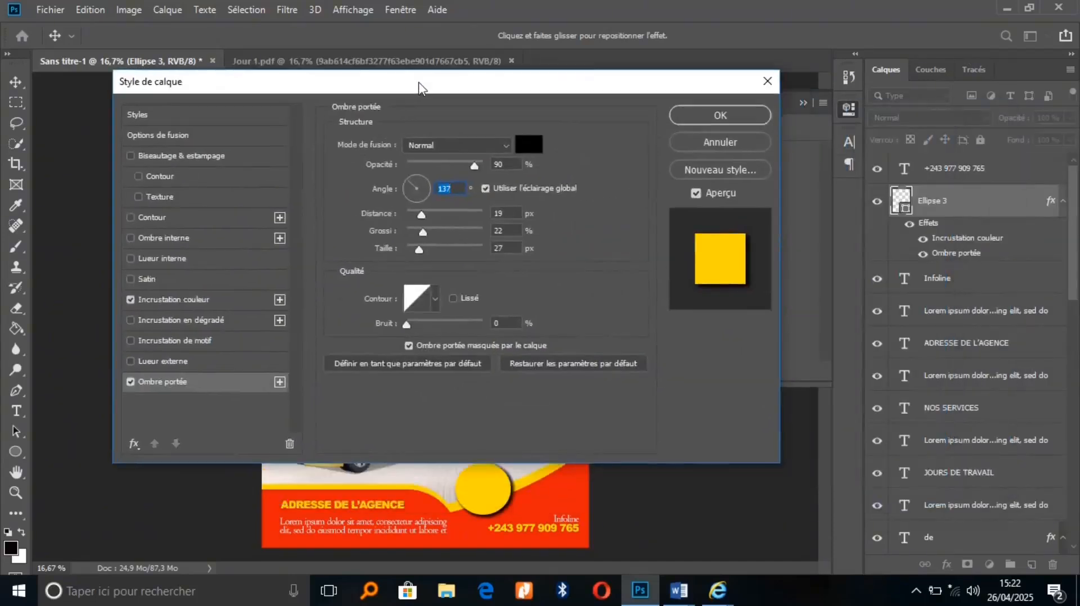
pyautogui.click(695, 115)
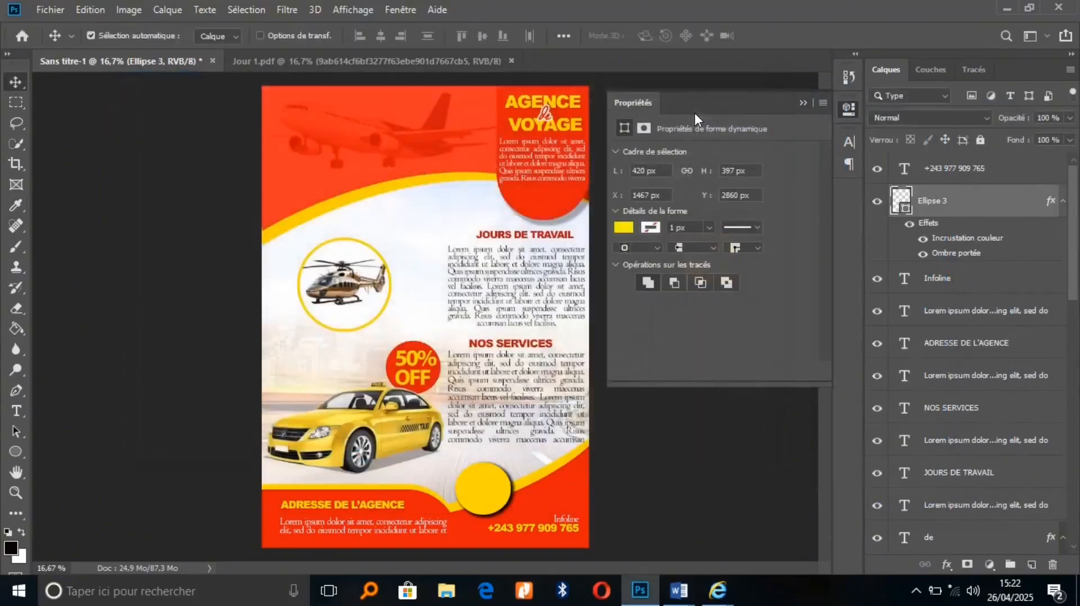
# Type BOOK NOW inside the yellow circle, with NOW on a second line
pyautogui.click(802, 103)
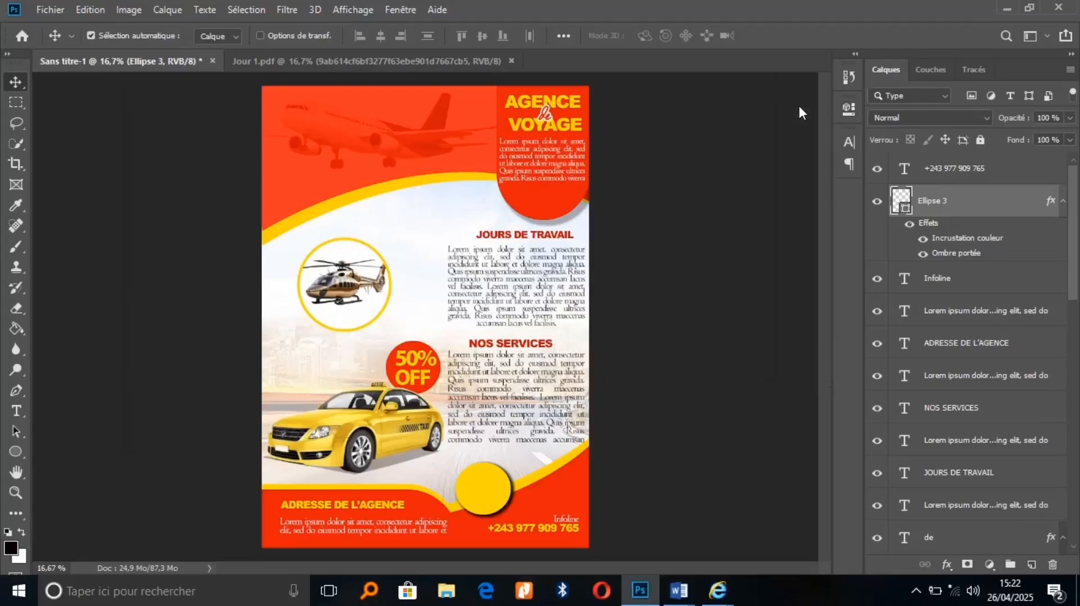
pyautogui.click(17, 411)
pyautogui.click(460, 492)
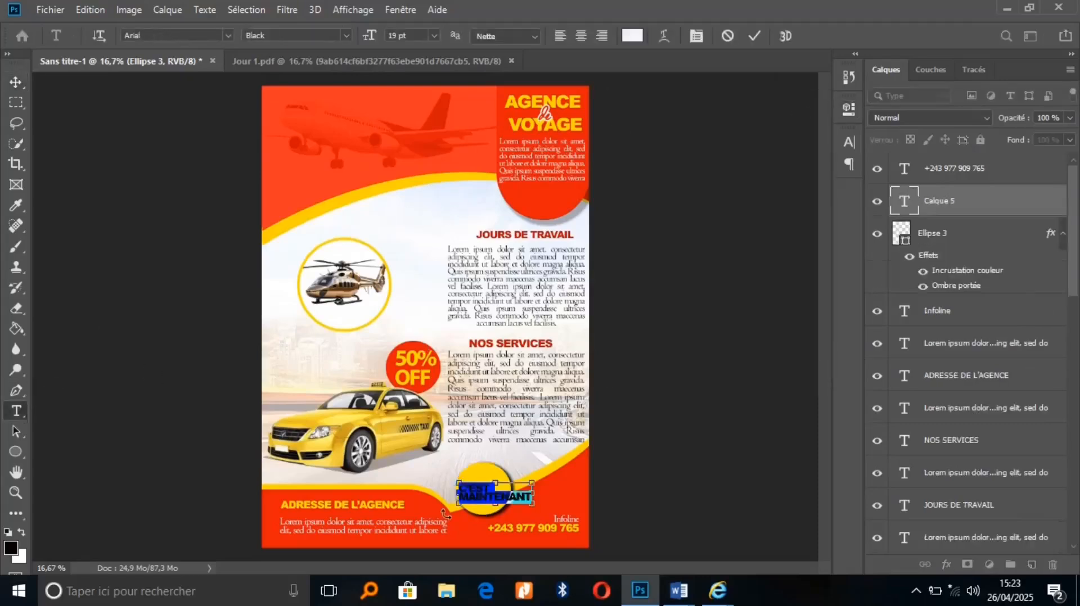
pyautogui.write('BOO')
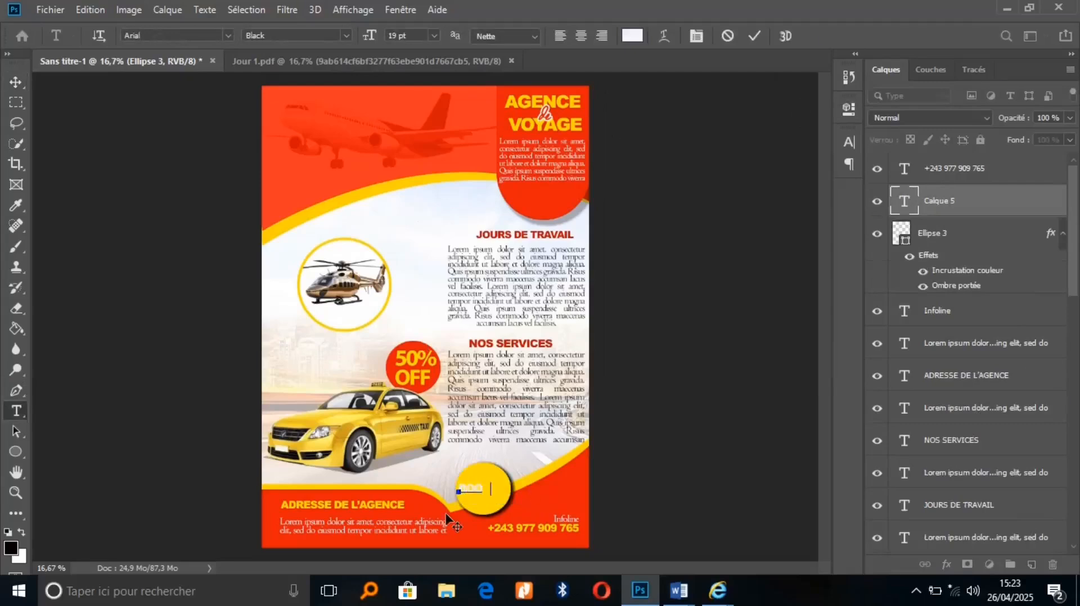
pyautogui.write('K NOW')
pyautogui.click(494, 488)
pyautogui.press('Return')
# Make BOOK NOW centre-aligned, black and 26 pt, centred within the circle
pyautogui.hotkey('ctrl', 'a')
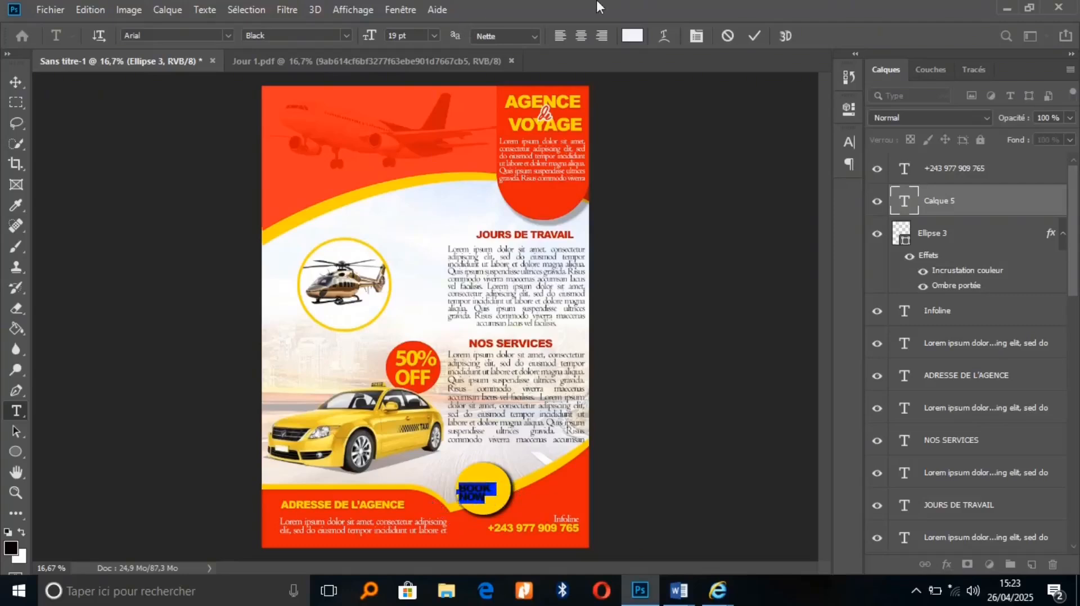
pyautogui.click(581, 36)
pyautogui.click(632, 35)
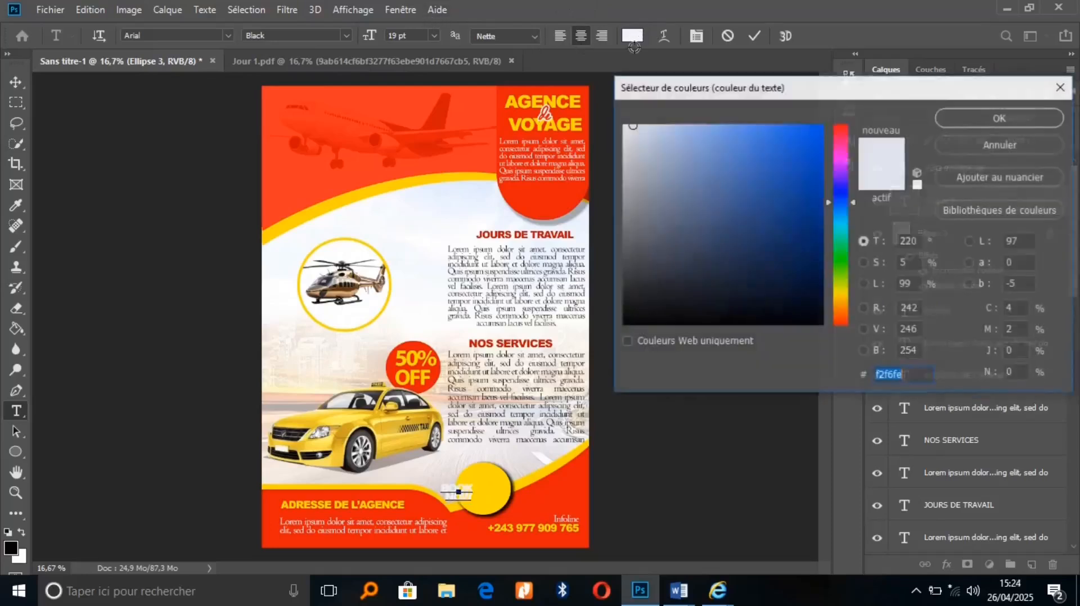
pyautogui.moveTo(803, 325); pyautogui.dragTo(816, 324)
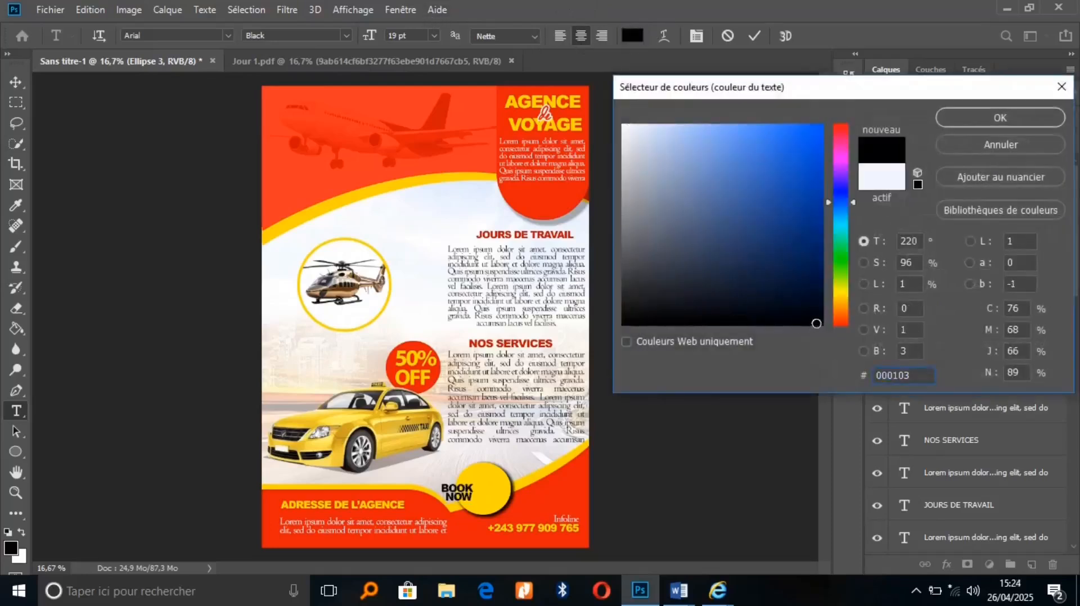
pyautogui.click(1007, 118)
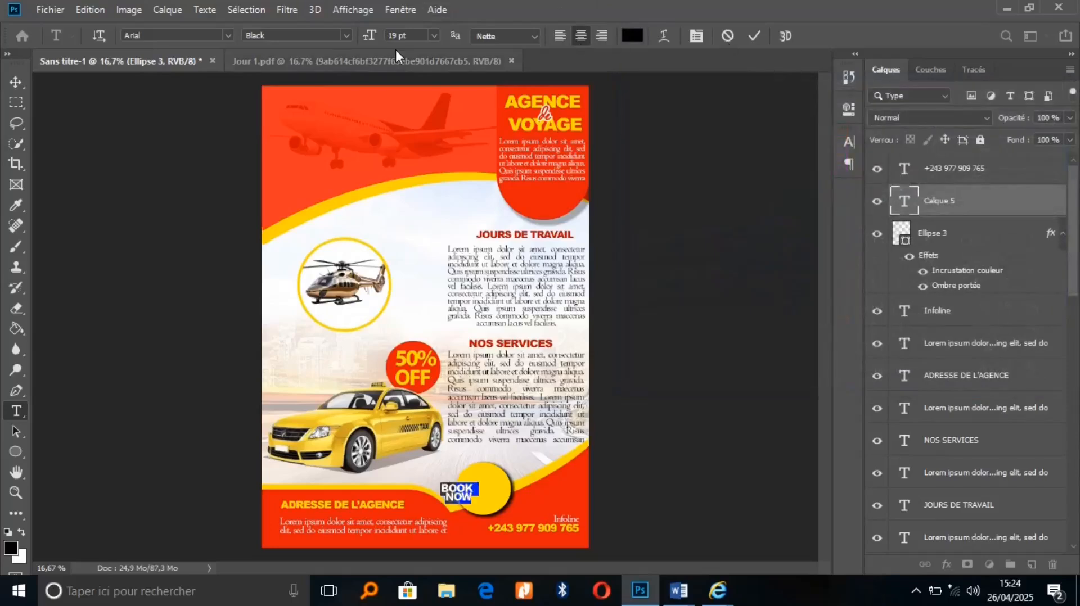
pyautogui.moveTo(367, 36); pyautogui.dragTo(373, 35)
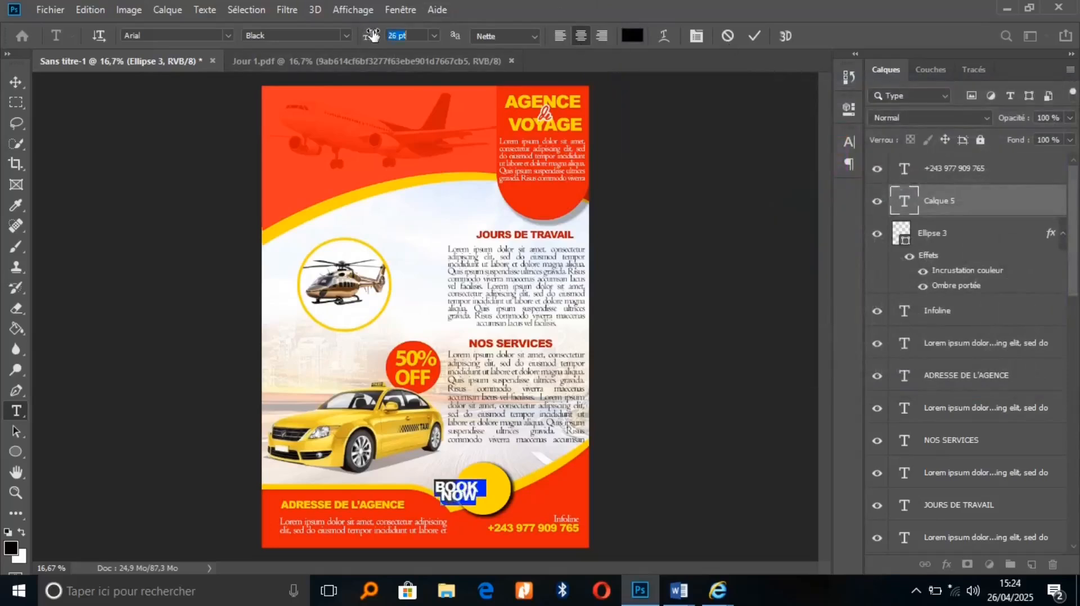
pyautogui.moveTo(463, 519); pyautogui.dragTo(491, 516)
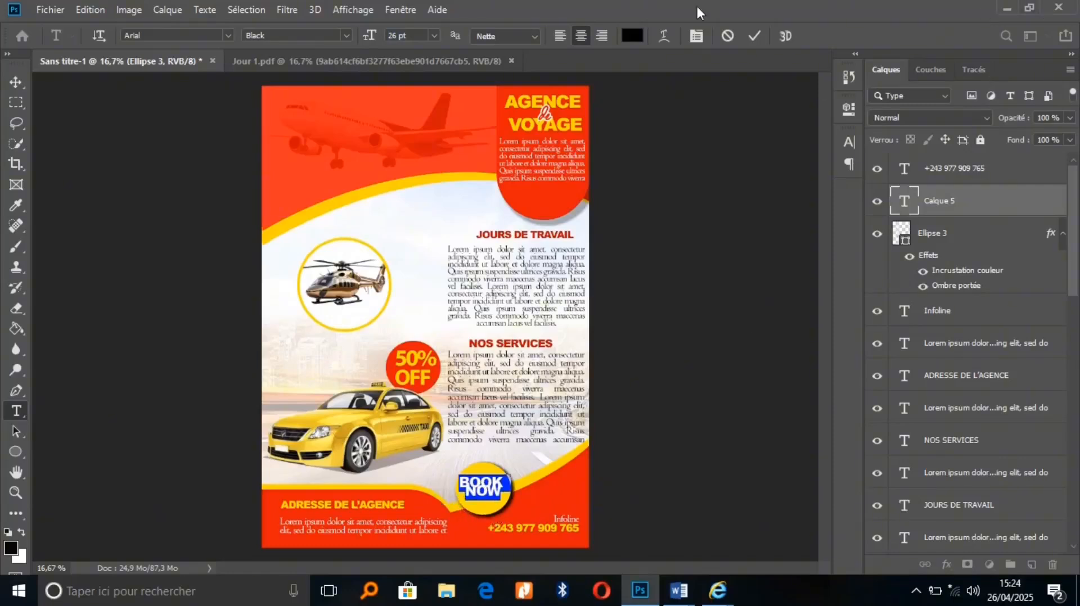
# Set BOOK NOW's leading to 24,44 pt, commit, nudge it into place, and tighten tracking to -60
pyautogui.click(697, 35)
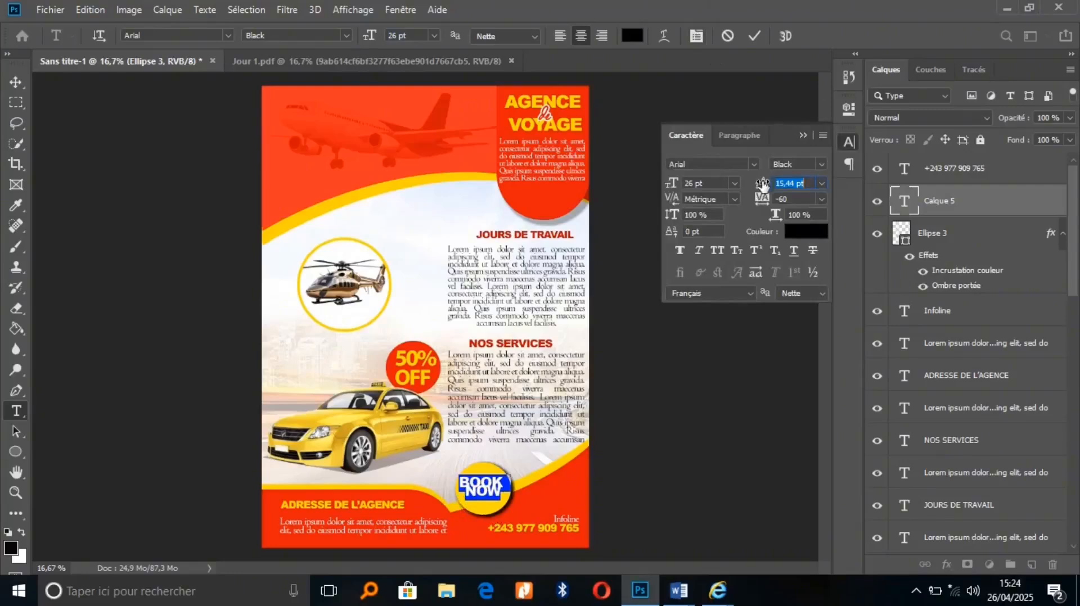
pyautogui.moveTo(763, 186); pyautogui.dragTo(769, 187)
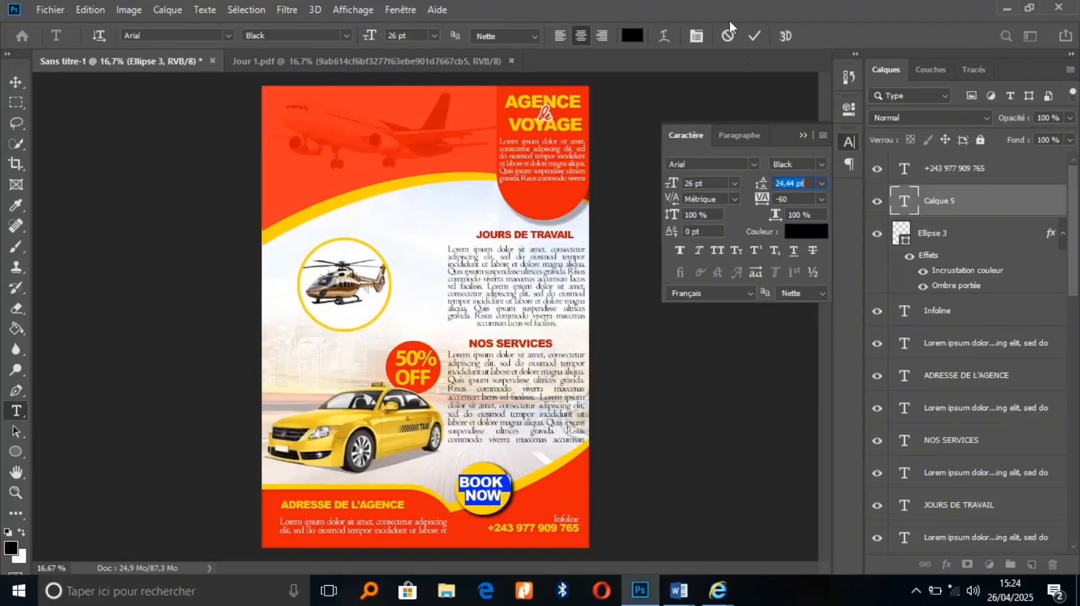
pyautogui.click(757, 35)
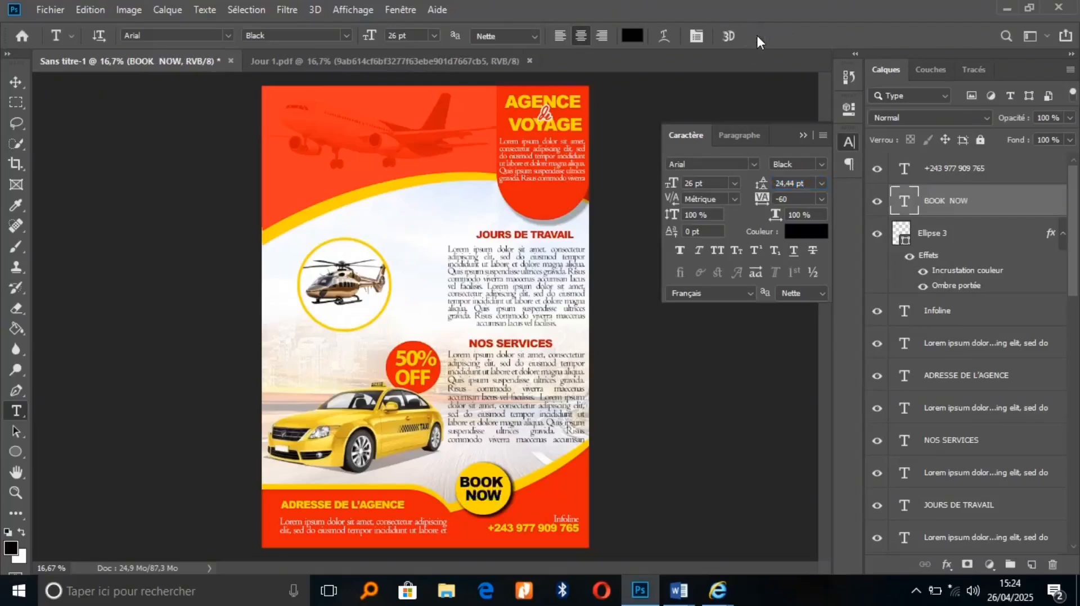
pyautogui.press('v')
pyautogui.hotkey('shift', 'Right')
pyautogui.hotkey('shift', 'Right')
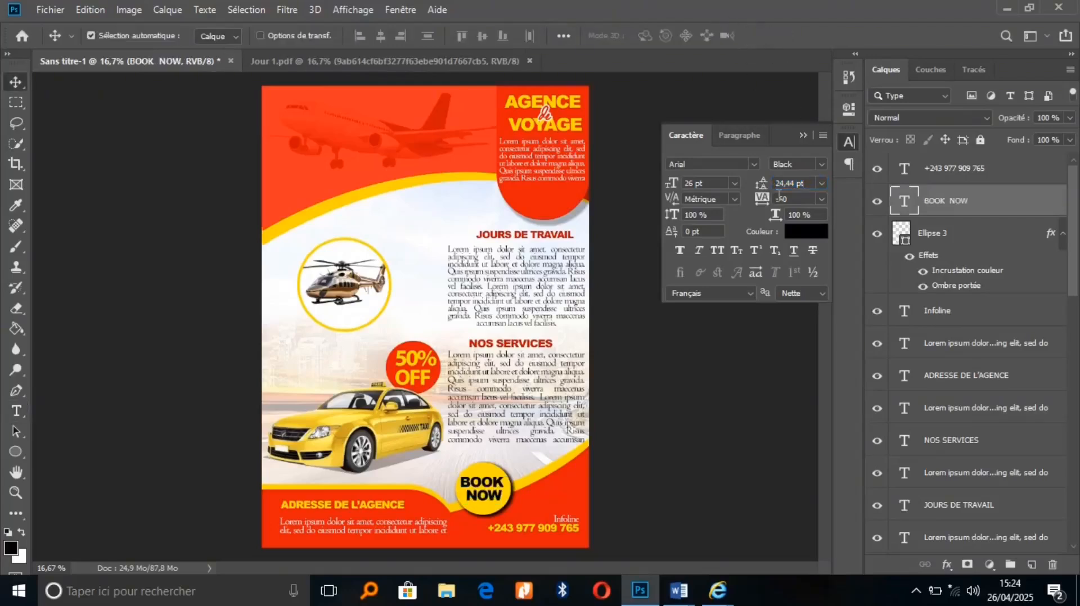
pyautogui.hotkey('shift', 'Down')
pyautogui.hotkey('shift', 'Down')
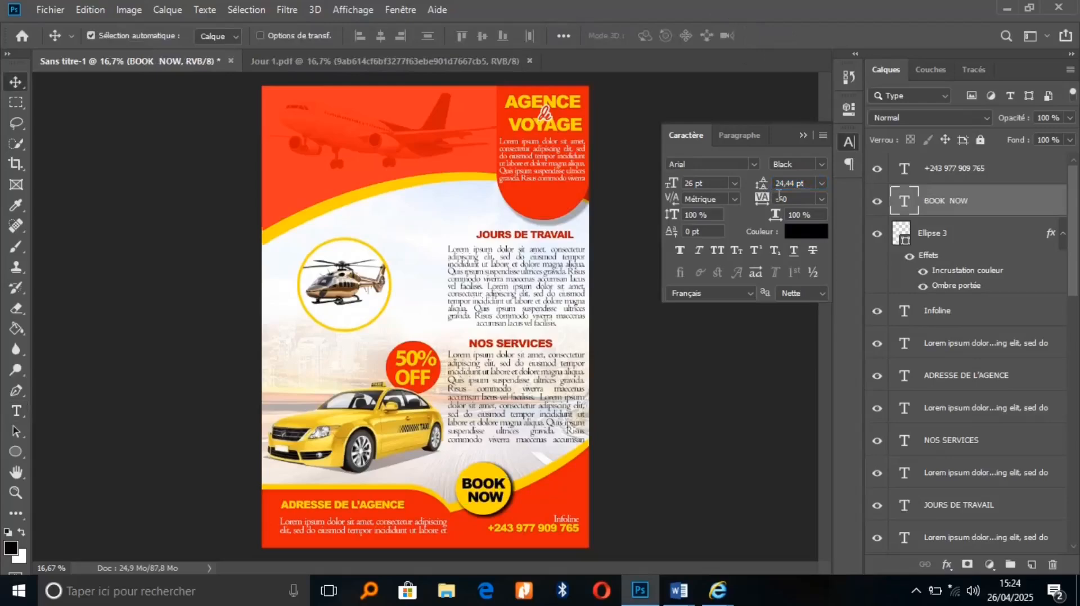
pyautogui.press('Down')
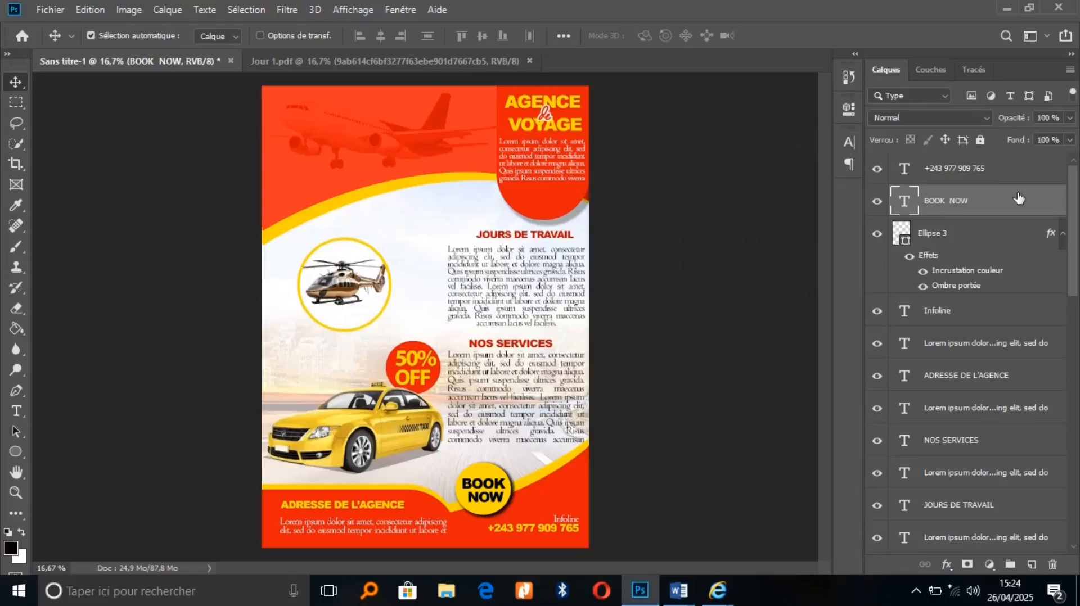
# Copy Ellipse 3's layer style and paste it onto the red 50% badge, Ellipse 2
pyautogui.click(1016, 231)
pyautogui.rightClick(1016, 230)
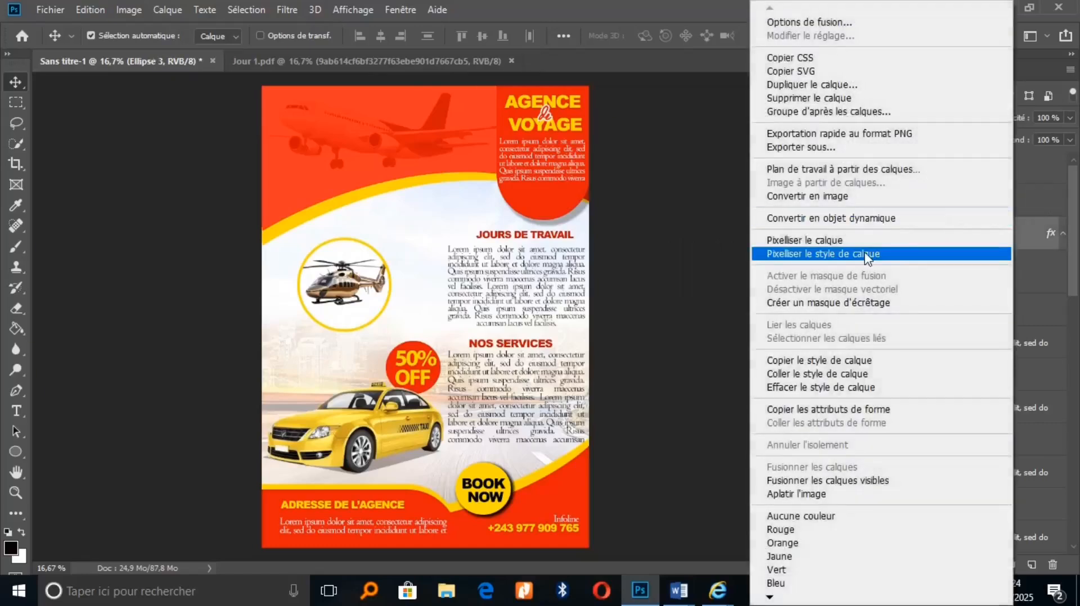
pyautogui.click(828, 365)
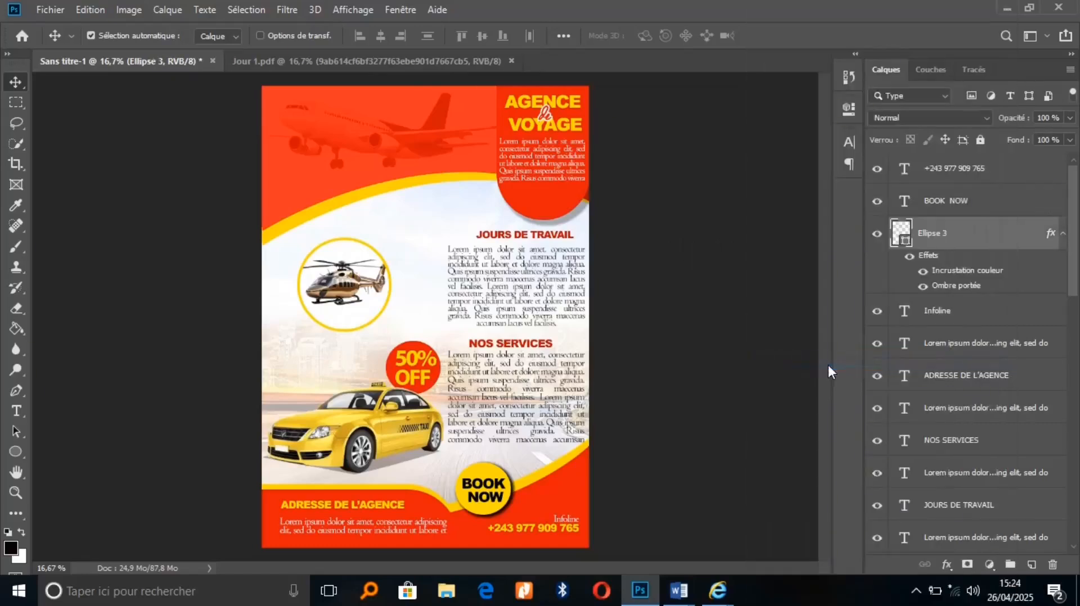
pyautogui.click(438, 377)
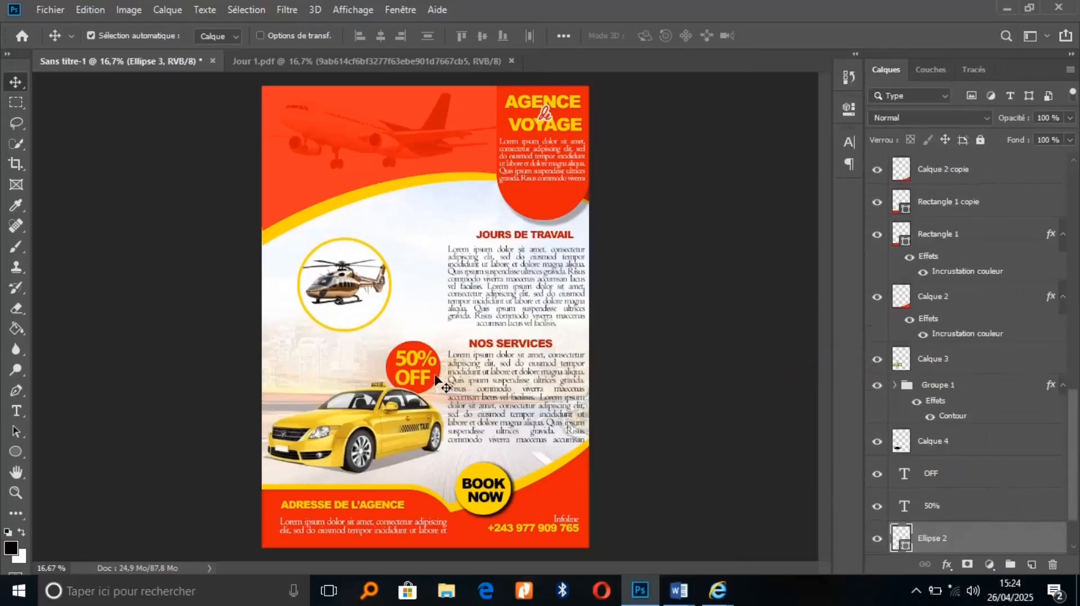
pyautogui.rightClick(993, 543)
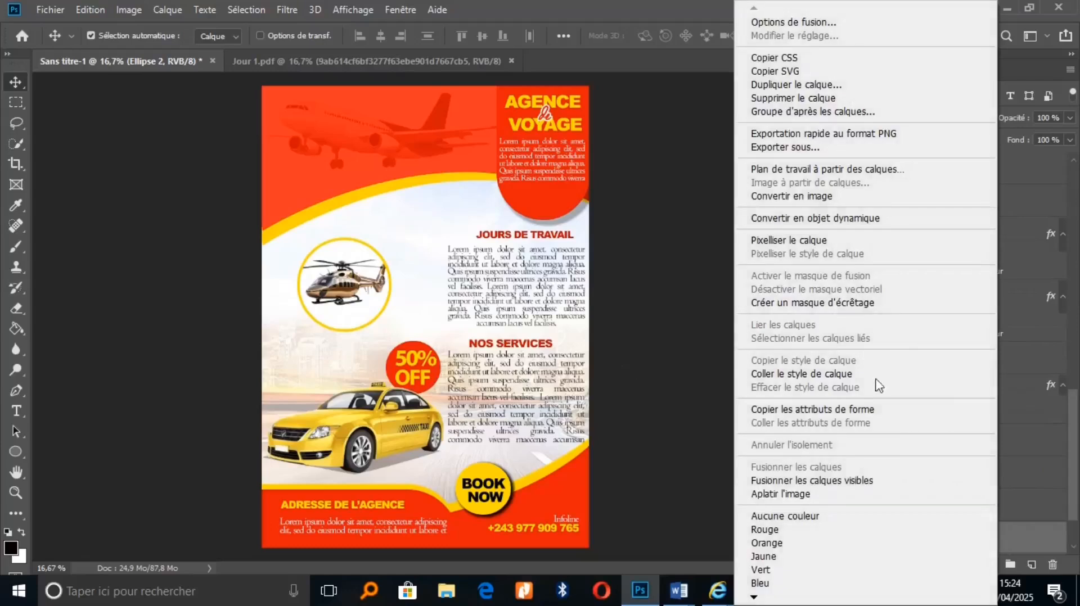
pyautogui.click(806, 375)
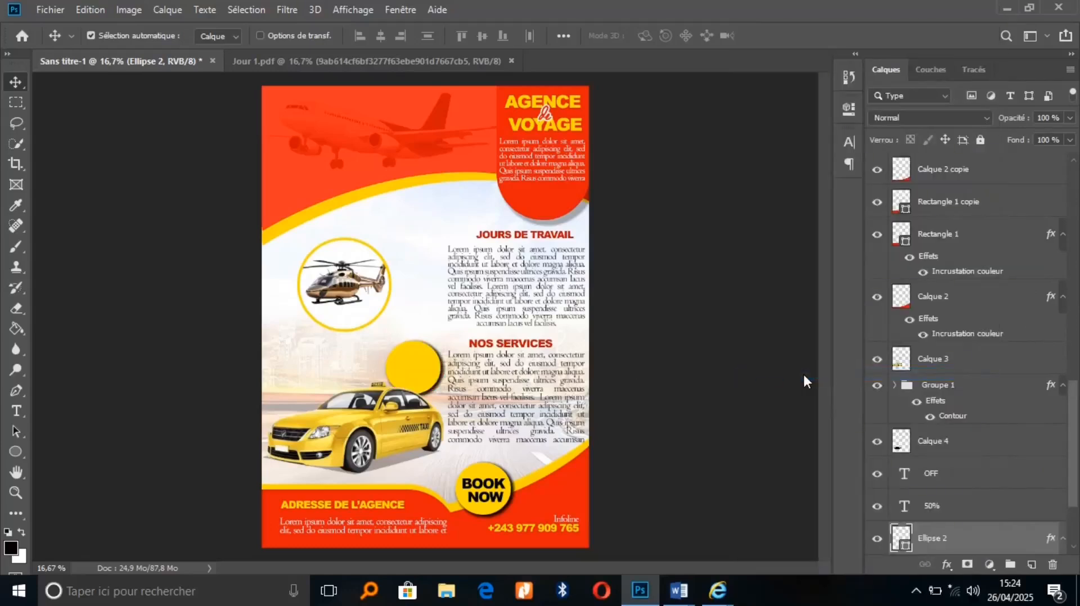
# Turn off the badge's Color Overlay and lower its drop shadow opacity to 65%
pyautogui.click(947, 564)
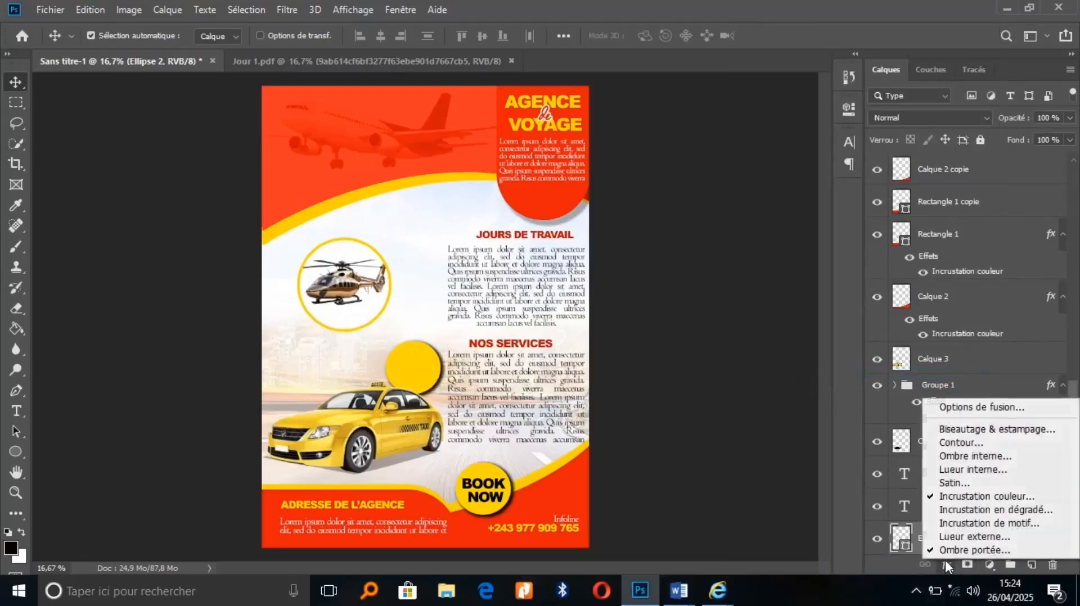
pyautogui.click(967, 497)
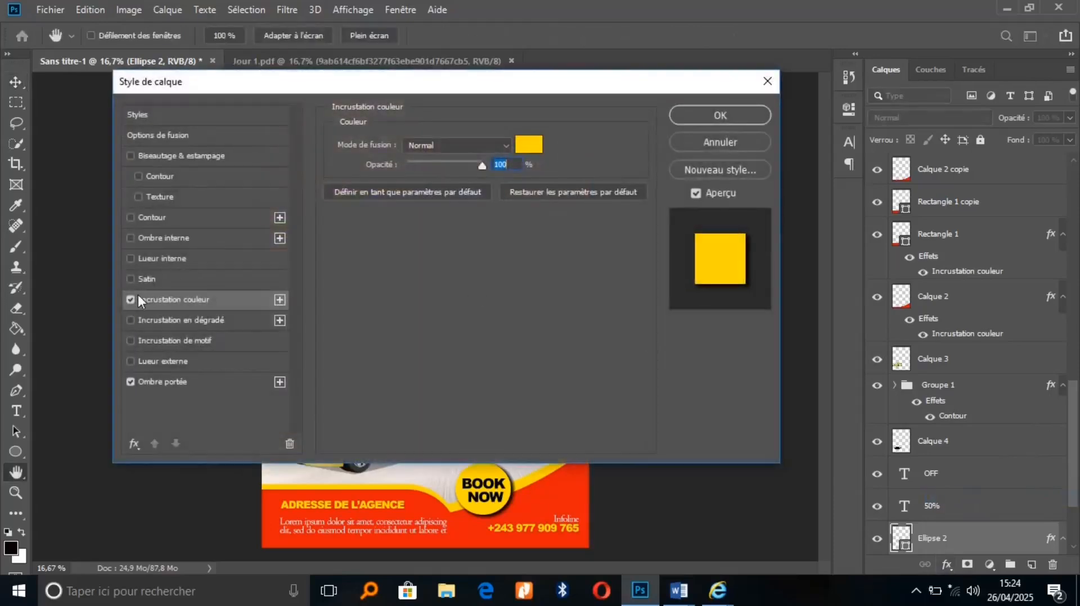
pyautogui.click(131, 300)
pyautogui.moveTo(382, 87); pyautogui.dragTo(737, 92)
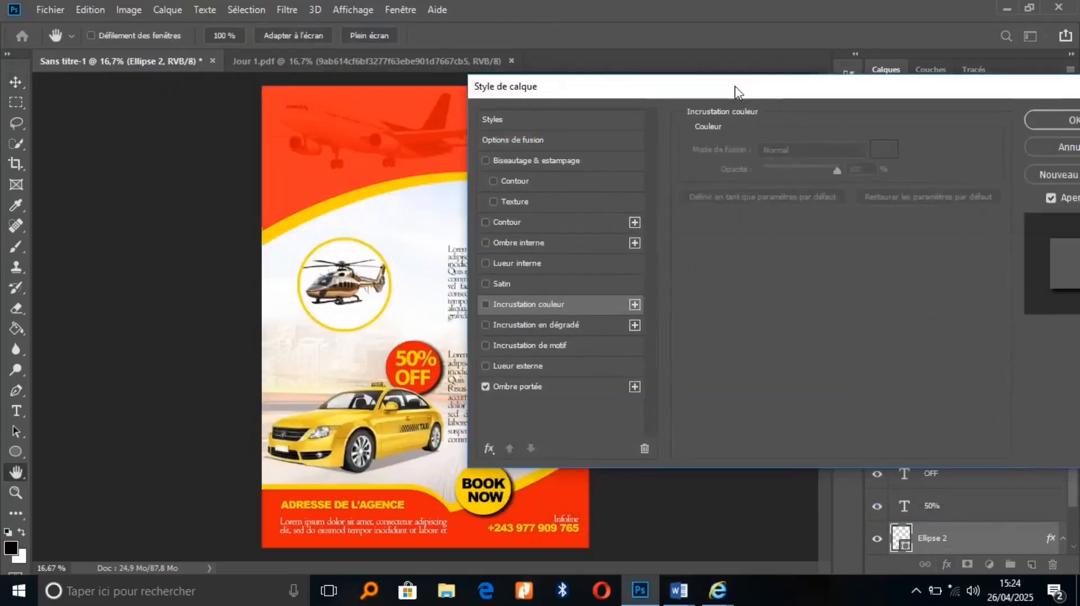
pyautogui.click(563, 388)
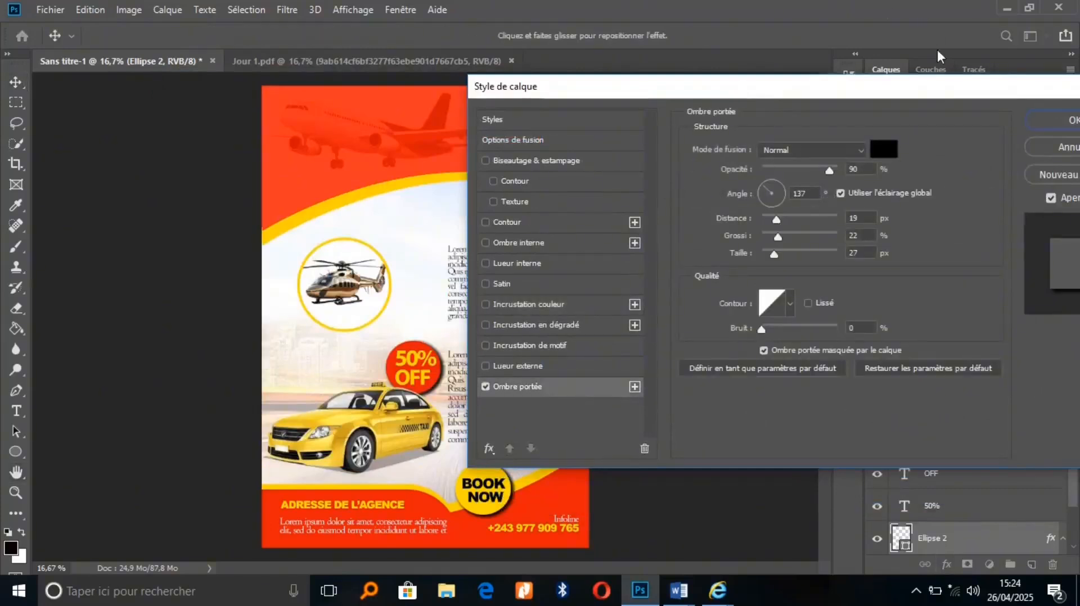
pyautogui.moveTo(830, 167); pyautogui.dragTo(812, 172)
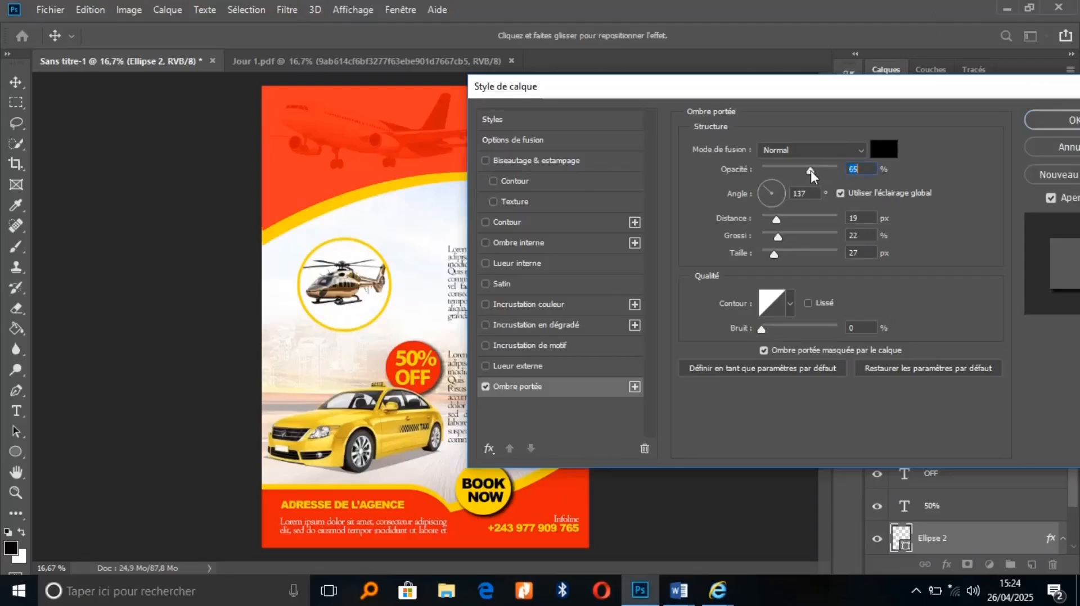
pyautogui.click(1067, 121)
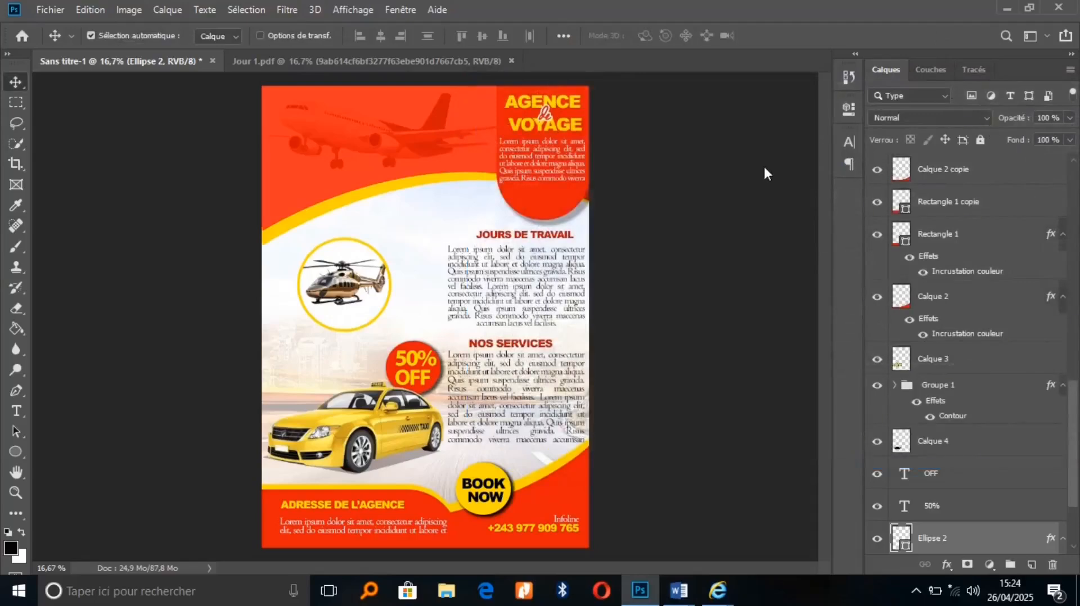
# Save the poster as a JPEG named Agence in Documents at quality 8
pyautogui.click(55, 14)
pyautogui.click(96, 185)
pyautogui.click(457, 415)
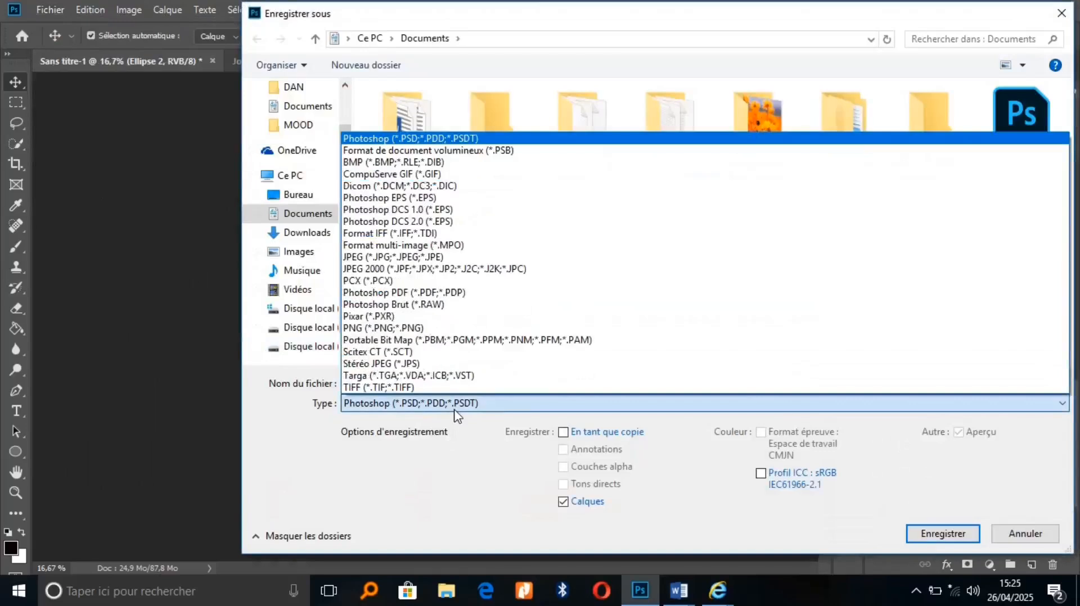
pyautogui.click(397, 257)
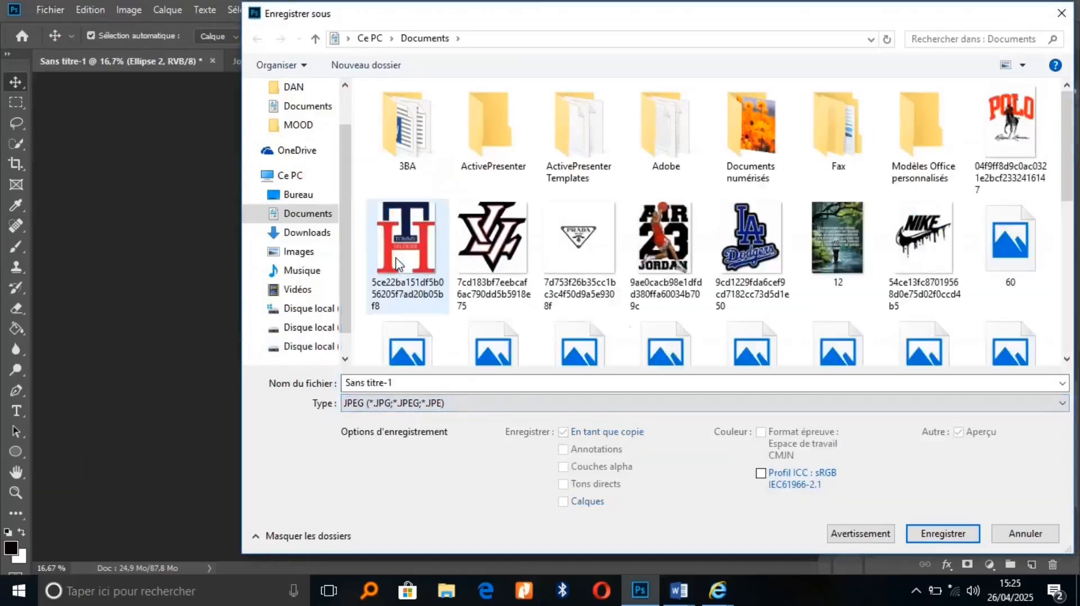
pyautogui.click(405, 383)
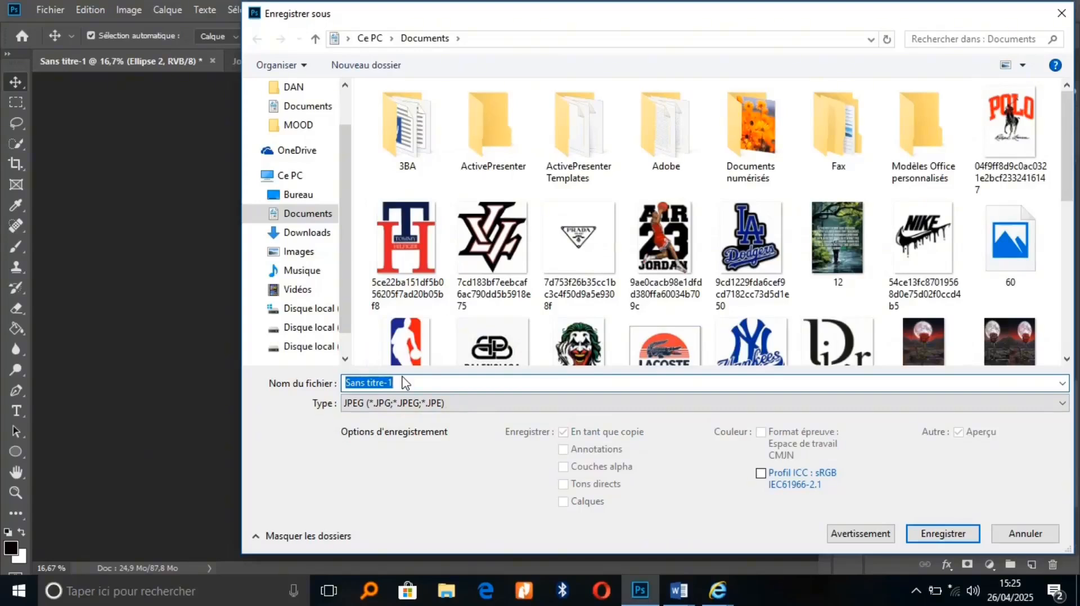
pyautogui.write('A')
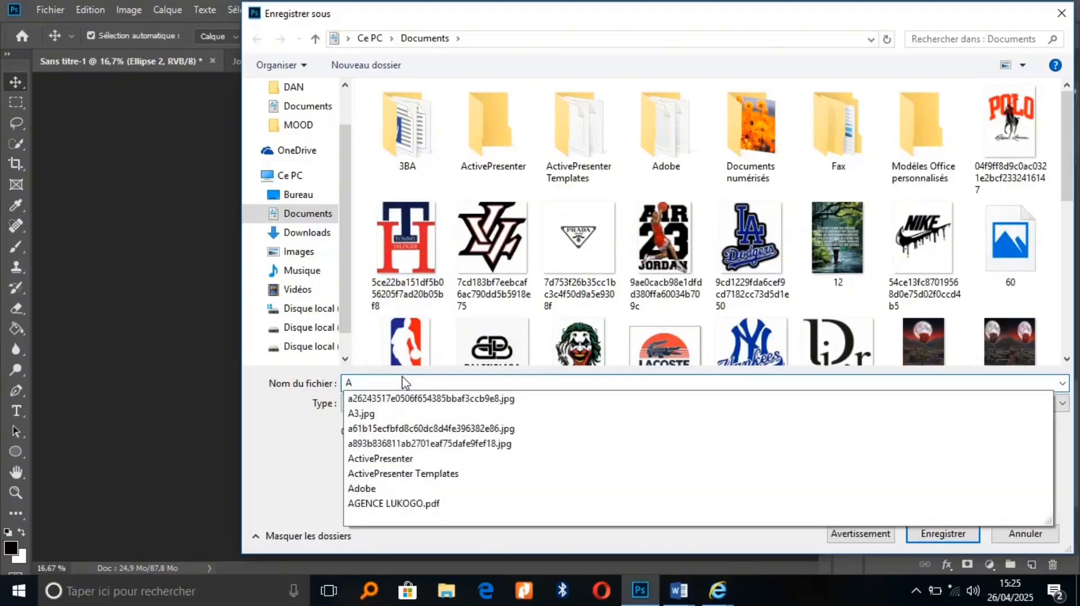
pyautogui.write('g')
pyautogui.write('end')
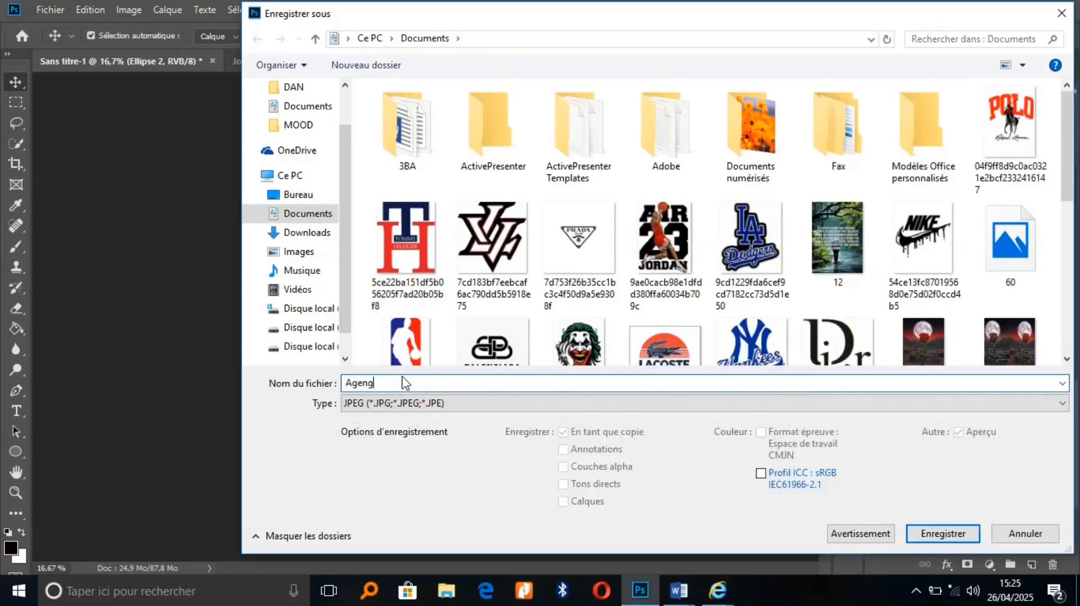
pyautogui.press('BackSpace')
pyautogui.write('ce')
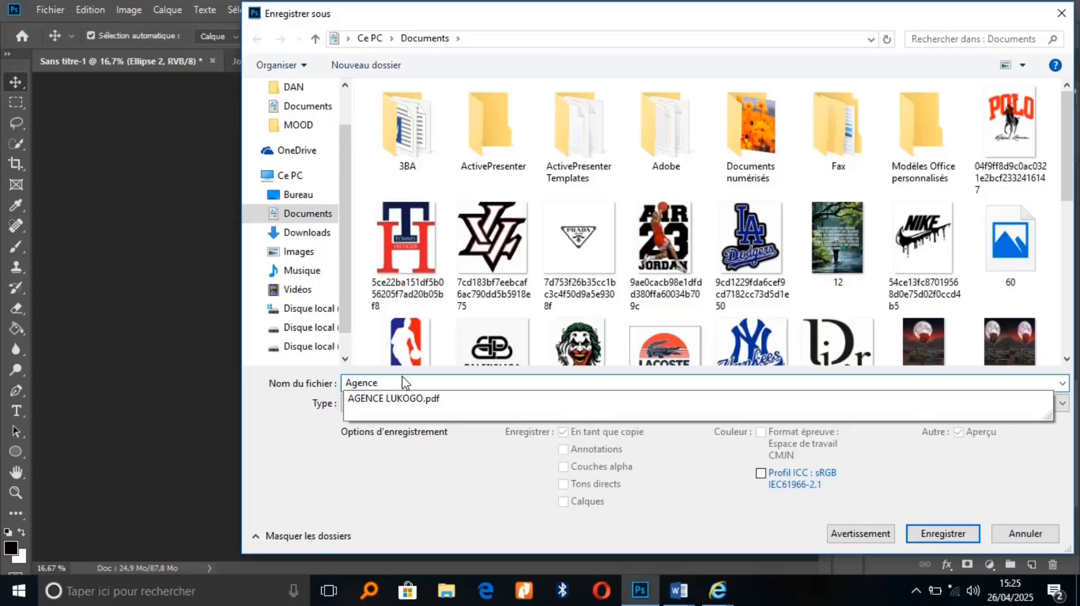
pyautogui.click(945, 534)
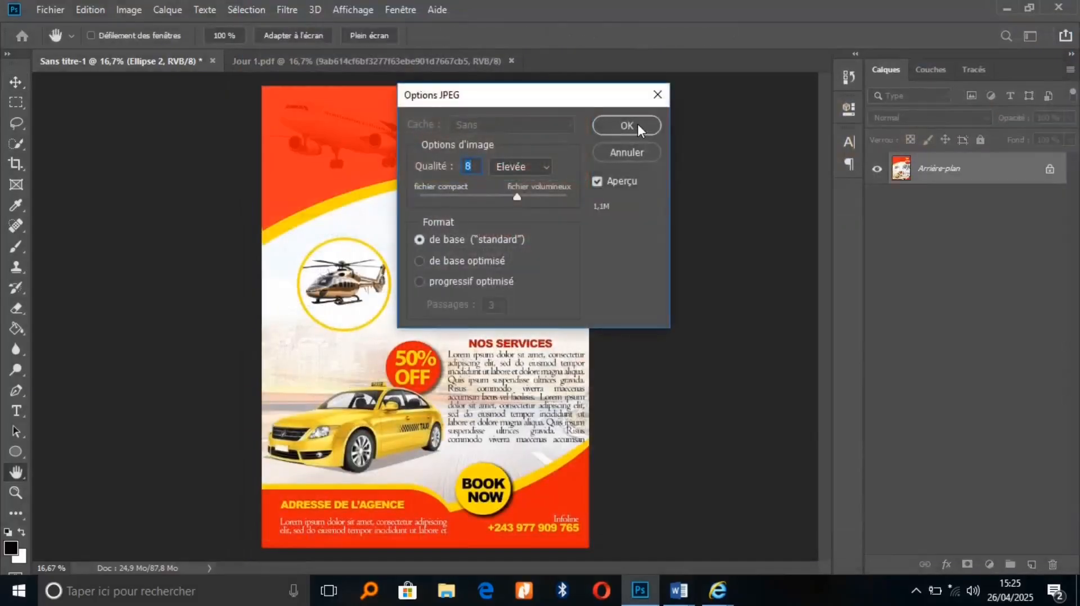
pyautogui.click(637, 124)
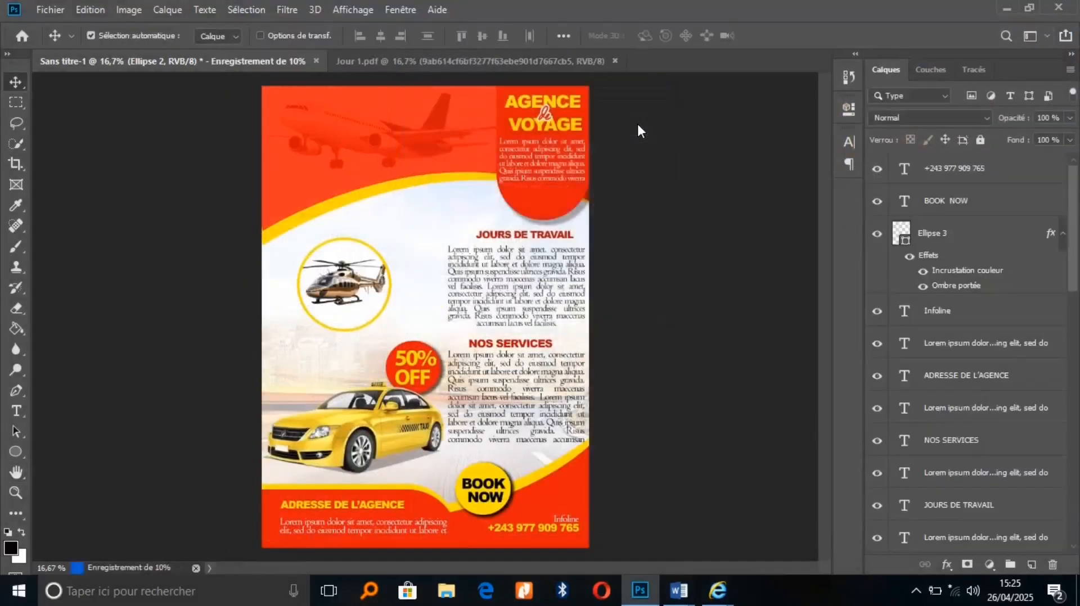
# Save the poster as an uncompressed layered TIFF, Agence.tif, in Documents
pyautogui.click(35, 8)
pyautogui.click(104, 180)
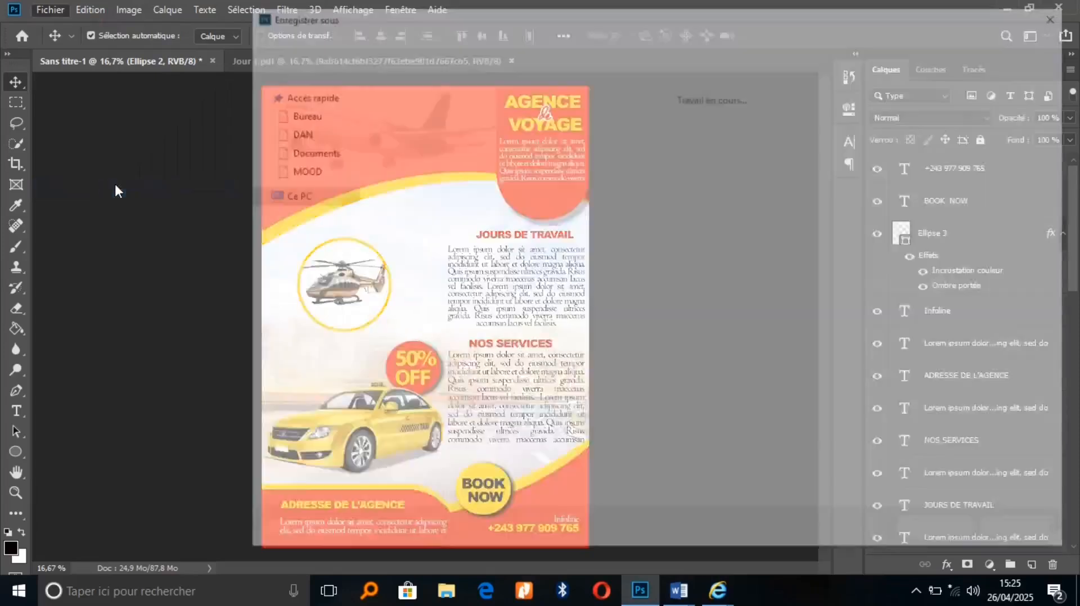
pyautogui.click(391, 405)
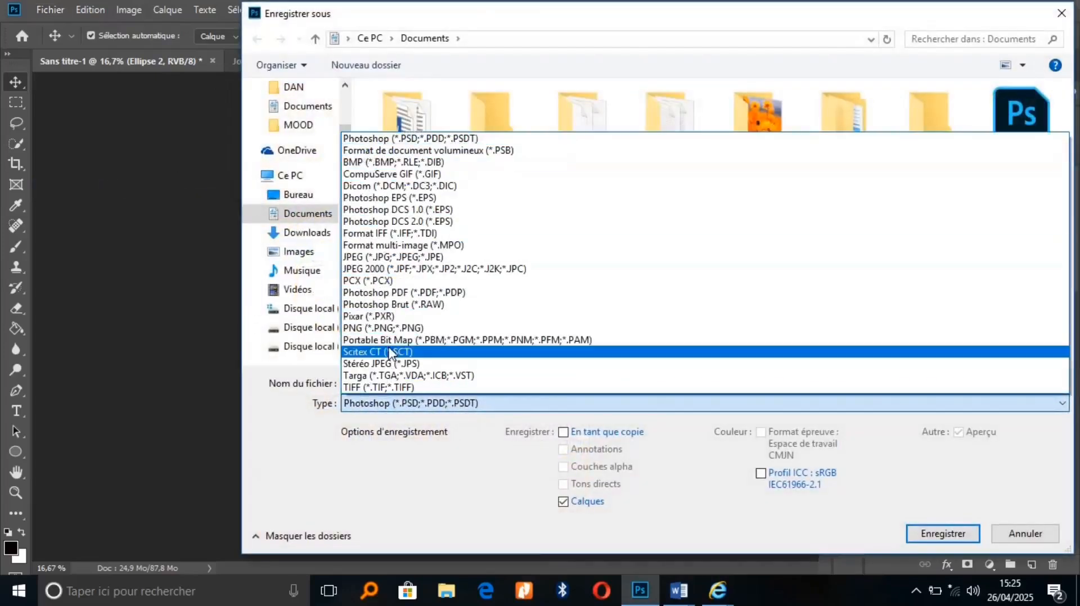
pyautogui.click(374, 387)
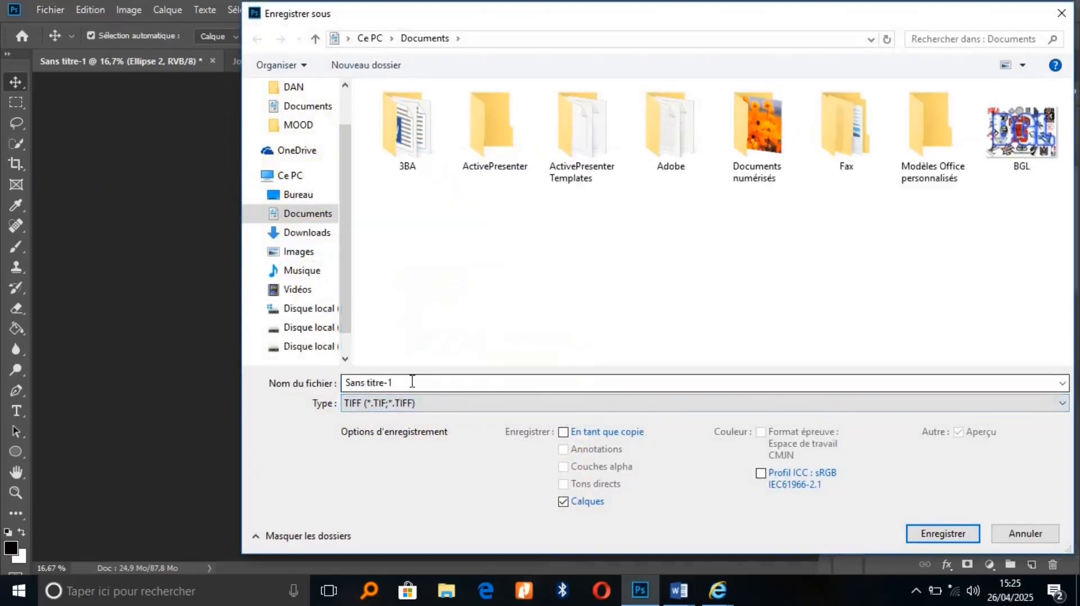
pyautogui.tripleClick(375, 385)
pyautogui.write('a')
pyautogui.press('BackSpace')
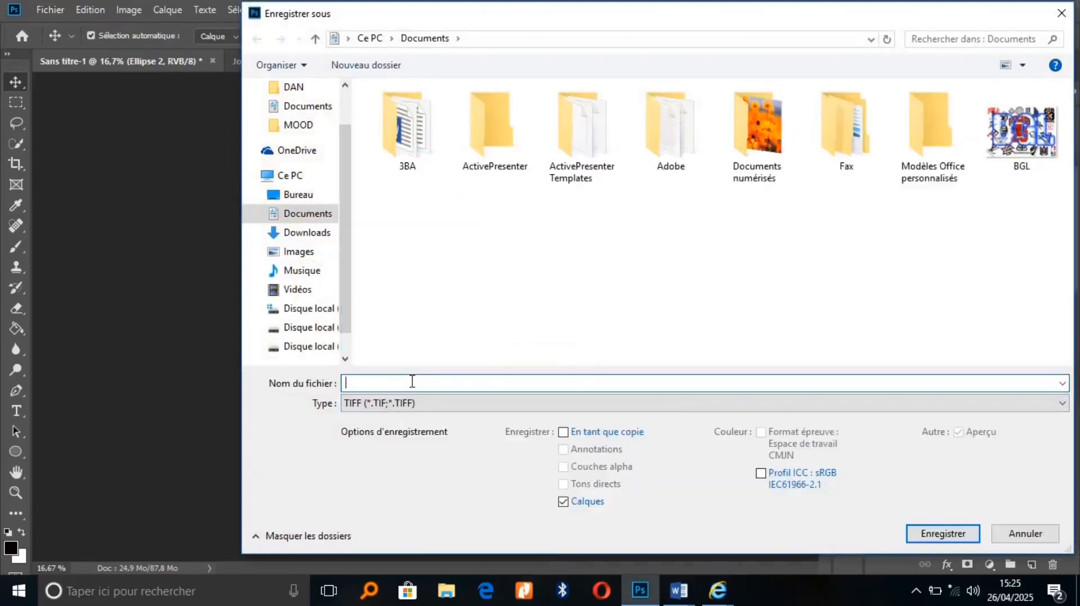
pyautogui.write('Agence')
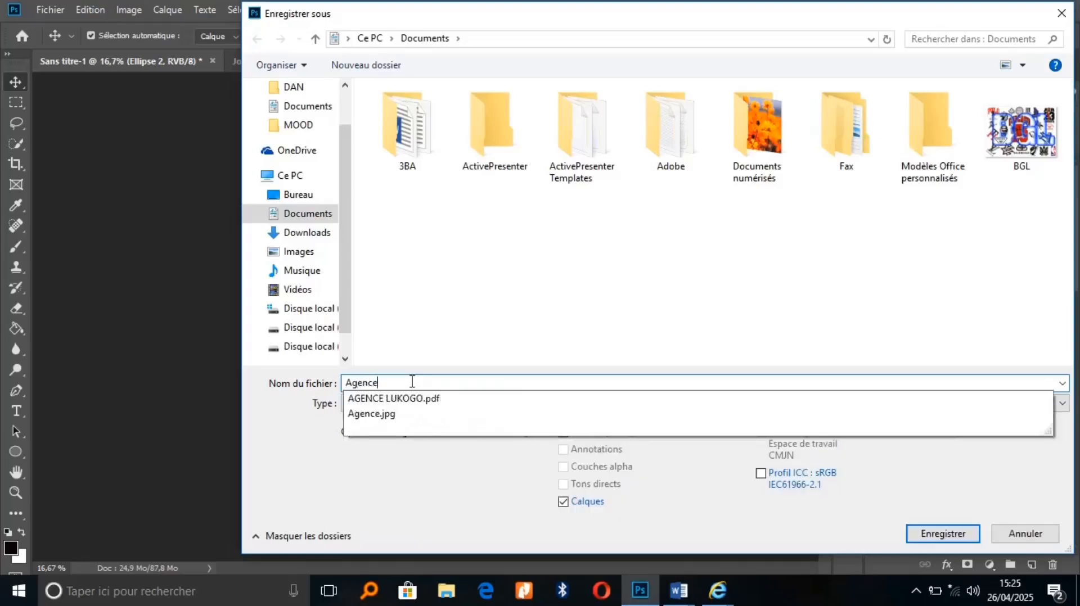
pyautogui.click(945, 535)
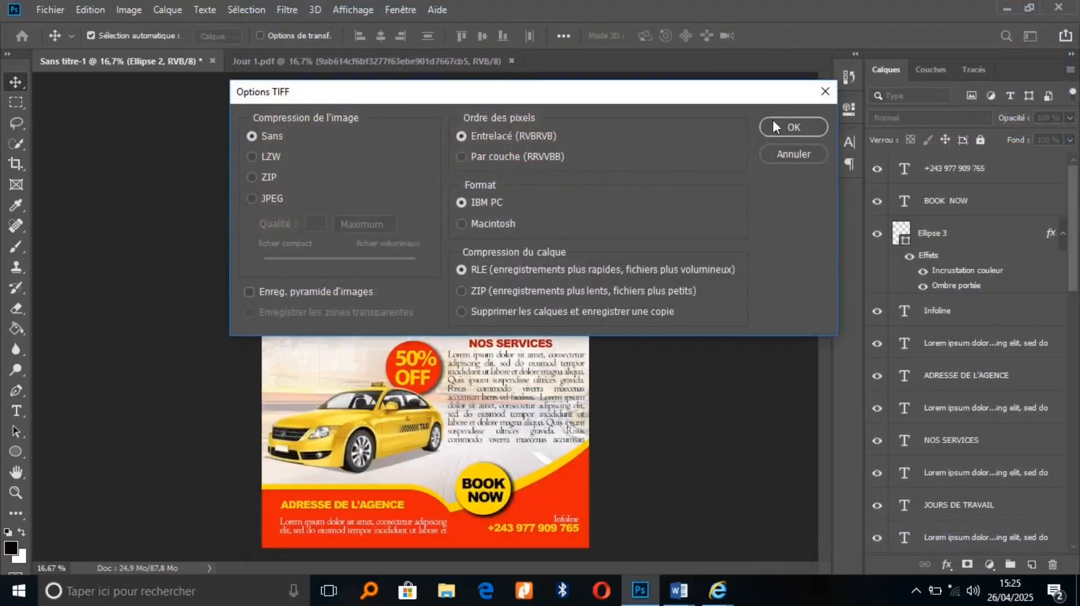
pyautogui.click(779, 127)
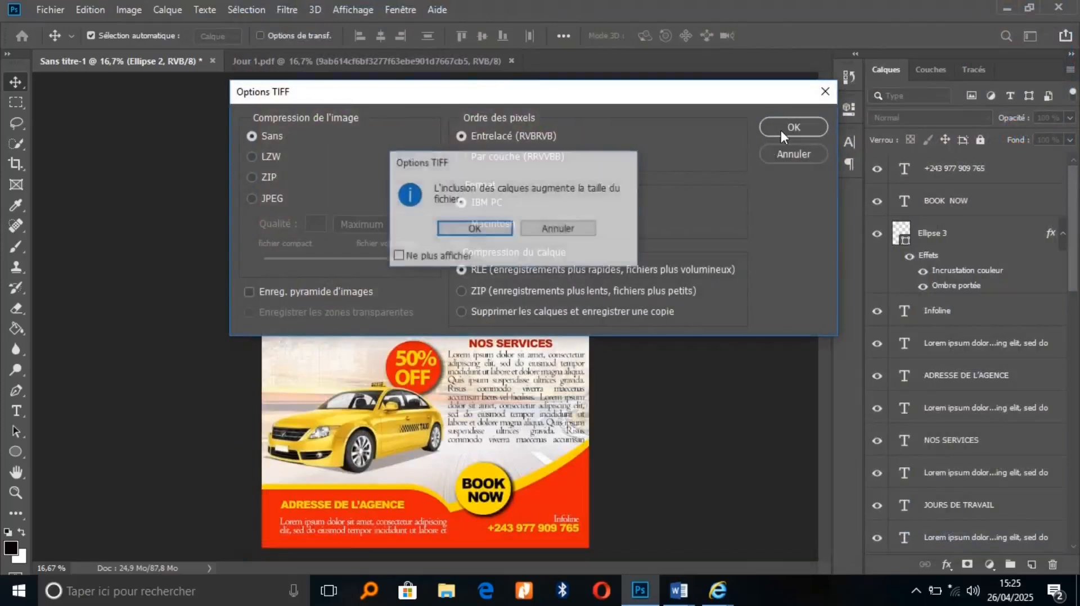
pyautogui.click(503, 230)
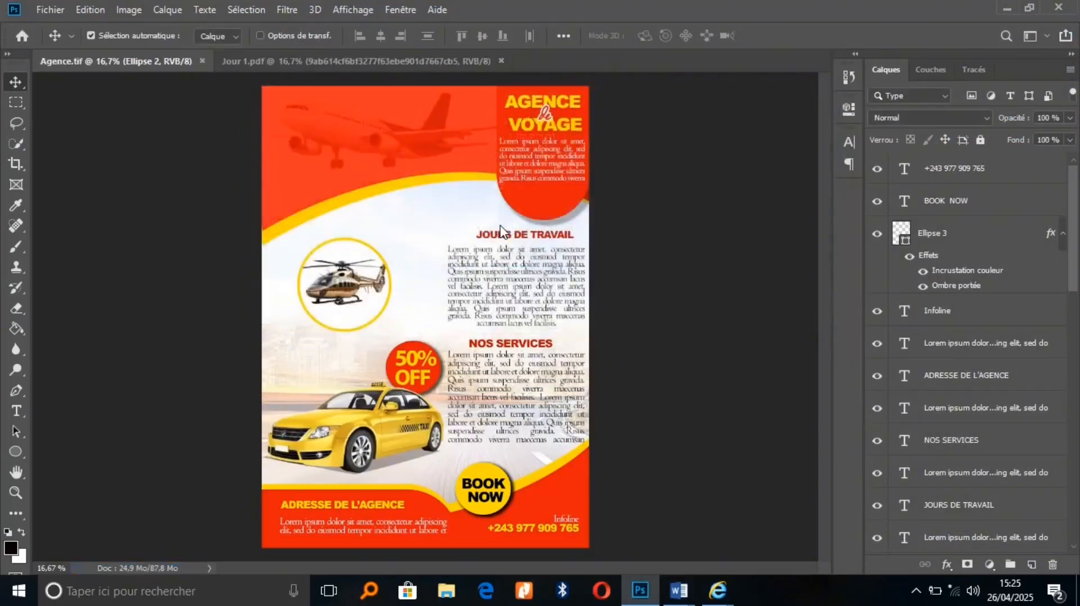